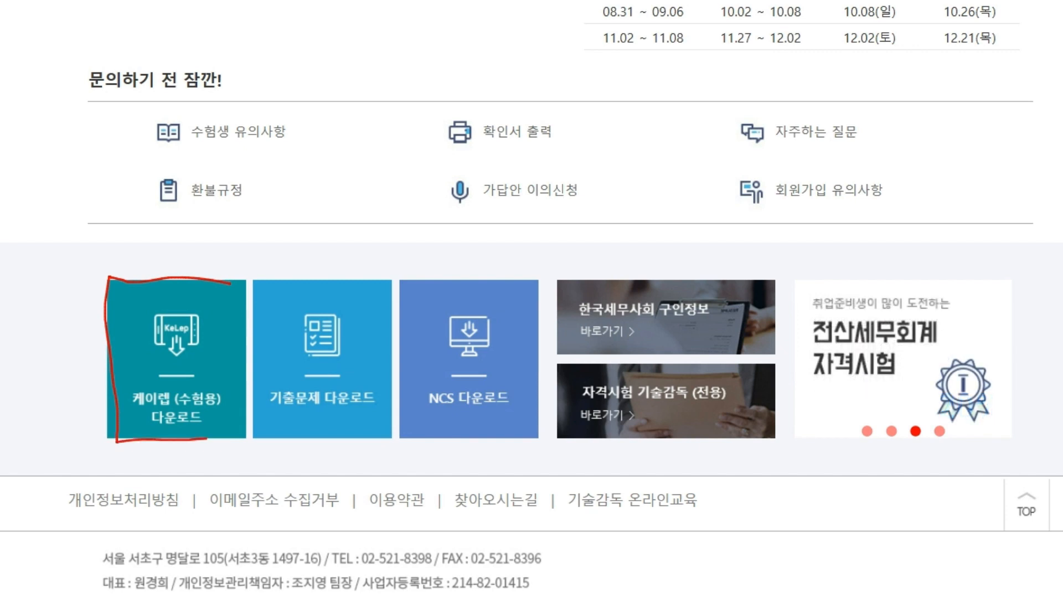
Mark the 케이렙 (수험용) download tile in red ink, noting it is for PC.
mouse_move(185, 353)
left_mouse_down()
mouse_move(203, 368)
mouse_move(225, 320)
left_mouse_up()
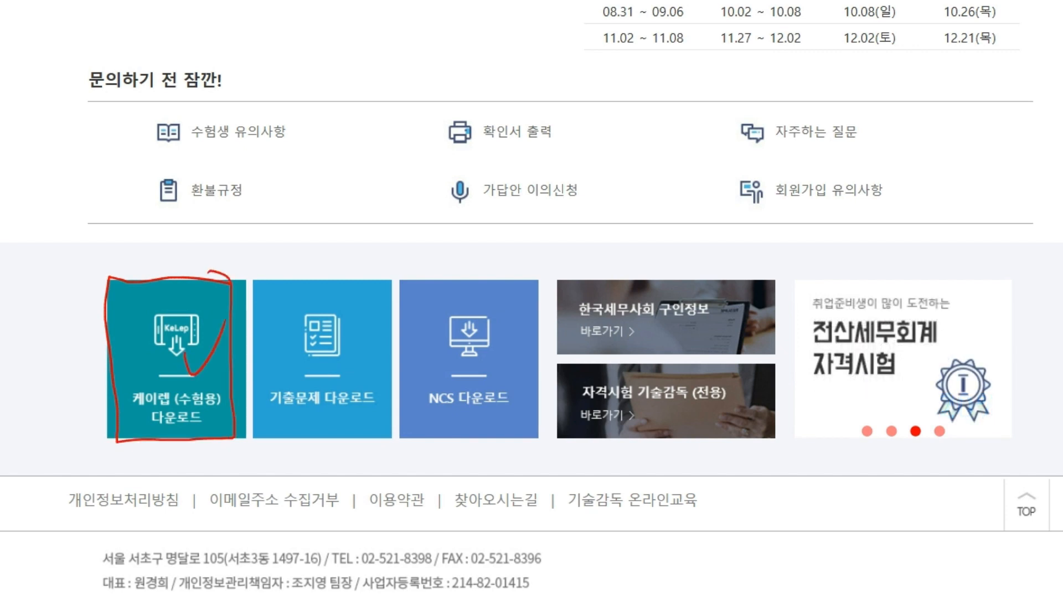
mouse_move(184, 357)
left_mouse_down()
mouse_move(178, 467)
mouse_move(193, 461)
mouse_move(237, 496)
left_mouse_up()
left_click_drag(233, 463, 226, 505)
mouse_move(271, 482)
left_mouse_down()
mouse_move(261, 499)
mouse_move(276, 501)
left_mouse_up()
mouse_move(275, 510)
left_mouse_down()
mouse_move(204, 485)
mouse_move(279, 501)
left_mouse_up()
left_click_drag(301, 483, 318, 490)
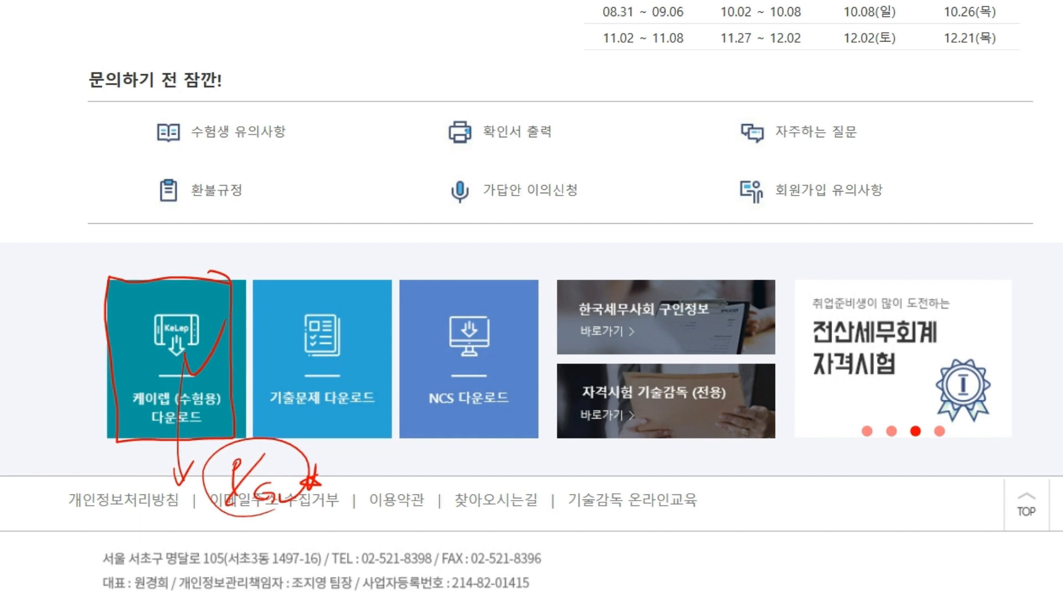
Erase the annotations and launch the 케이렙 (수험용) download.
key("Escape")
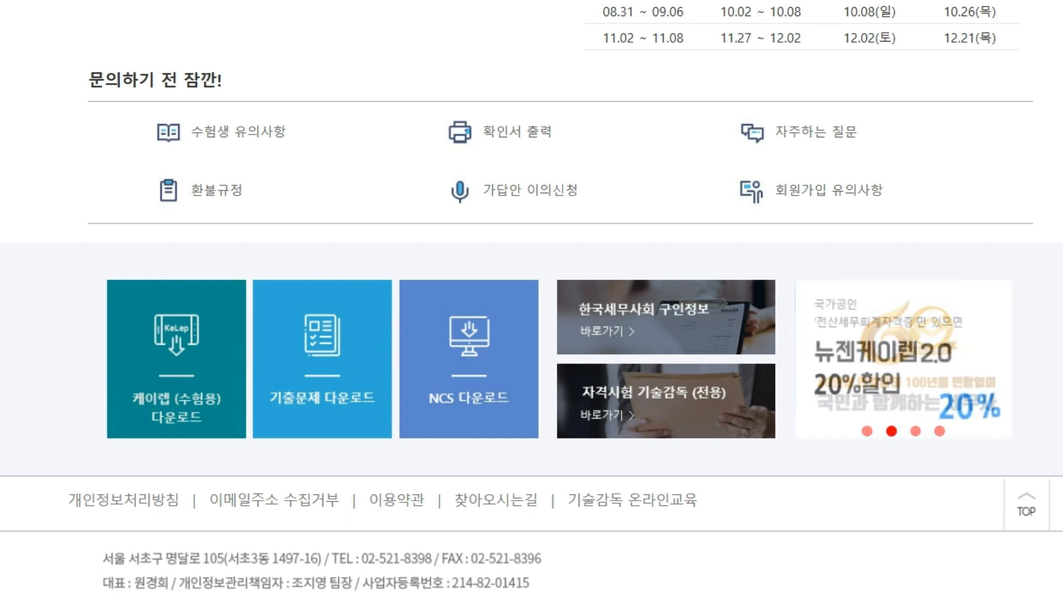
left_click(176, 359)
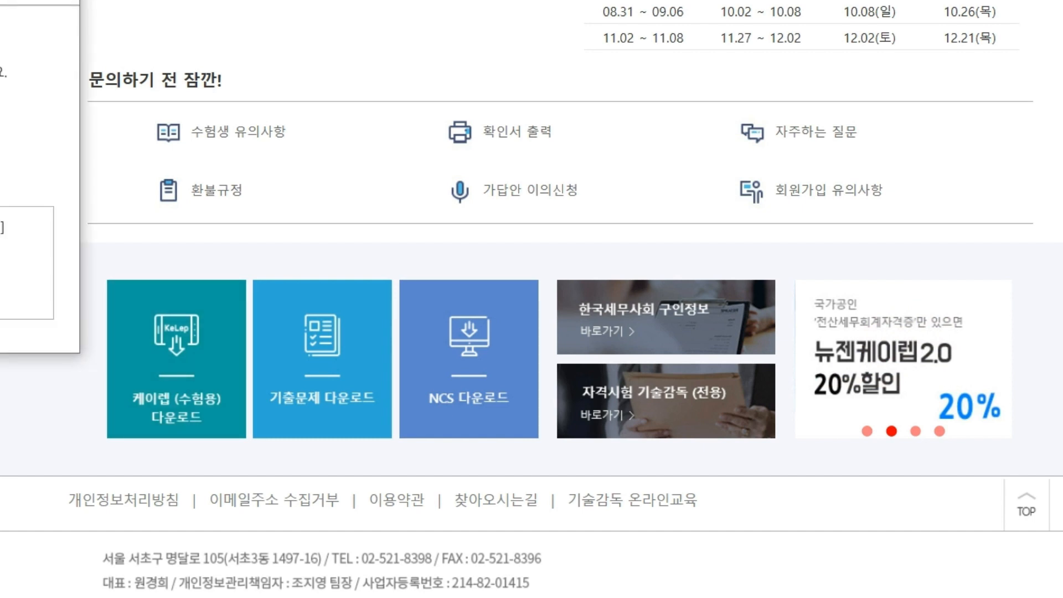
Drag the KcLep v.2022.11.14 update popup fully on screen, then close it.
left_click_drag(0, 0, 166, 173)
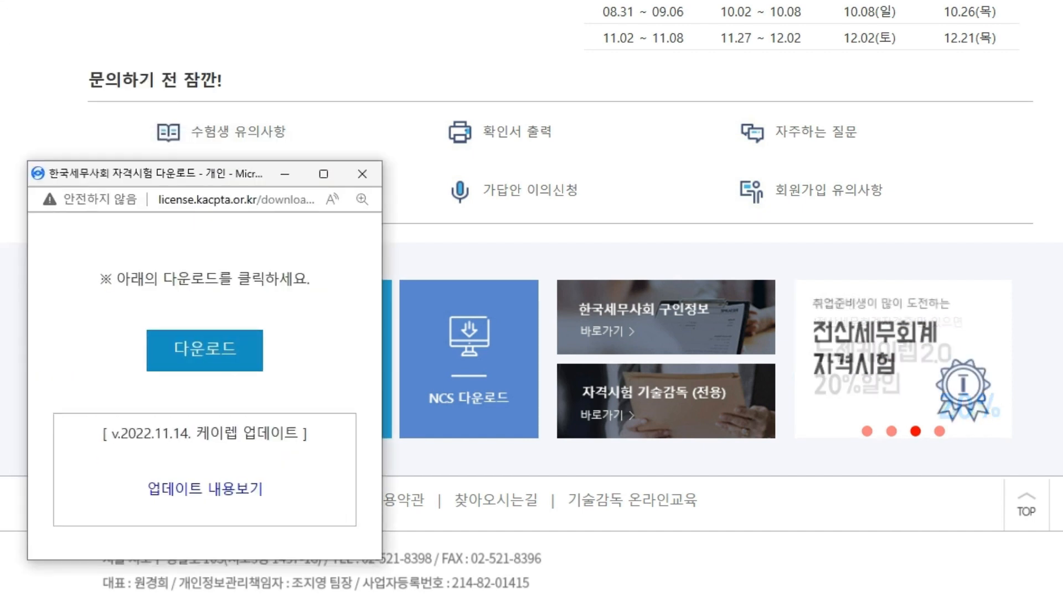
left_click(362, 174)
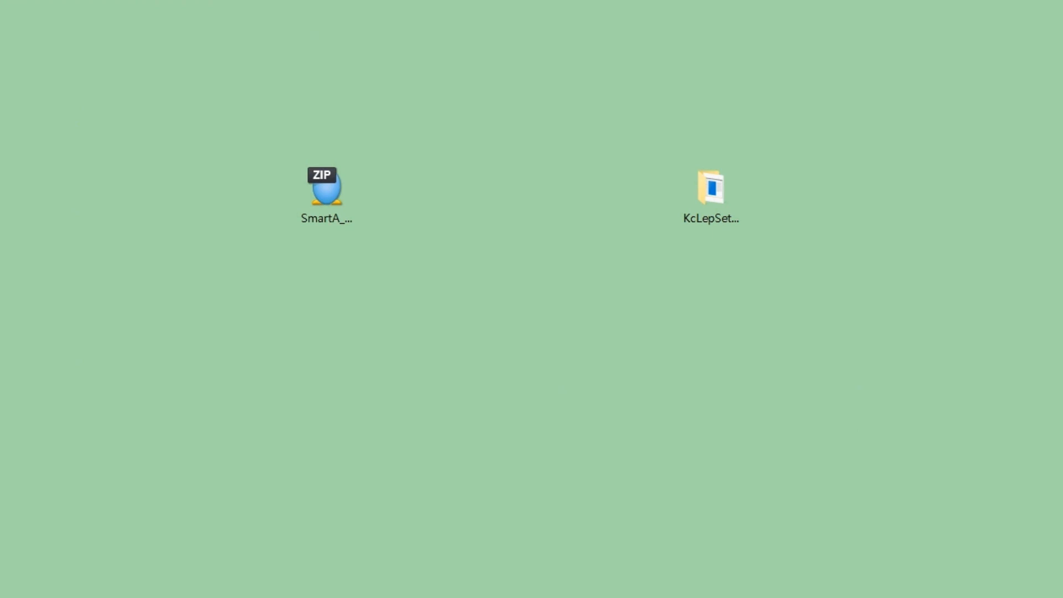
Delete the old KcLepSetup folder from the desktop, leaving the SmartA_CPA ZIP untouched.
left_click(327, 188)
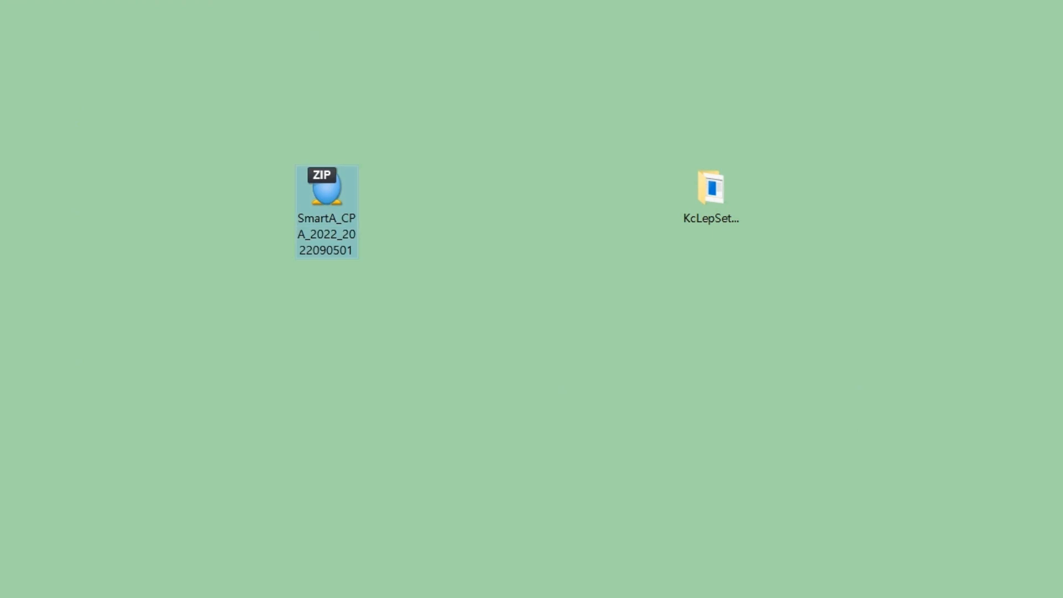
left_click(712, 188)
key("Delete")
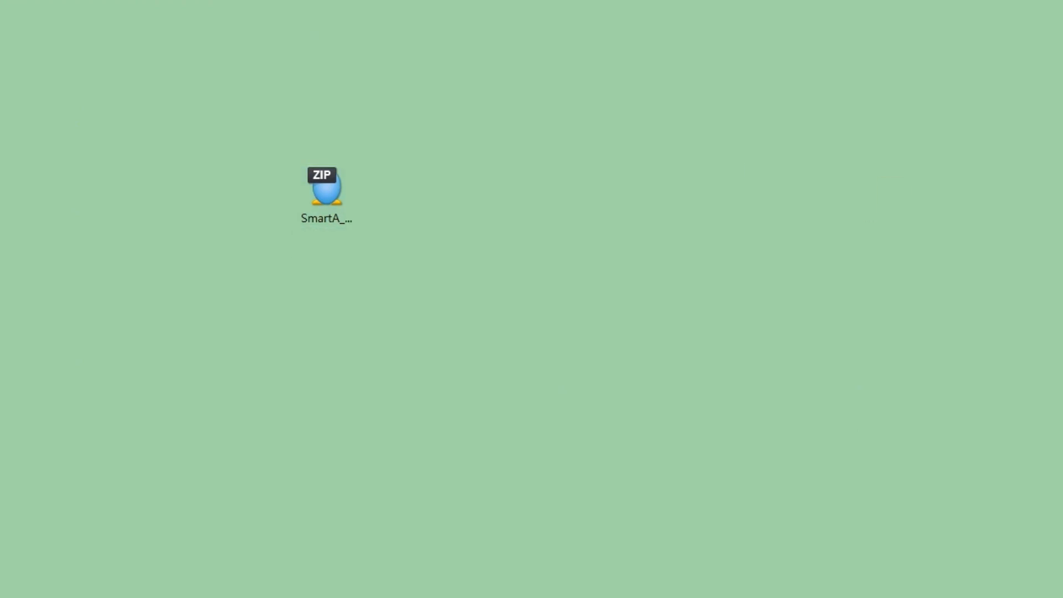
left_click(327, 188)
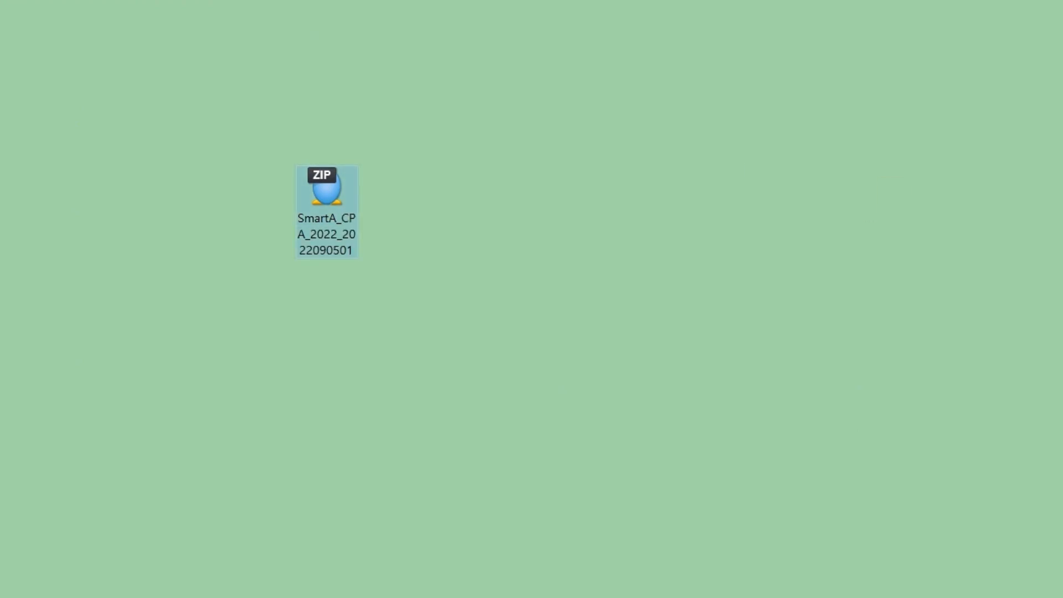
right_click(325, 191)
key("Escape")
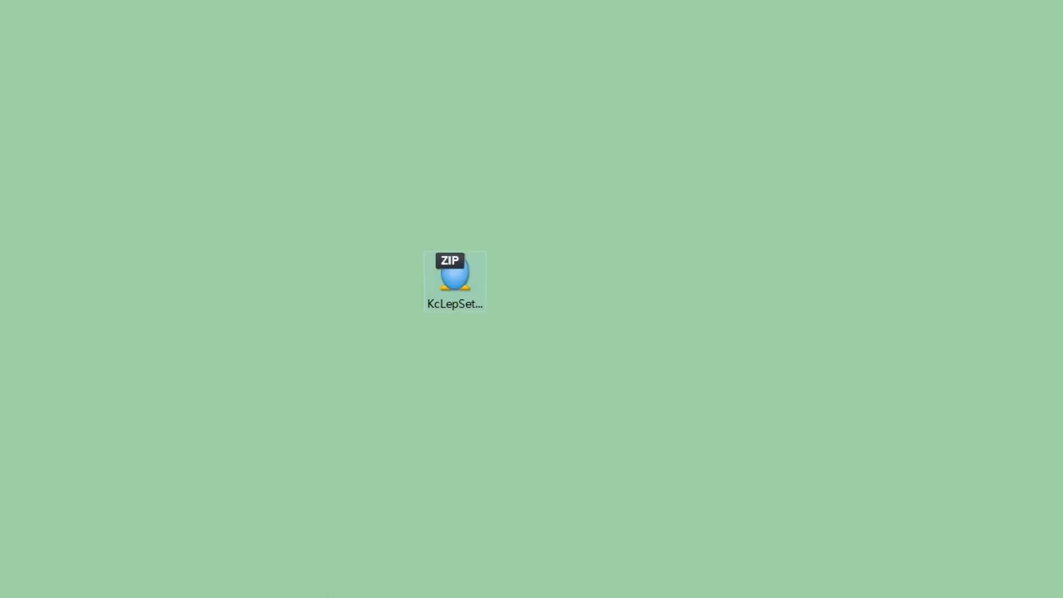
Extract KcLepSetup_2023_2022.11.18.zip with Bandizip into its own folder, then delete the ZIP.
left_click(455, 275)
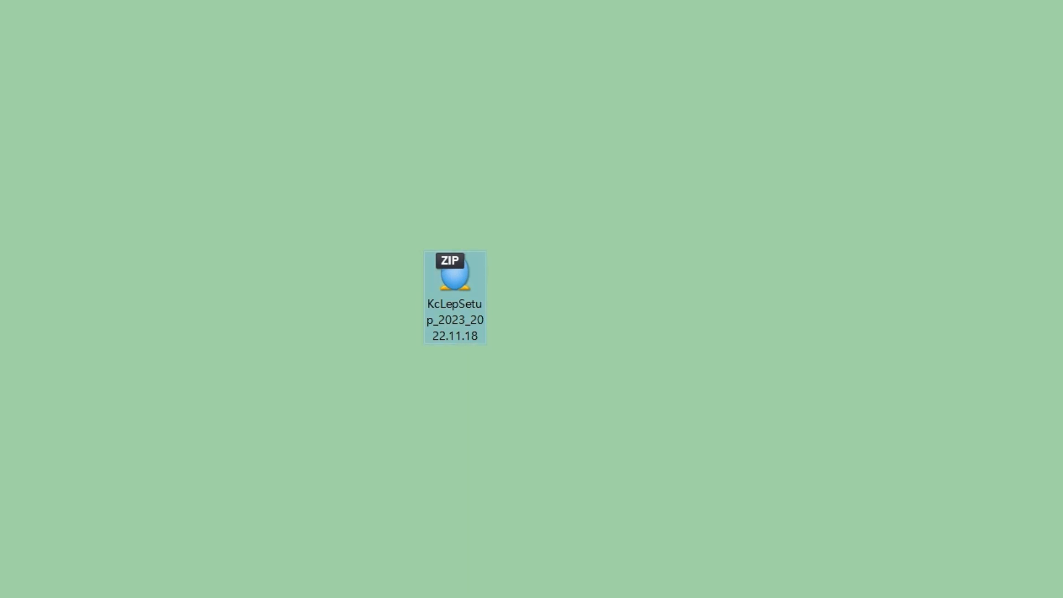
right_click(447, 277)
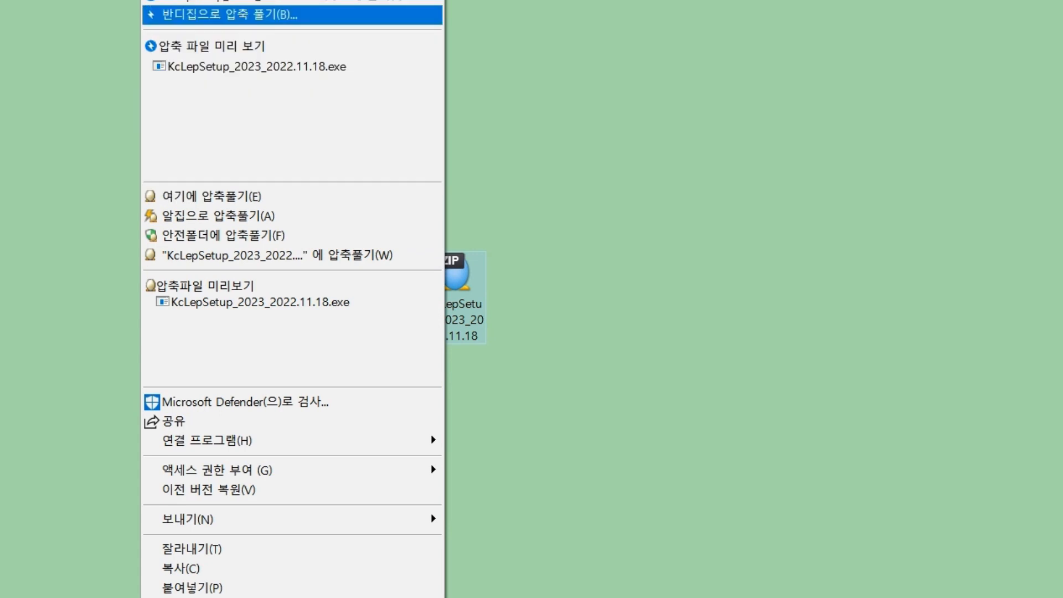
left_click(532, 183)
left_click_drag(1058, 206, 587, 244)
left_click_drag(454, 275, 432, 282)
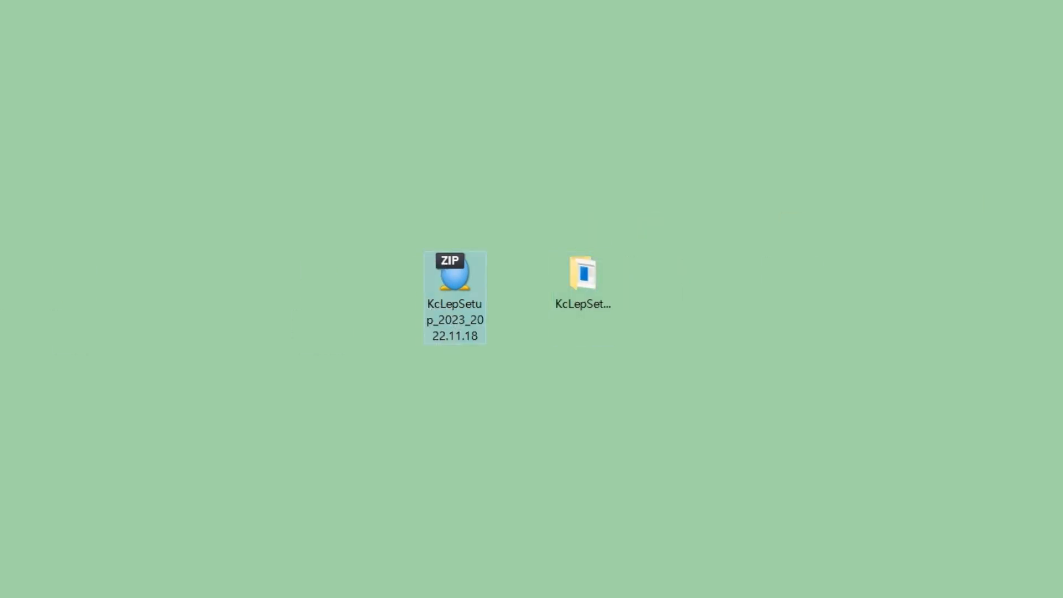
key("Delete")
Open the extracted KcLepSetup folder and select the KcLepSetup_2023_2022.11.18 installer.
left_click(586, 298)
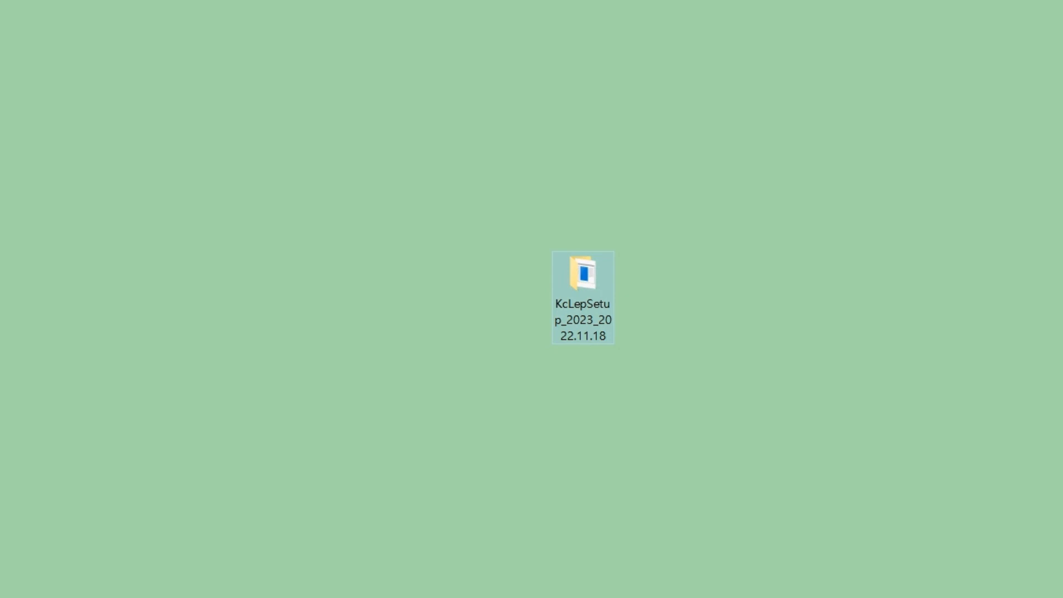
double_click(583, 283)
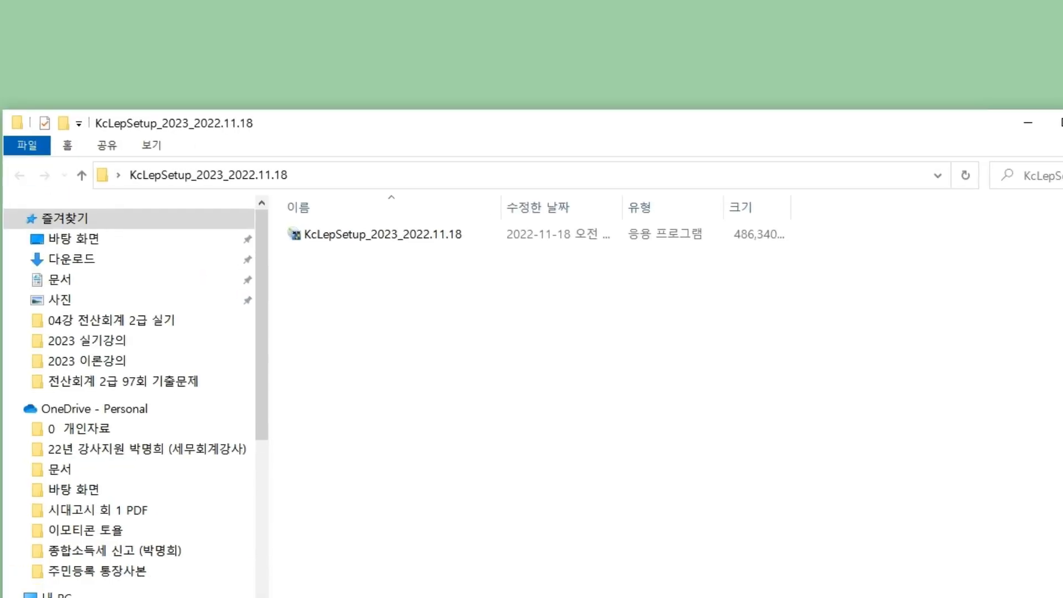
left_click(382, 234)
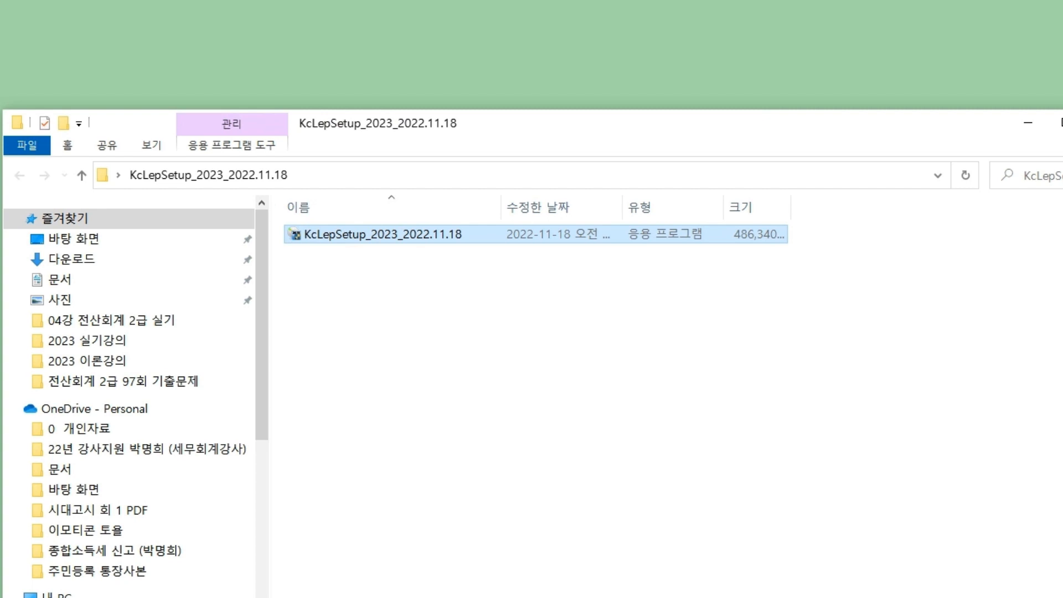
Close the KcLepSetup_2023_2022.11.18 window and drag the KcLepSetup folder to the Recycle Bin.
left_click(535, 376)
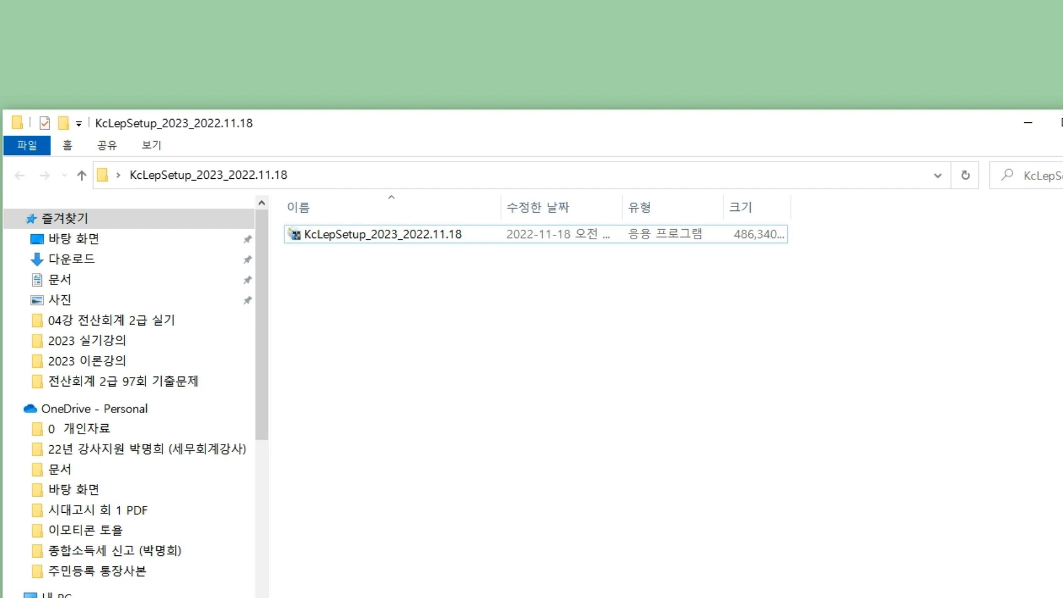
key("alt+F4")
left_click_drag(583, 274, 1062, 274)
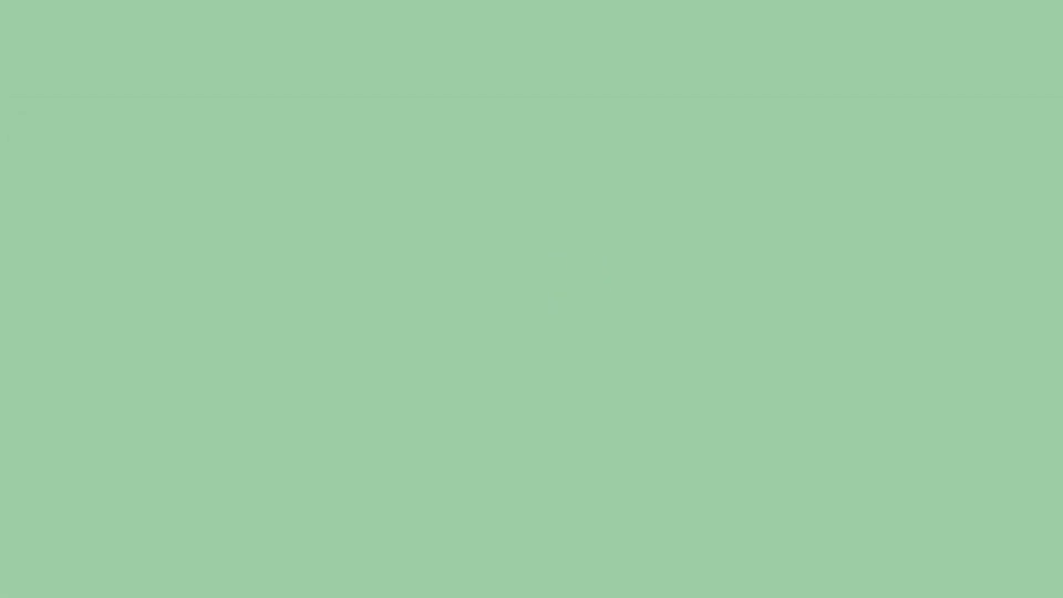
Launch KcLep 교육용 세무사랑Pro 2023 from its desktop shortcut until the login window appears.
left_click(522, 206)
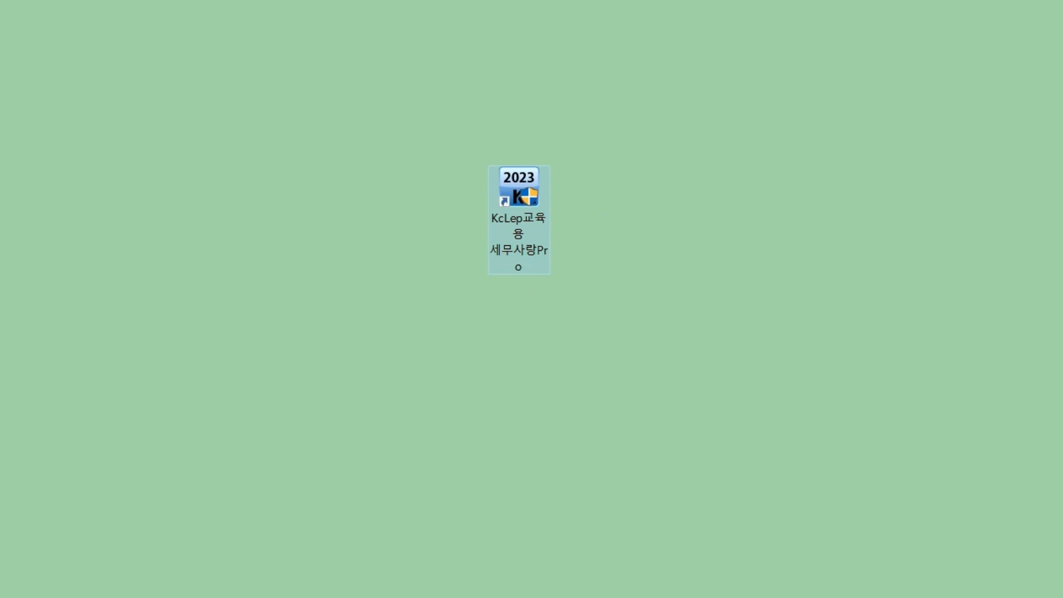
double_click(519, 206)
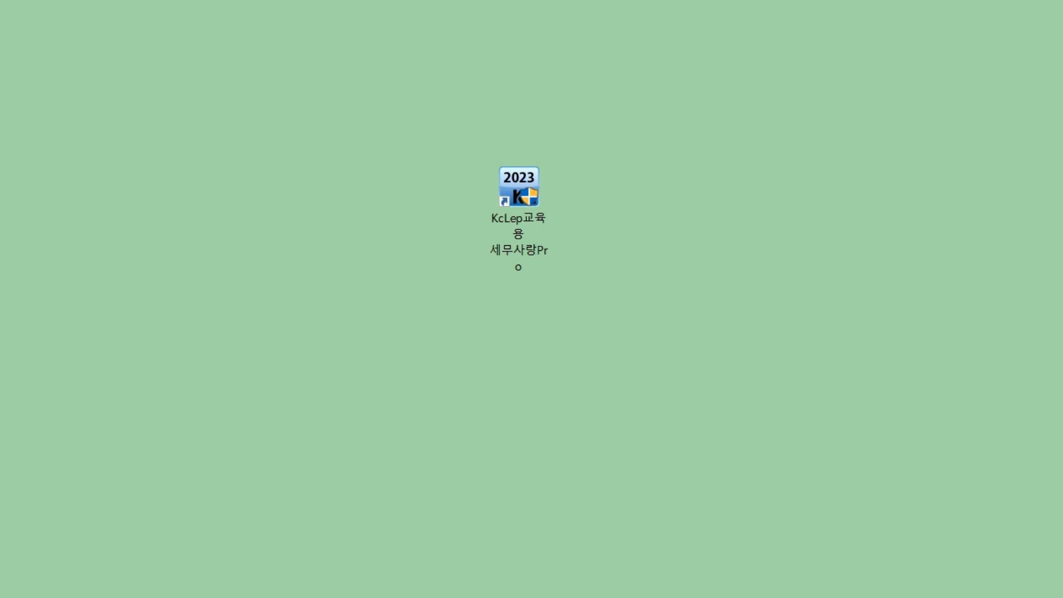
double_click(519, 187)
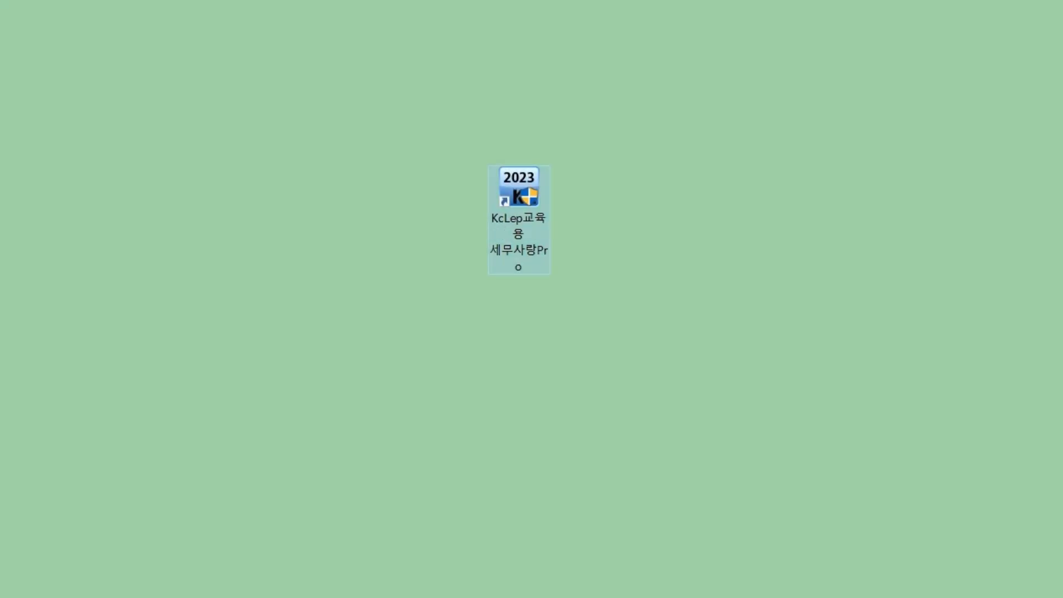
double_click(519, 189)
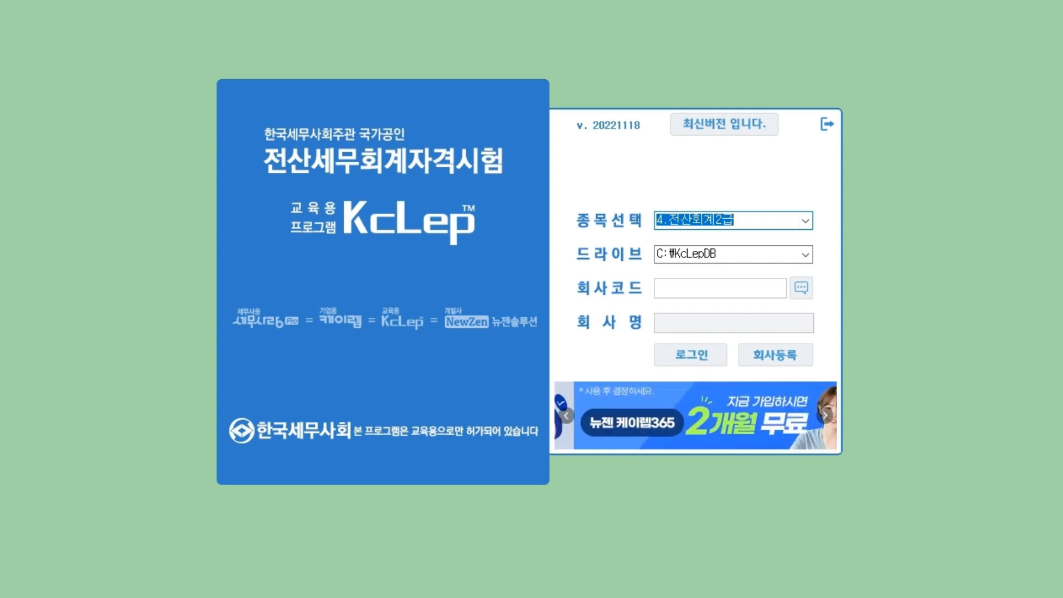
left_click(805, 220)
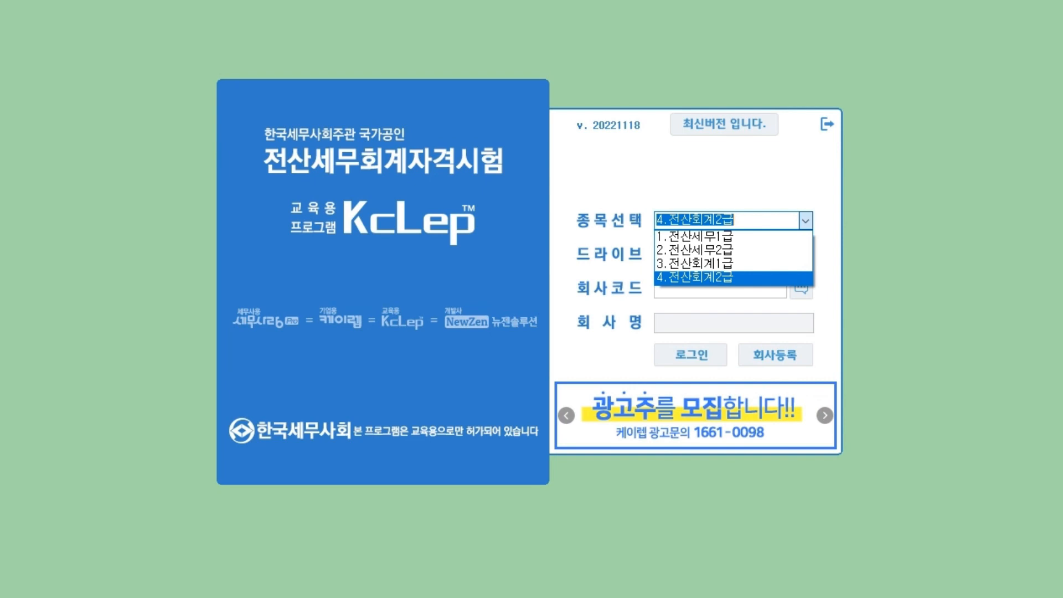
key("Return")
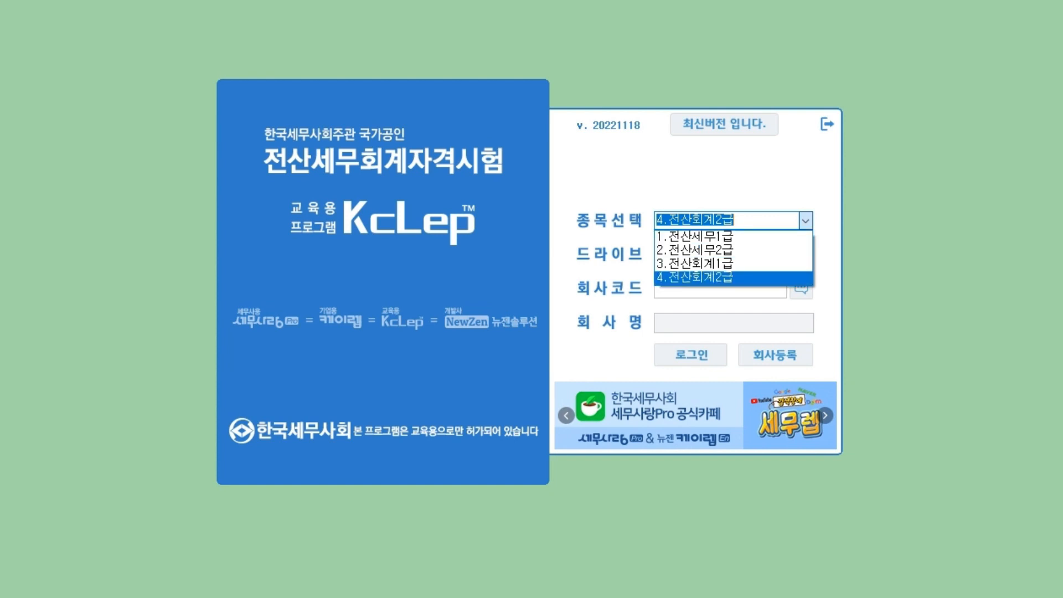
key("Return")
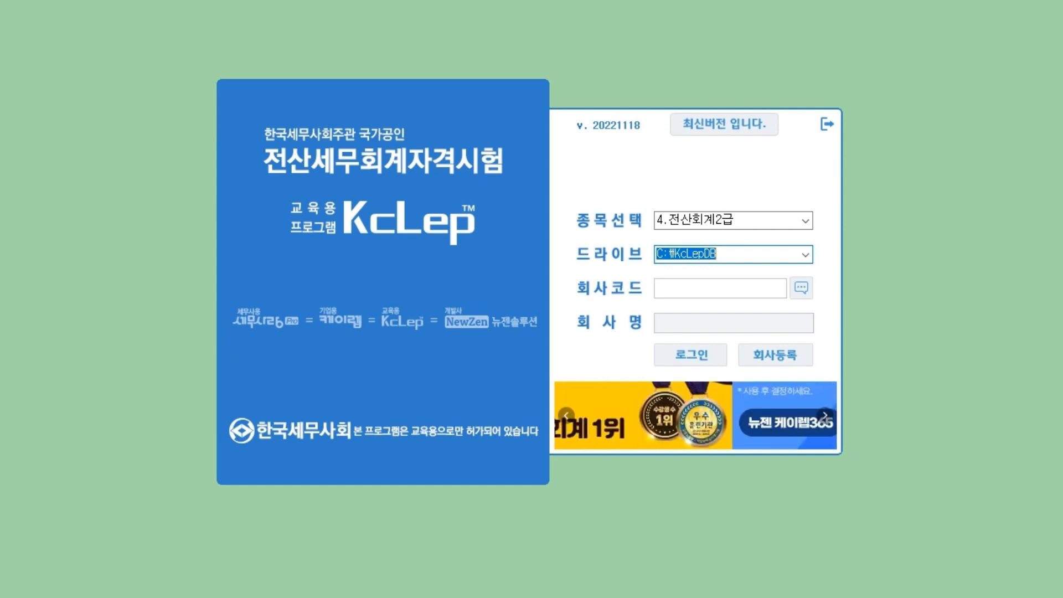
left_click(718, 254)
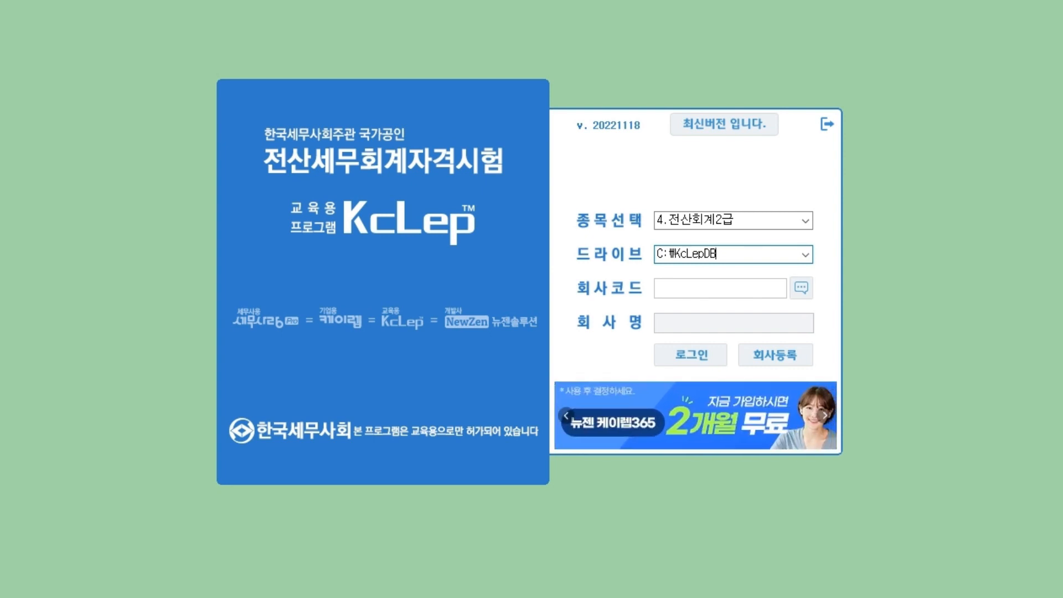
left_click(719, 288)
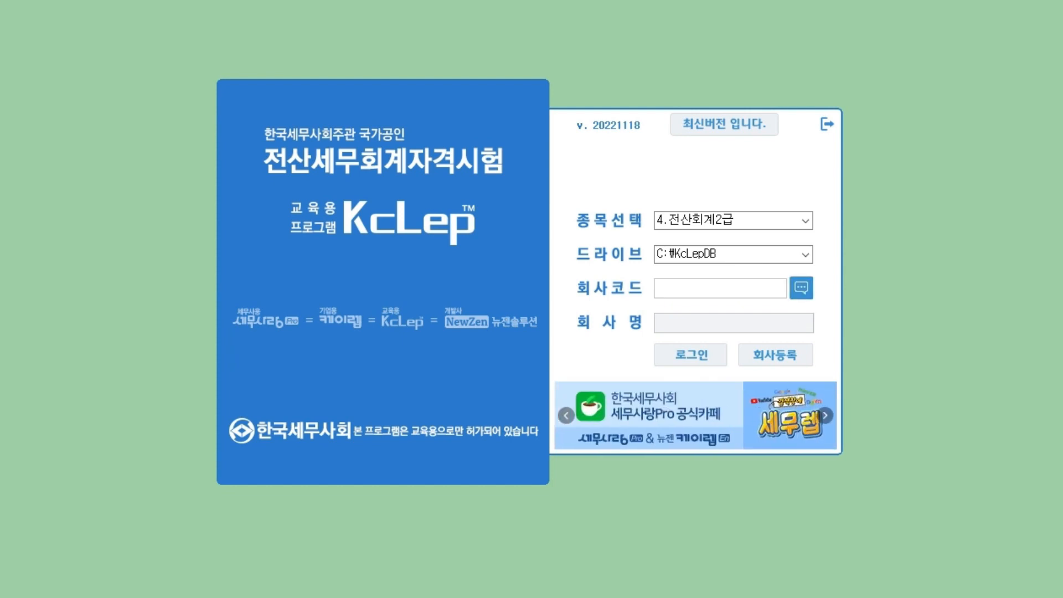
left_click(802, 287)
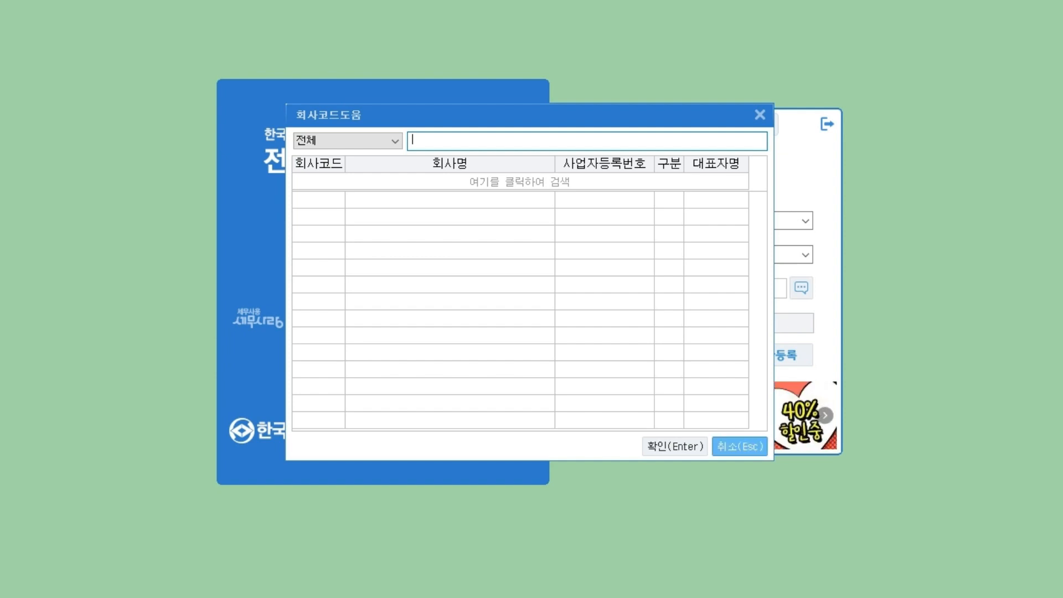
left_click(740, 446)
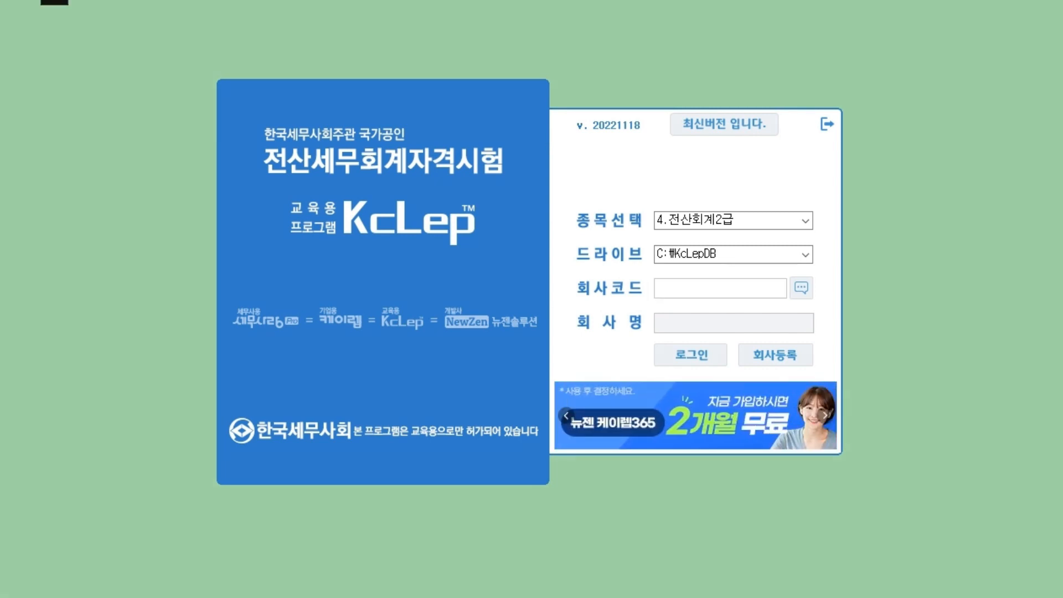
Highlight the 회사등록 button, then open company registration and maximise its window.
mouse_move(742, 364)
left_mouse_down()
mouse_move(809, 363)
mouse_move(803, 336)
mouse_move(770, 335)
left_mouse_up()
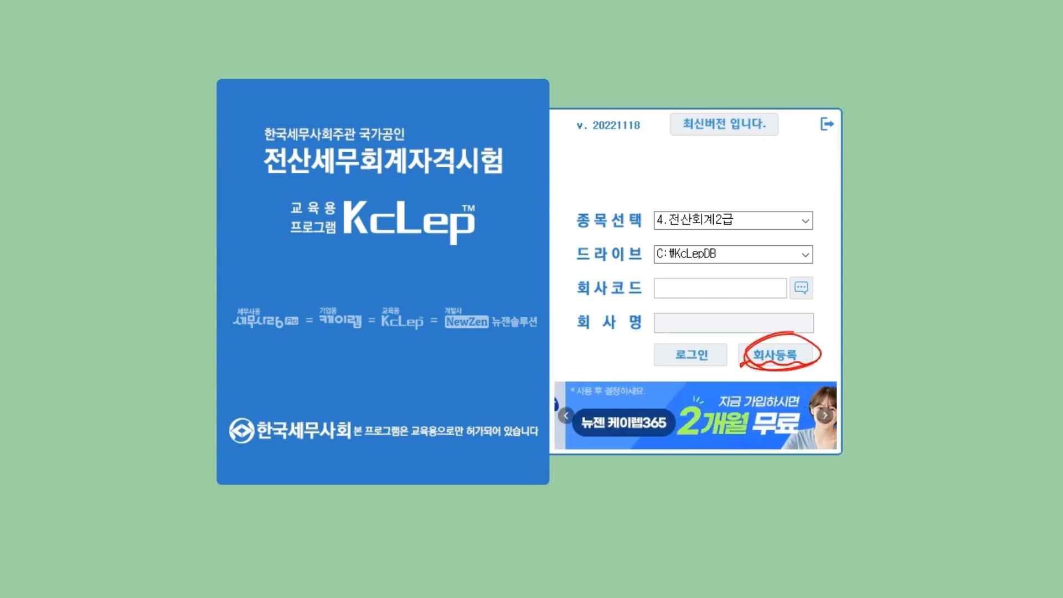
mouse_move(911, 284)
left_mouse_down()
mouse_move(801, 350)
mouse_move(837, 346)
left_mouse_up()
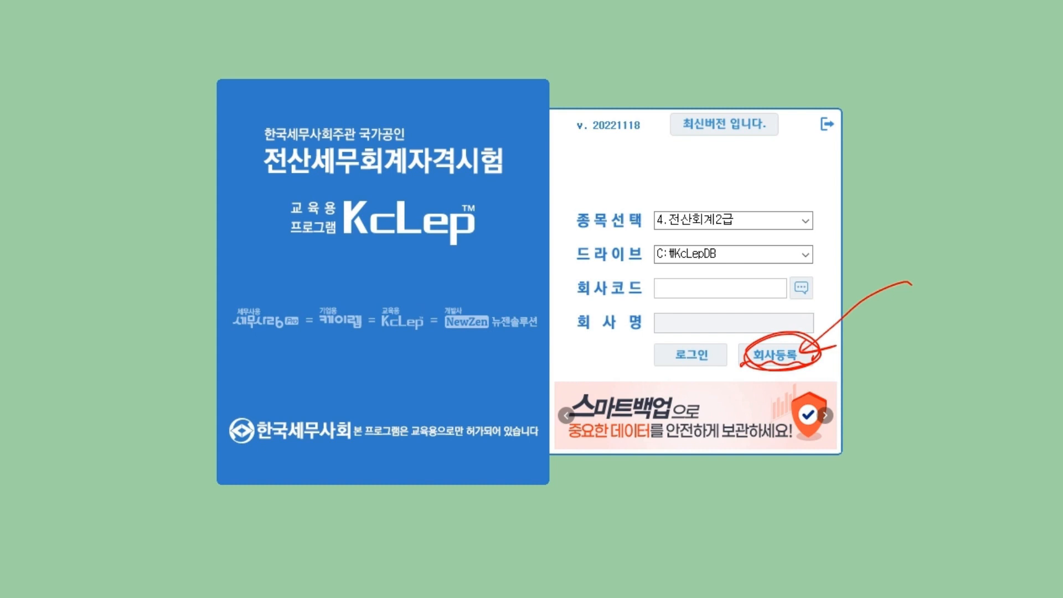
key("Escape")
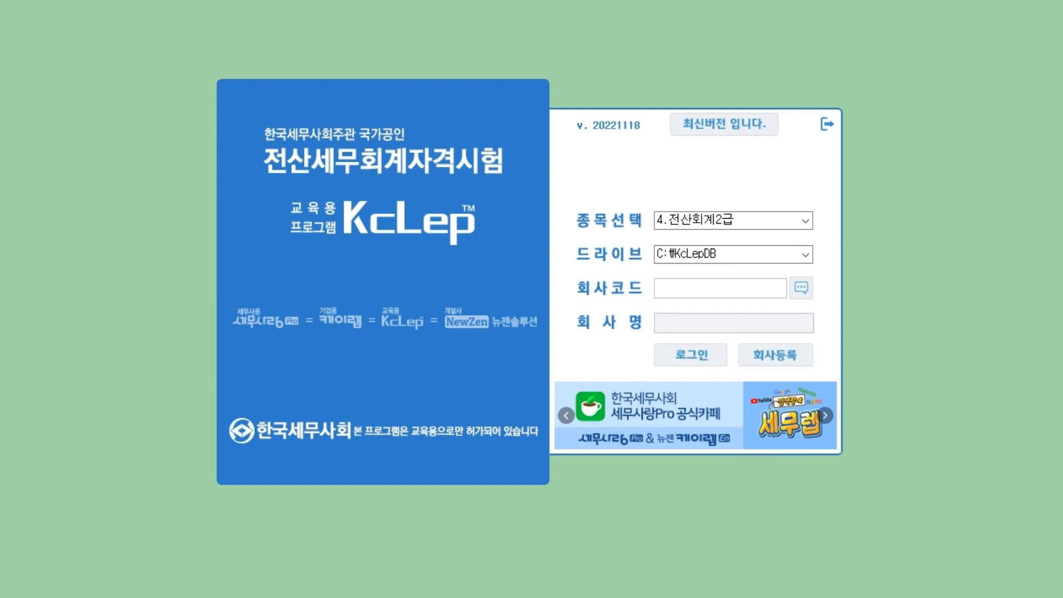
left_click(776, 355)
left_click_drag(587, 71, 330, 15)
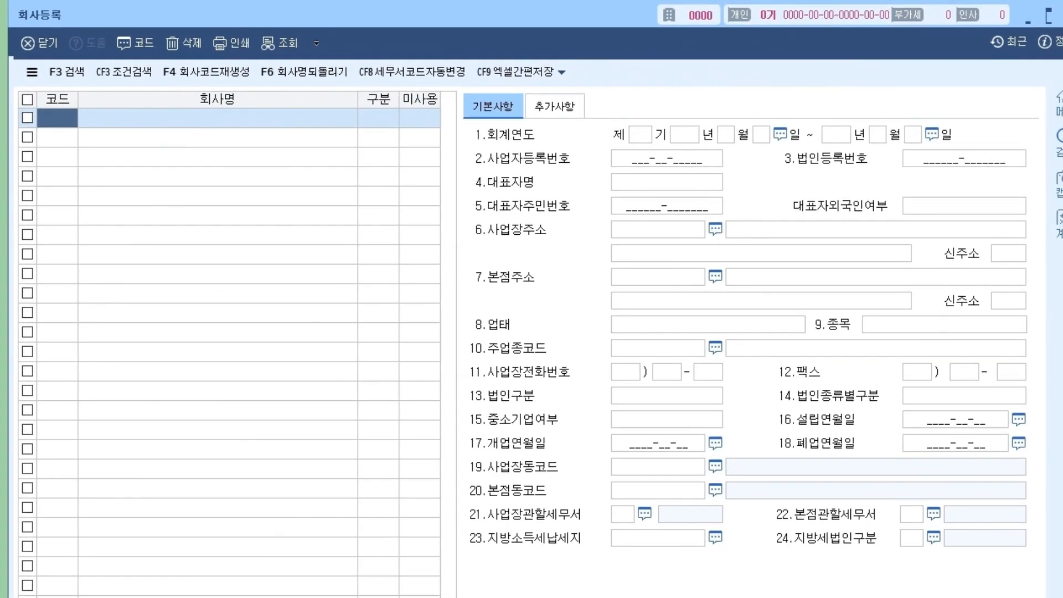
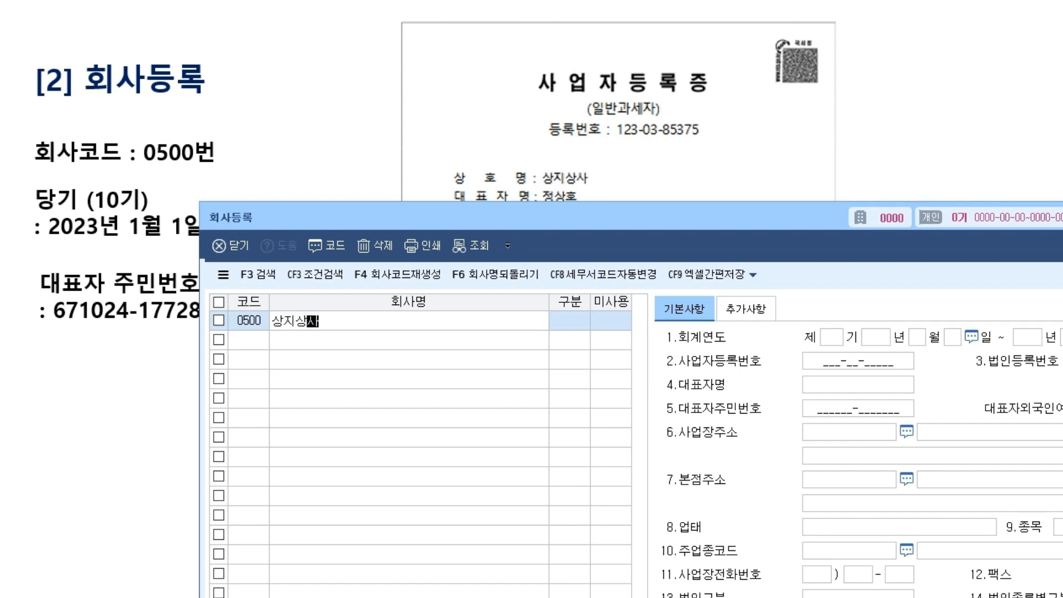
Set company 0500's 구분 to 2:개인 and 미사용 to 0:사용.
key("Return")
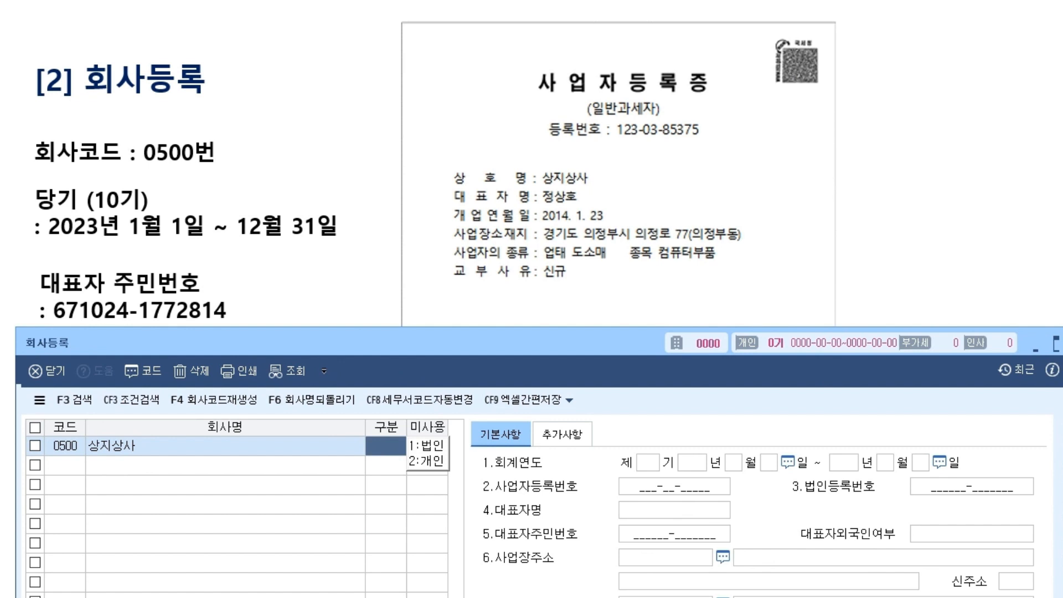
type("2")
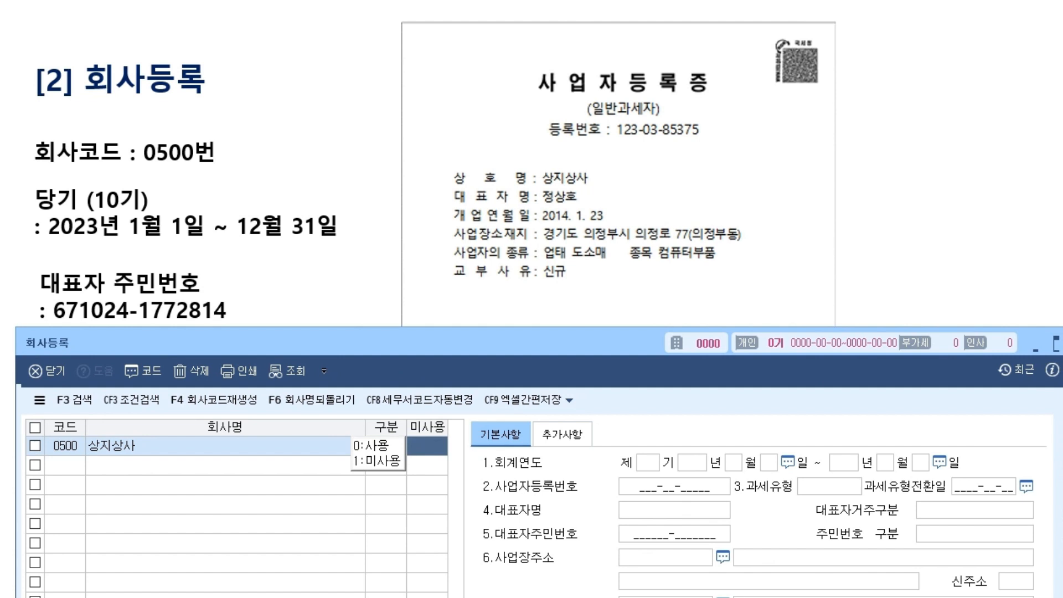
type("0")
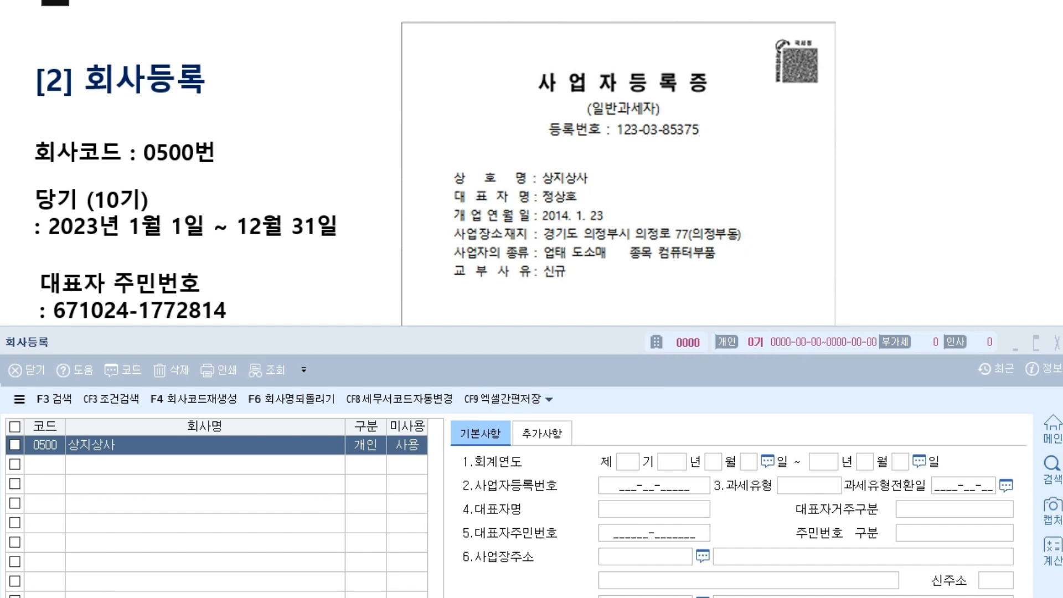
Annotate the certificate's 10기 period note and mark where period 10 goes.
left_click_drag(29, 213, 156, 208)
mouse_move(152, 183)
left_mouse_down()
mouse_move(146, 208)
mouse_move(153, 185)
left_mouse_up()
left_click_drag(638, 410, 622, 451)
left_click_drag(621, 437, 640, 438)
left_click_drag(659, 384, 653, 407)
mouse_move(671, 392)
left_mouse_down()
mouse_move(665, 400)
mouse_move(672, 392)
left_mouse_up()
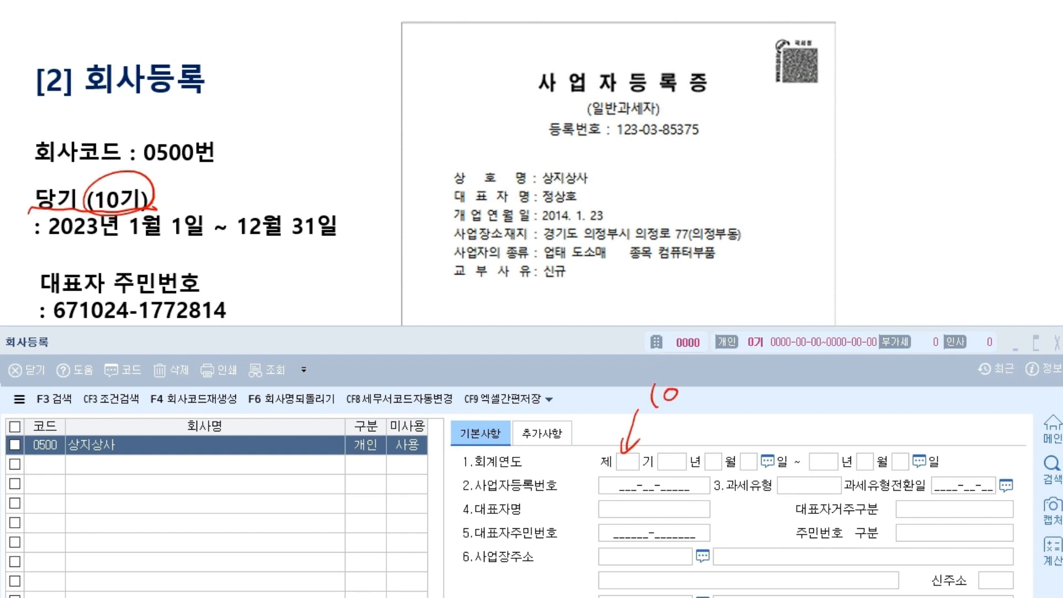
Enter fiscal period 10 starting 2023-01-01, auto-filling the end date 2023-12-31.
left_click(627, 462)
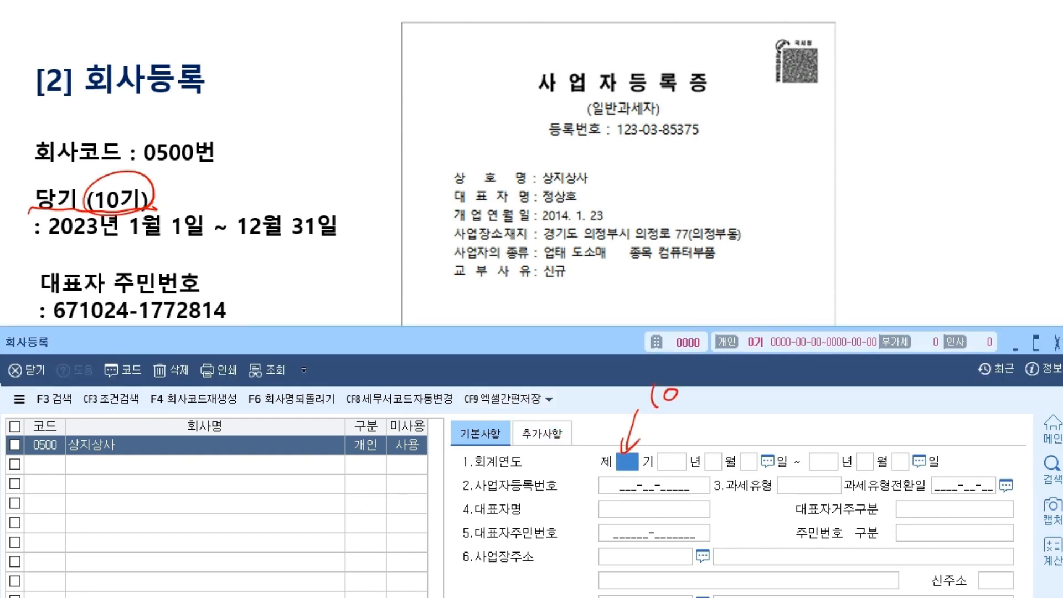
type("10")
key("Return")
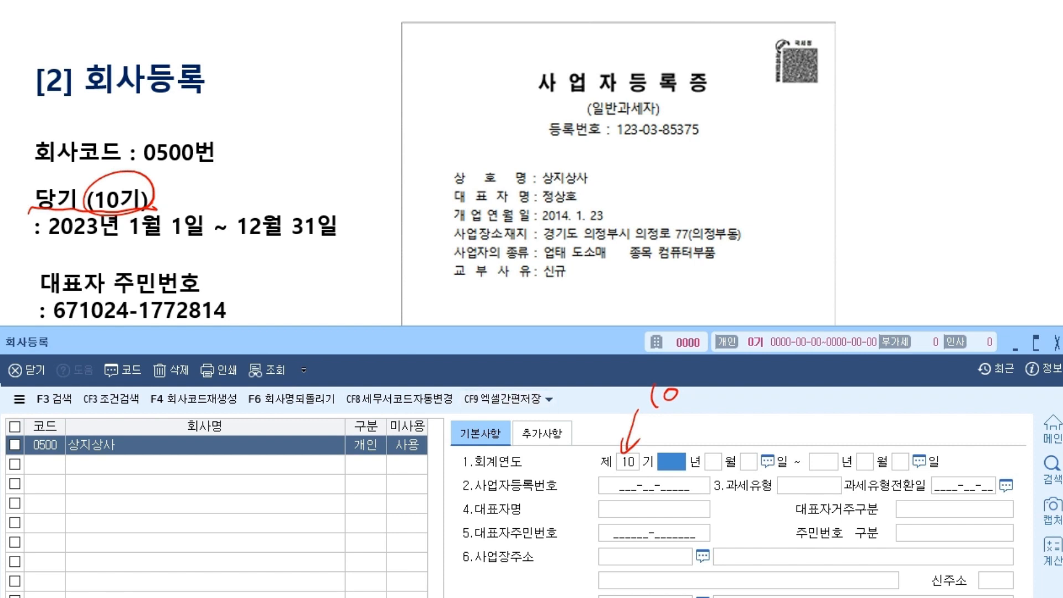
type("2023")
key("Return")
type("1")
key("Return")
type("1")
key("Return")
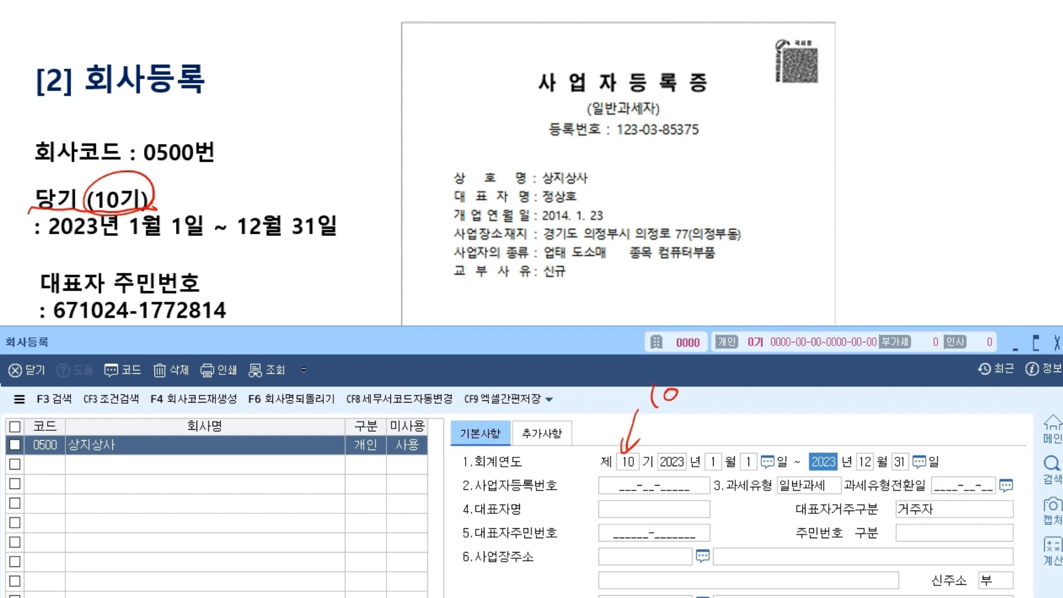
key("Escape")
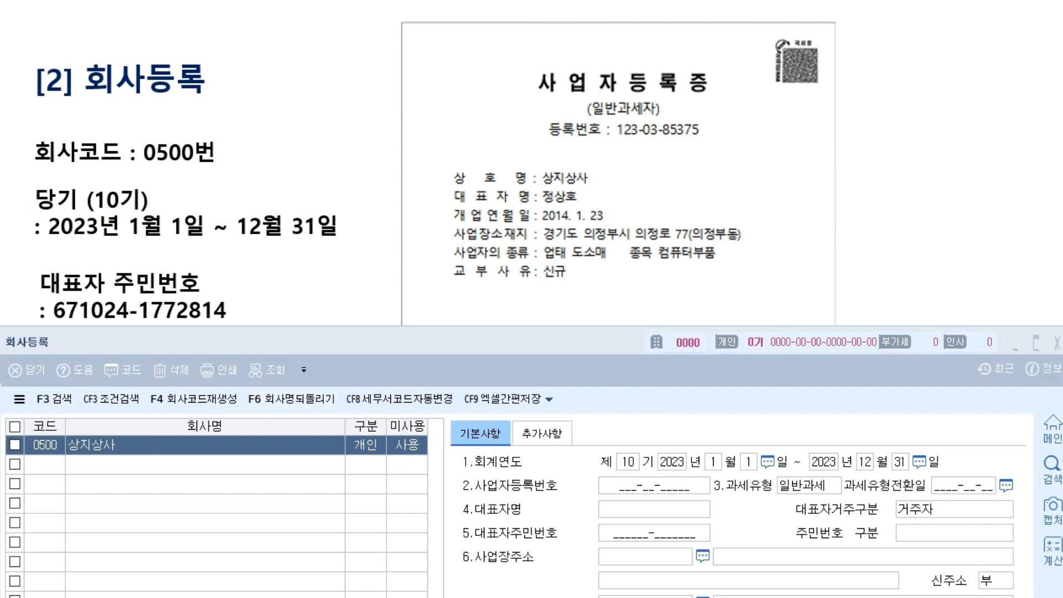
left_click(654, 486)
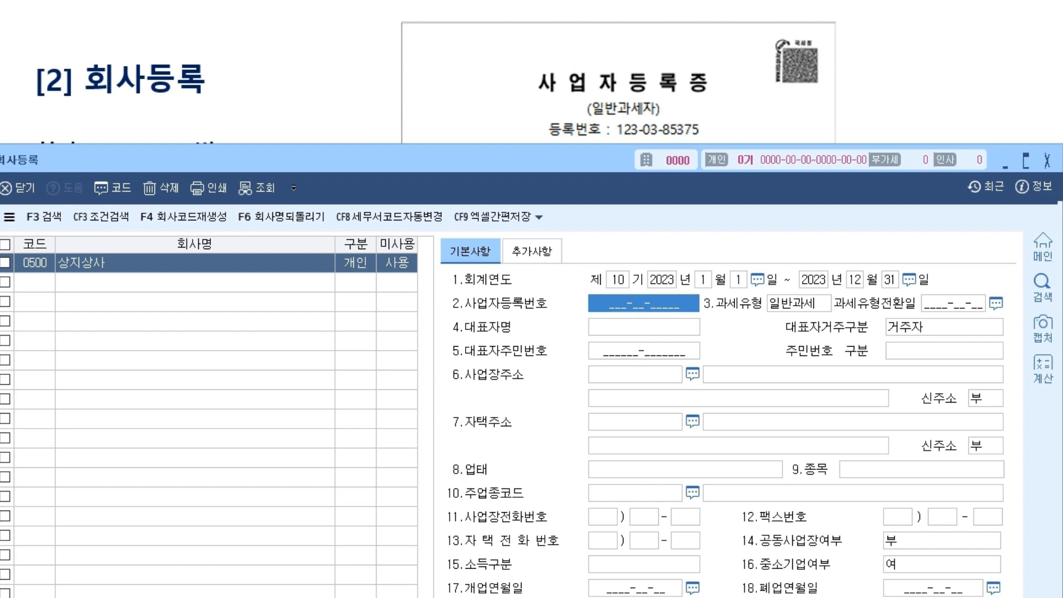
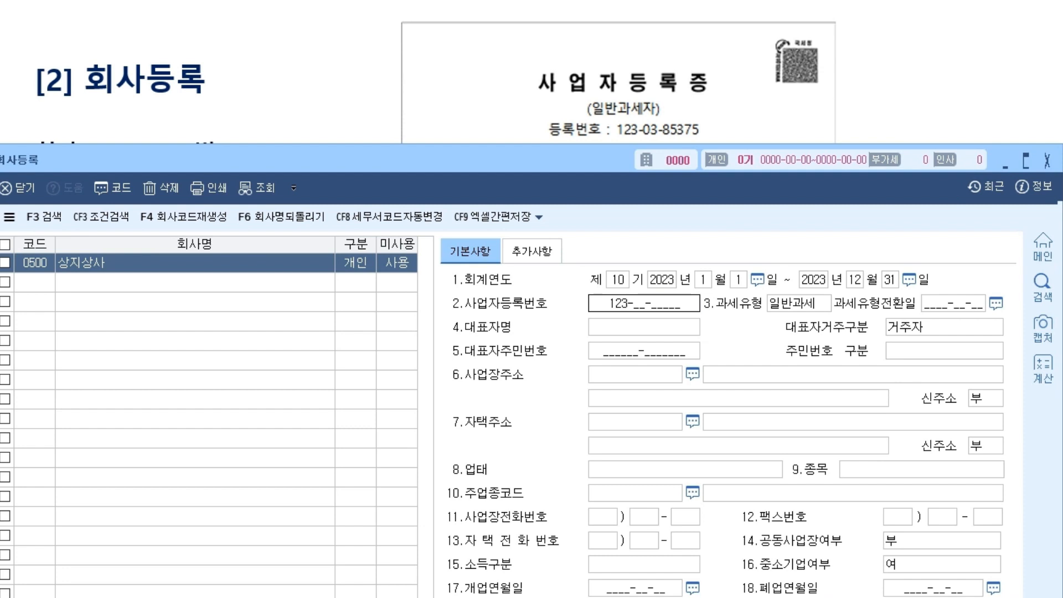
Enter the certificate's registration number and representative's name, keeping 일반과세 and 거주자.
key("Return")
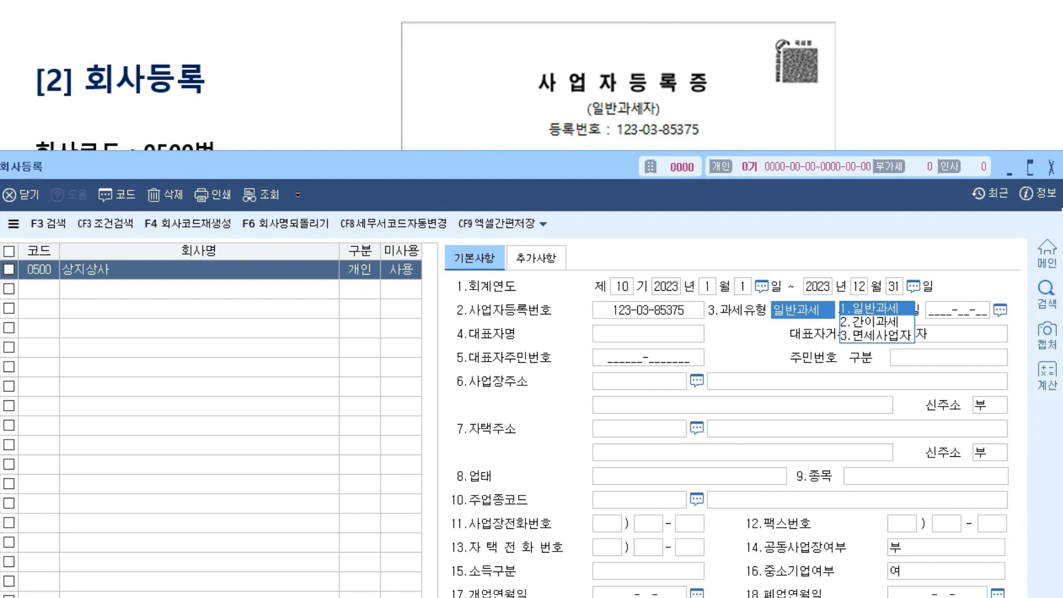
key("Return")
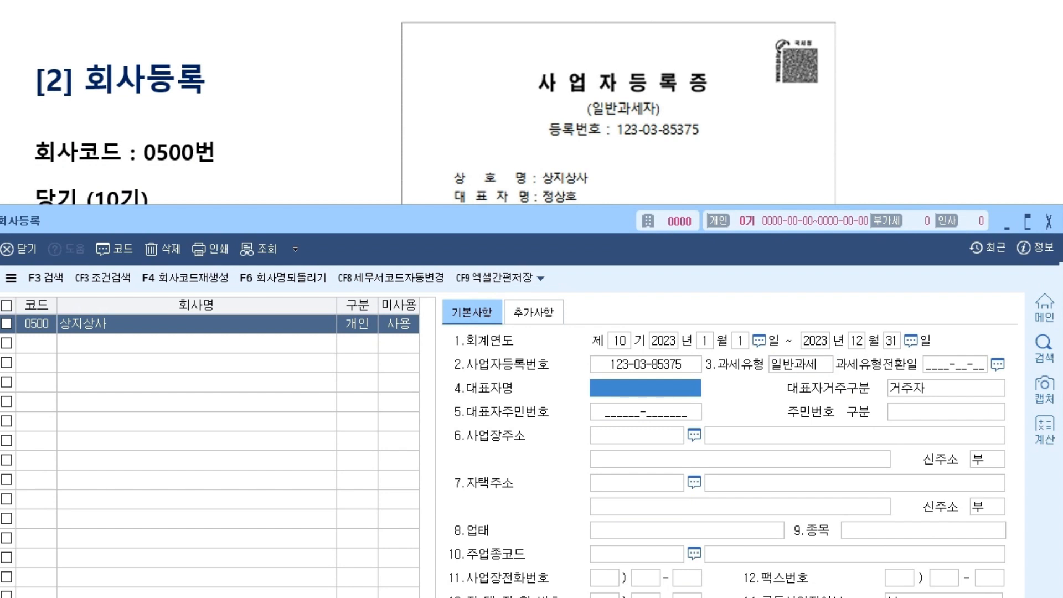
key("Return")
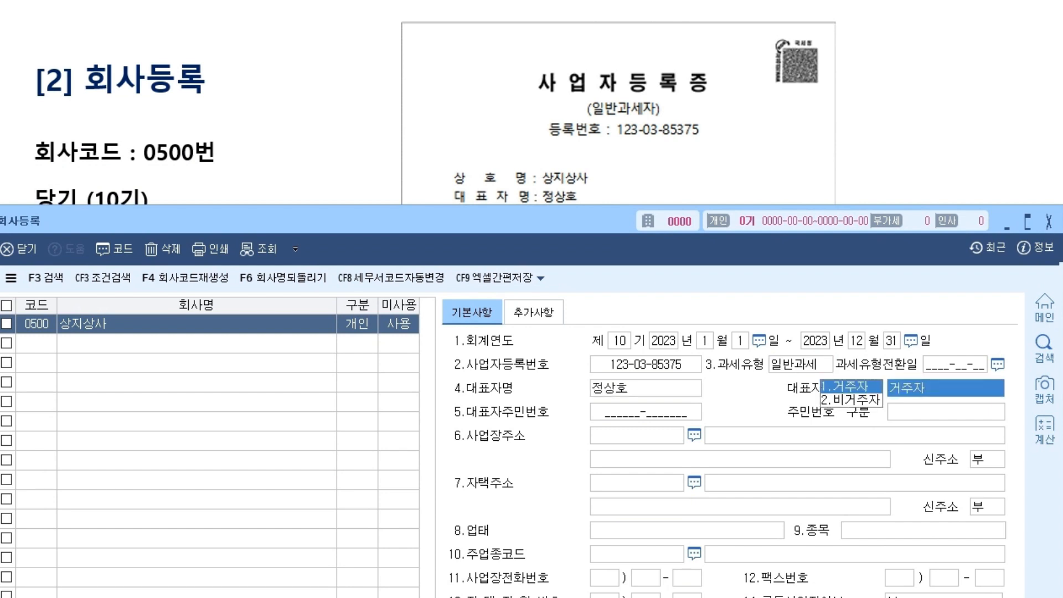
key("Return")
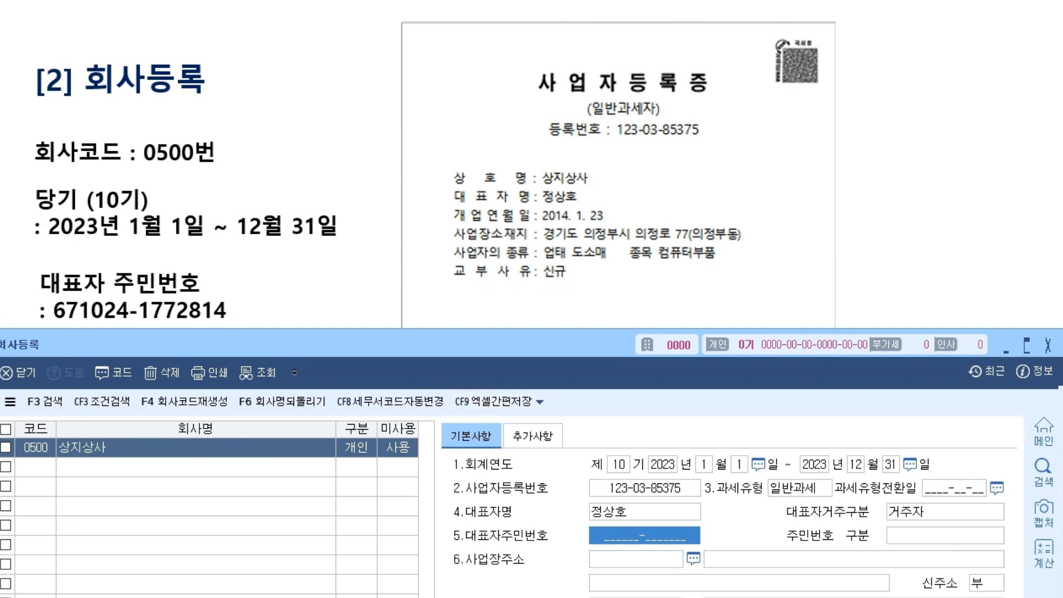
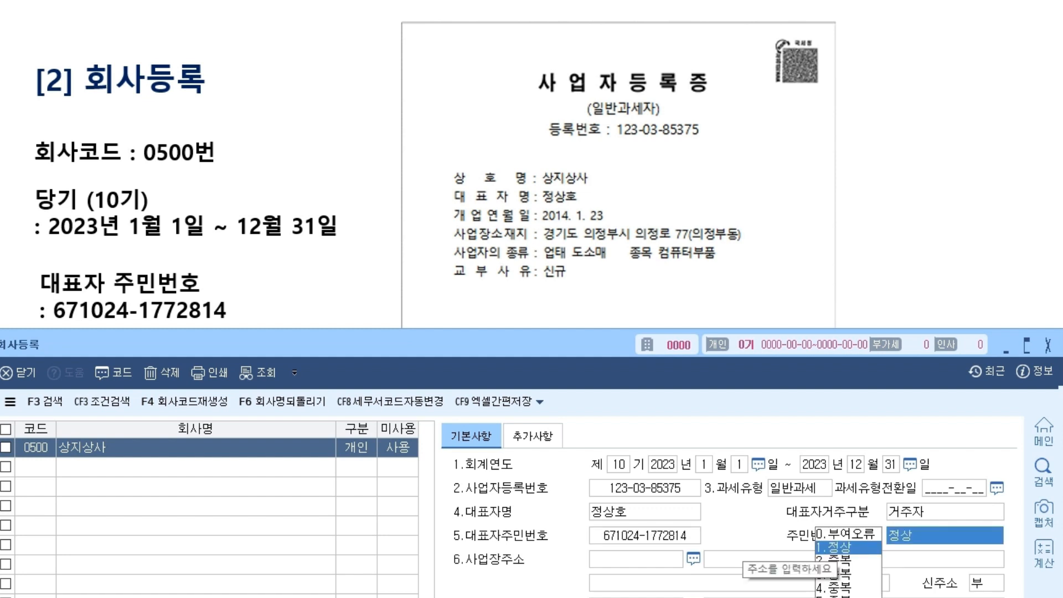
Enter the representative's resident registration number and accept 1.정상.
key("Return")
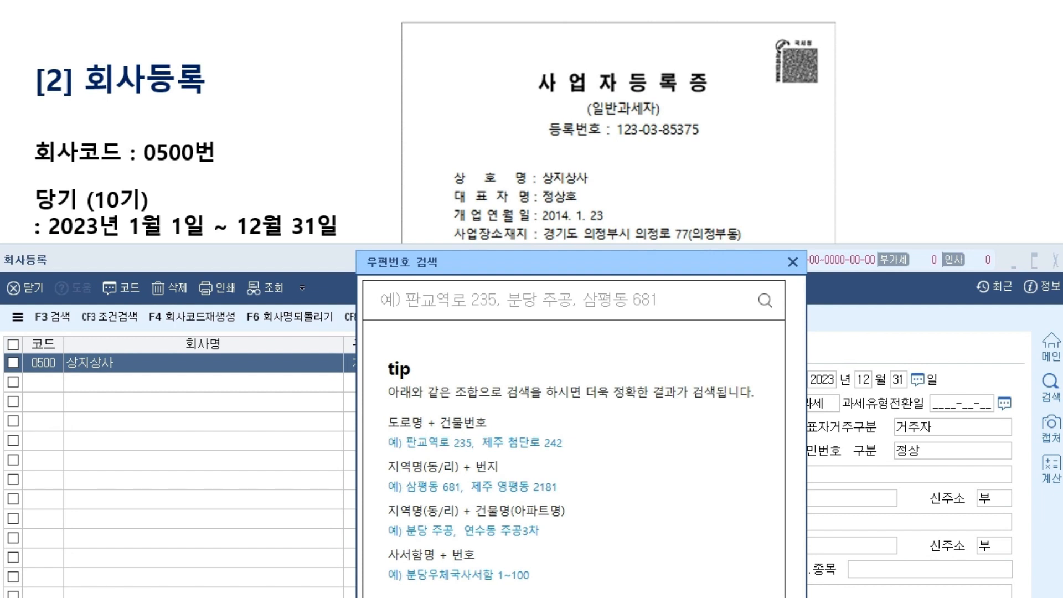
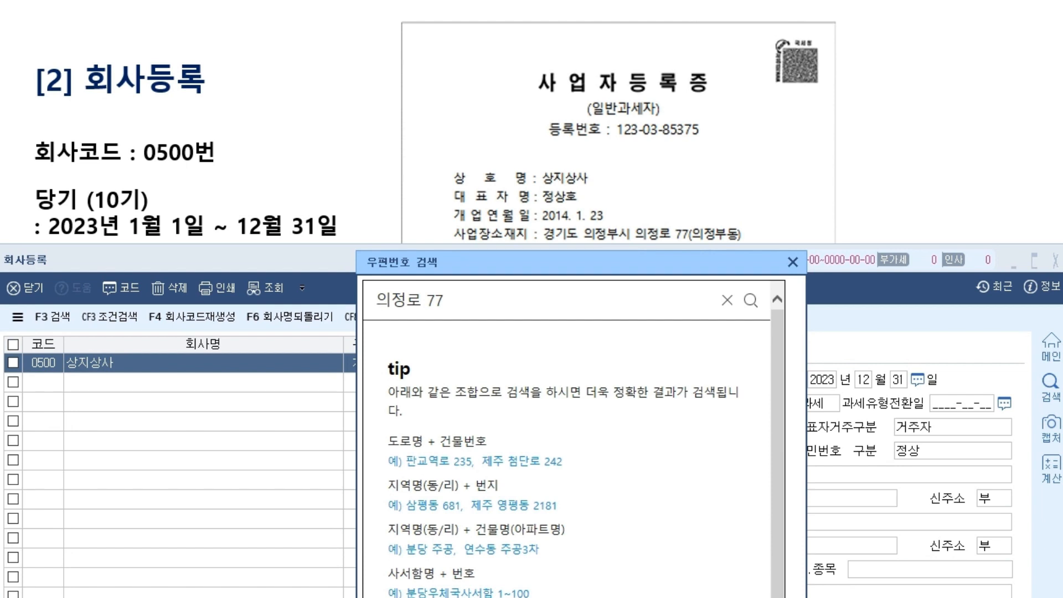
key("Return")
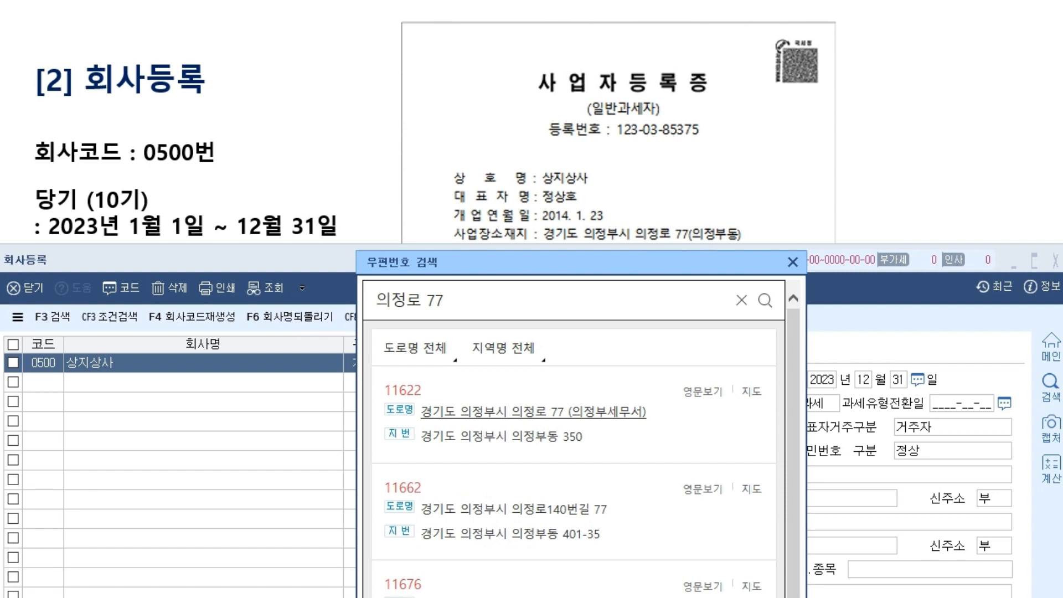
left_click(533, 412)
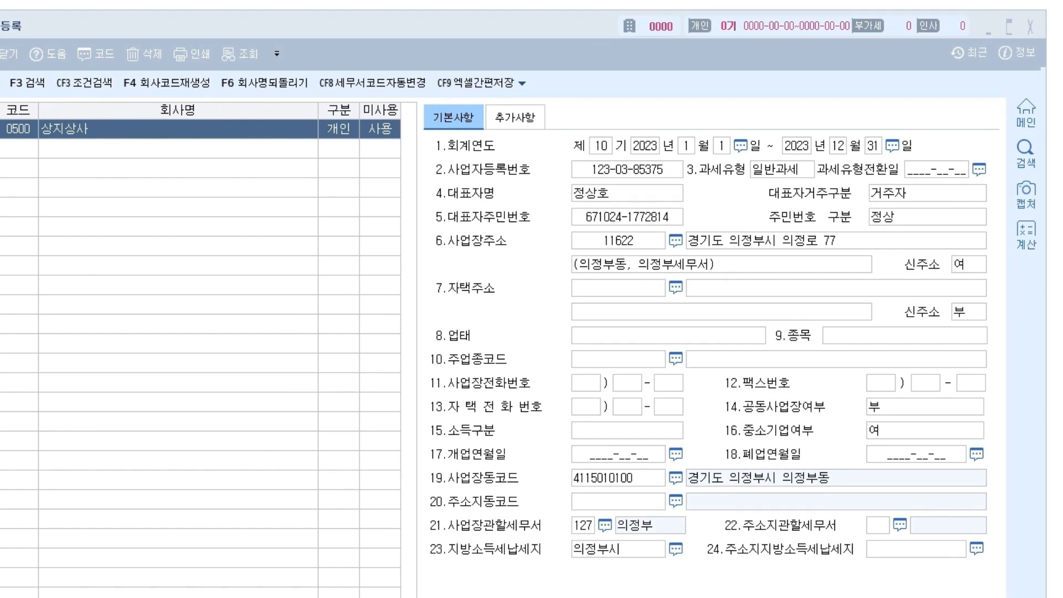
mouse_move(446, 252)
left_mouse_down()
mouse_move(525, 256)
mouse_move(435, 246)
mouse_move(497, 245)
left_mouse_up()
left_click_drag(520, 235, 574, 237)
left_click_drag(566, 228, 553, 253)
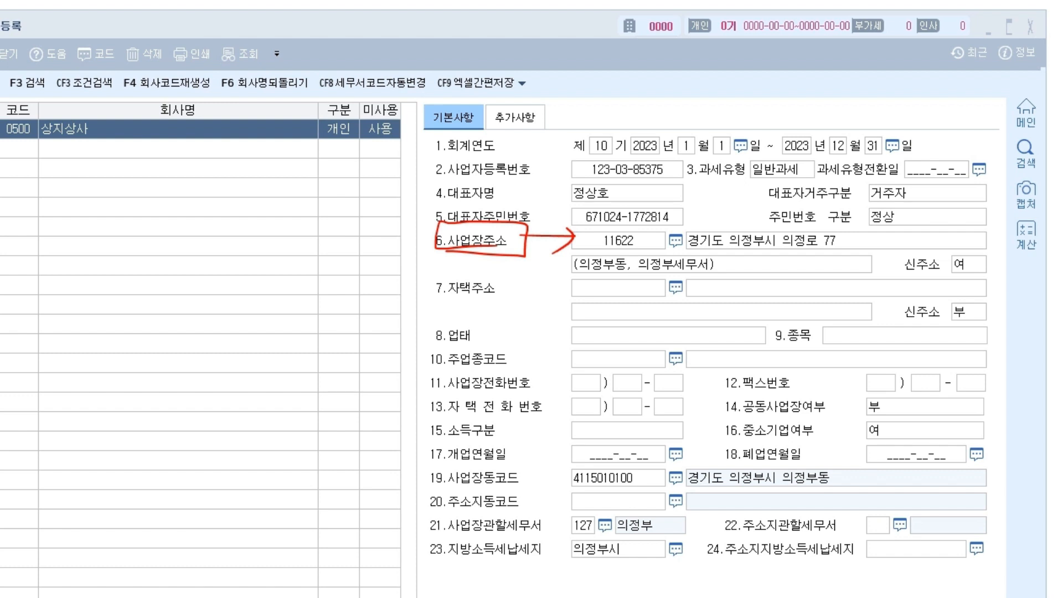
mouse_move(793, 280)
left_mouse_down()
mouse_move(762, 203)
mouse_move(736, 289)
left_mouse_up()
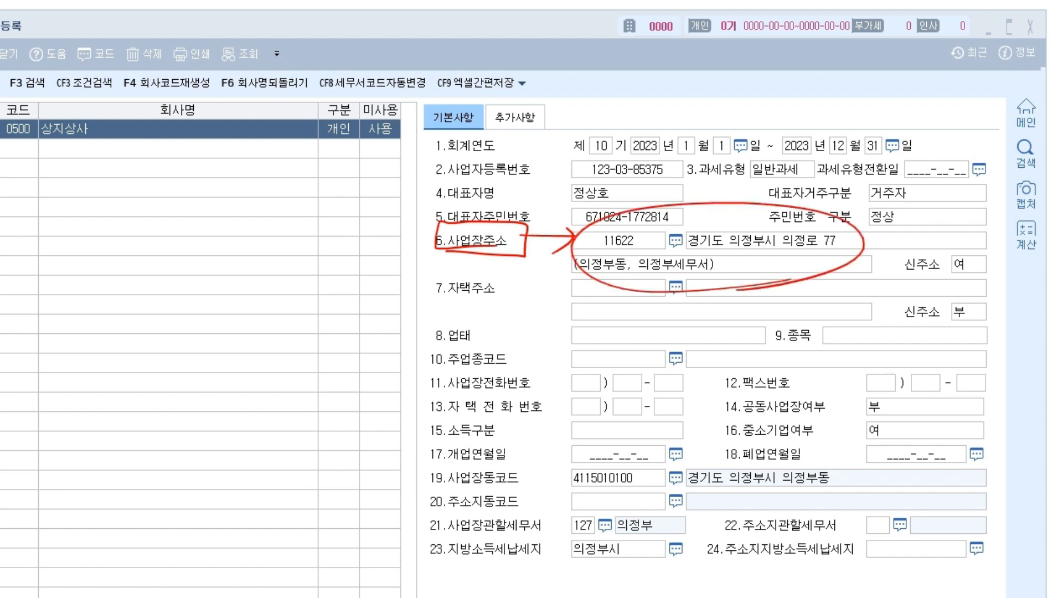
mouse_move(725, 247)
left_mouse_down()
mouse_move(579, 462)
mouse_move(605, 454)
left_mouse_up()
left_click_drag(444, 484, 524, 485)
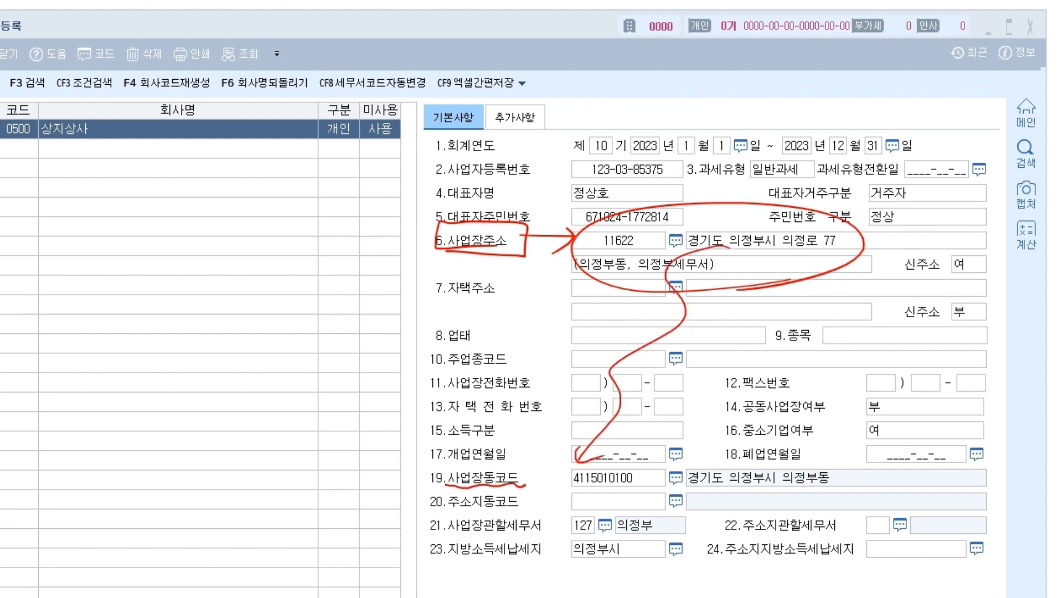
mouse_move(654, 487)
left_mouse_down()
mouse_move(595, 489)
mouse_move(634, 484)
left_mouse_up()
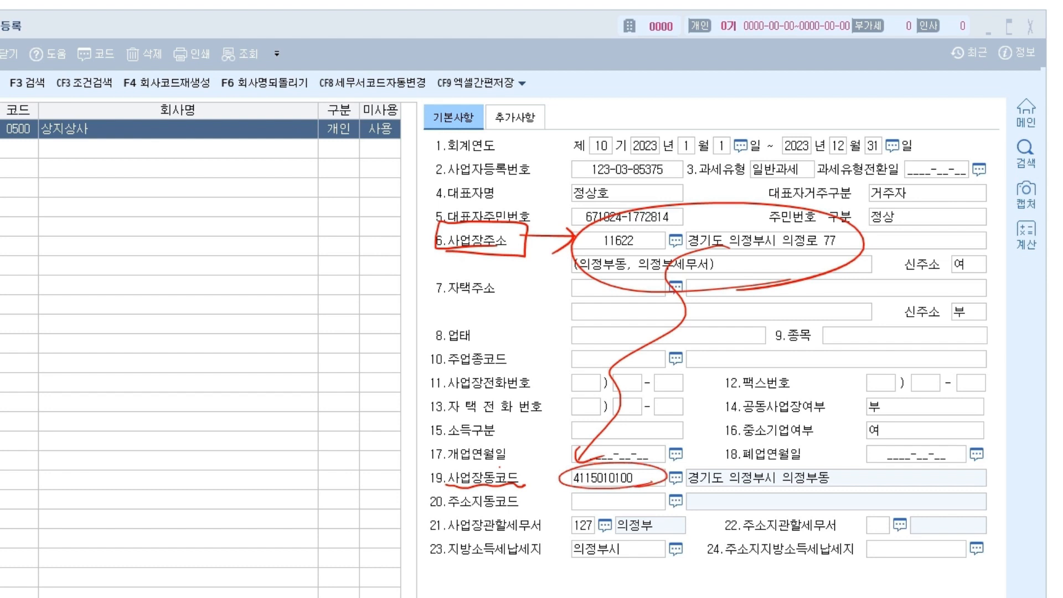
mouse_move(446, 532)
left_mouse_down()
mouse_move(538, 535)
mouse_move(492, 515)
mouse_move(536, 535)
left_mouse_up()
mouse_move(592, 510)
left_mouse_down()
mouse_move(630, 536)
mouse_move(616, 507)
left_mouse_up()
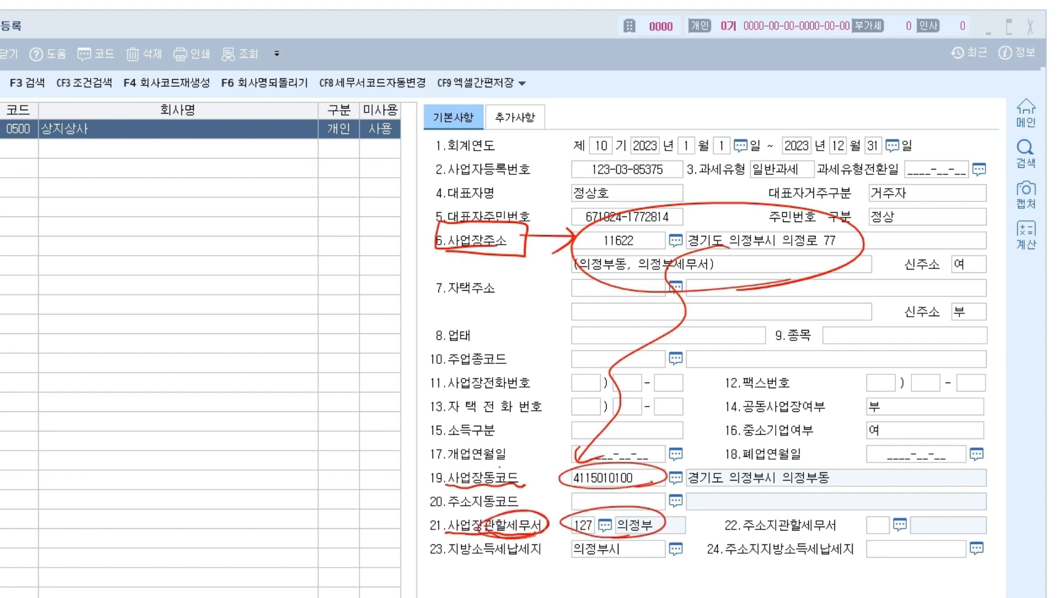
left_click_drag(786, 272, 660, 514)
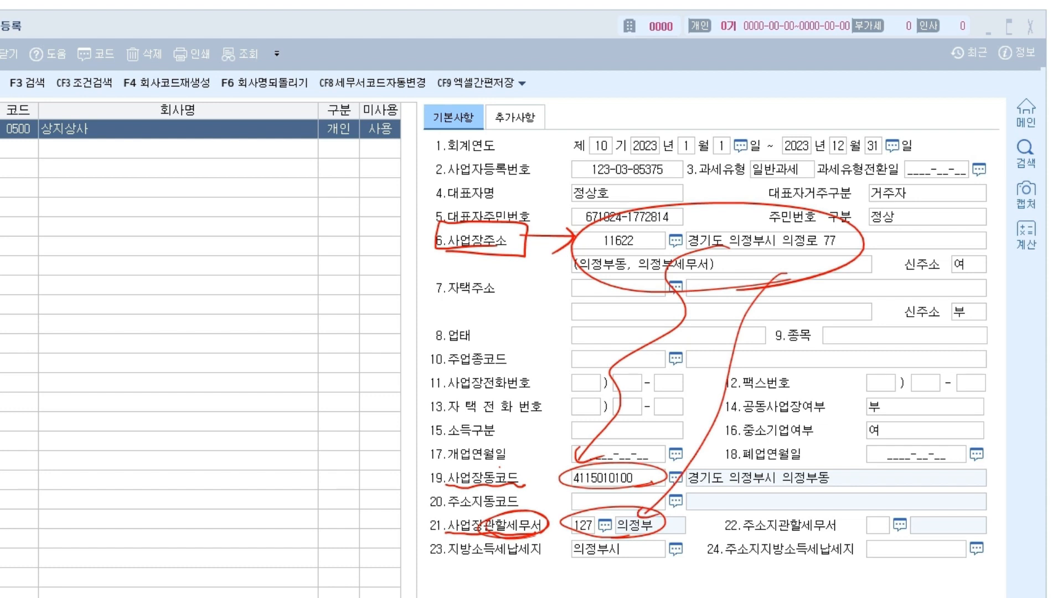
key("Escape")
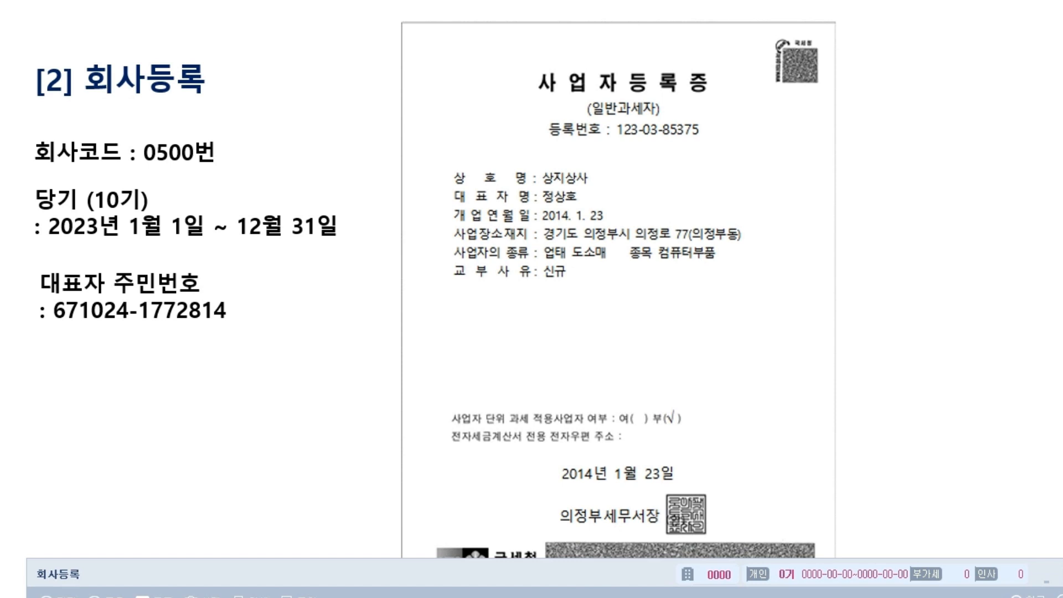
Highlight 의정부세무서장 on the certificate, erase the marks, and restore the 회사등록 form.
mouse_move(670, 523)
left_mouse_down()
mouse_move(567, 539)
mouse_move(653, 548)
left_mouse_up()
mouse_move(699, 490)
left_mouse_down()
mouse_move(708, 505)
mouse_move(702, 488)
left_mouse_up()
left_click_drag(553, 529, 659, 528)
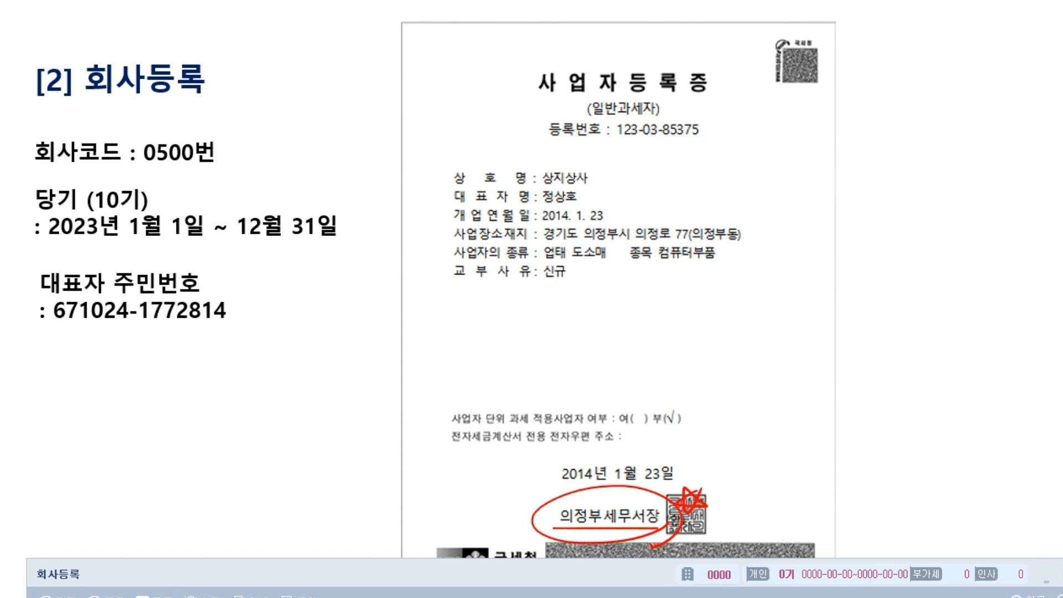
key("Escape")
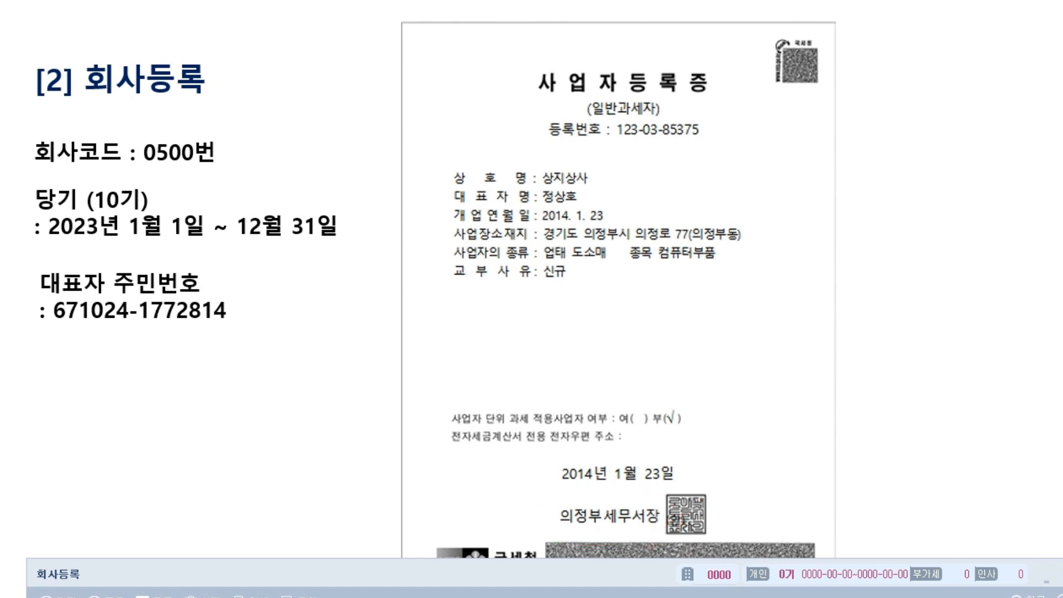
left_click_drag(387, 575, 361, 34)
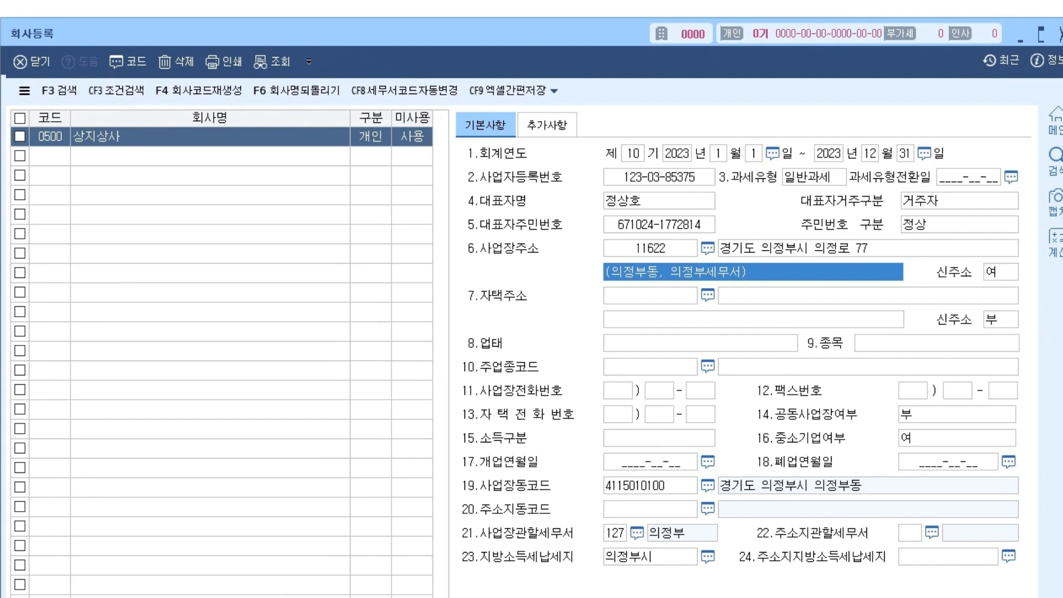
Skip 자택주소 and enter 업태 도소매 and 종목 컴퓨터부품.
key("Return")
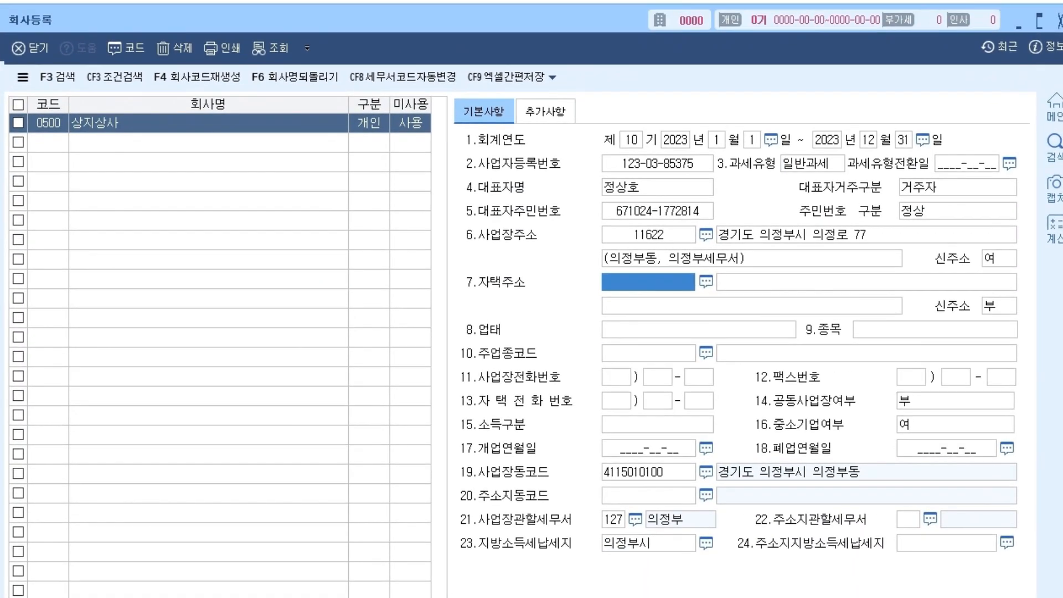
key("Return")
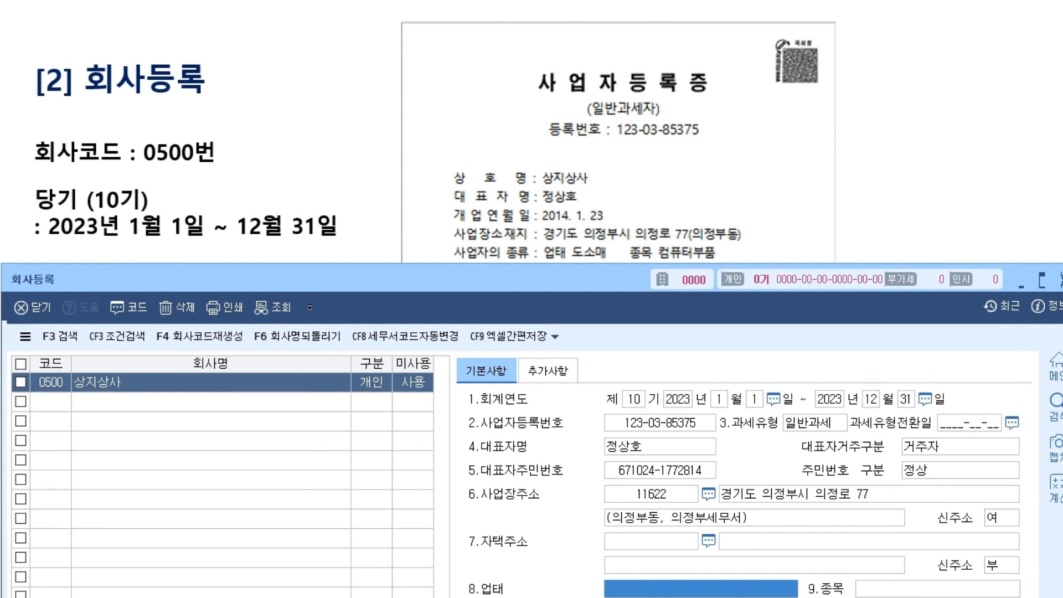
type("도소매")
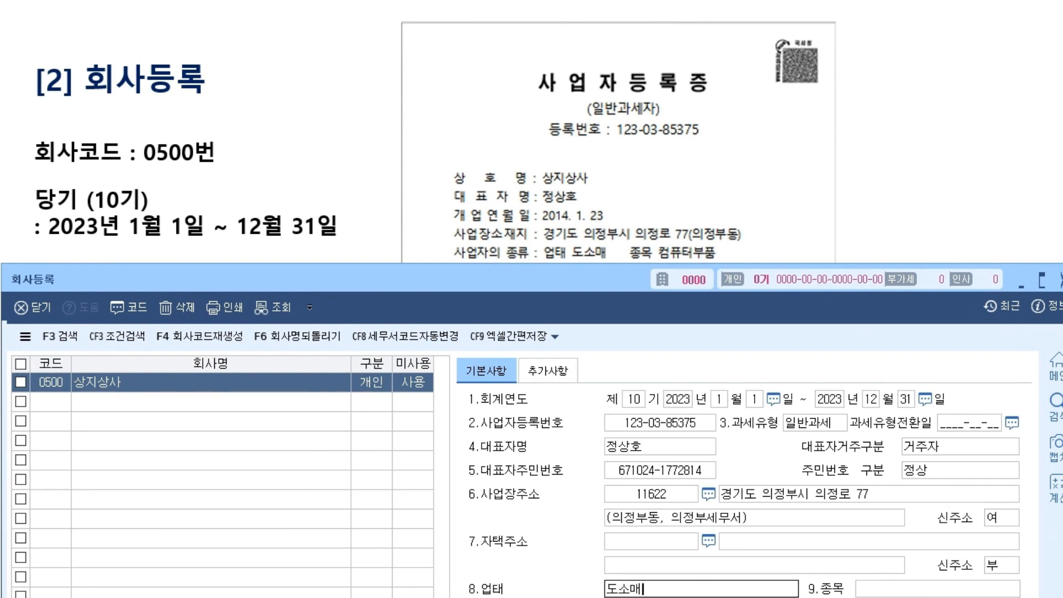
key("Return")
type("컴트")
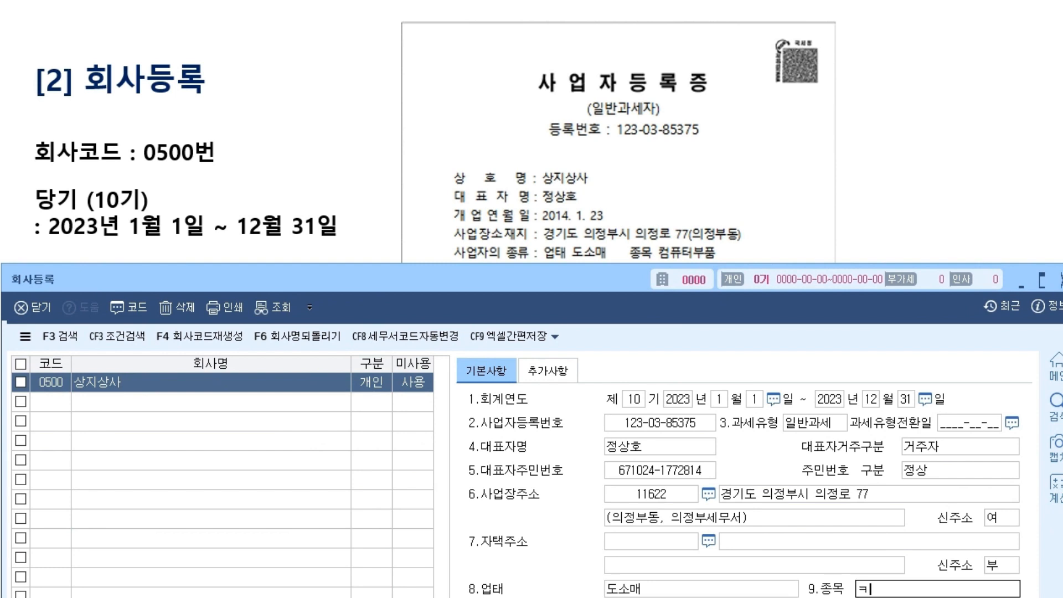
type("터부품")
key("Return")
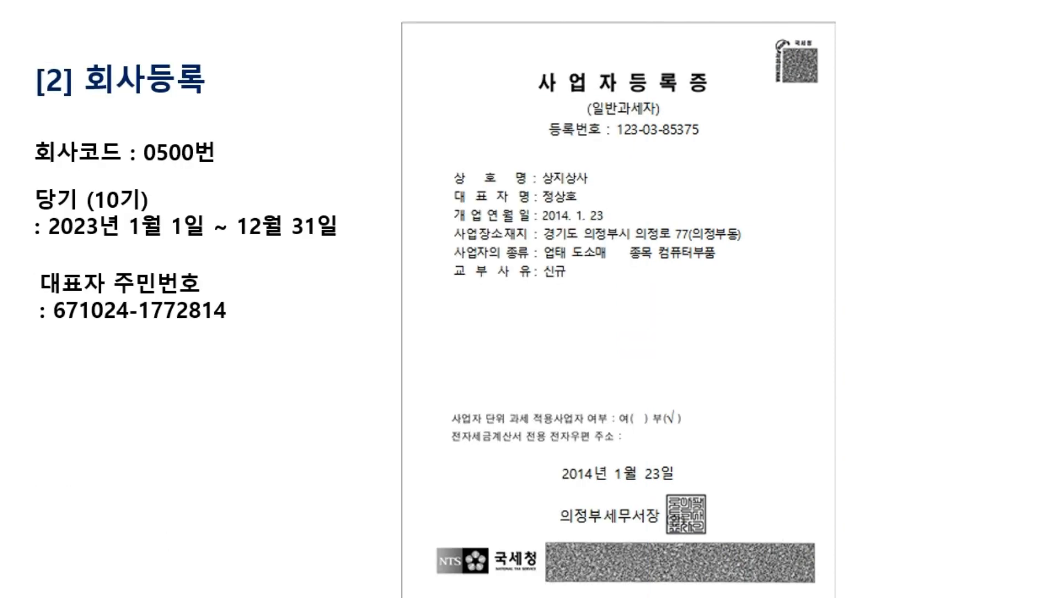
Place the registration form beside the certificate and advance to the business phone field.
left_click(830, 312)
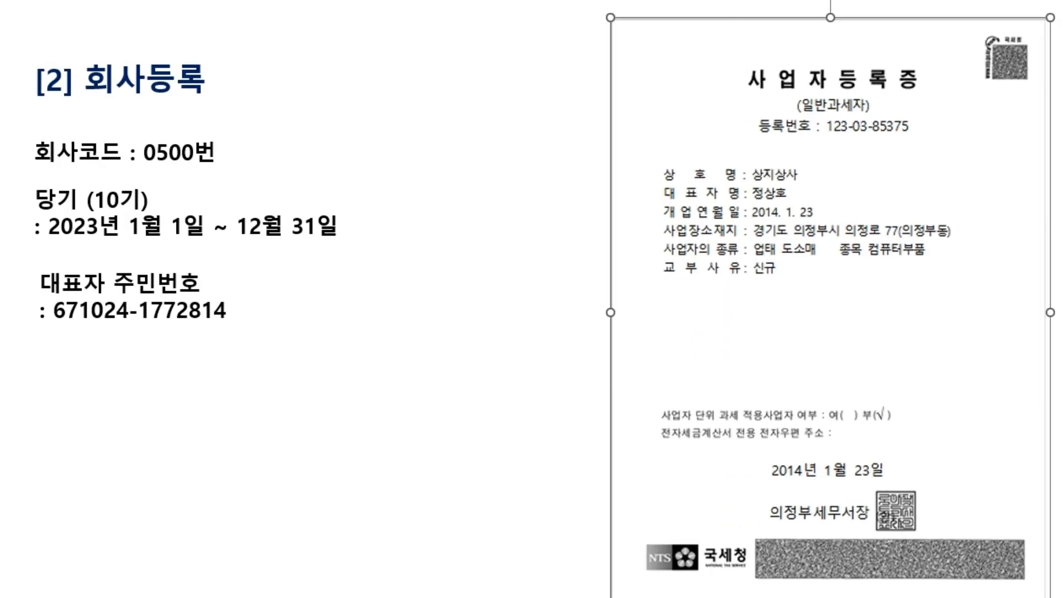
key("alt+Tab")
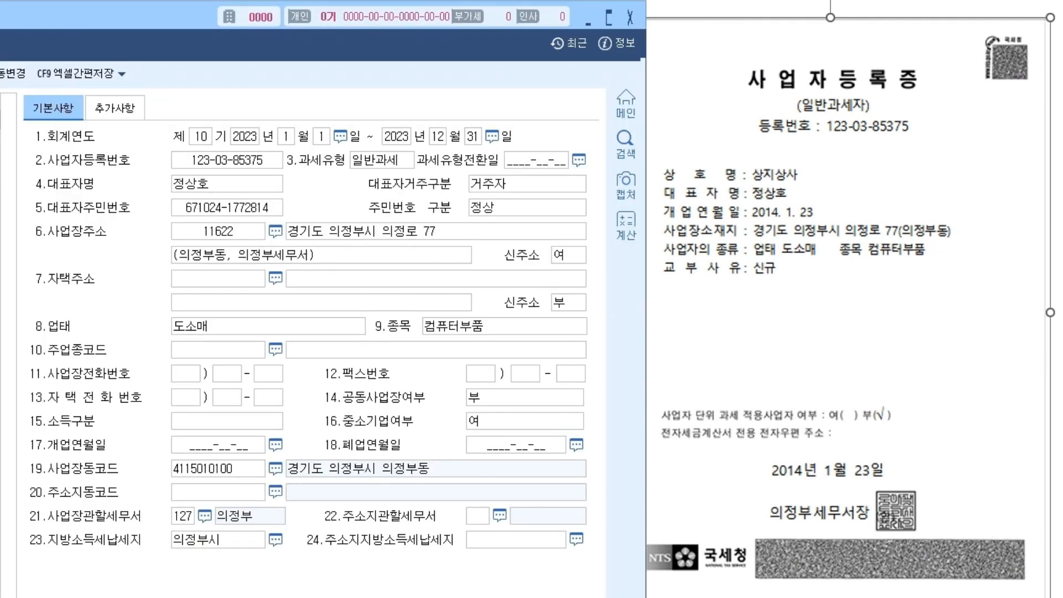
left_click_drag(133, 16, 90, 21)
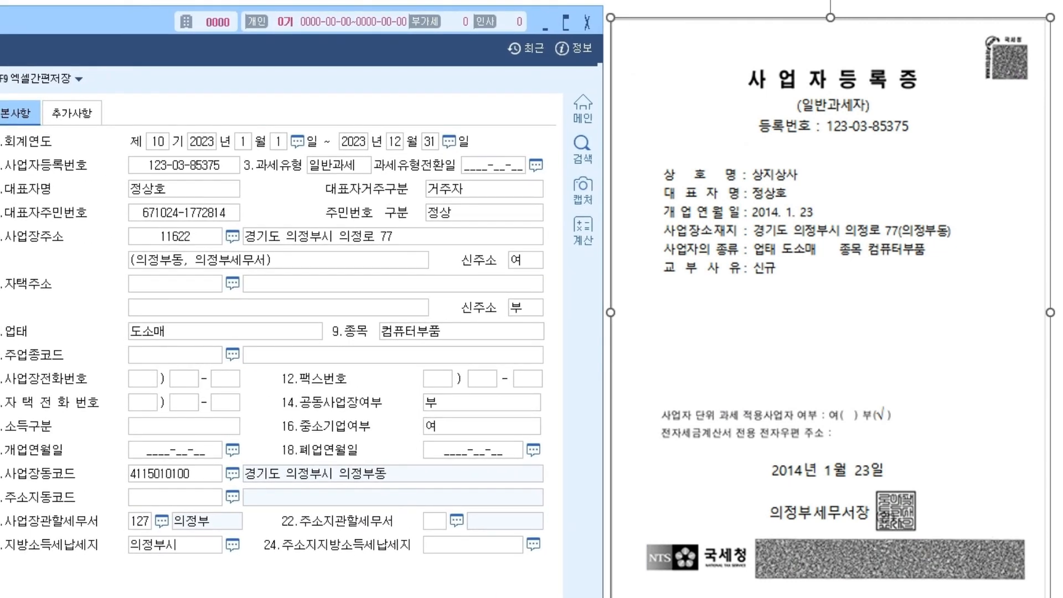
key("Return")
key("alt+Tab")
key("Escape")
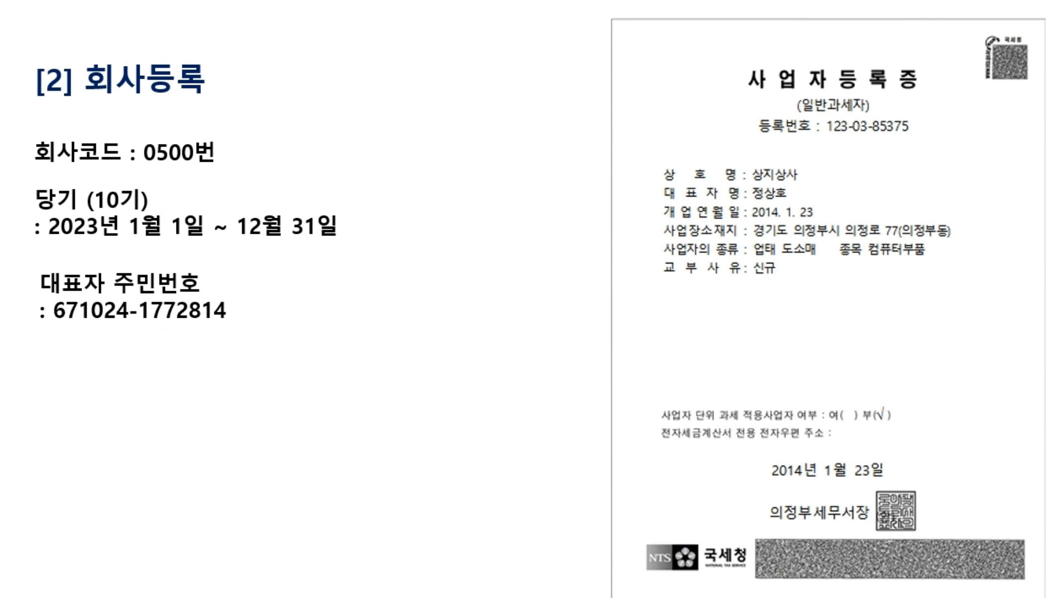
key("alt+Tab")
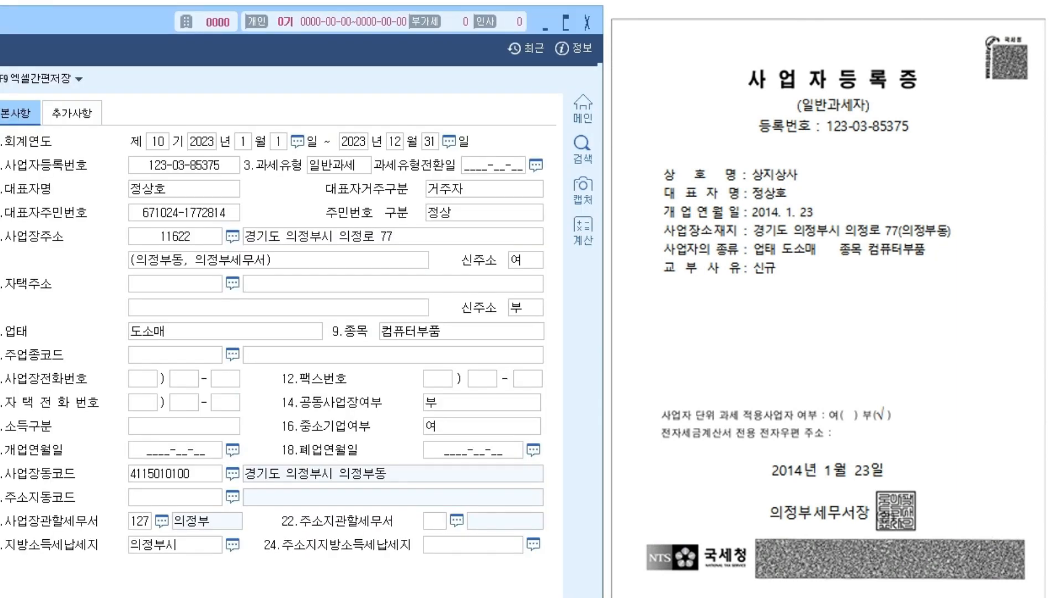
Leave 소득구분 blank and type 2014-01-23 as the opening date.
left_click(184, 427)
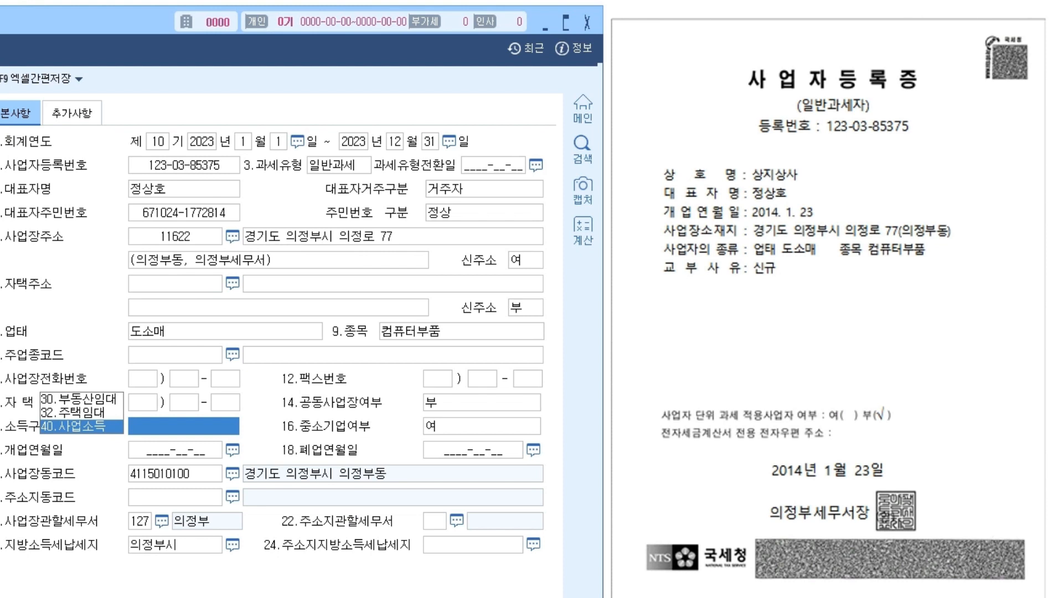
key("Return")
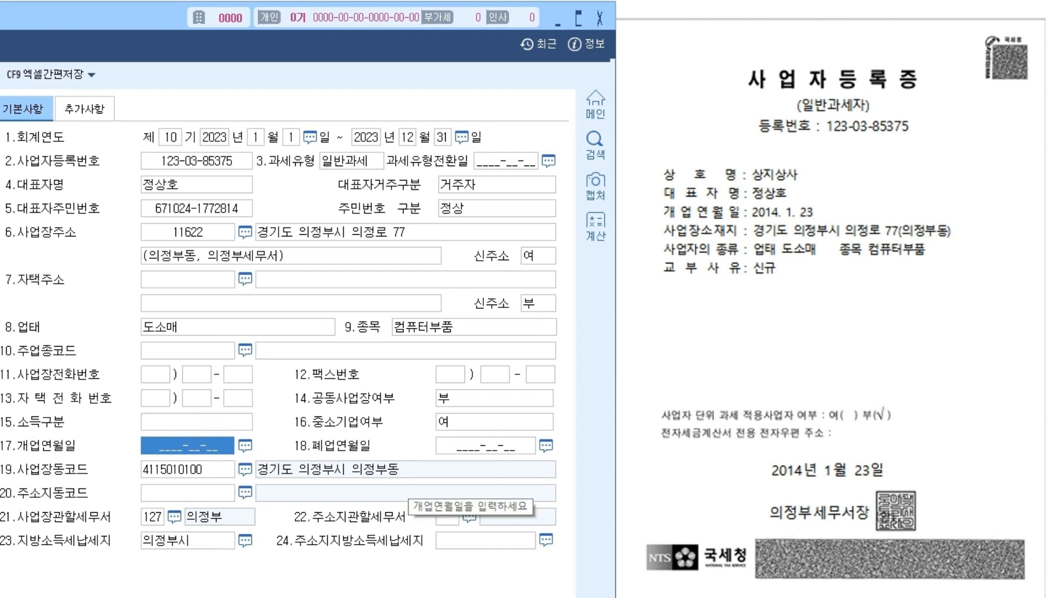
type("2014-__-__")
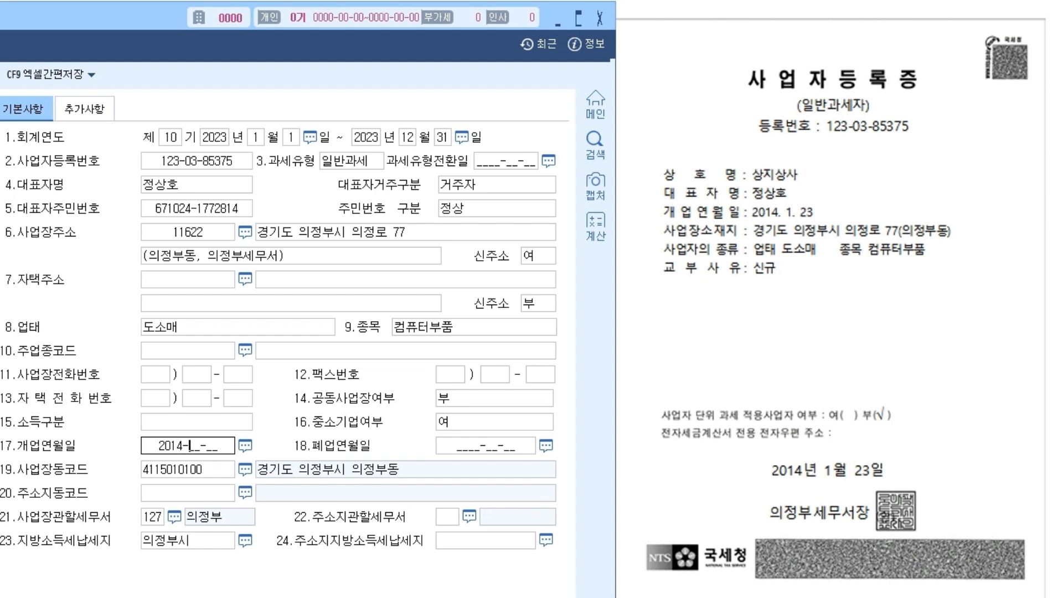
key("BackSpace")
key("BackSpace")
key("BackSpace")
key("BackSpace")
key("BackSpace")
type("01-23")
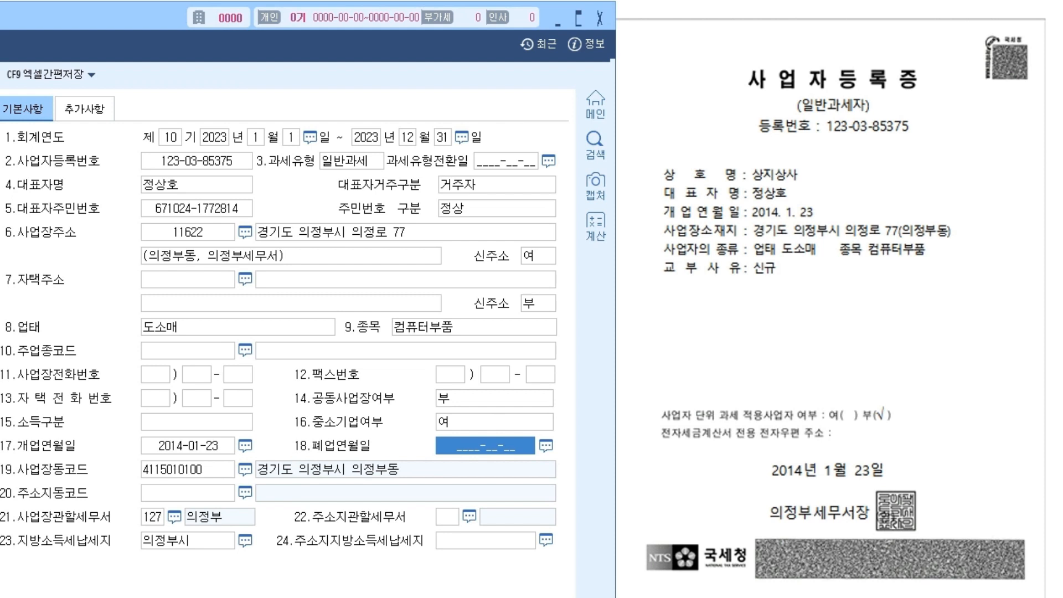
Confirm the 2014-01-23 opening date on the calendar and switch to the 추가사항 page.
left_click(245, 445)
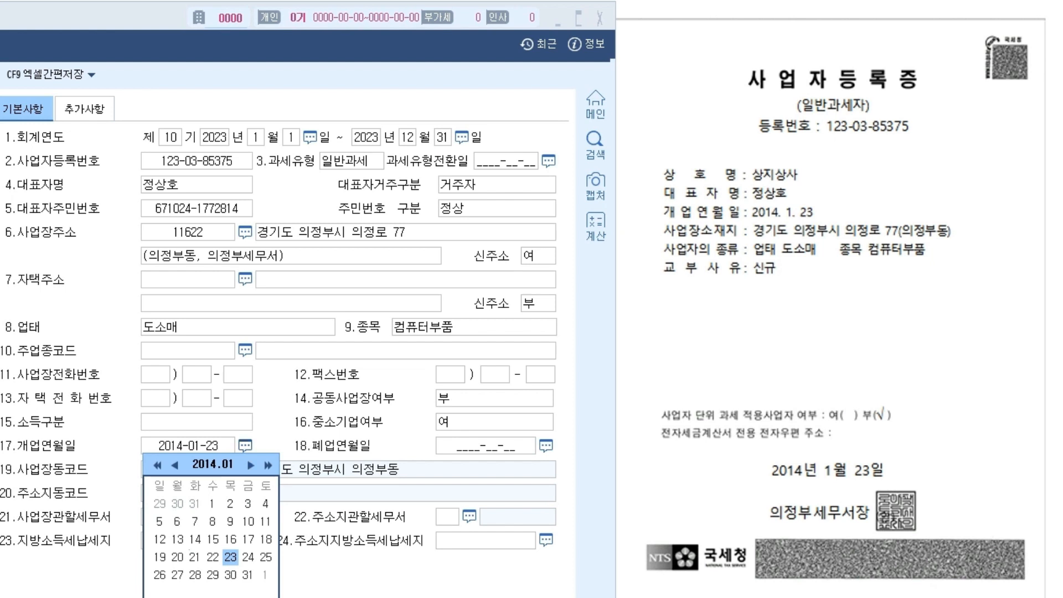
key("Return")
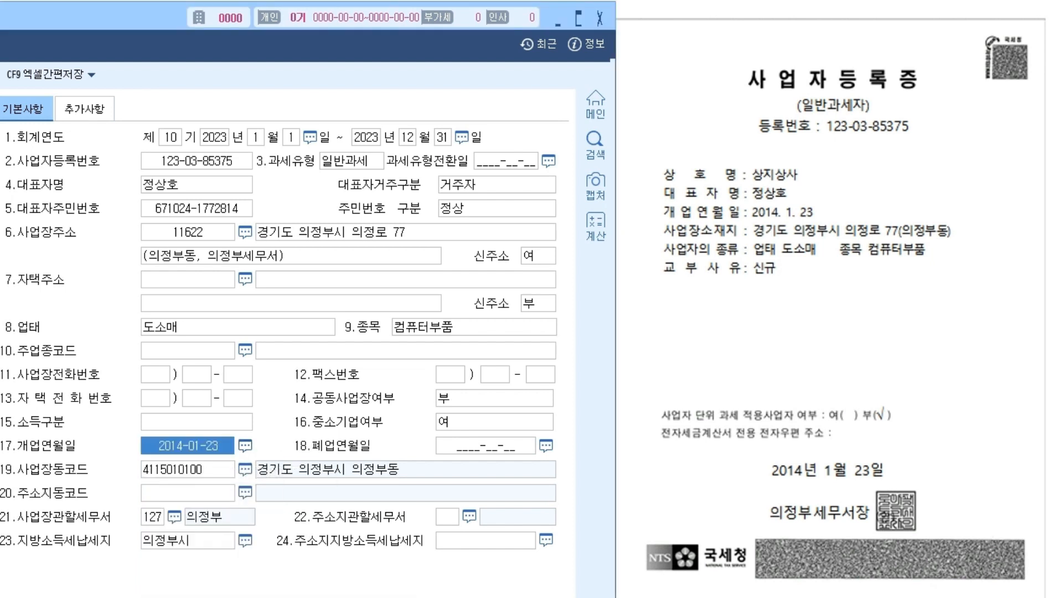
key("Return")
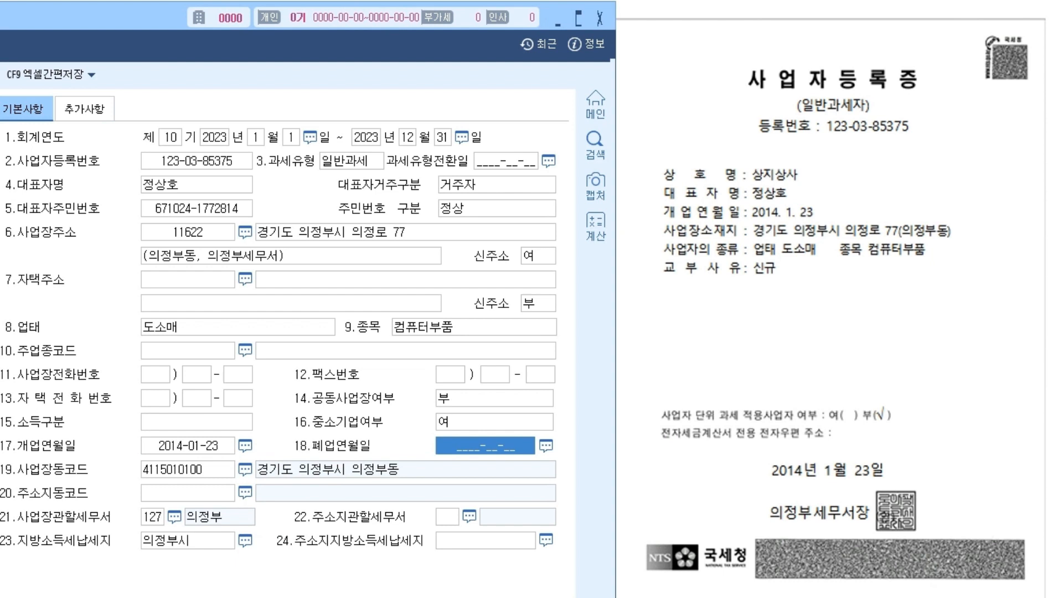
left_click(188, 494)
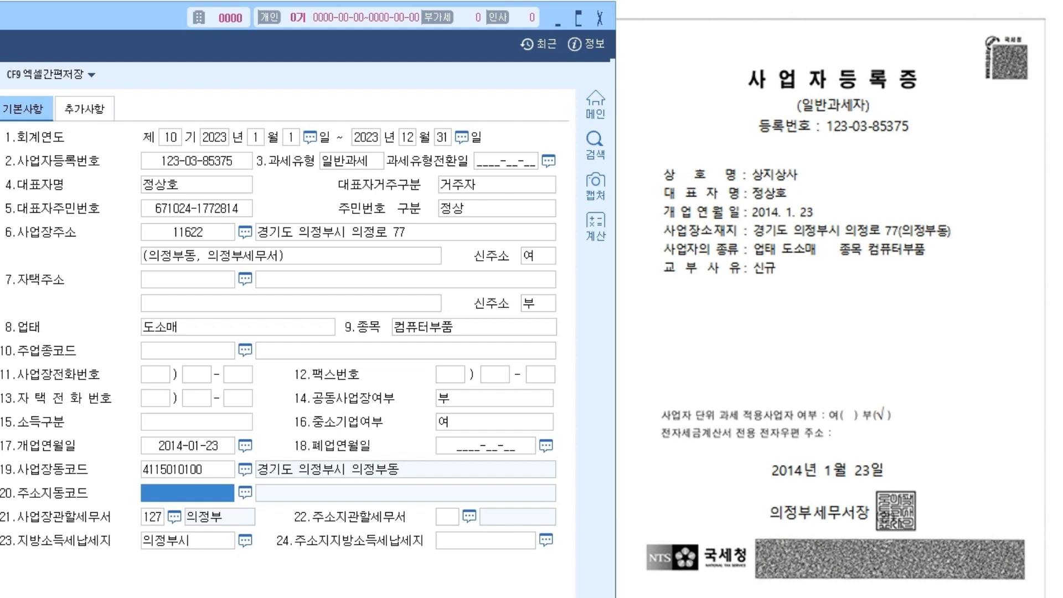
left_click(187, 279)
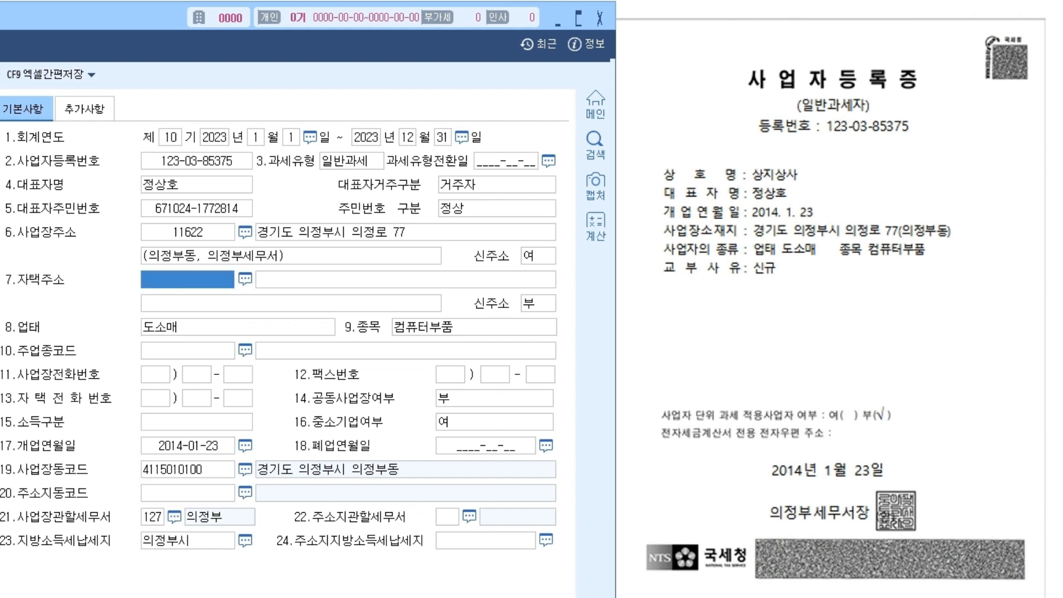
left_click(201, 494)
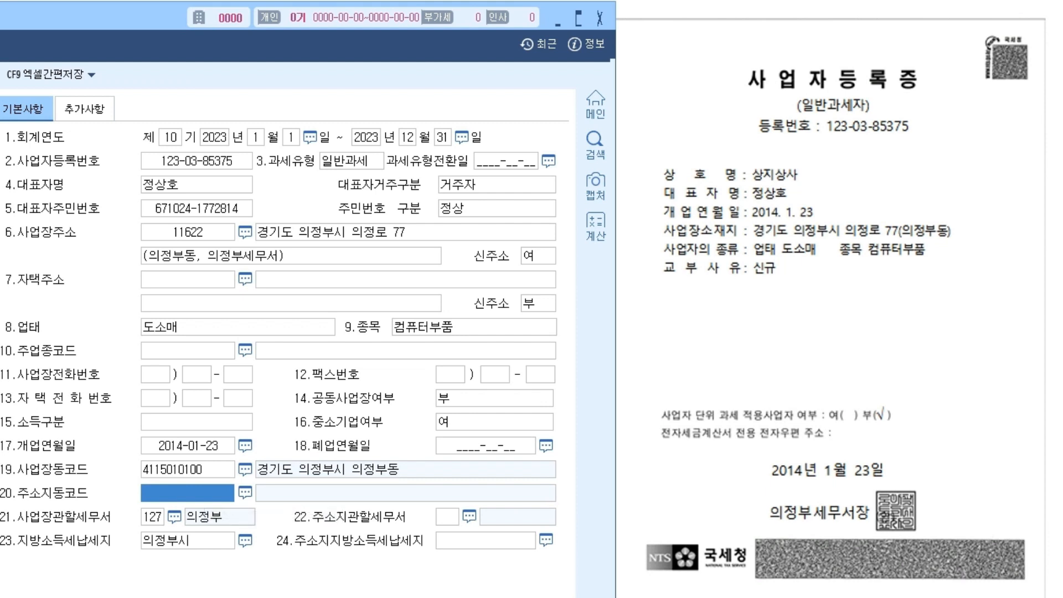
left_click(84, 109)
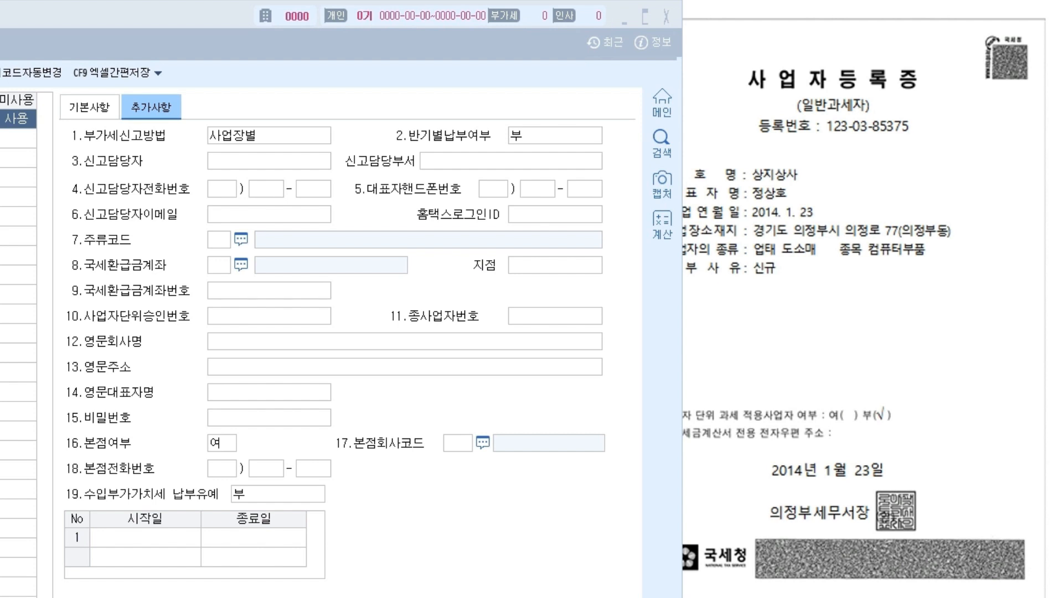
Mark the VAT filing method and half-yearly payment items on the 추가사항 page.
left_click_drag(72, 138, 172, 140)
left_click_drag(384, 147, 500, 133)
left_click_drag(477, 70, 474, 115)
left_click_drag(466, 115, 491, 110)
left_click_drag(533, 67, 500, 113)
left_click_drag(496, 107, 522, 104)
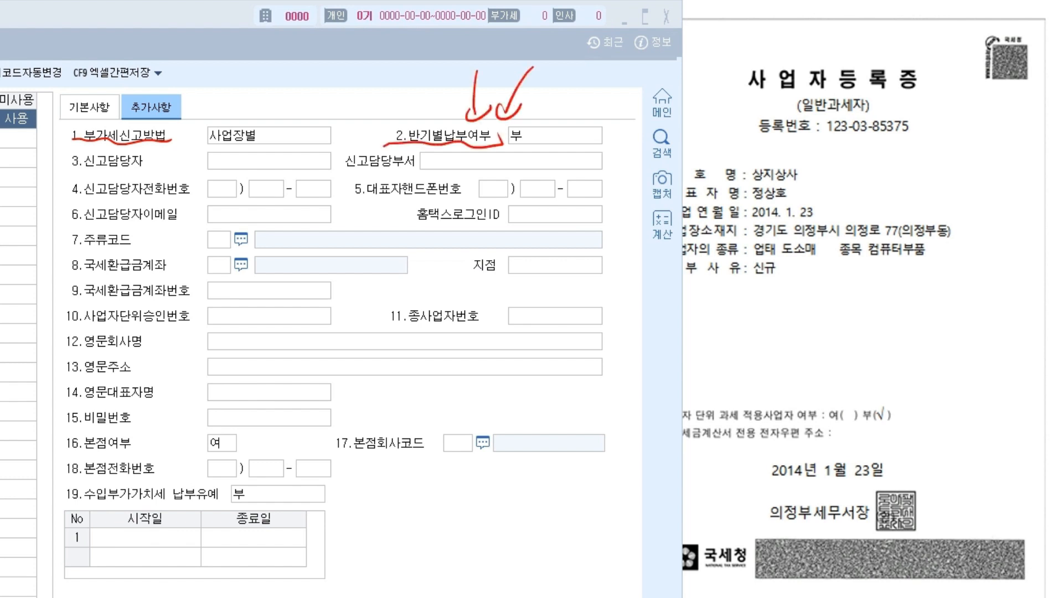
Circle the tax refund account items, clear the marks, and return to the 기본사항 tab.
left_click_drag(83, 302, 206, 302)
mouse_move(309, 287)
left_mouse_down()
mouse_move(356, 276)
mouse_move(291, 308)
left_mouse_up()
mouse_move(416, 256)
left_mouse_down()
mouse_move(351, 271)
mouse_move(367, 283)
left_mouse_up()
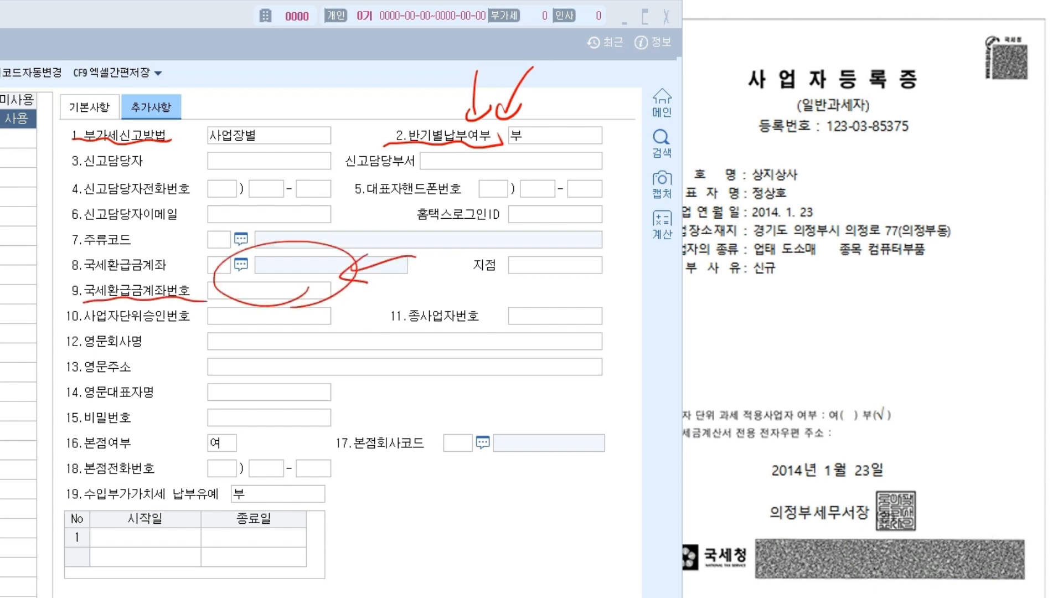
key("e")
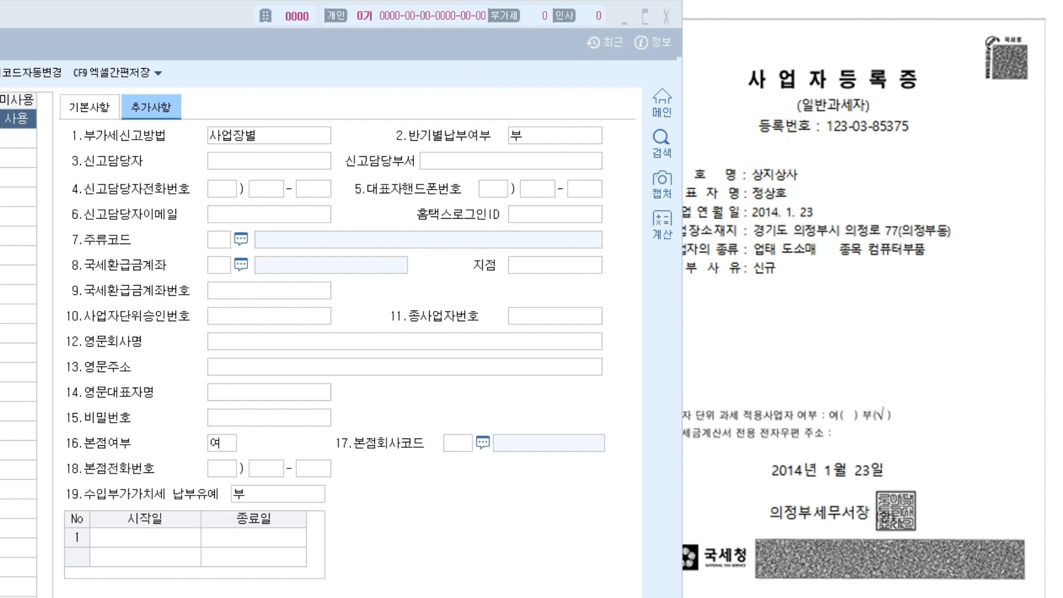
left_click(102, 106)
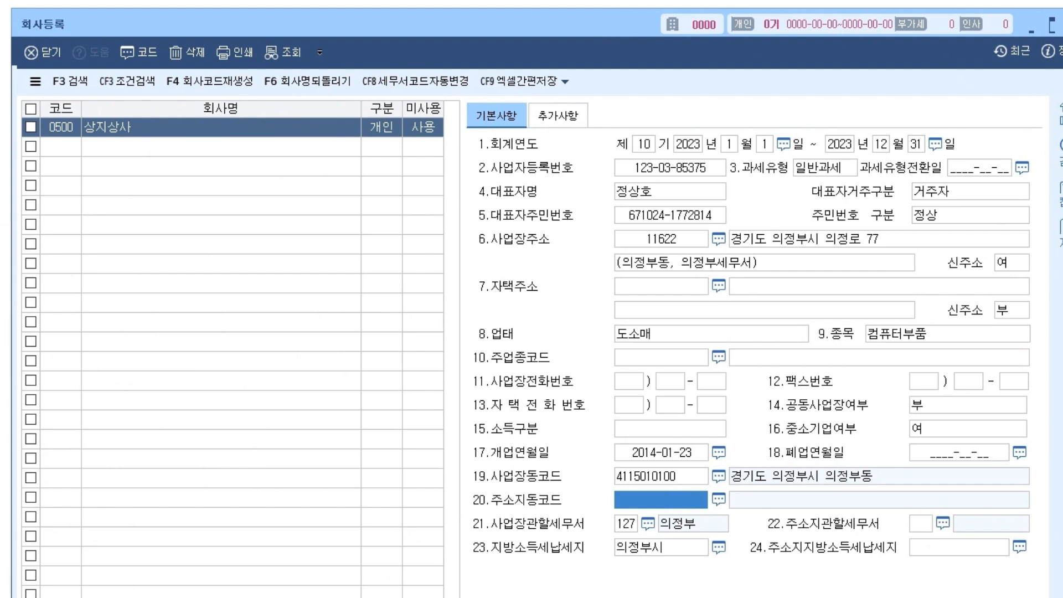
left_click(61, 147)
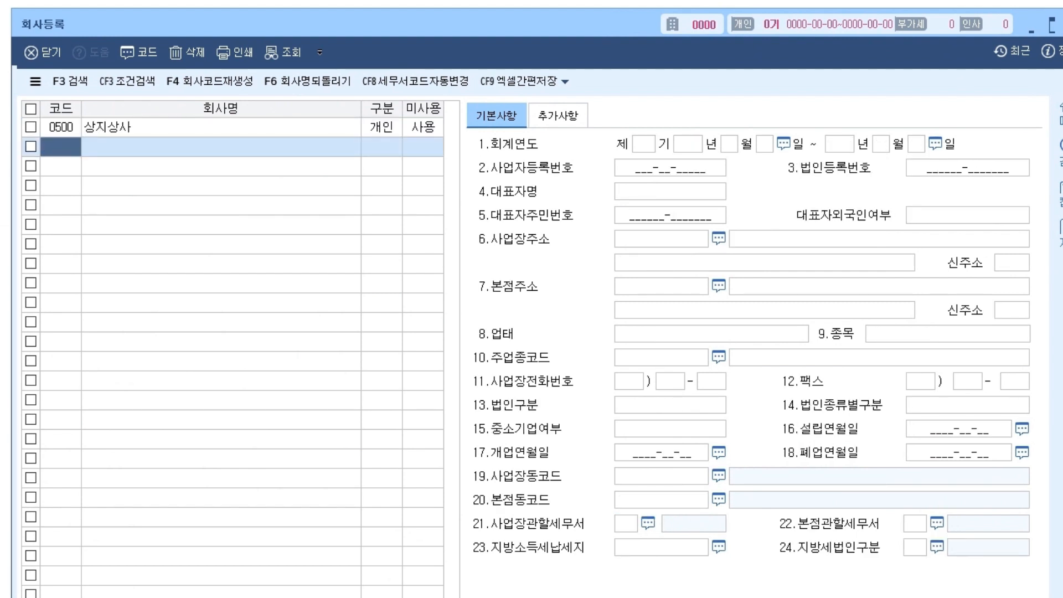
left_click(221, 128)
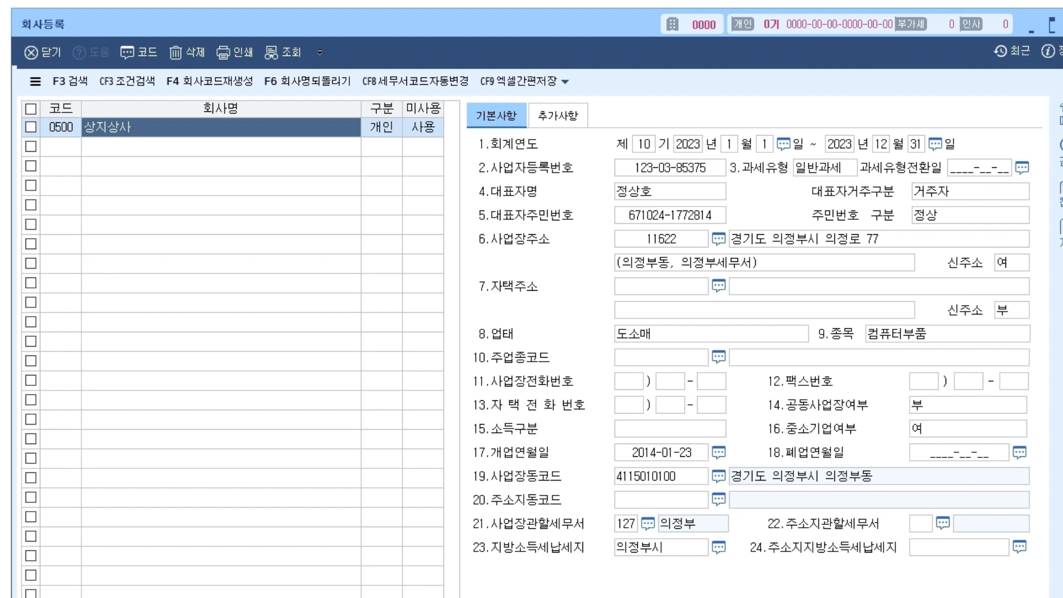
left_click(61, 146)
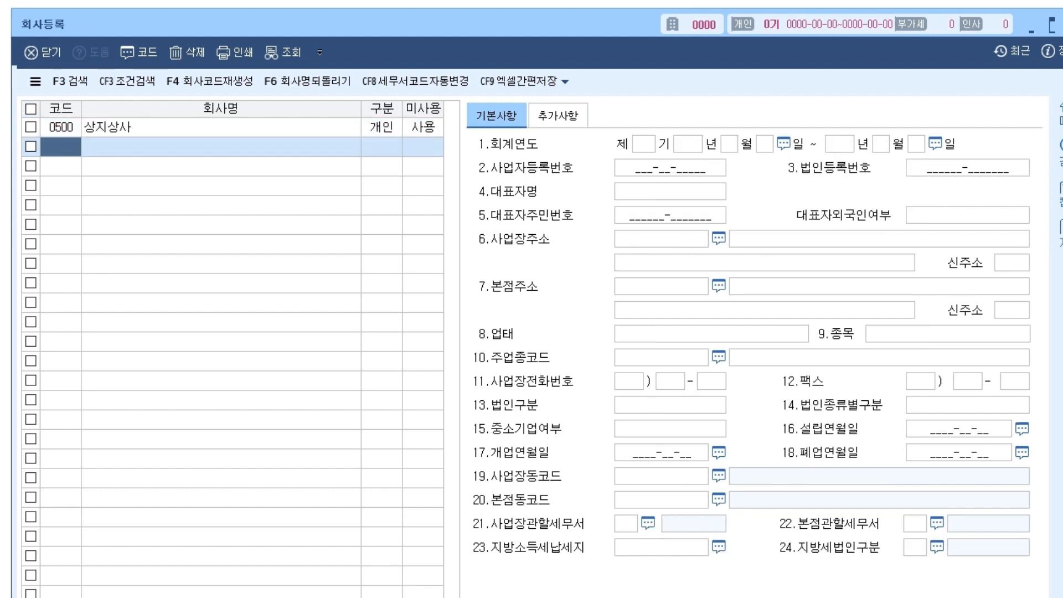
left_click(220, 127)
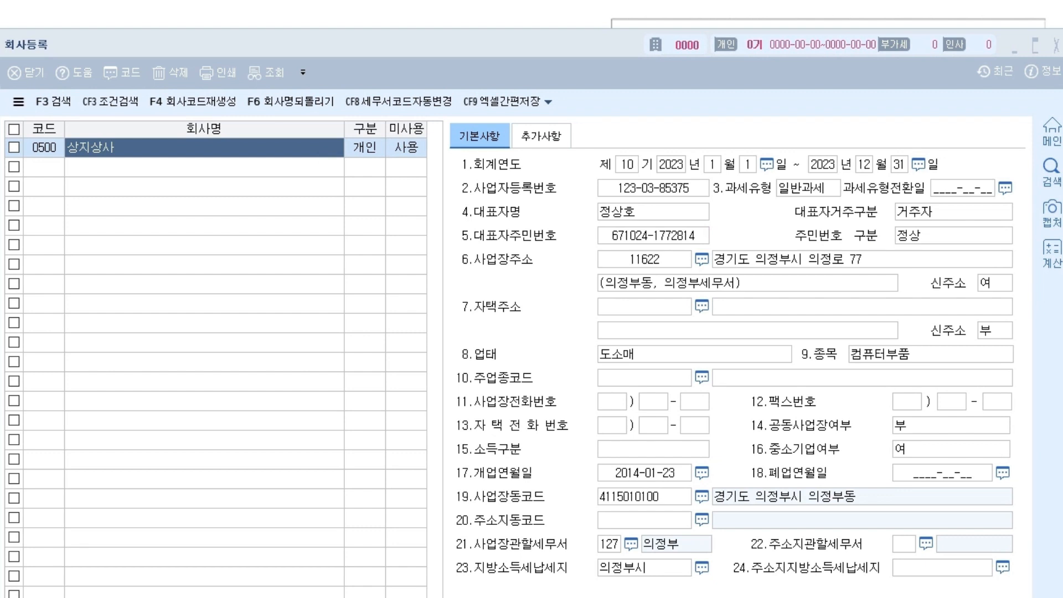
Point out the X, 닫기 and Esc ways to close, then close the 회사등록 window.
left_click_drag(1056, 25, 1055, 65)
left_click_drag(39, 57, 43, 90)
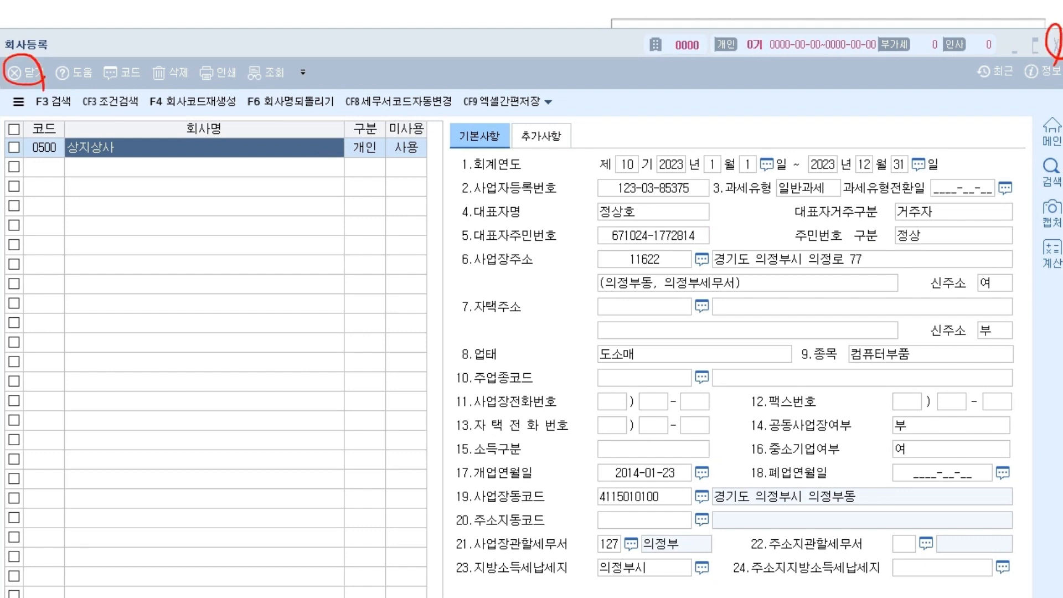
mouse_move(458, 46)
left_mouse_down()
mouse_move(470, 44)
mouse_move(478, 64)
left_mouse_up()
mouse_move(502, 40)
left_mouse_down()
mouse_move(495, 62)
mouse_move(525, 66)
mouse_move(579, 37)
mouse_move(521, 54)
left_mouse_up()
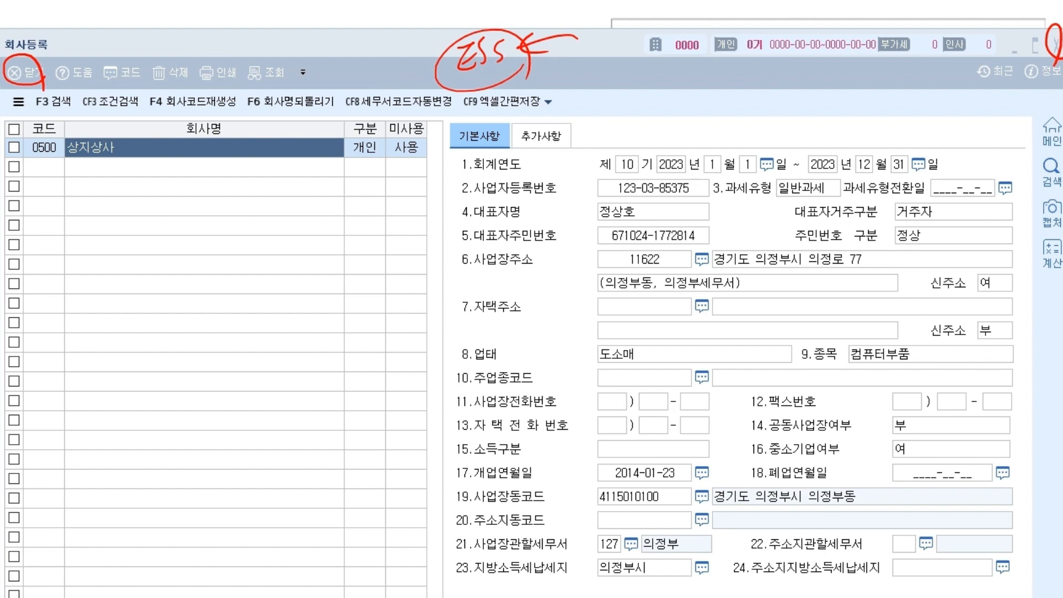
key("e")
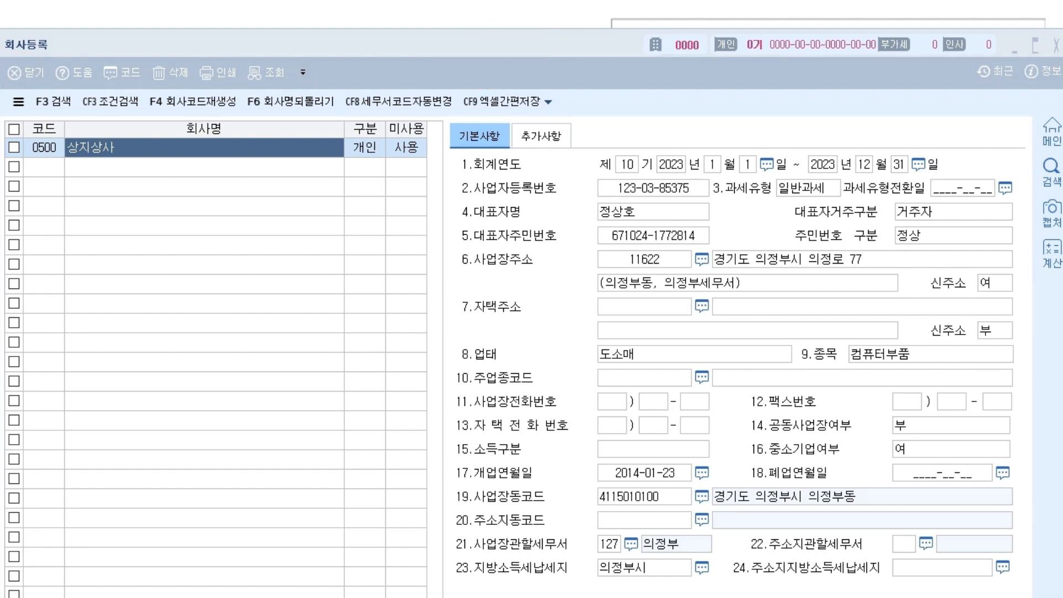
key("Escape")
left_click(1057, 46)
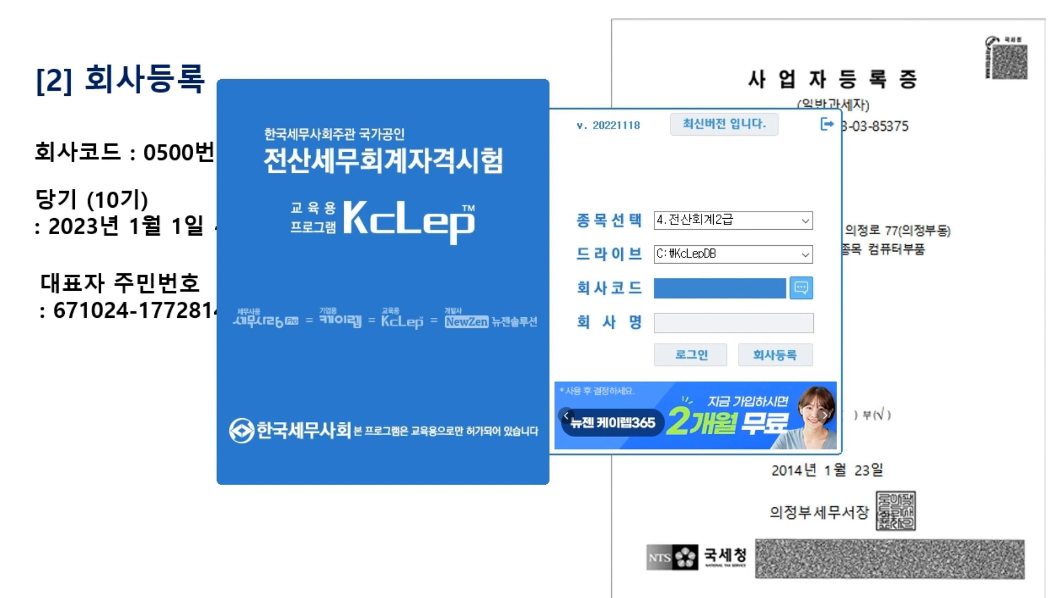
Look up the registered company codes and log into 0500 상지상사.
left_click(801, 287)
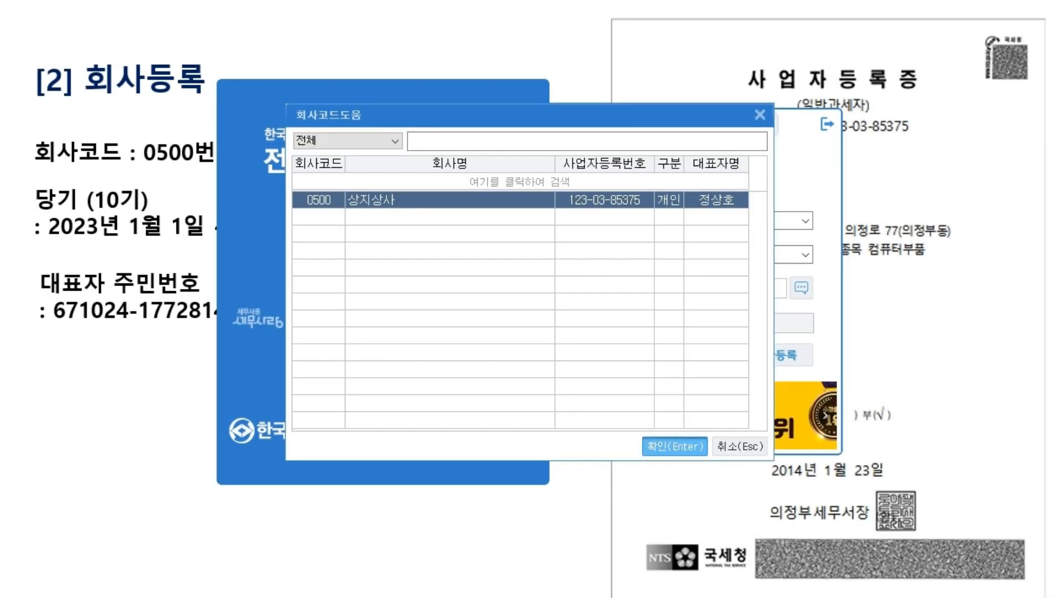
left_click(675, 446)
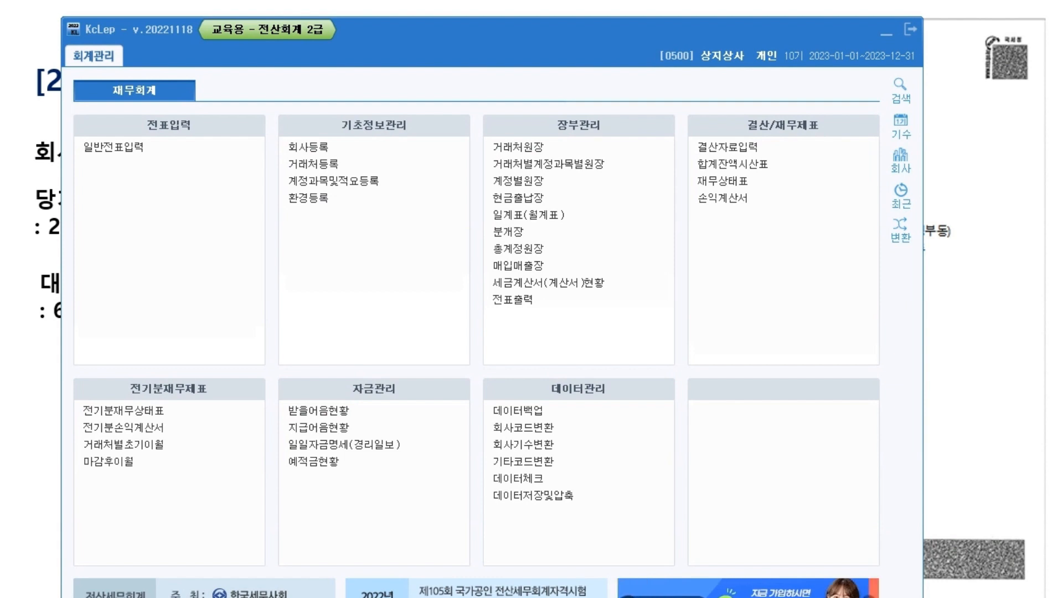
mouse_move(340, 114)
left_mouse_down()
mouse_move(354, 124)
mouse_move(412, 120)
left_mouse_up()
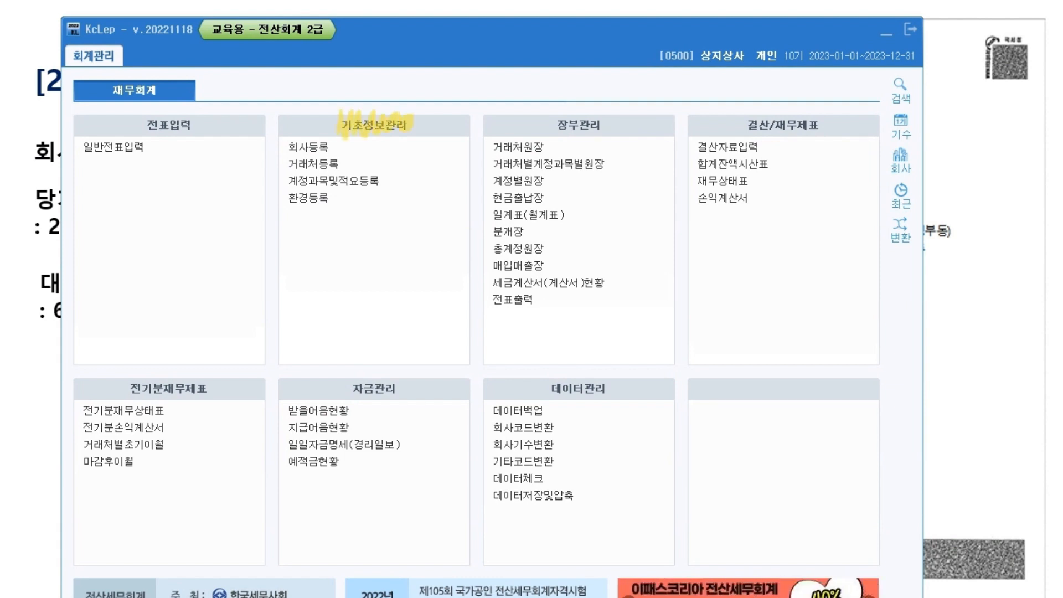
left_click_drag(128, 383, 215, 386)
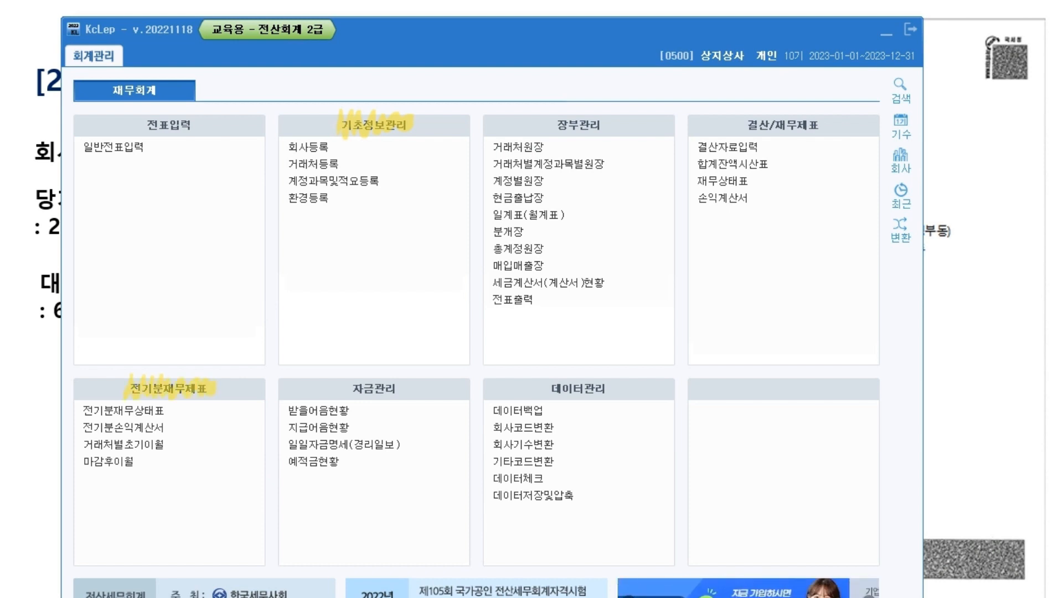
left_click_drag(287, 147, 331, 146)
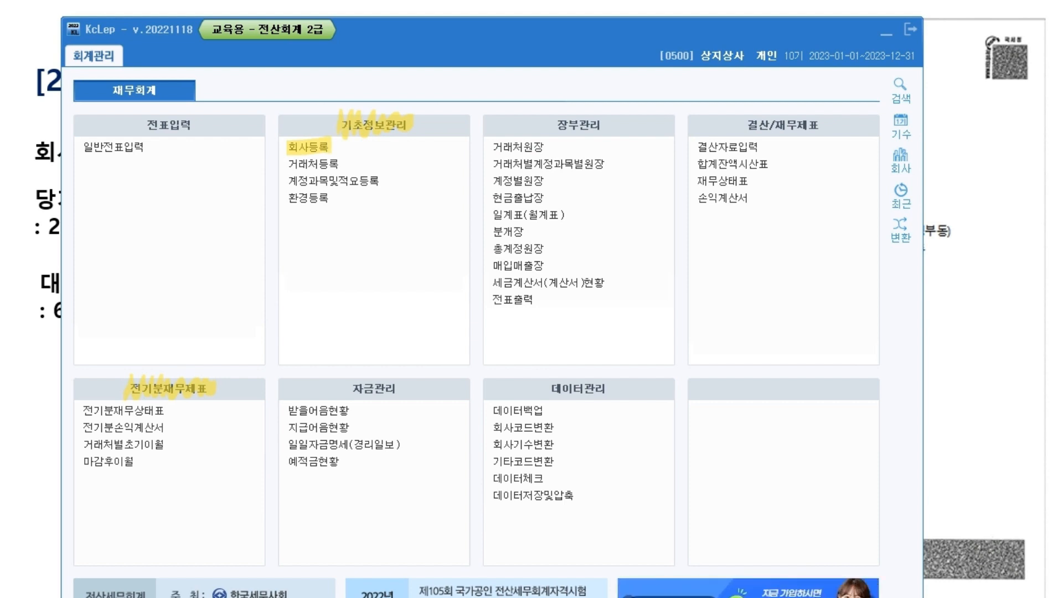
left_click_drag(287, 164, 346, 163)
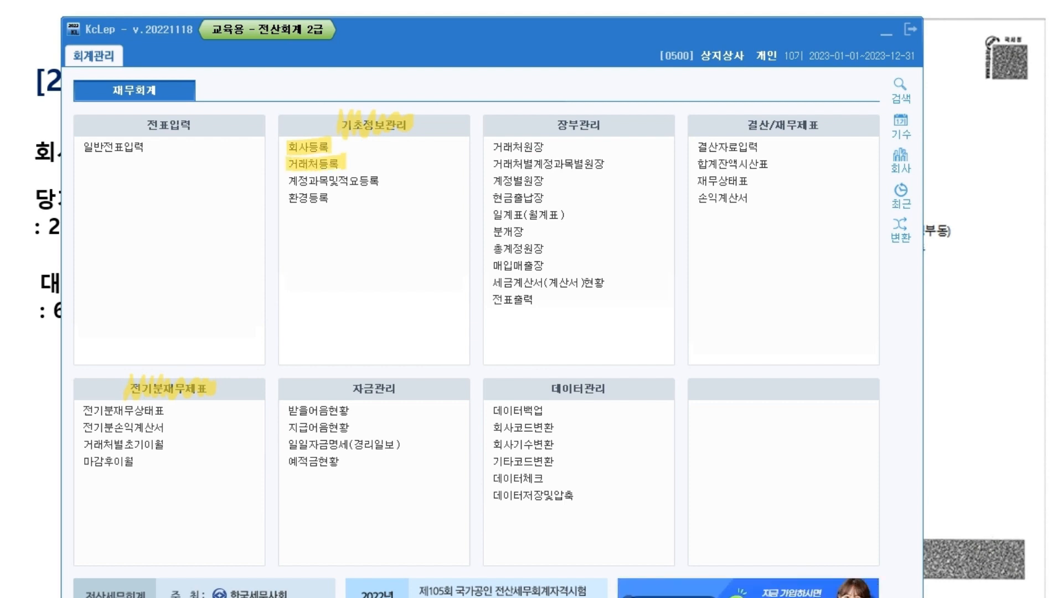
mouse_move(286, 181)
left_mouse_down()
mouse_move(388, 181)
mouse_move(422, 166)
mouse_move(354, 138)
left_mouse_up()
mouse_move(435, 103)
left_mouse_down()
mouse_move(450, 114)
mouse_move(424, 206)
left_mouse_up()
left_click_drag(283, 198, 341, 198)
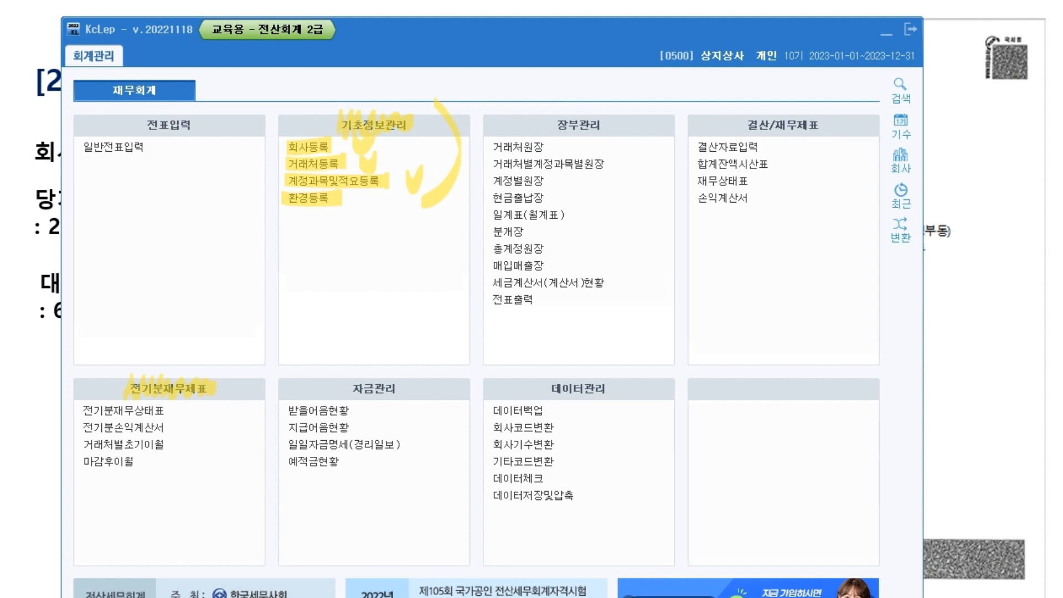
left_click_drag(171, 400, 169, 500)
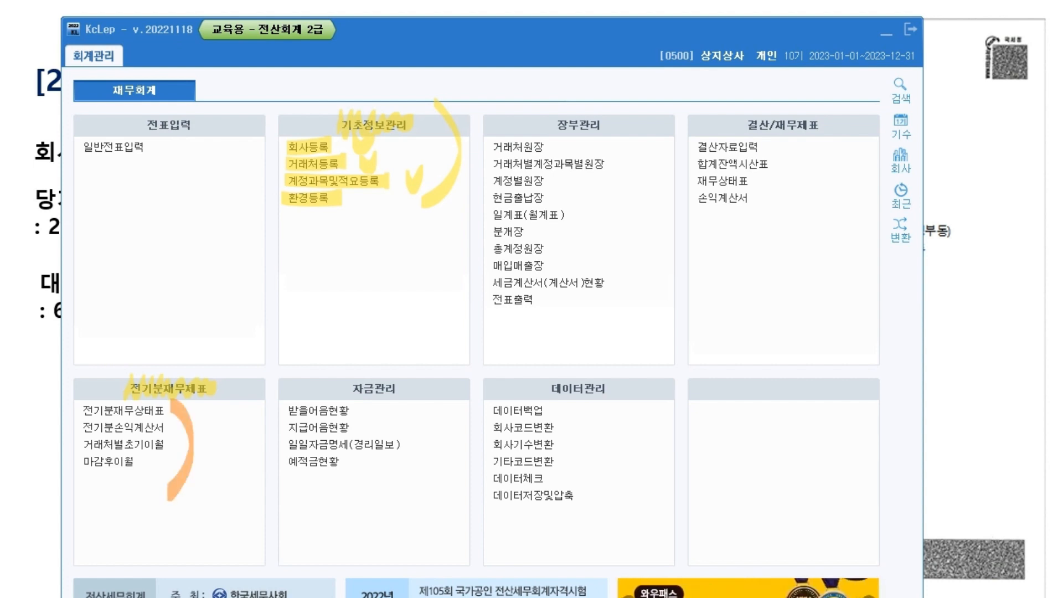
left_click_drag(79, 146, 160, 146)
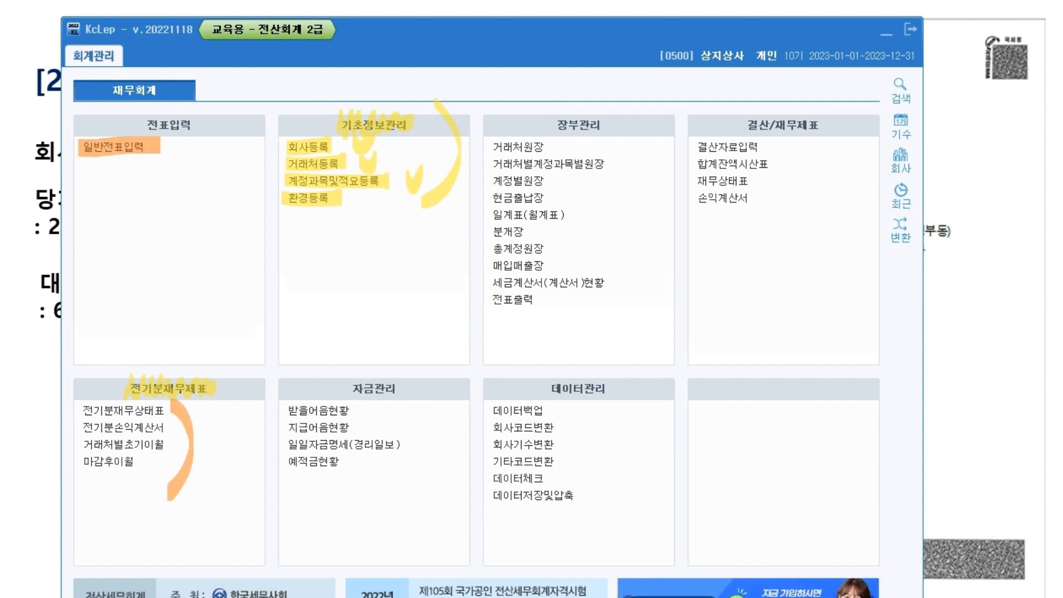
left_click_drag(133, 191, 174, 157)
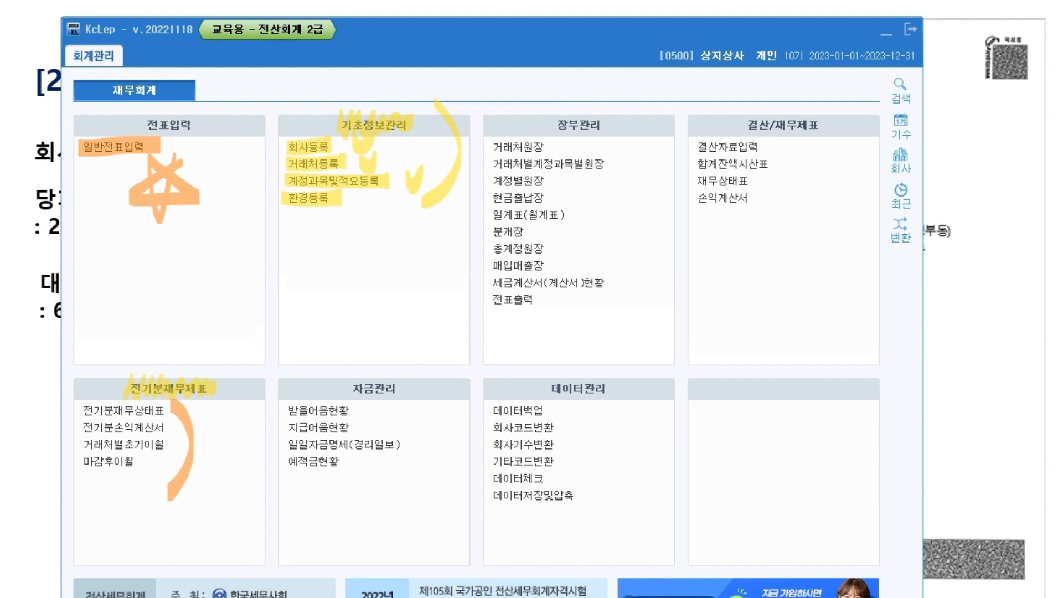
mouse_move(550, 125)
left_mouse_down()
mouse_move(607, 124)
mouse_move(604, 324)
left_mouse_up()
left_click_drag(536, 313, 539, 345)
mouse_move(576, 308)
left_mouse_down()
mouse_move(579, 333)
mouse_move(575, 316)
mouse_move(529, 336)
mouse_move(568, 326)
mouse_move(562, 338)
left_mouse_up()
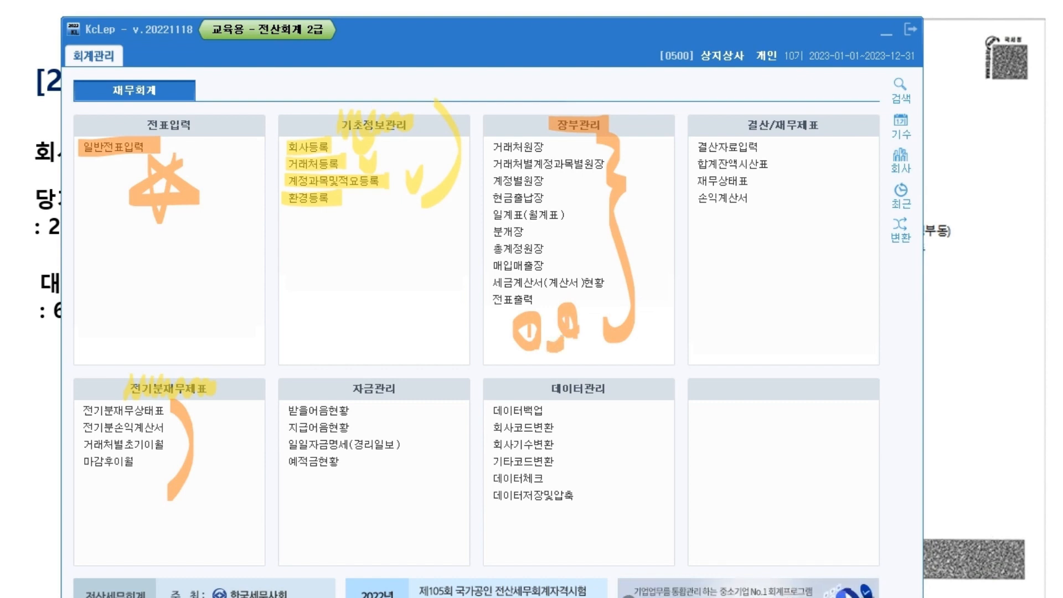
left_click_drag(742, 125, 830, 125)
mouse_move(694, 145)
left_mouse_down()
mouse_move(815, 157)
mouse_move(825, 137)
left_mouse_up()
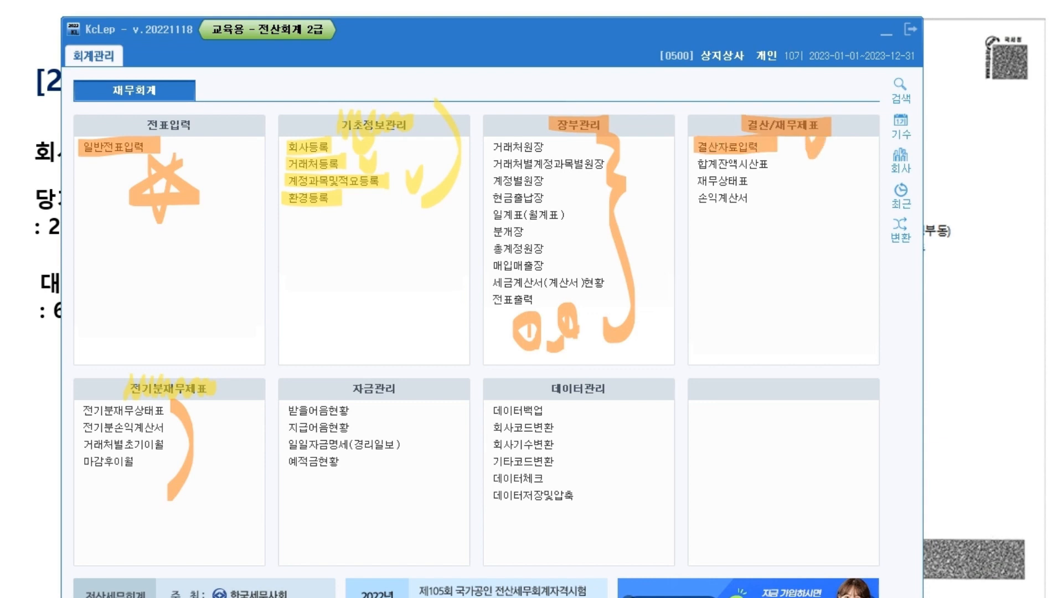
left_click_drag(385, 359, 300, 501)
left_click_drag(315, 366, 381, 499)
left_click_drag(620, 359, 490, 518)
left_click_drag(504, 371, 604, 504)
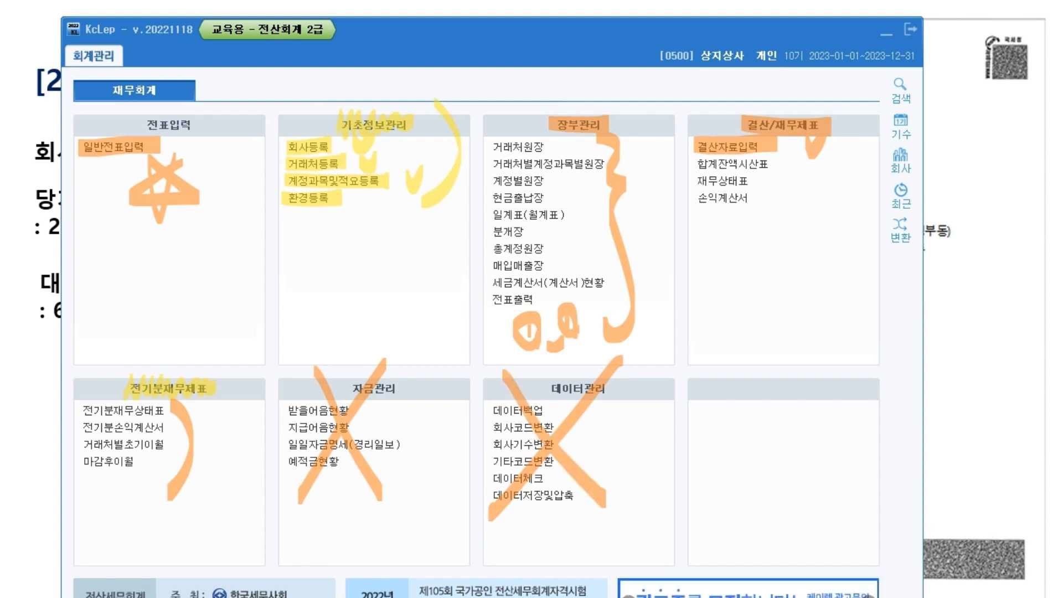
left_click_drag(335, 422, 278, 536)
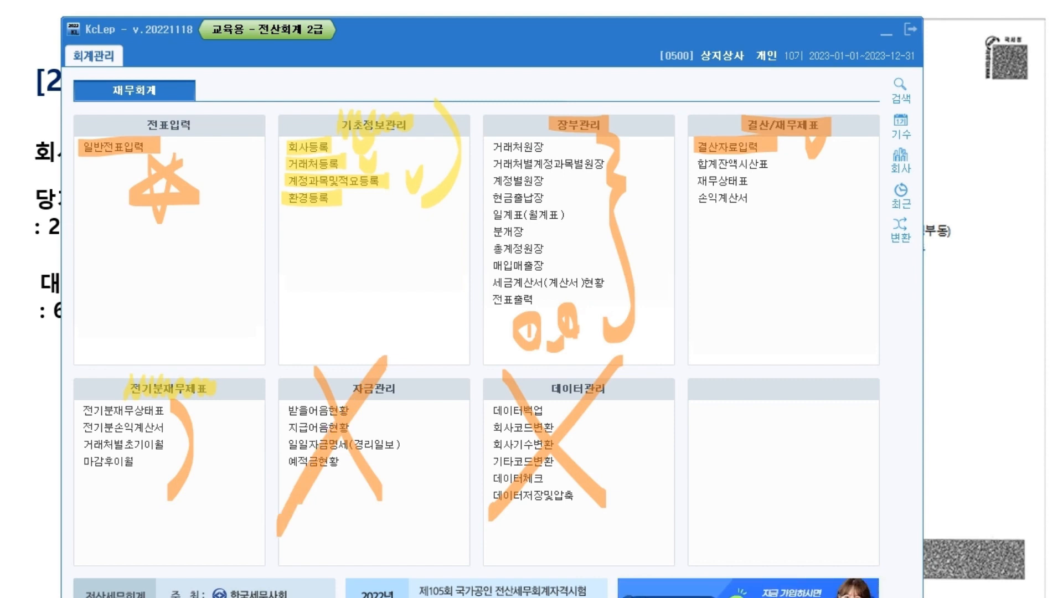
left_click_drag(286, 359, 438, 549)
left_click_drag(623, 350, 475, 549)
mouse_move(477, 361)
left_mouse_down()
mouse_move(514, 419)
mouse_move(662, 551)
left_mouse_up()
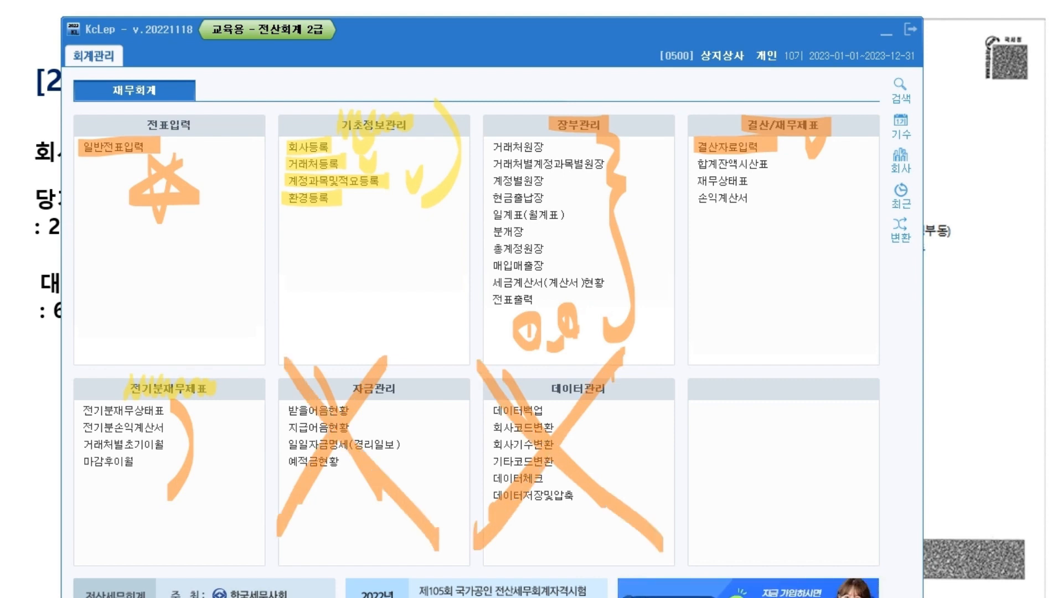
mouse_move(76, 128)
left_mouse_down()
mouse_move(80, 145)
mouse_move(108, 135)
mouse_move(164, 145)
left_mouse_up()
key("Escape")
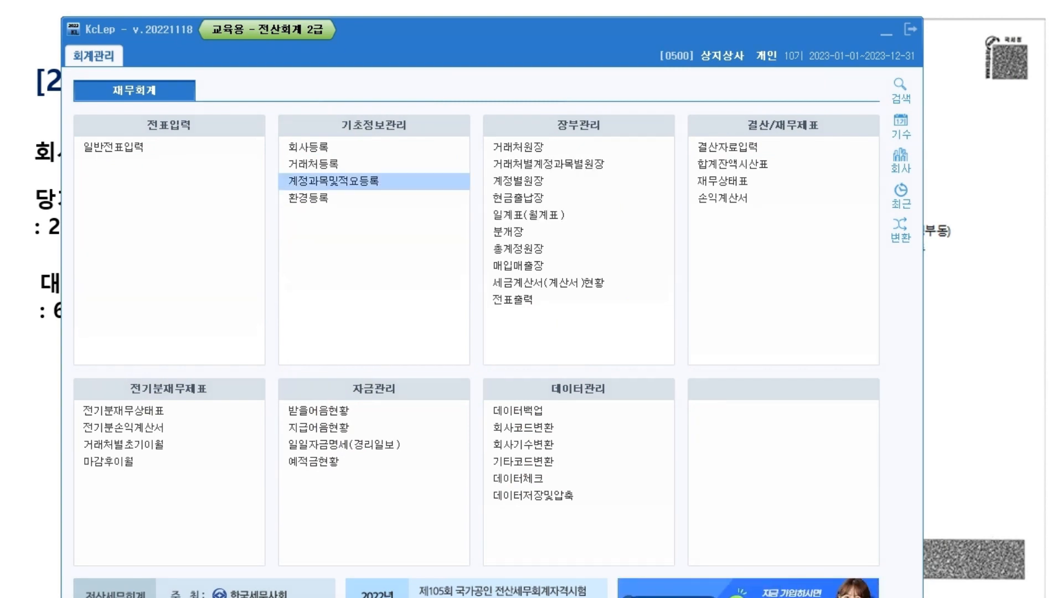
left_click(308, 147)
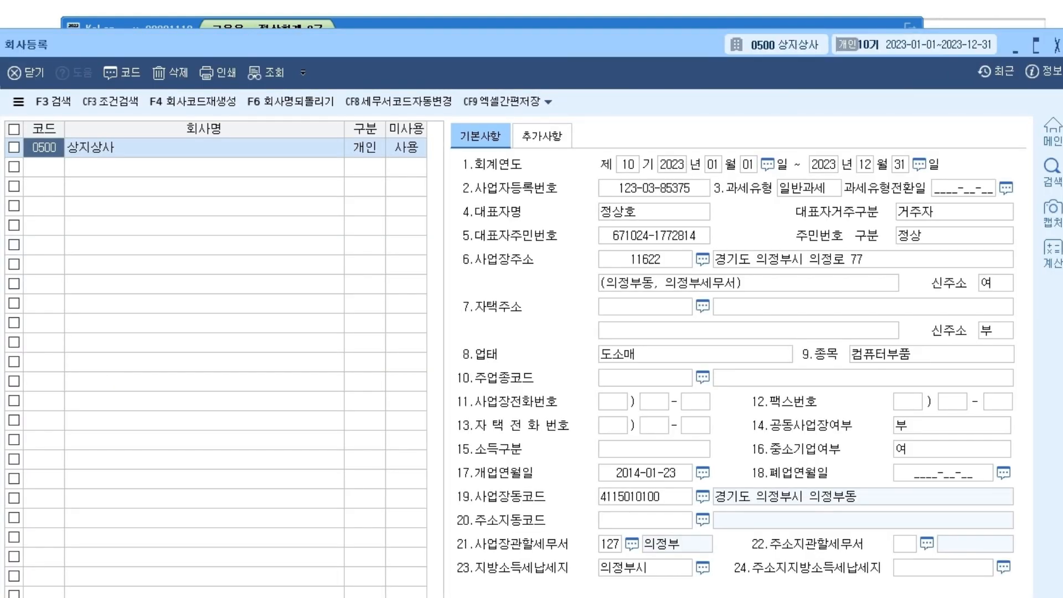
left_click(1056, 45)
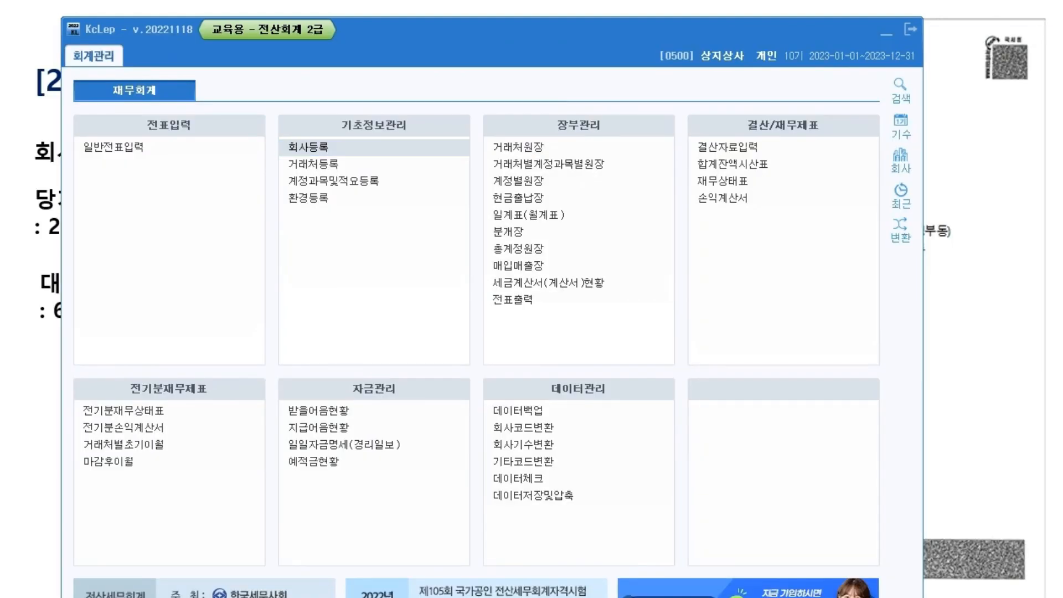
left_click(886, 33)
key("Right")
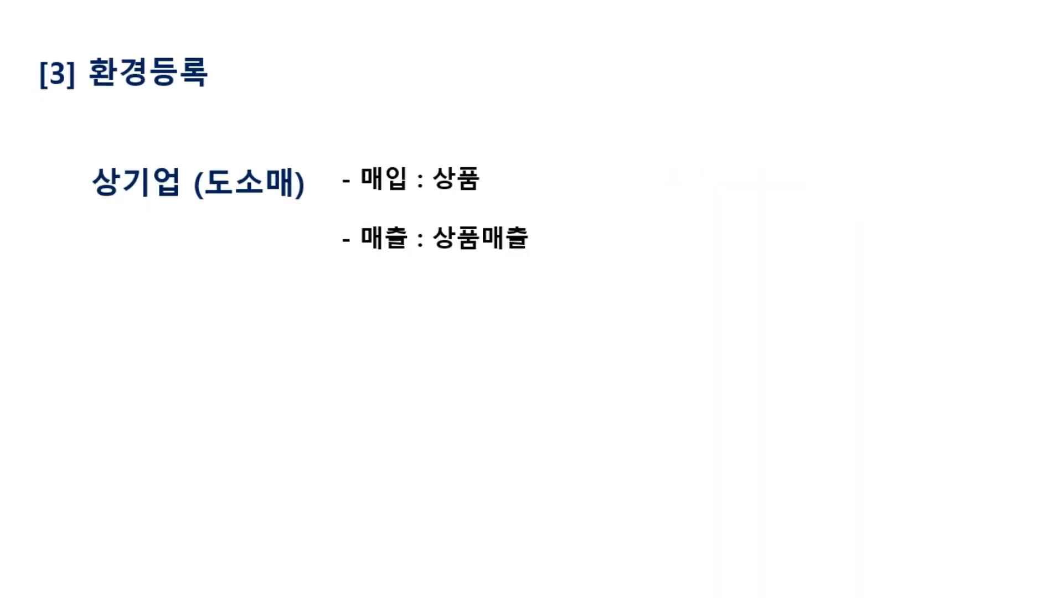
key("alt+Tab")
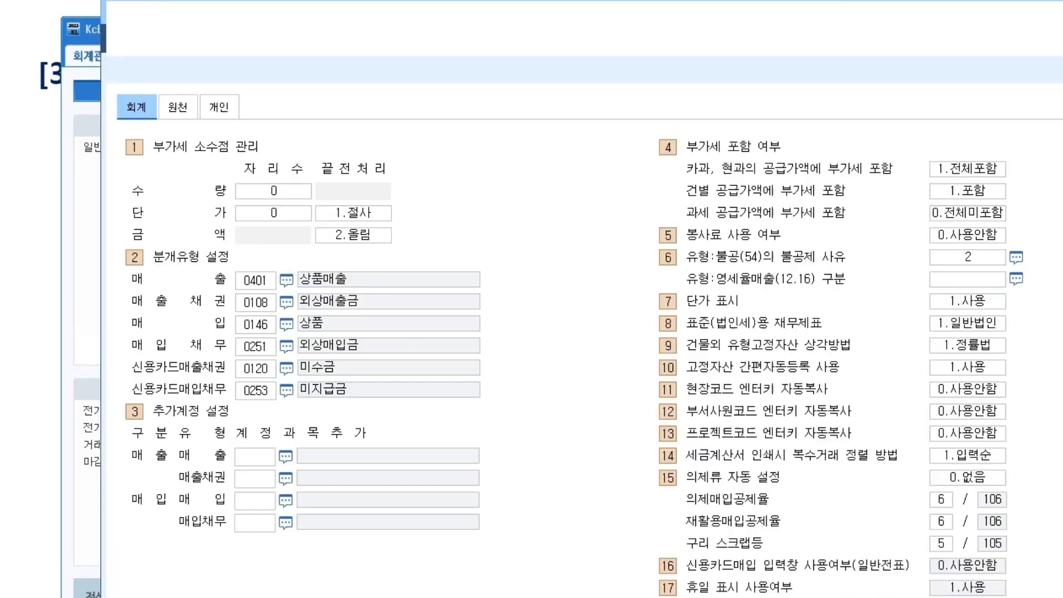
left_click(308, 198)
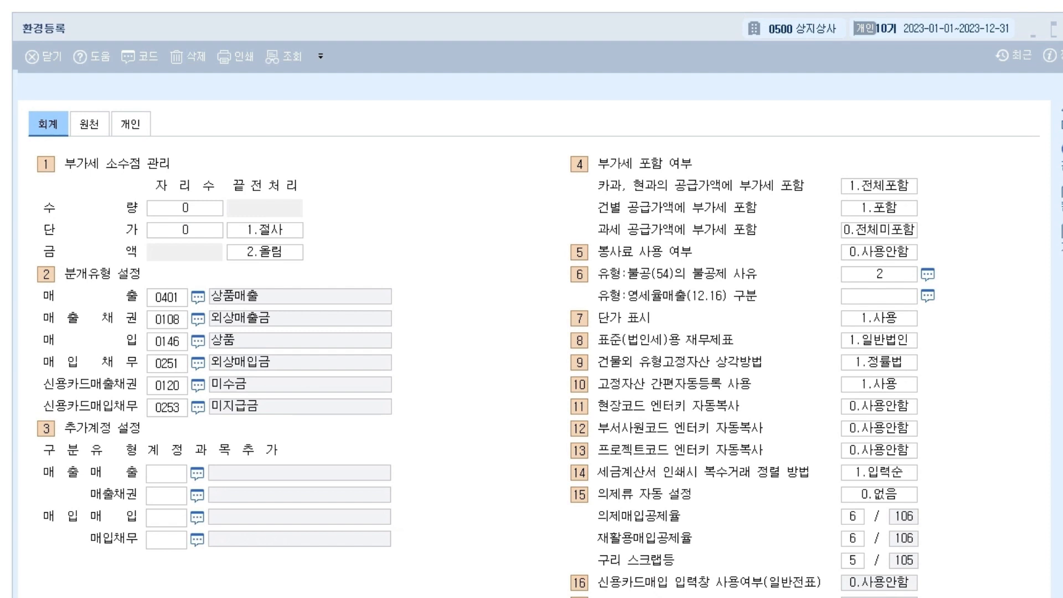
mouse_move(409, 75)
left_mouse_down()
mouse_move(362, 103)
mouse_move(403, 101)
left_mouse_up()
left_click_drag(417, 55, 413, 116)
mouse_move(412, 87)
left_mouse_down()
mouse_move(427, 88)
mouse_move(397, 123)
left_mouse_up()
mouse_move(417, 103)
left_mouse_down()
mouse_move(426, 122)
mouse_move(436, 120)
left_mouse_up()
left_click_drag(445, 89, 450, 125)
mouse_move(479, 136)
left_mouse_down()
mouse_move(417, 152)
mouse_move(487, 143)
left_mouse_up()
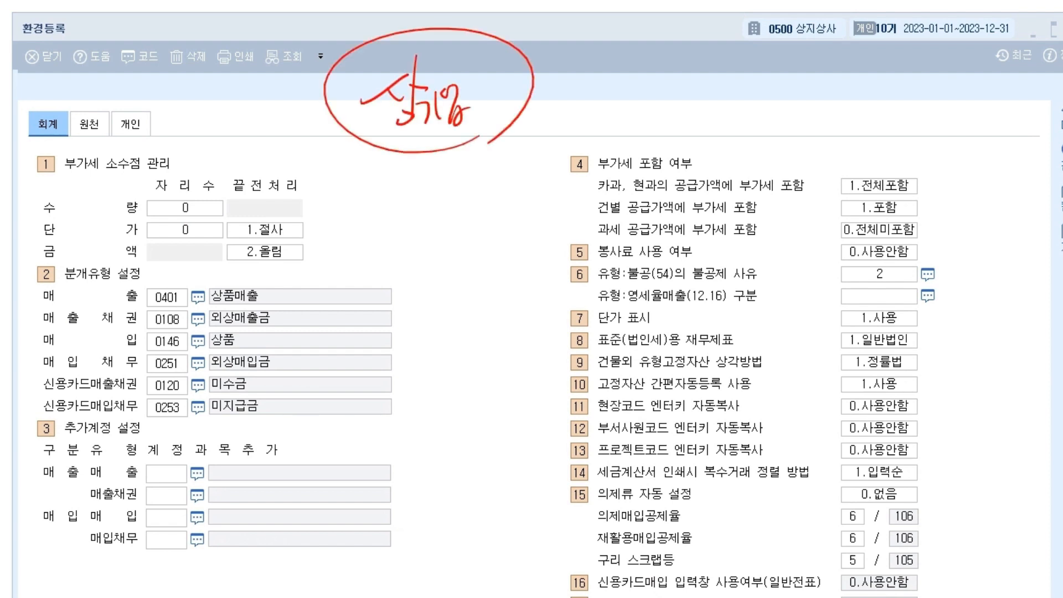
left_click_drag(232, 350, 238, 353)
left_click_drag(230, 275, 224, 278)
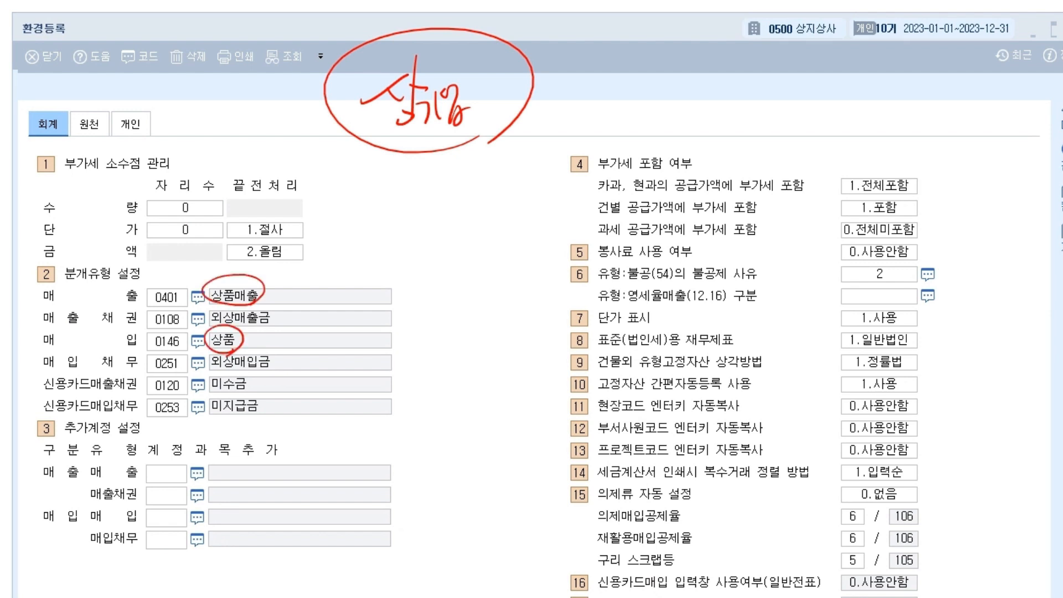
left_click_drag(446, 131, 280, 283)
mouse_move(465, 157)
left_mouse_down()
mouse_move(436, 224)
mouse_move(291, 391)
left_mouse_up()
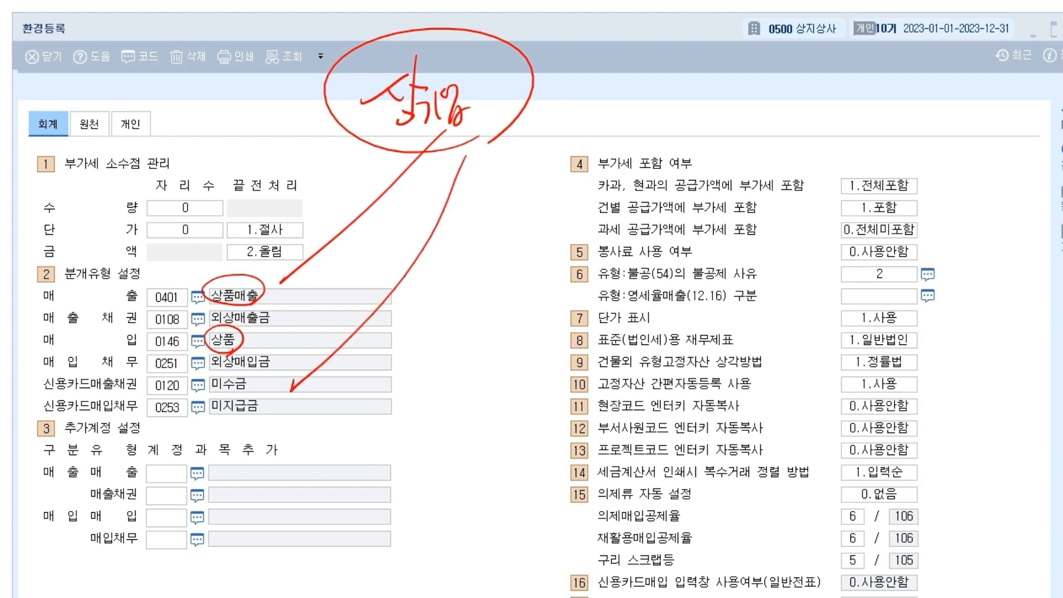
mouse_move(692, 126)
left_mouse_down()
mouse_move(715, 139)
mouse_move(676, 190)
left_mouse_up()
left_click_drag(751, 145, 767, 146)
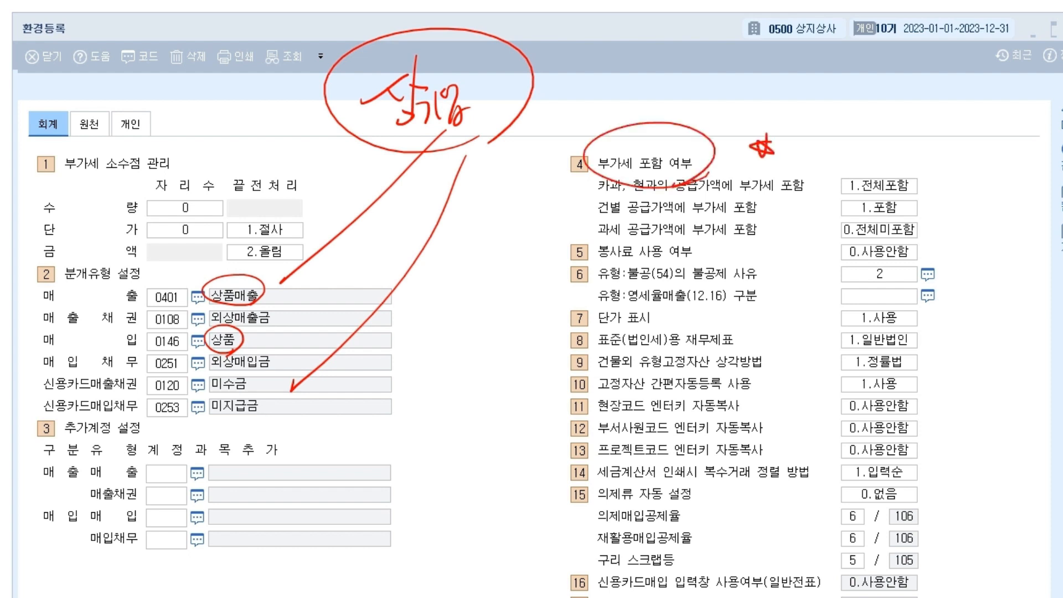
left_click_drag(727, 93, 554, 294)
left_click_drag(580, 77, 742, 311)
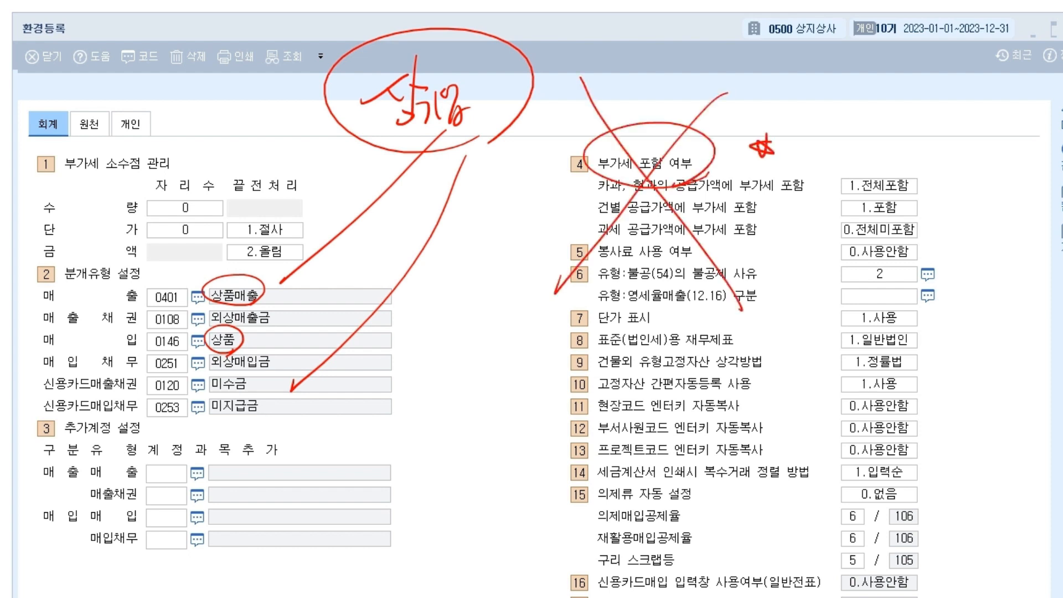
left_click_drag(13, 40, 71, 43)
mouse_move(79, 41)
left_mouse_down()
mouse_move(21, 44)
mouse_move(70, 45)
left_mouse_up()
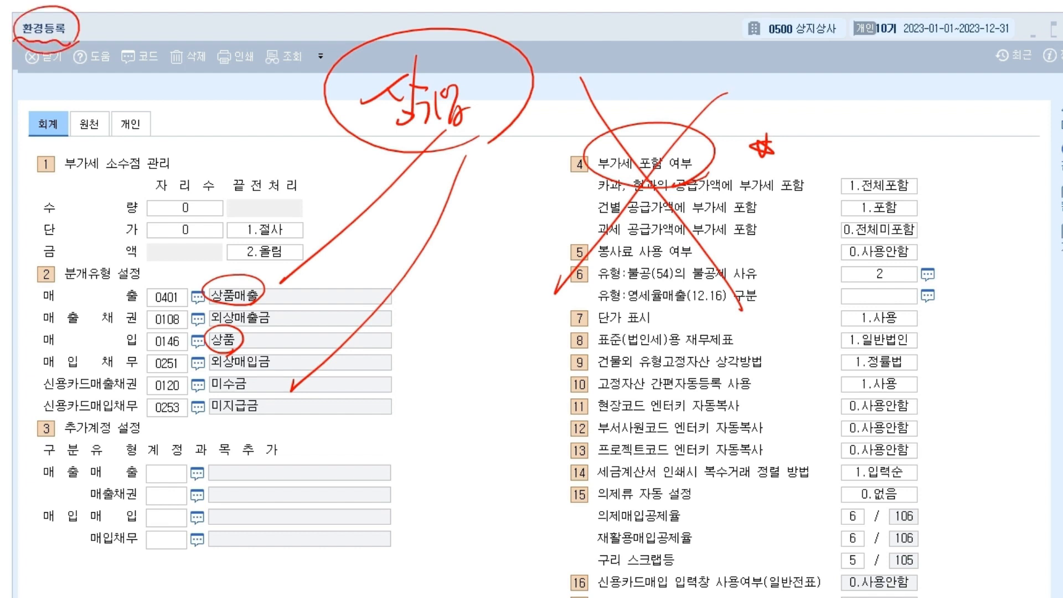
key("e")
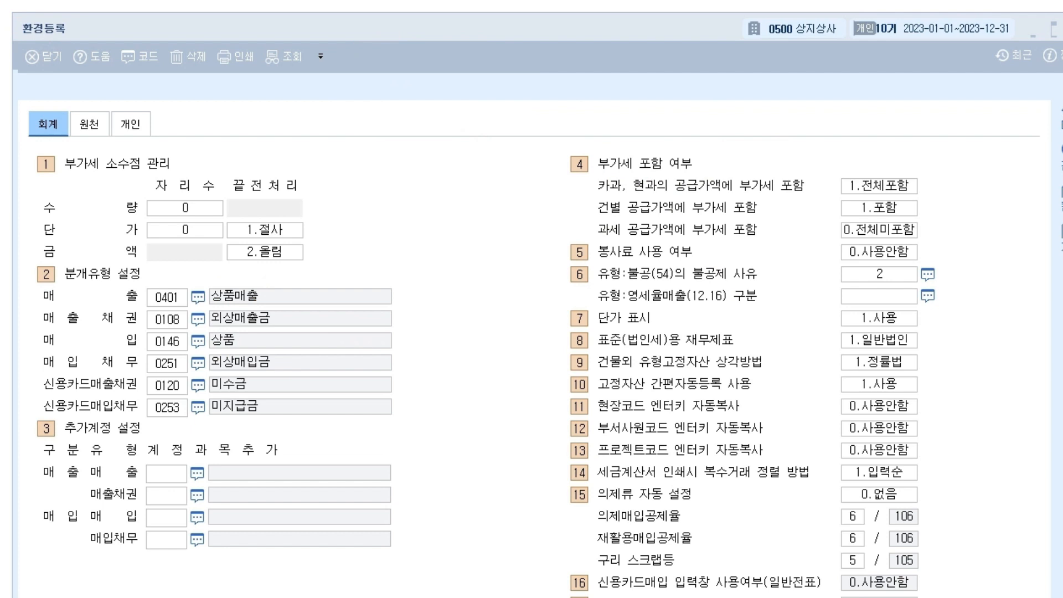
key("Escape")
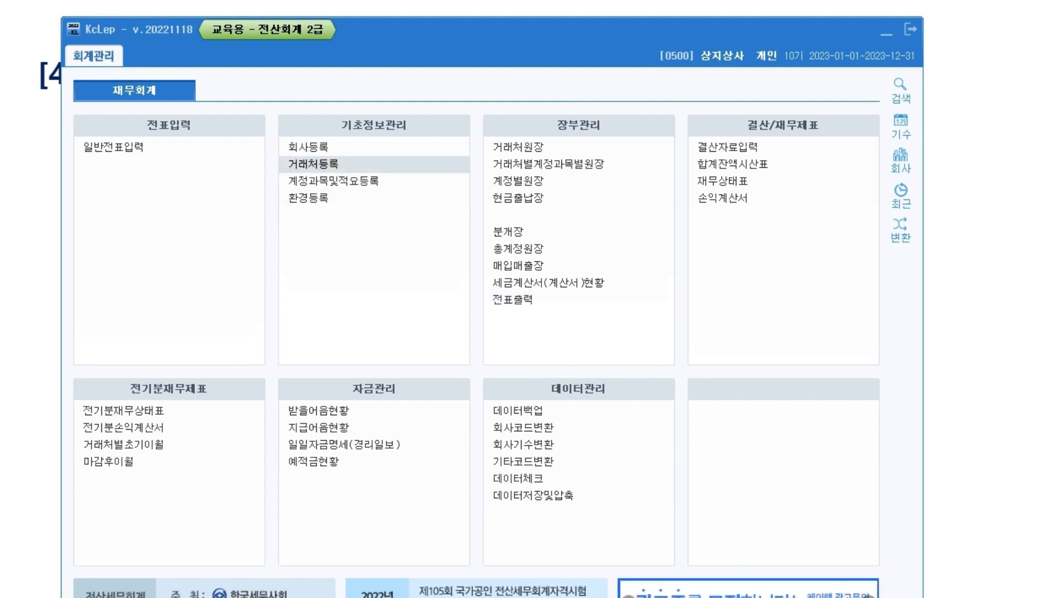
Open 거래처등록 and arrange it beside the main menu window.
left_click_drag(238, 58, 426, 113)
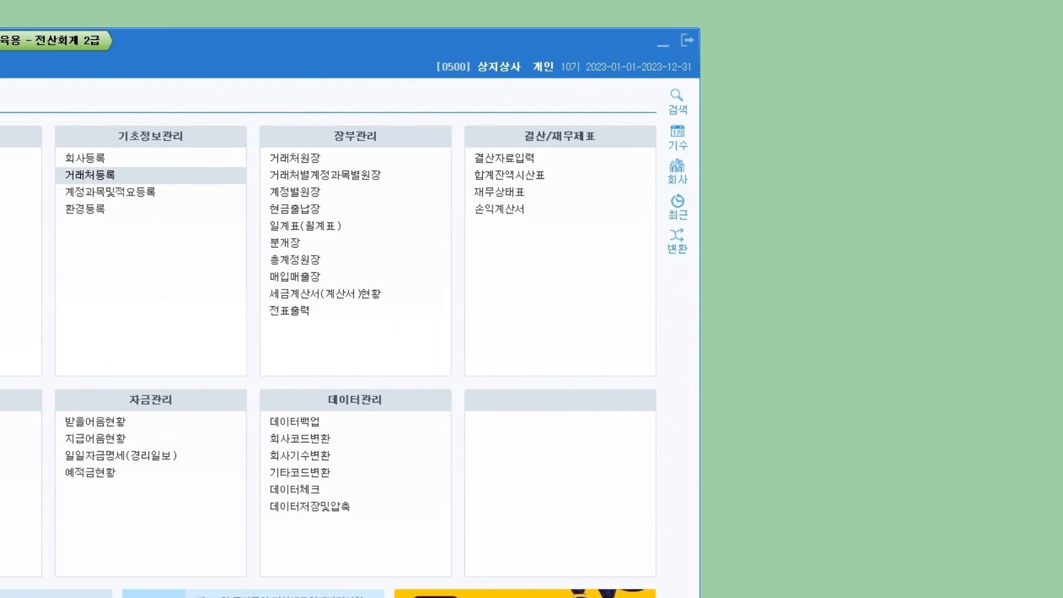
left_click(91, 175)
left_click_drag(498, 65, 474, 37)
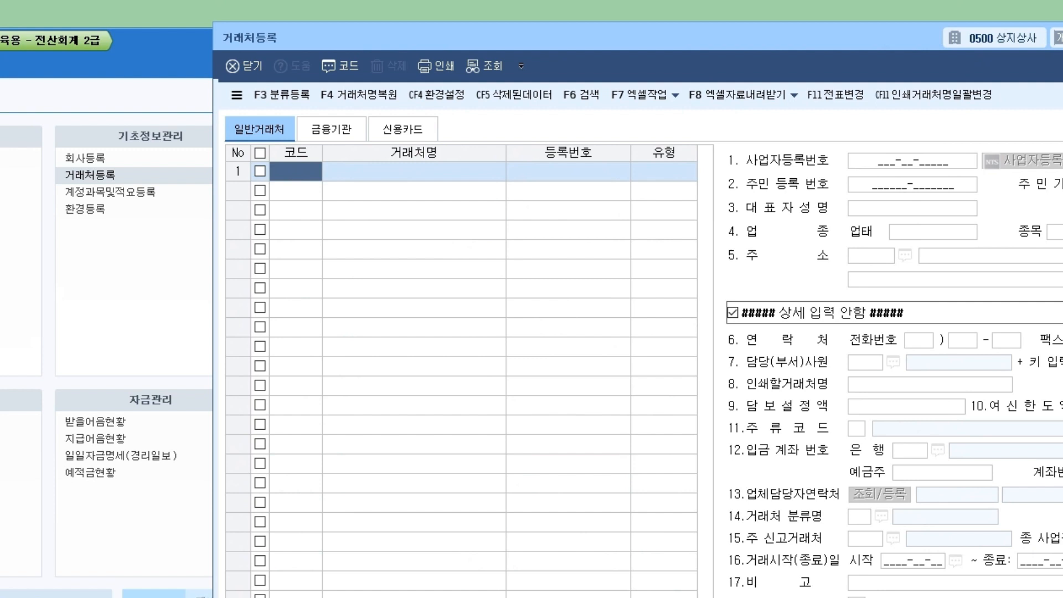
left_click_drag(161, 40, 370, 26)
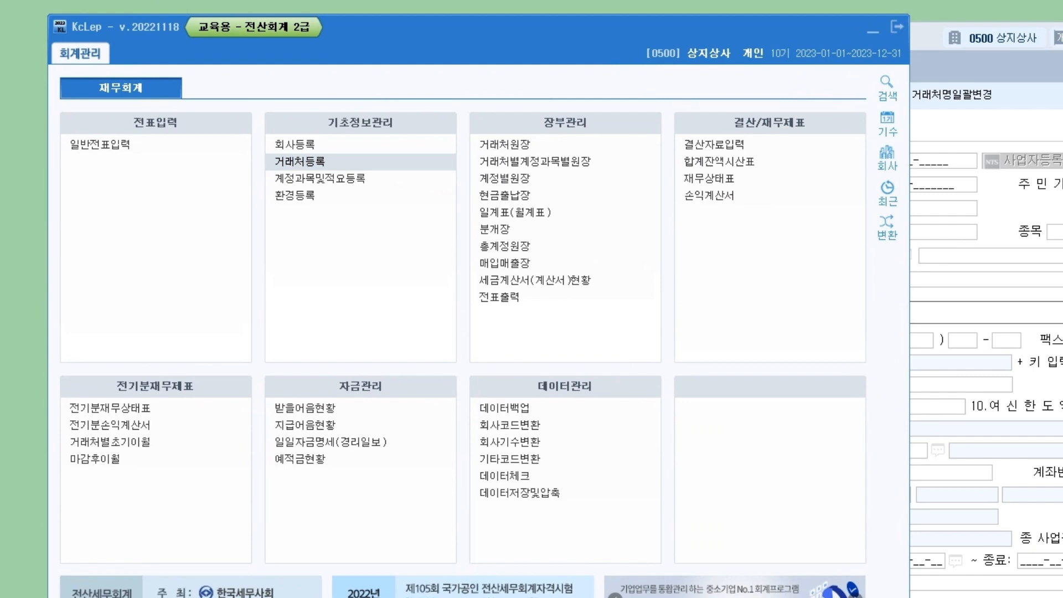
left_click_drag(499, 47, 374, 77)
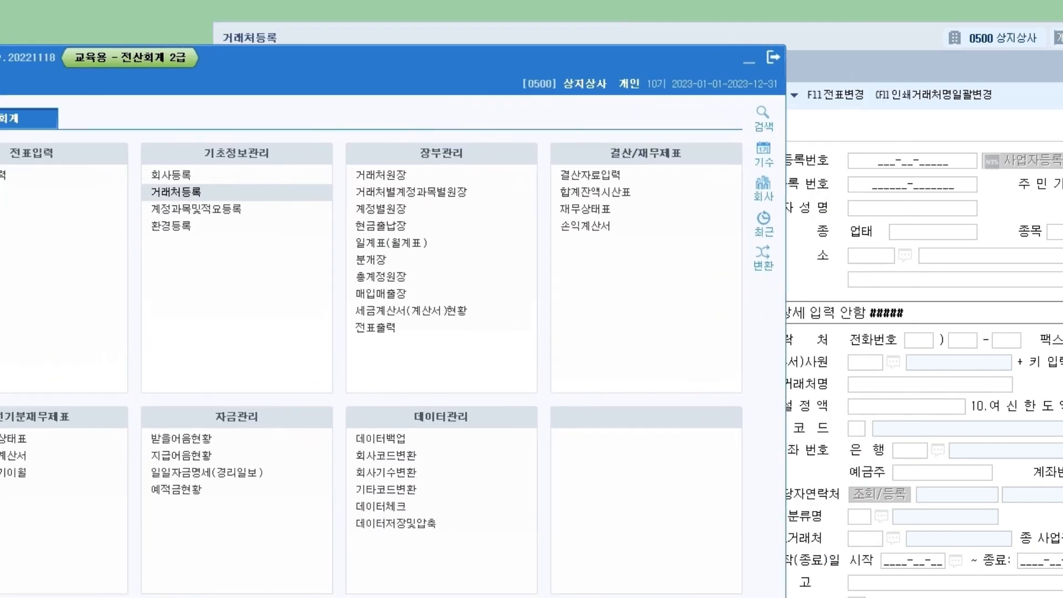
Quit KcLep, relaunch it from the desktop, and log back into company 0500.
left_click(773, 57)
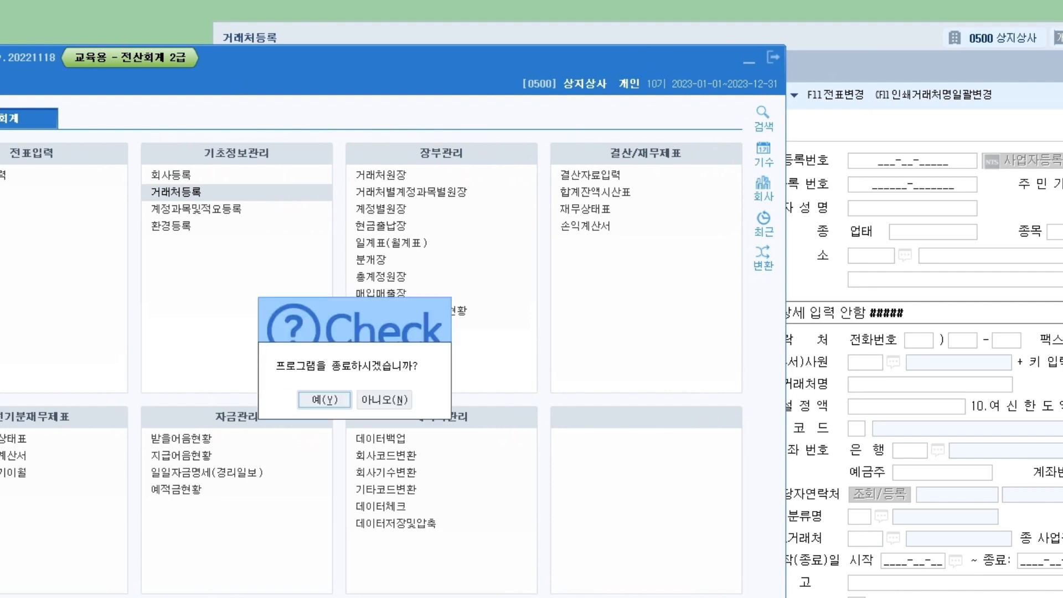
left_click(325, 399)
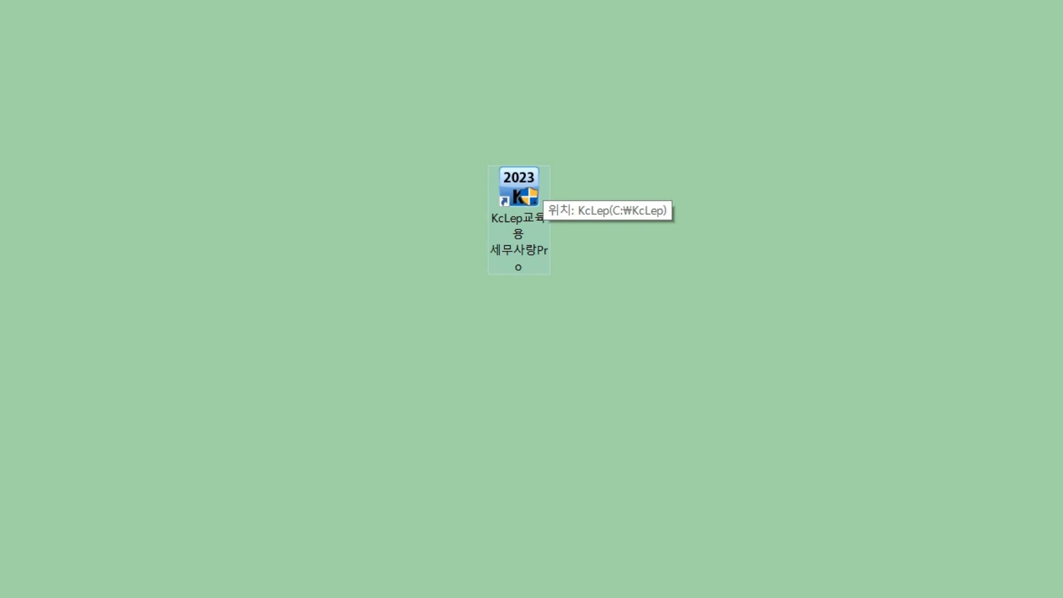
double_click(536, 190)
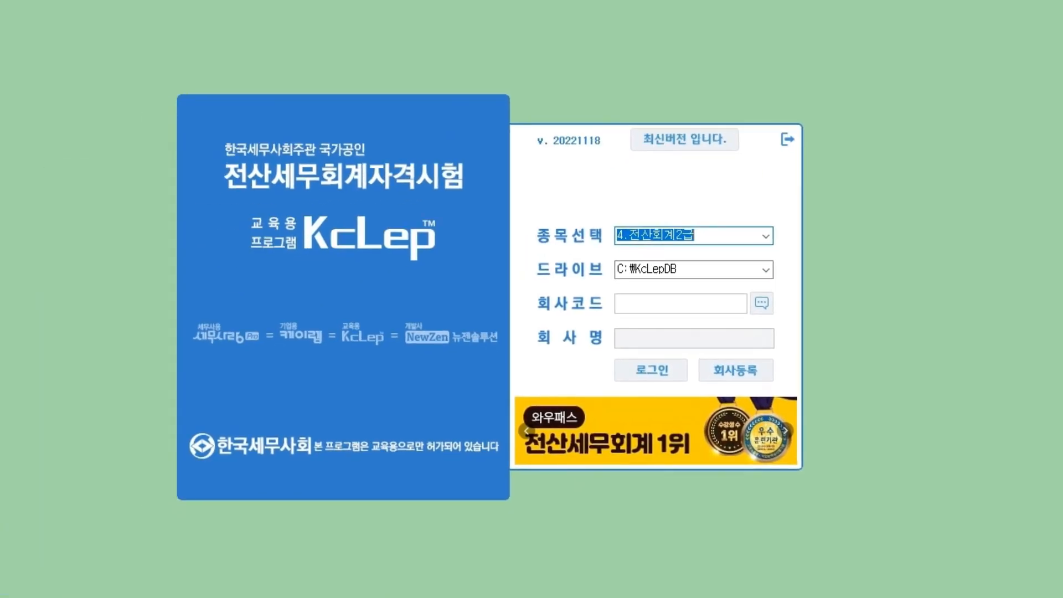
left_click(762, 303)
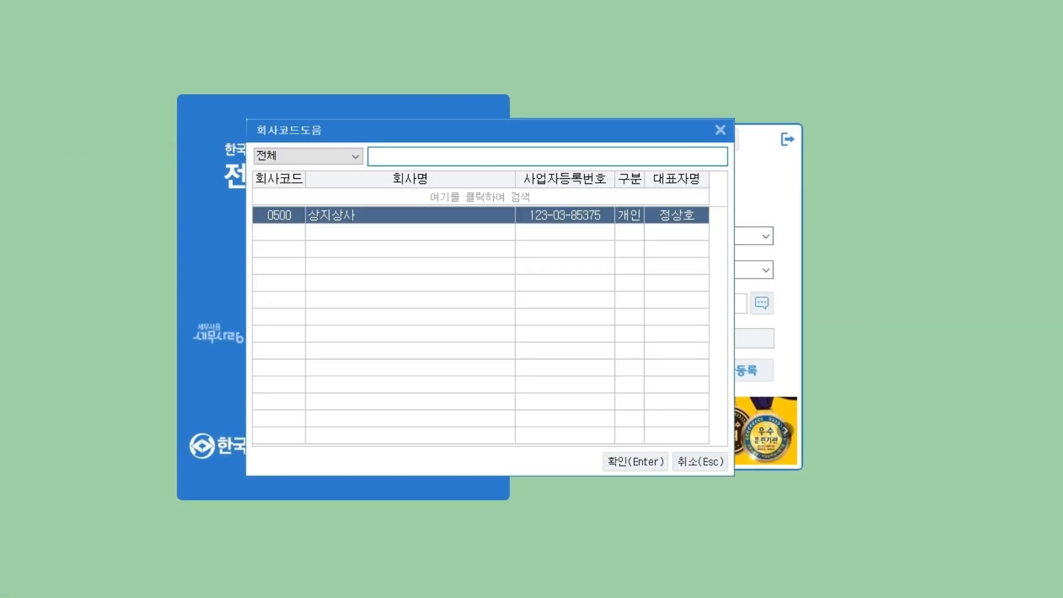
key("Return")
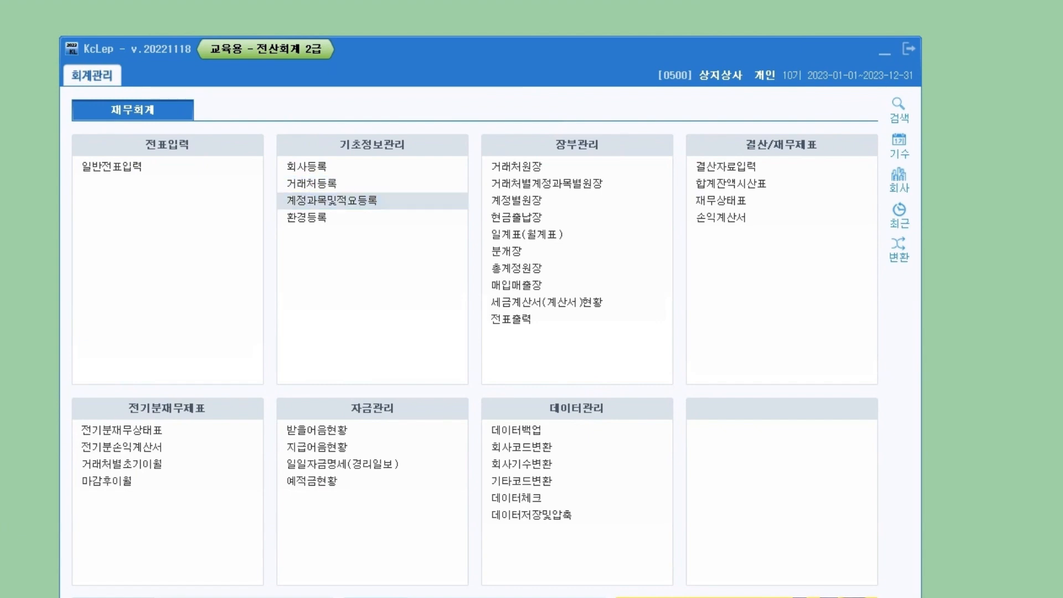
Open the account registration and cash book screens, move them aside, and close the cash book.
left_click(332, 201)
left_click_drag(177, 0, 579, 348)
left_click(526, 217)
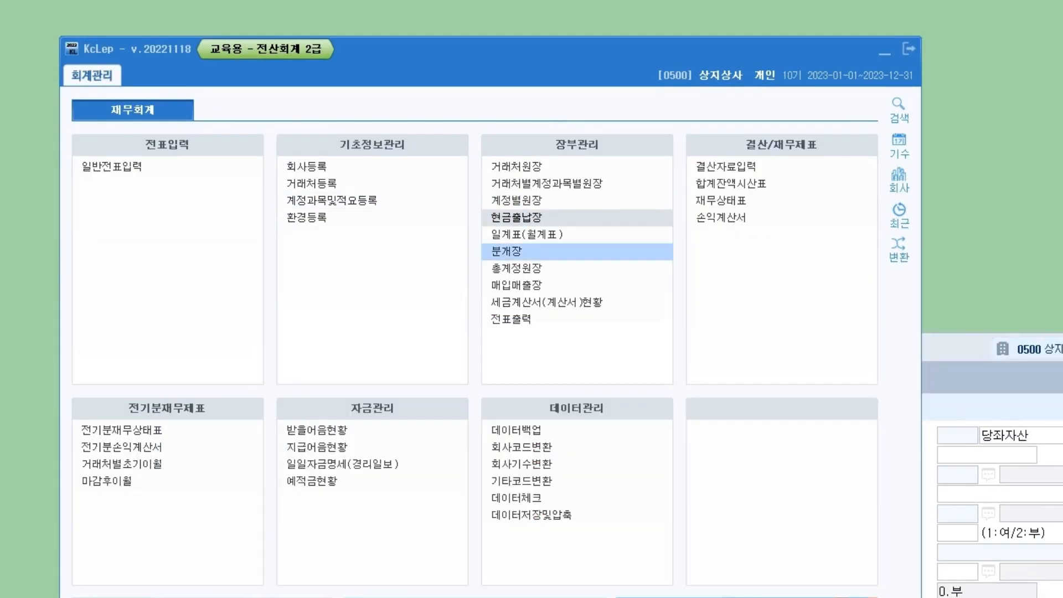
left_click_drag(498, 2, 311, 289)
left_click_drag(958, 348, 950, 350)
left_click(714, 299)
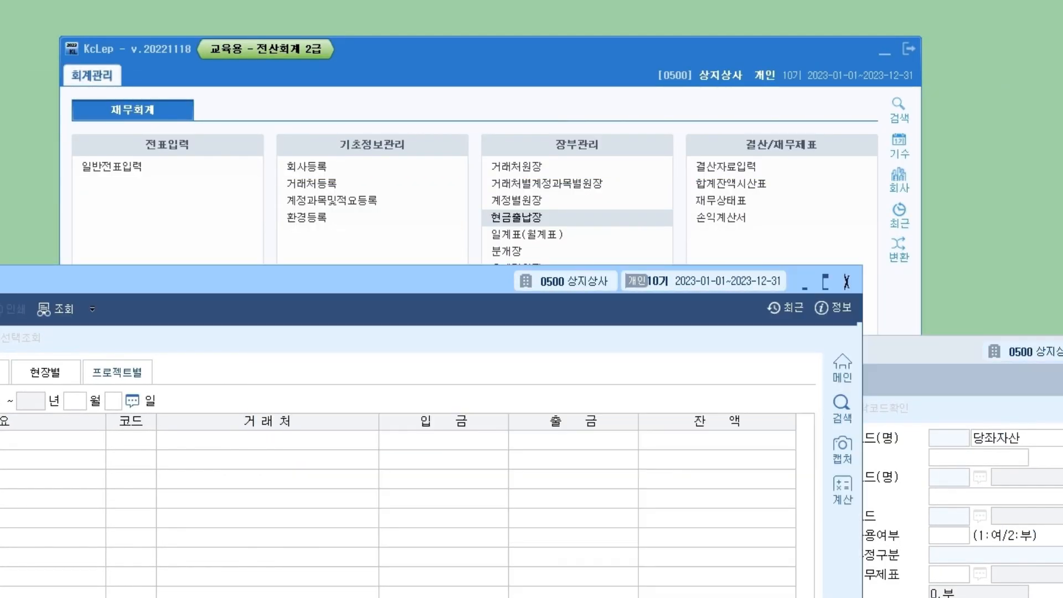
key("Escape")
left_click_drag(714, 350, 493, 320)
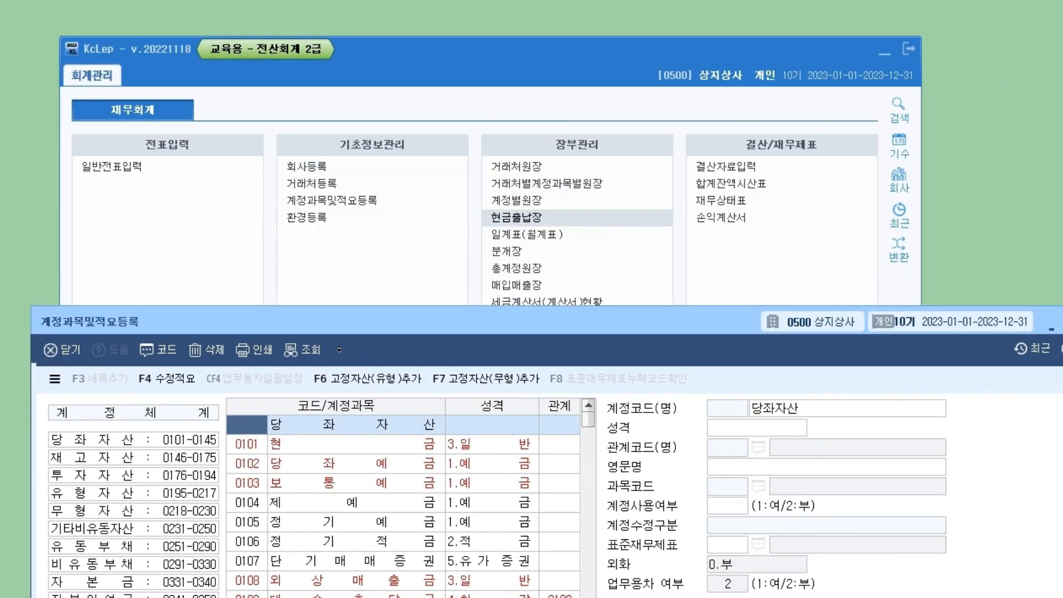
Open 거래처등록 under 기초정보관리, minimize the main menu, and drag the registration window into full view.
left_click(410, 266)
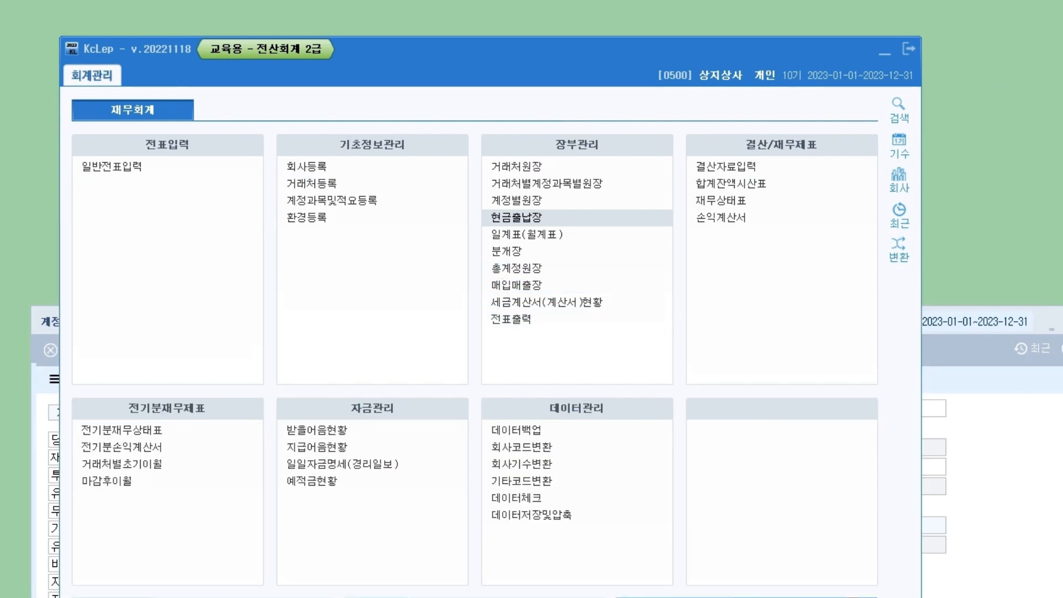
left_click_drag(553, 50, 579, 30)
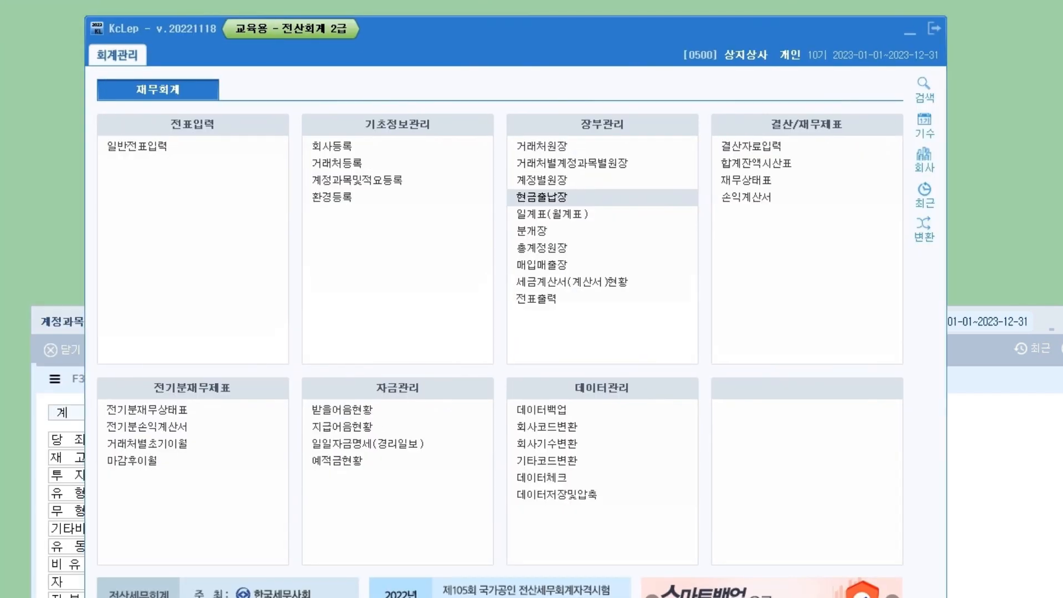
left_click(337, 163)
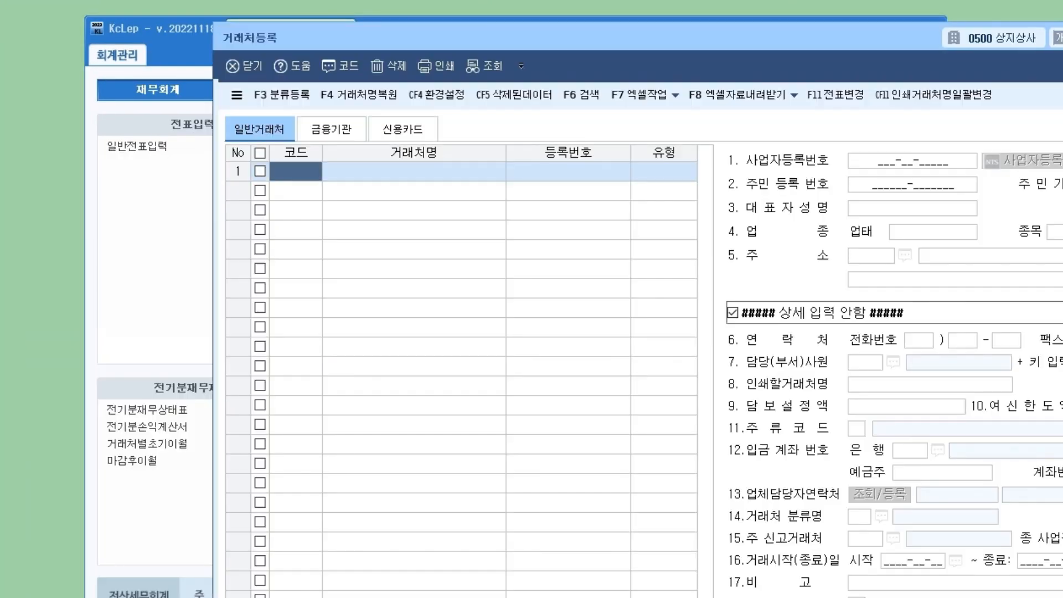
left_click(166, 45)
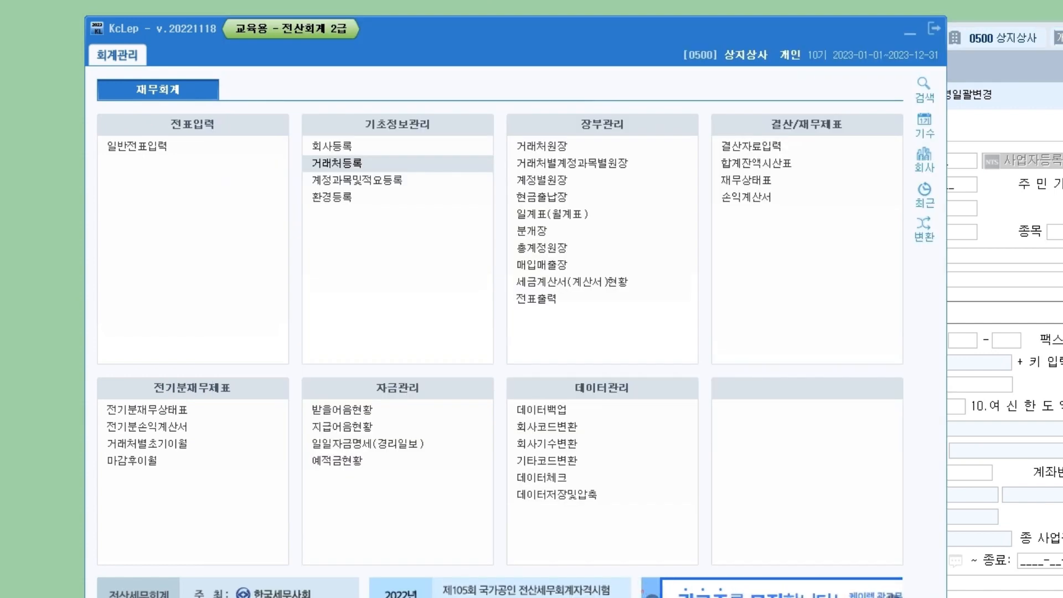
left_click(910, 33)
left_click_drag(908, 35, 695, 21)
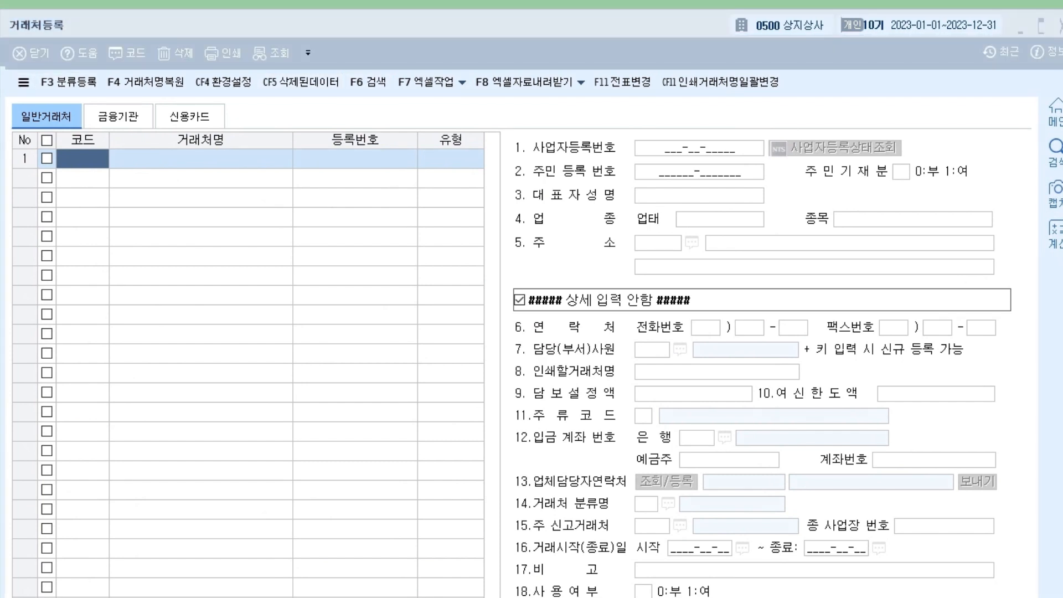
Mark the general customer and credit card categories and the detail fields, then clear the marks.
left_click_drag(37, 87, 136, 88)
left_click_drag(202, 99, 224, 79)
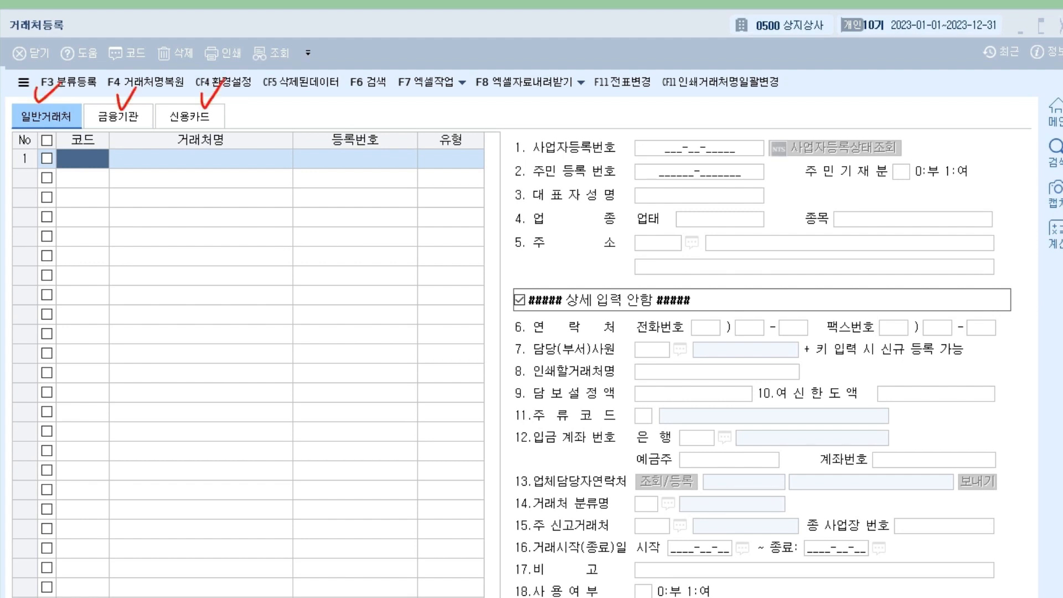
mouse_move(906, 413)
left_mouse_down()
mouse_move(865, 429)
mouse_move(988, 332)
mouse_move(871, 429)
left_mouse_up()
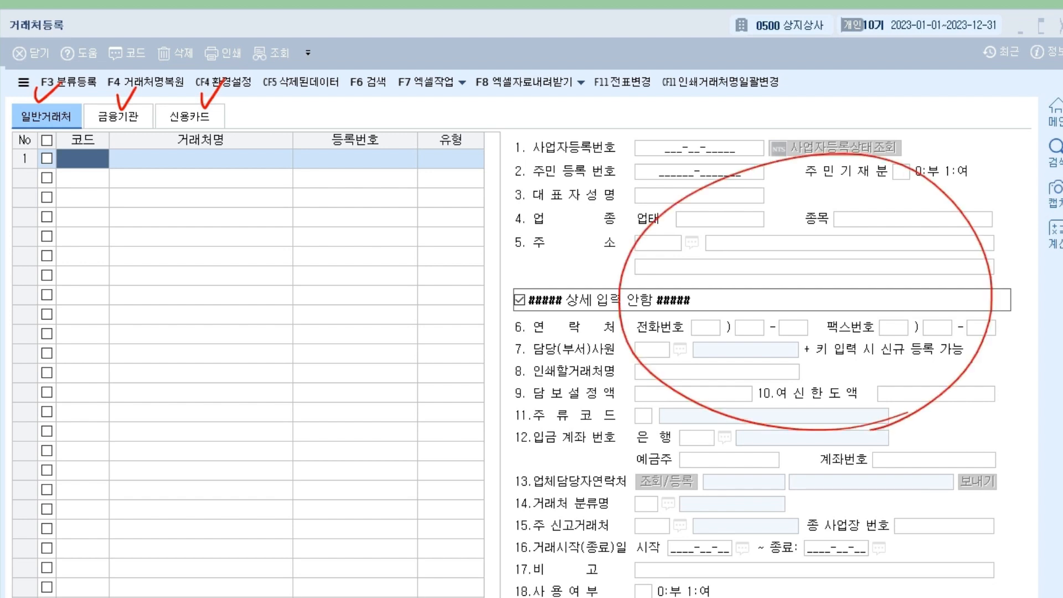
key("e")
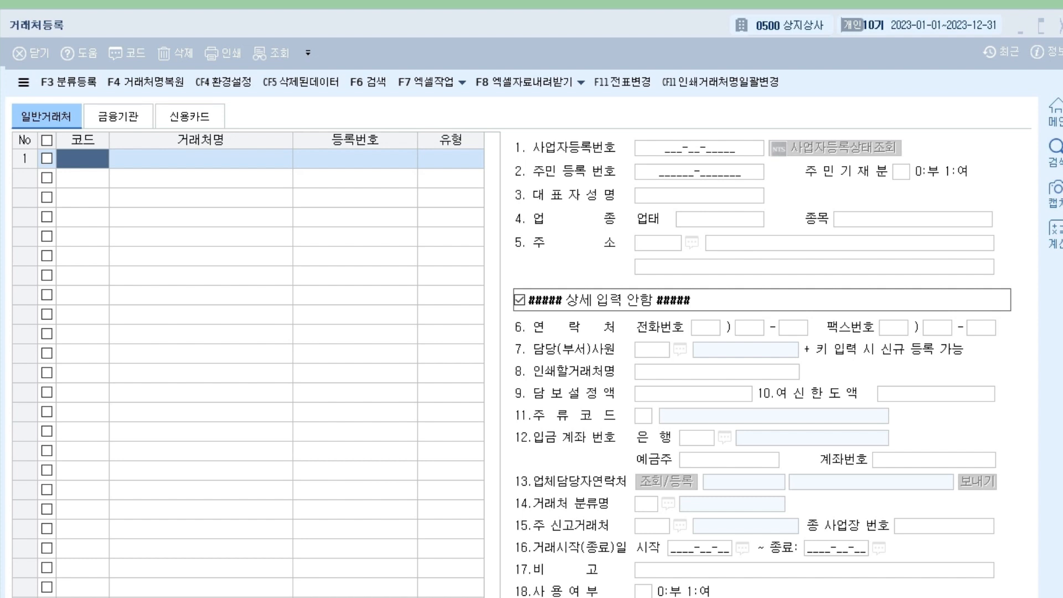
key("Escape")
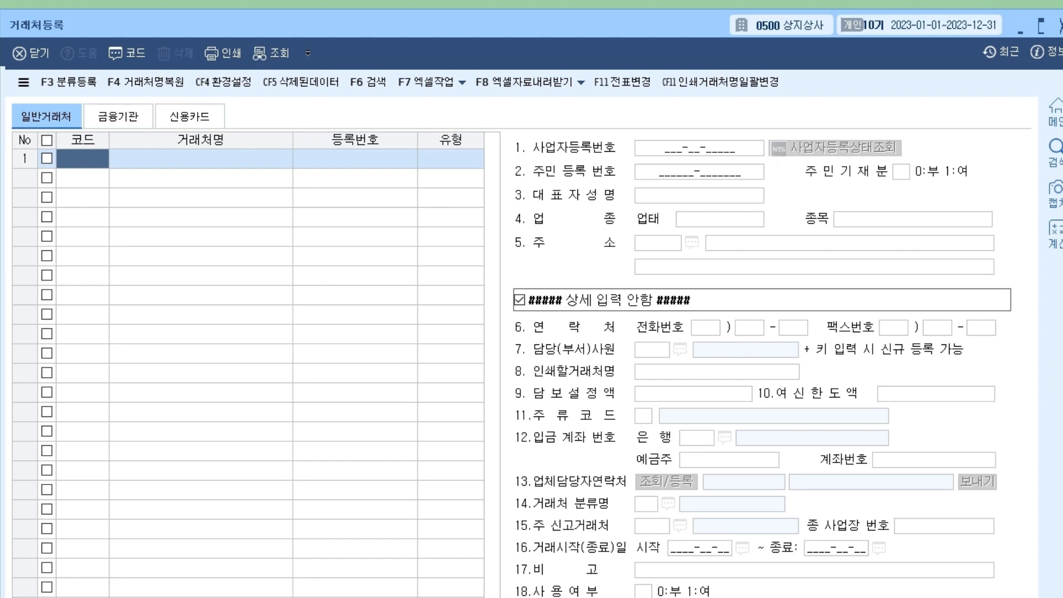
Cycle through the 금융기관, 신용카드 and 일반거래처 tabs, ending on 신용카드.
left_click(118, 117)
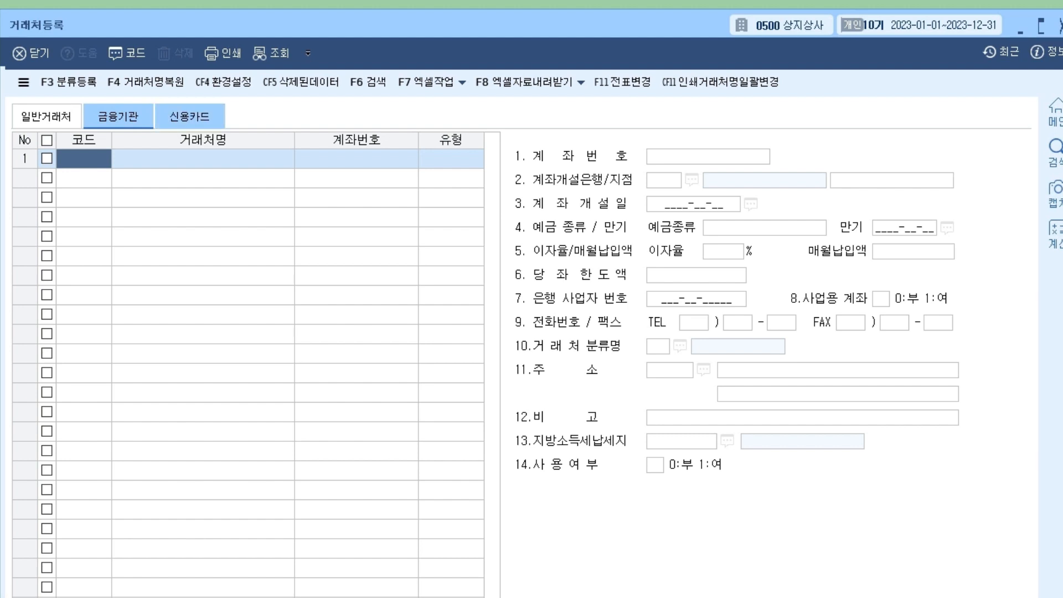
left_click(190, 116)
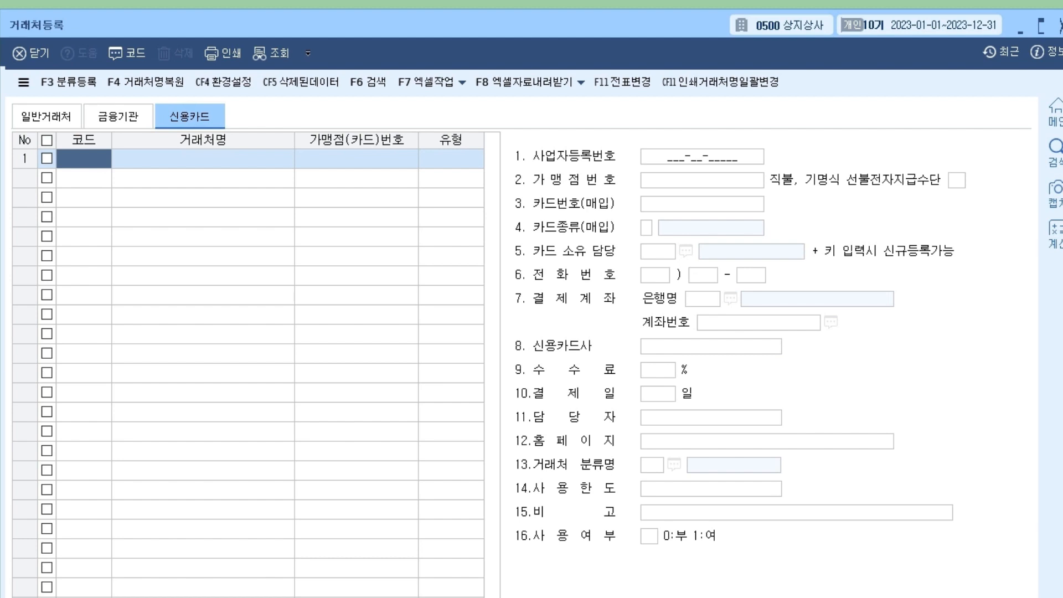
left_click(46, 116)
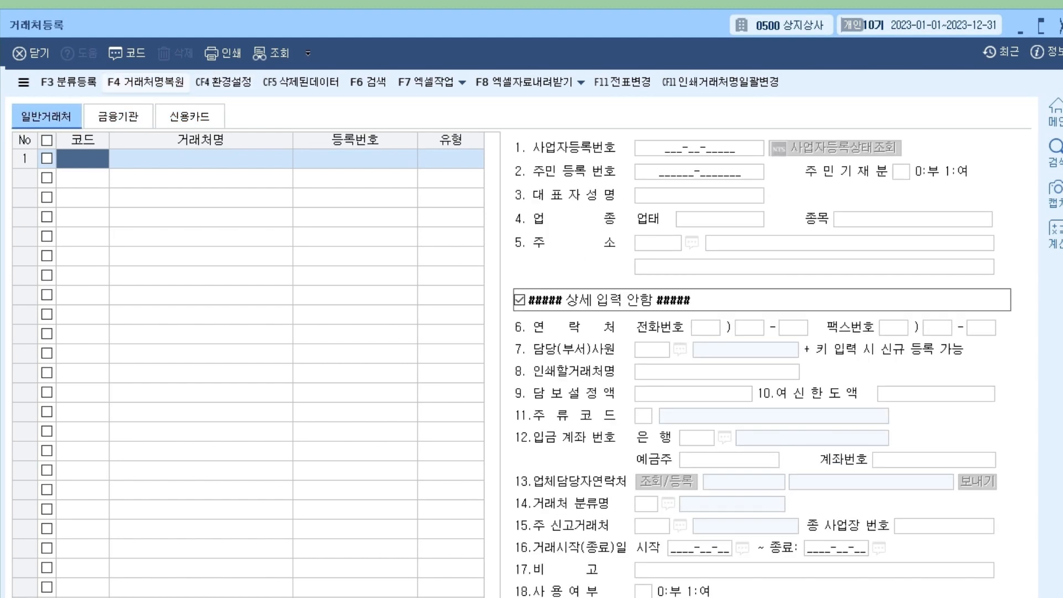
left_click(118, 116)
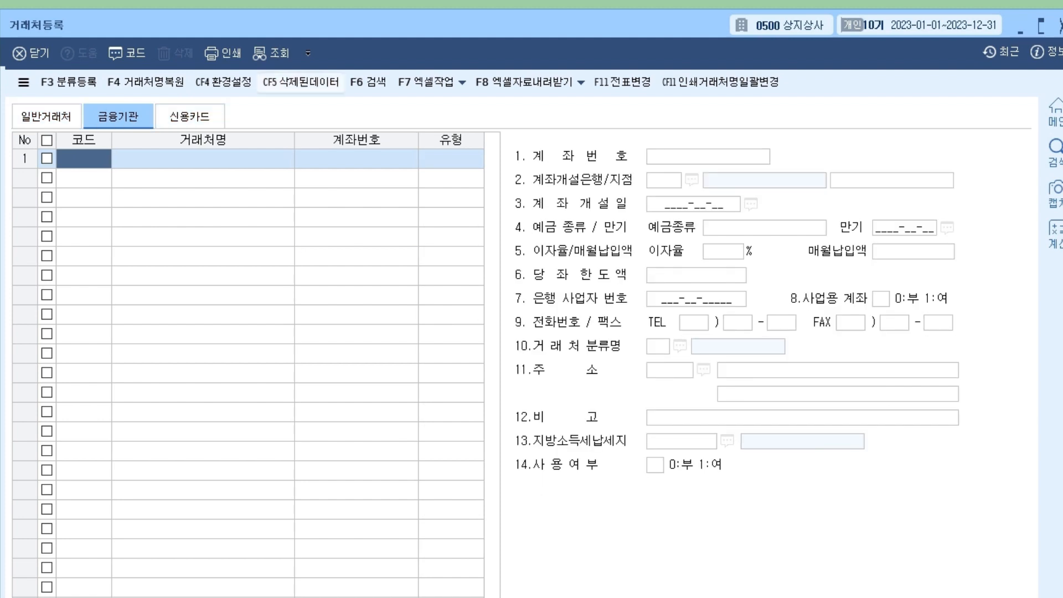
left_click(190, 116)
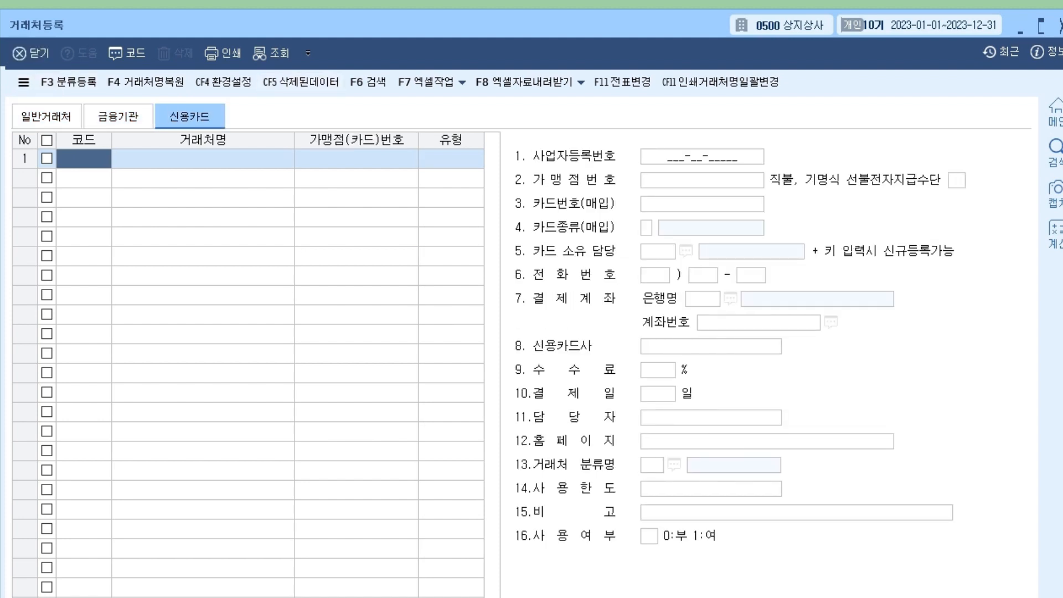
left_click(47, 116)
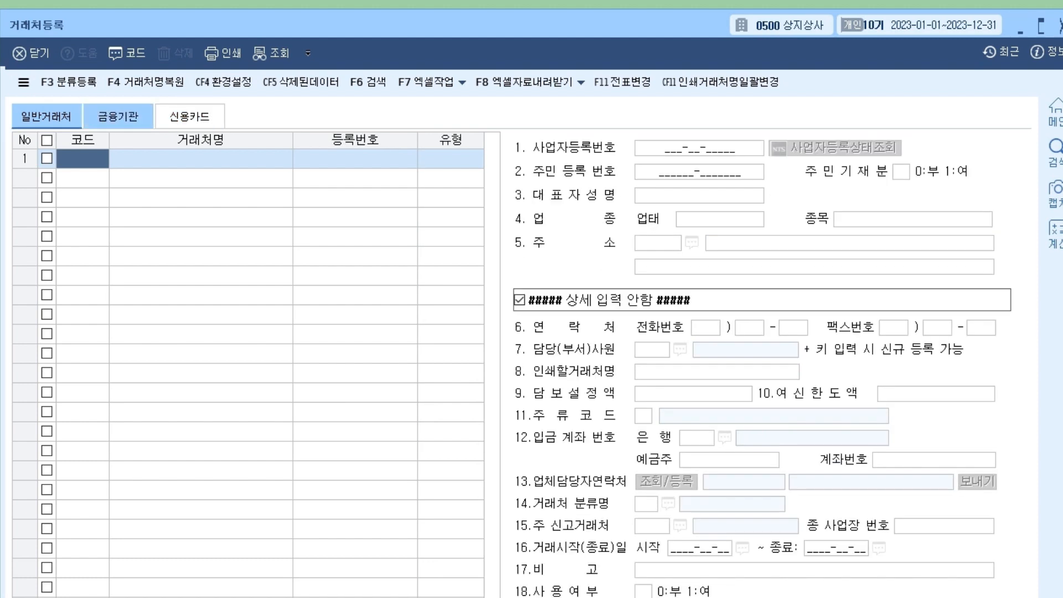
left_click(118, 116)
left_click(190, 116)
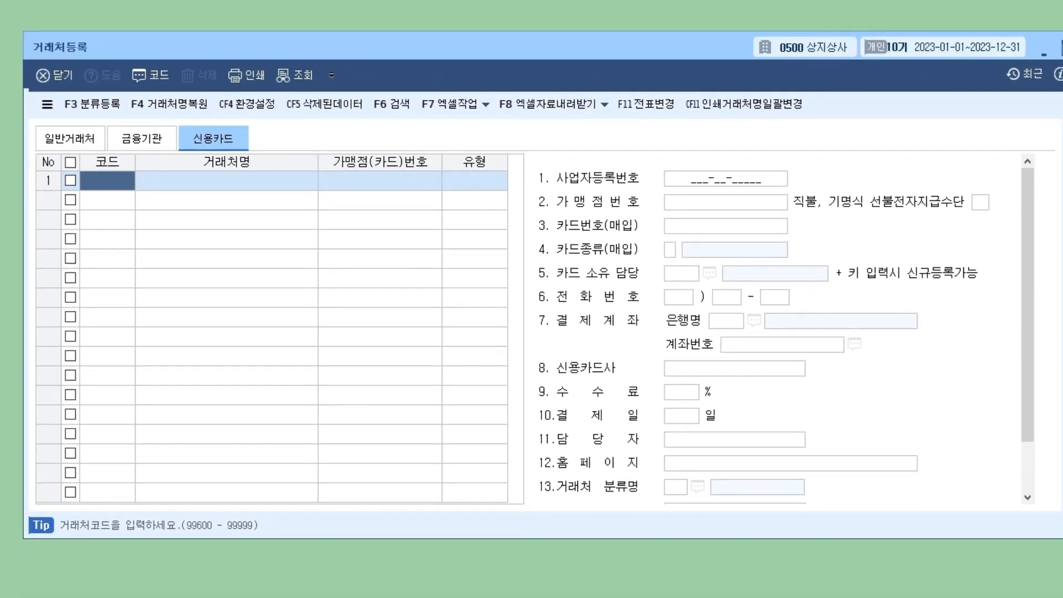
Read the code ranges 101–97999, 98000–99599 and 99600–99999 on each tab, ending on 일반거래처.
left_click(69, 138)
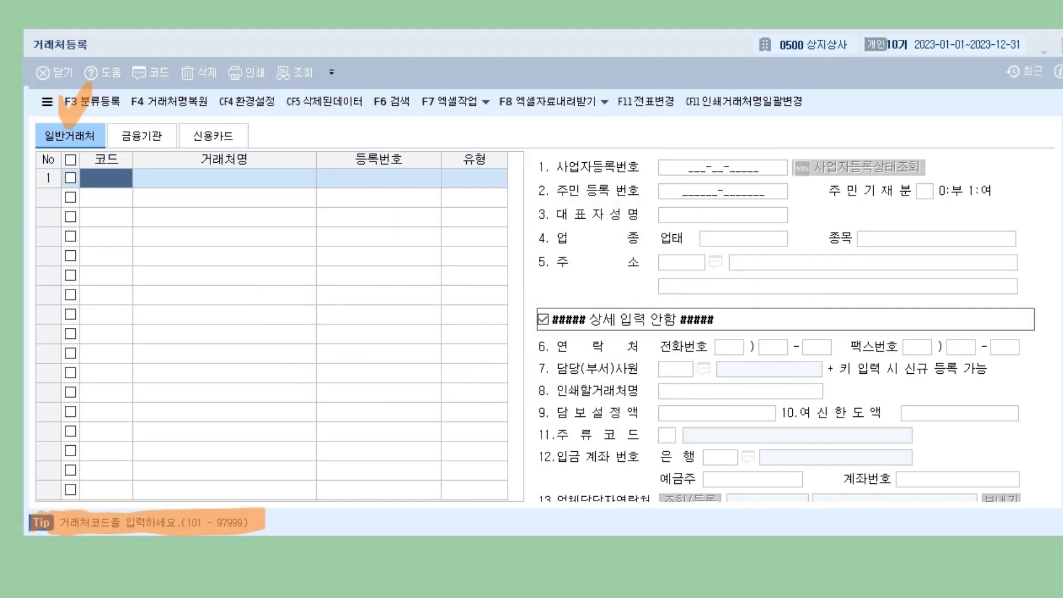
left_click(141, 136)
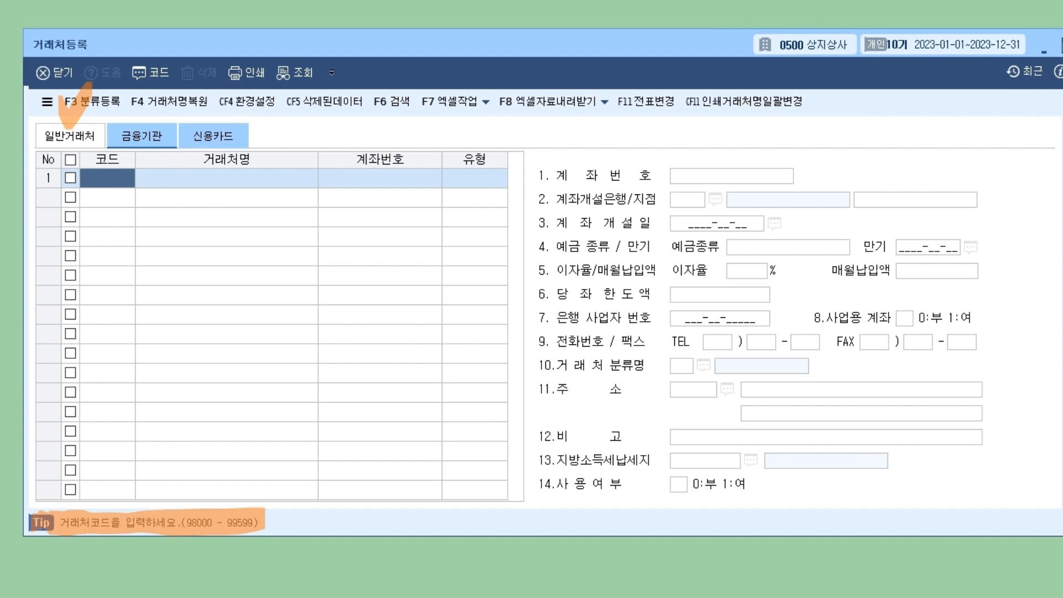
left_click(213, 136)
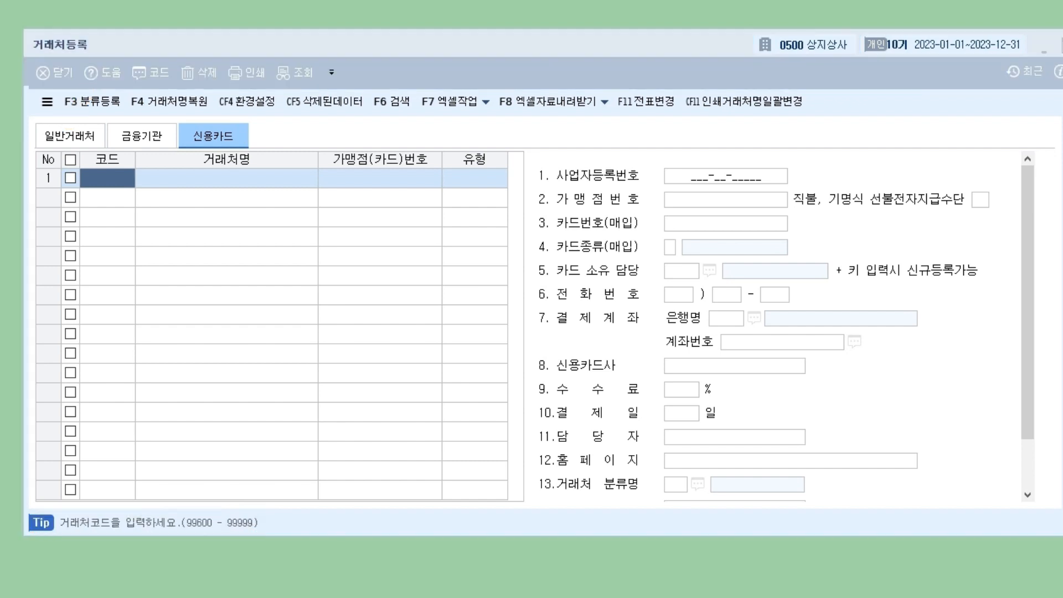
left_click(70, 136)
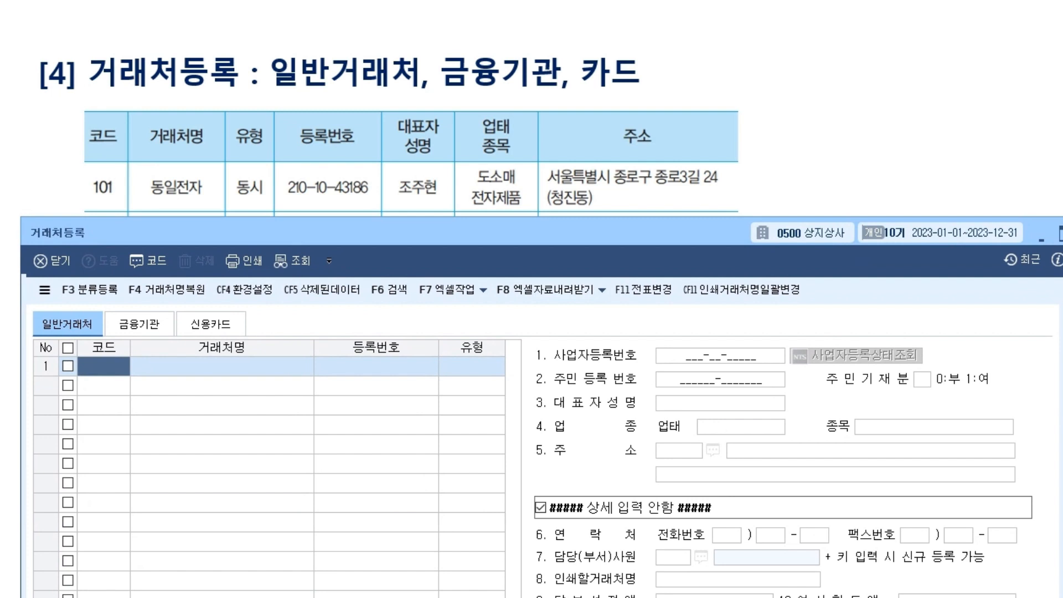
Add customer code 101 named 동일전자 with customer type 동시.
type("101")
key("Return")
type("동일전자")
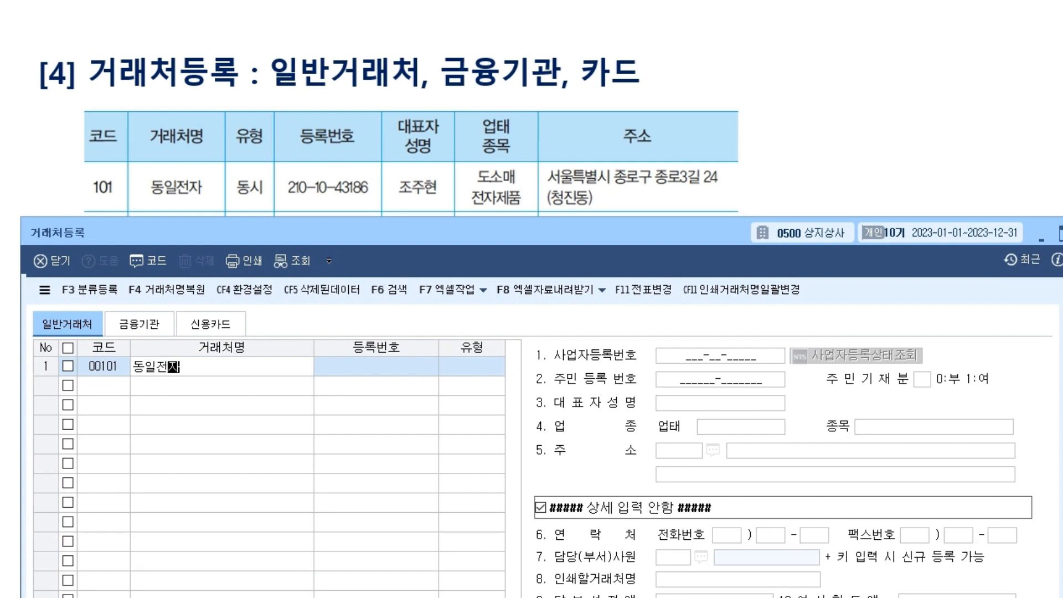
key("Return")
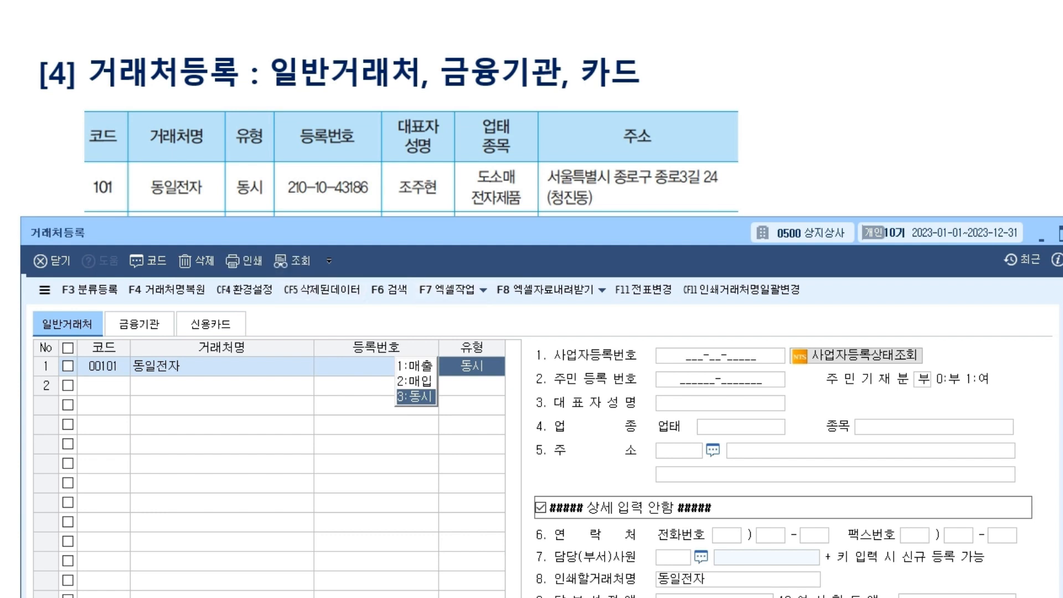
key("Return")
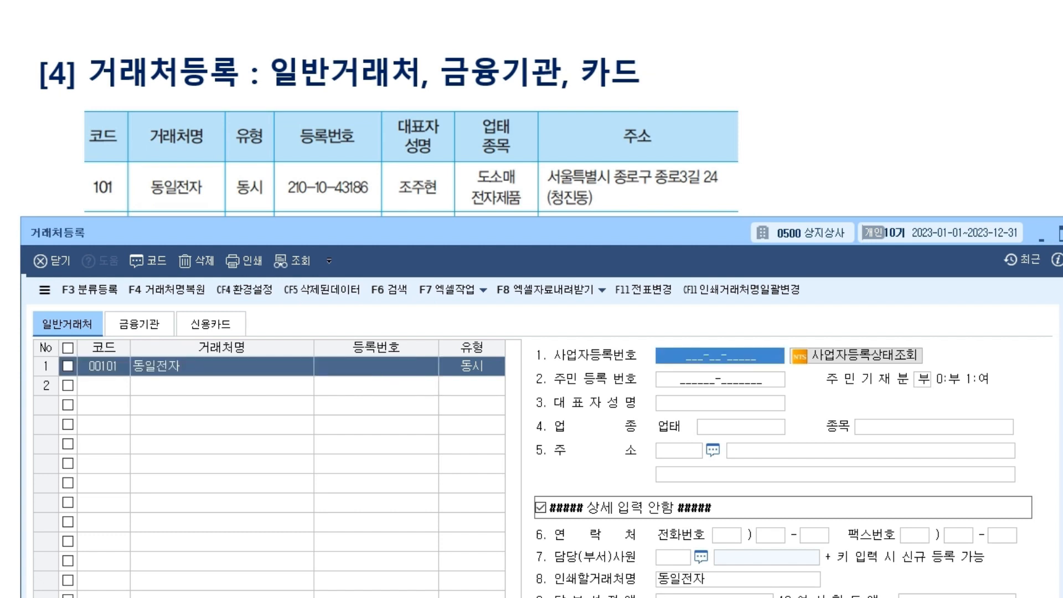
left_click(472, 366)
key("Return")
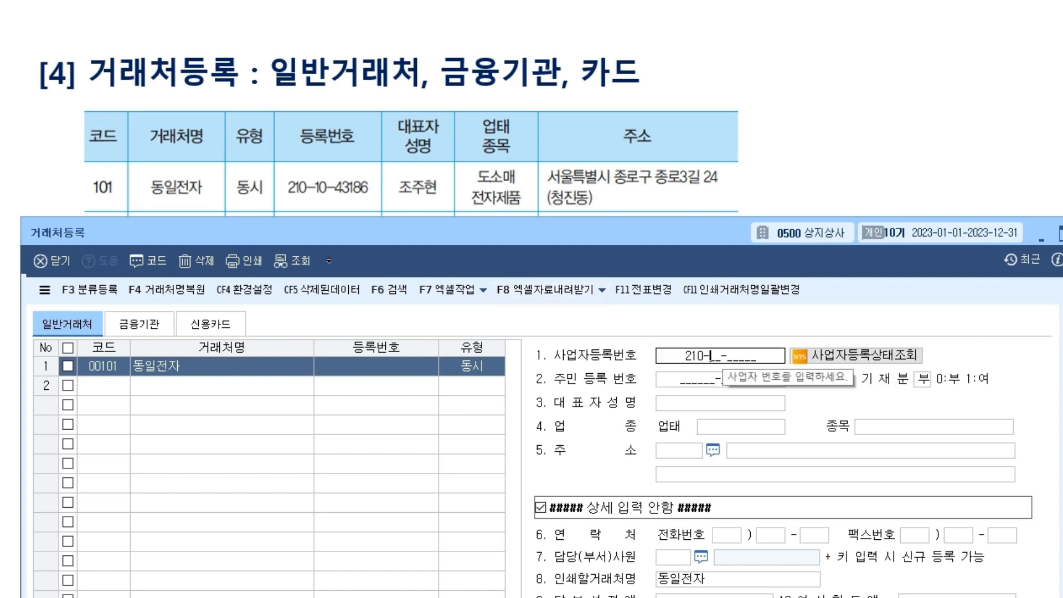
key("Return")
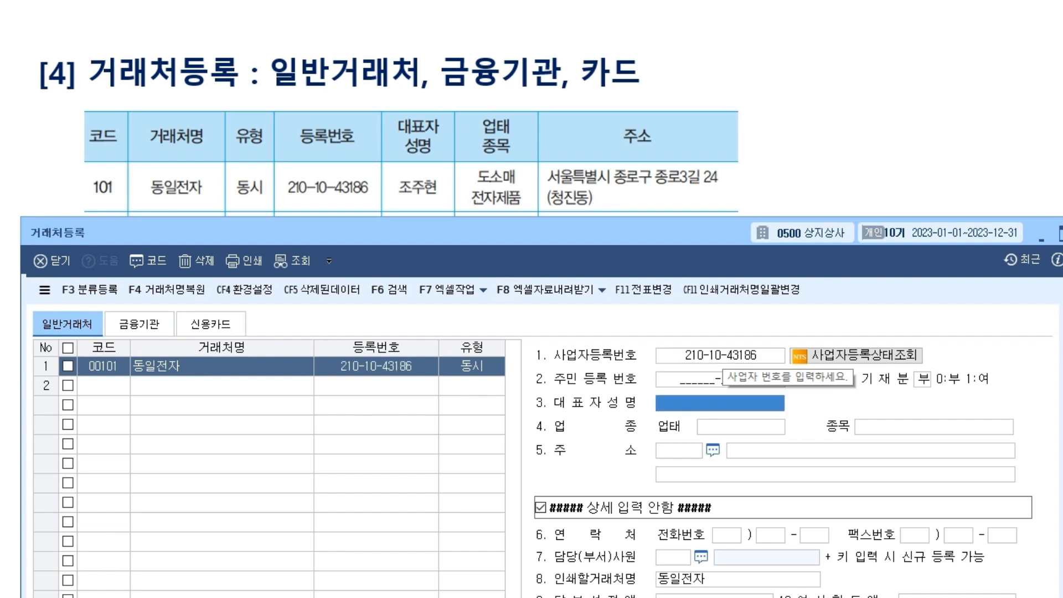
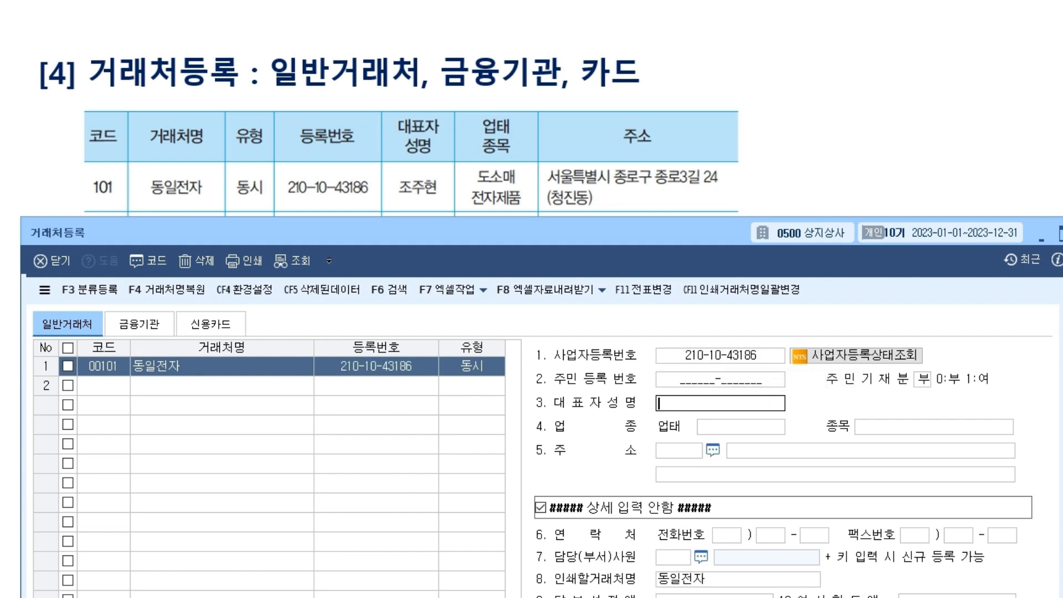
key("Return")
type("도소매")
key("Return")
type("전자제품")
key("Return")
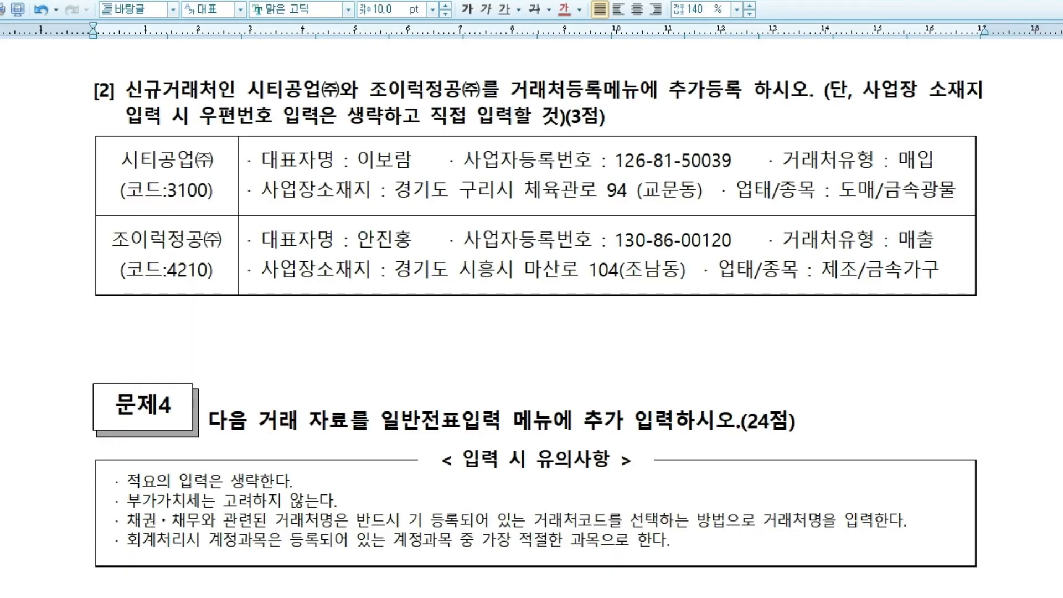
Mark up problem [2]: the new customers, codes 3100 and 4210, 추가등록 and the score, then clear.
mouse_move(101, 54)
left_mouse_down()
mouse_move(63, 55)
mouse_move(89, 67)
left_mouse_up()
left_click_drag(248, 95, 458, 96)
mouse_move(508, 62)
left_mouse_down()
mouse_move(507, 102)
mouse_move(599, 58)
mouse_move(604, 103)
left_mouse_up()
mouse_move(503, 98)
left_mouse_down()
mouse_move(745, 87)
mouse_move(829, 65)
left_mouse_up()
mouse_move(814, 55)
left_mouse_down()
mouse_move(829, 59)
mouse_move(821, 73)
left_mouse_up()
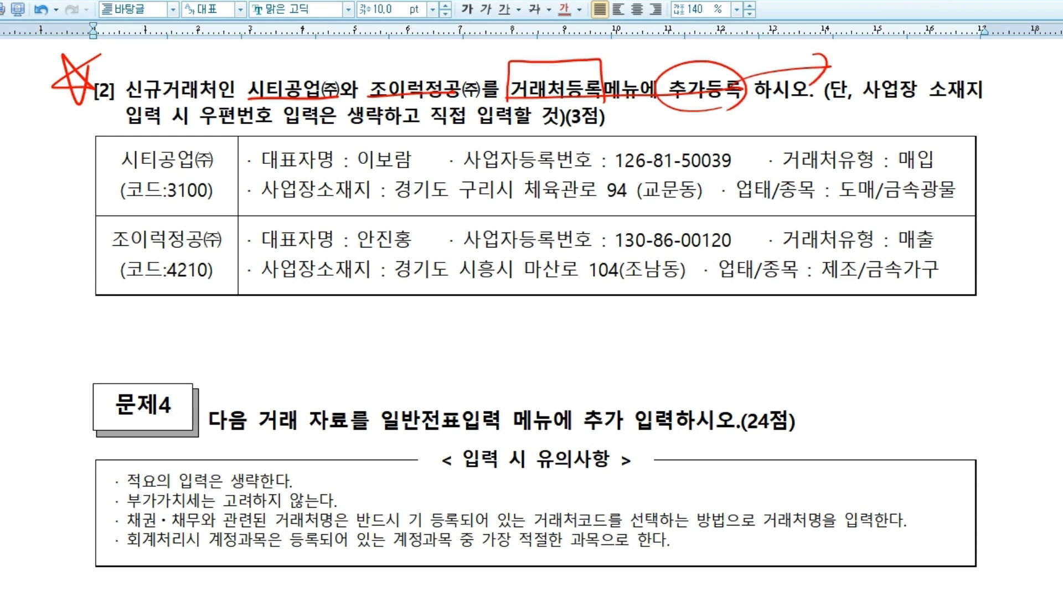
left_click_drag(183, 125, 216, 199)
mouse_move(210, 294)
left_mouse_down()
mouse_move(94, 230)
mouse_move(183, 296)
left_mouse_up()
left_click_drag(160, 198, 224, 195)
left_click_drag(173, 282, 235, 281)
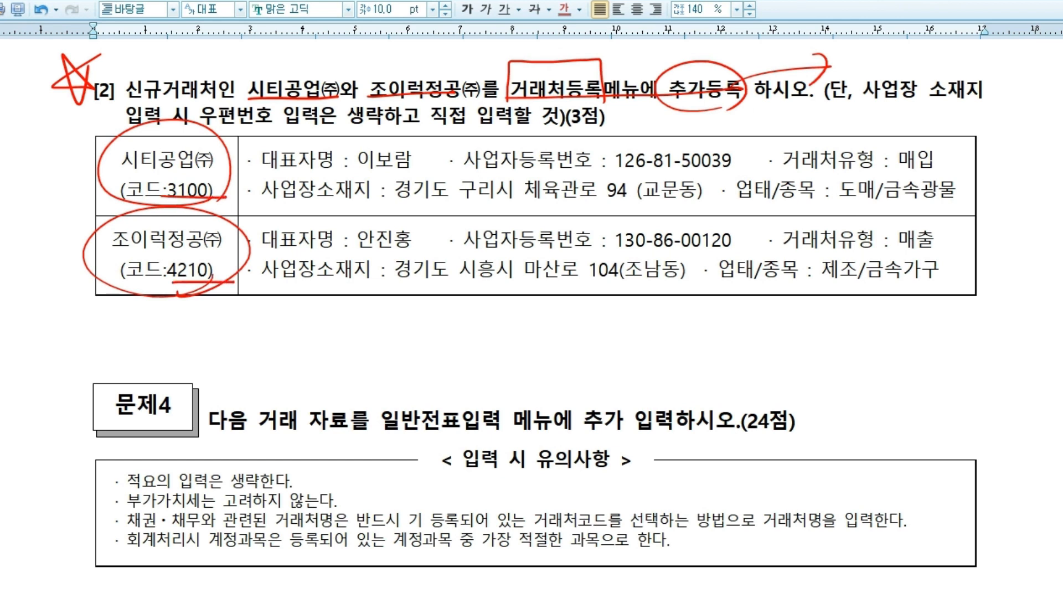
mouse_move(612, 120)
left_mouse_down()
mouse_move(631, 108)
mouse_move(621, 122)
left_mouse_up()
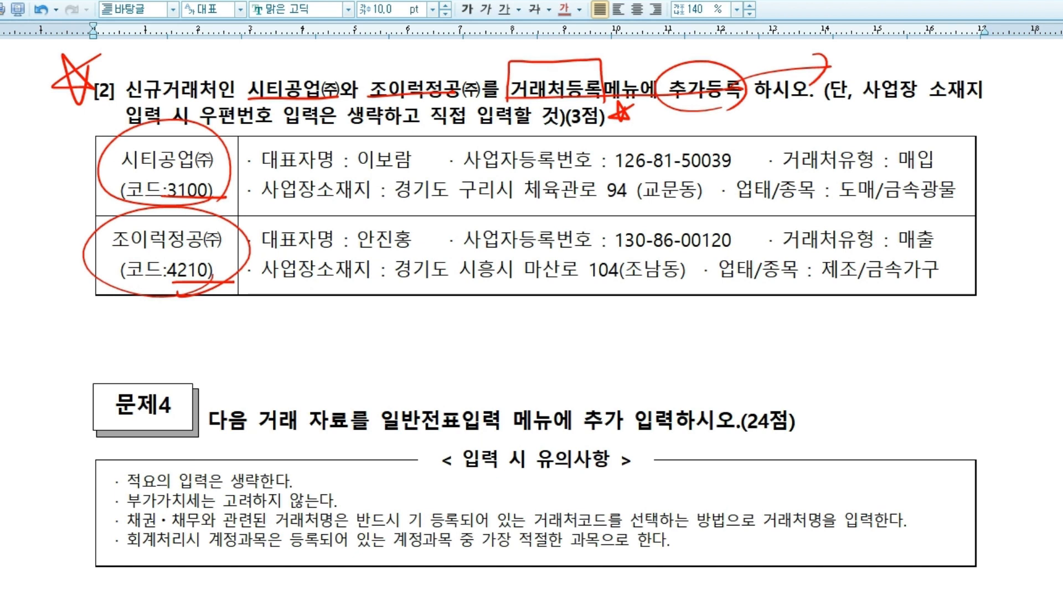
key("Escape")
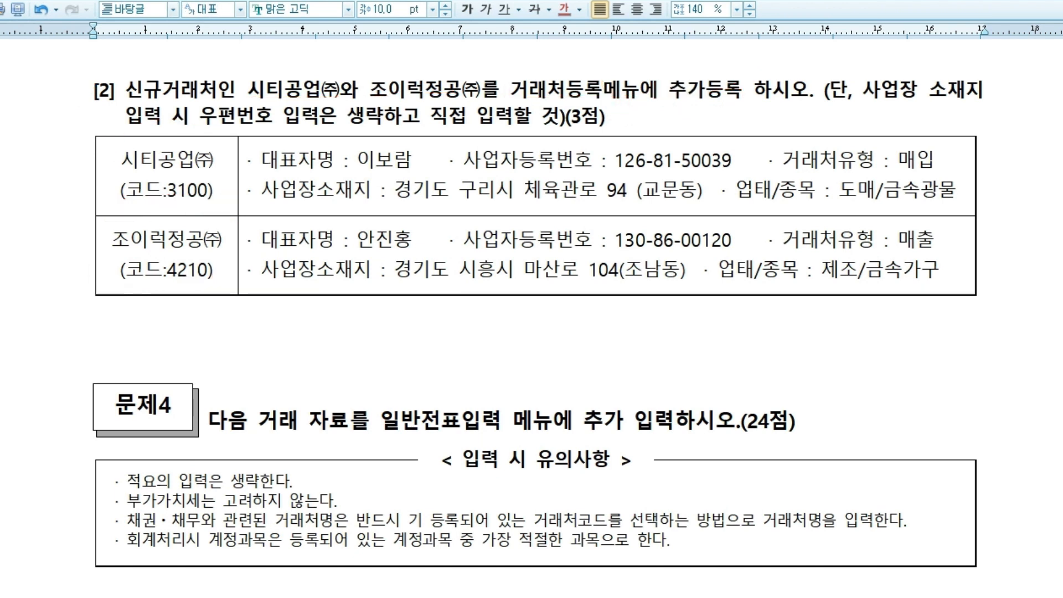
Highlight the address-entry condition and 직접 입력, link the details table to 생략하고, then erase all marks.
left_click_drag(823, 89, 978, 89)
left_click_drag(120, 117, 410, 102)
mouse_move(512, 129)
left_mouse_down()
mouse_move(518, 105)
mouse_move(512, 122)
mouse_move(481, 114)
left_mouse_up()
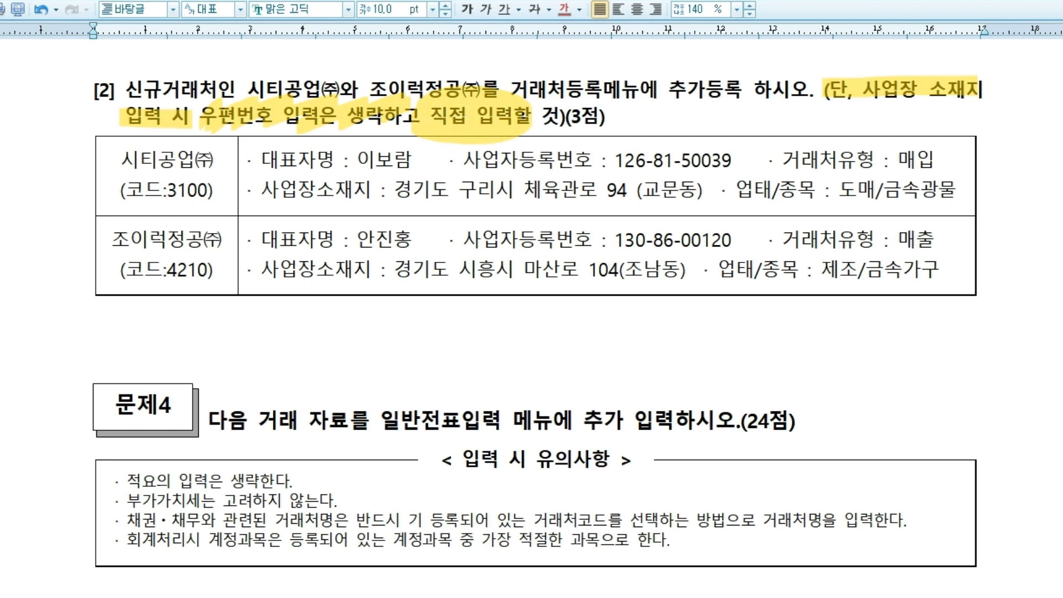
mouse_move(598, 309)
left_mouse_down()
mouse_move(670, 297)
mouse_move(801, 224)
mouse_move(822, 198)
mouse_move(870, 210)
mouse_move(897, 244)
mouse_move(603, 222)
mouse_move(897, 316)
left_mouse_up()
mouse_move(803, 290)
left_mouse_down()
mouse_move(352, 119)
mouse_move(387, 130)
left_mouse_up()
left_click_drag(188, 139, 554, 133)
left_click_drag(488, 89, 510, 144)
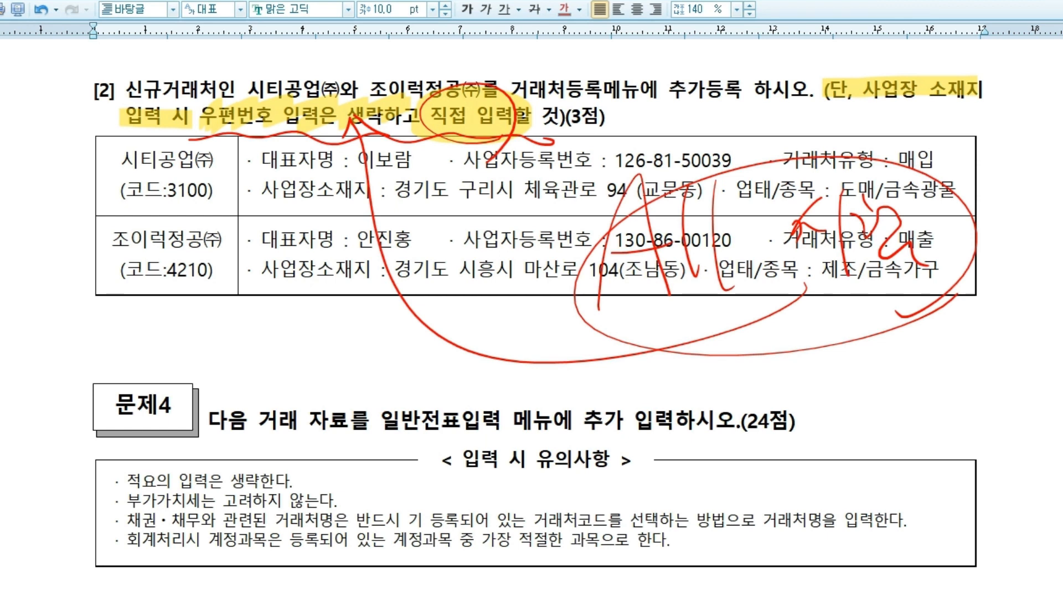
key("Escape")
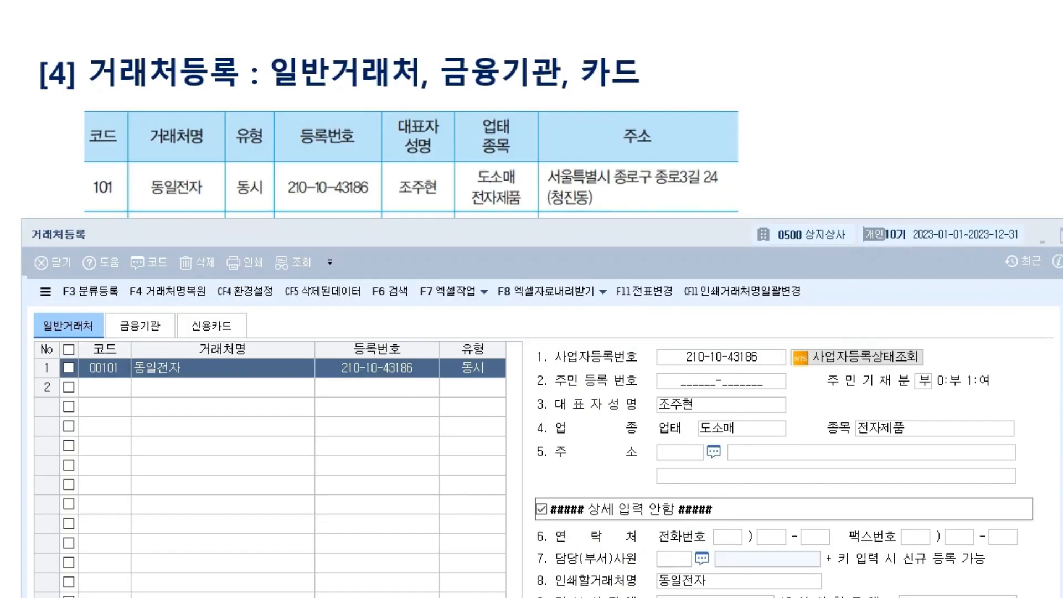
left_click(803, 452)
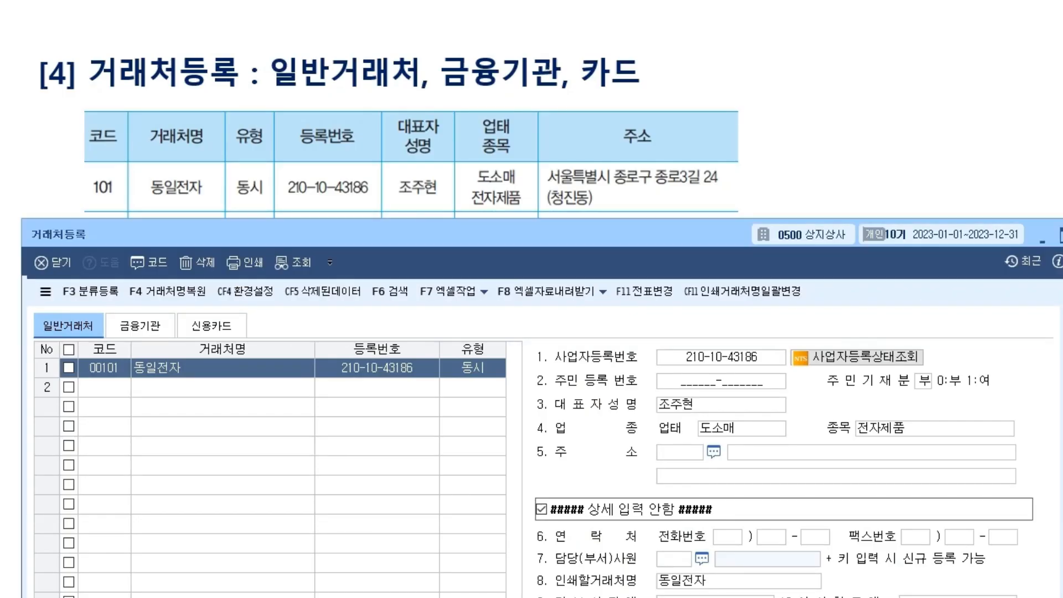
left_click(687, 452)
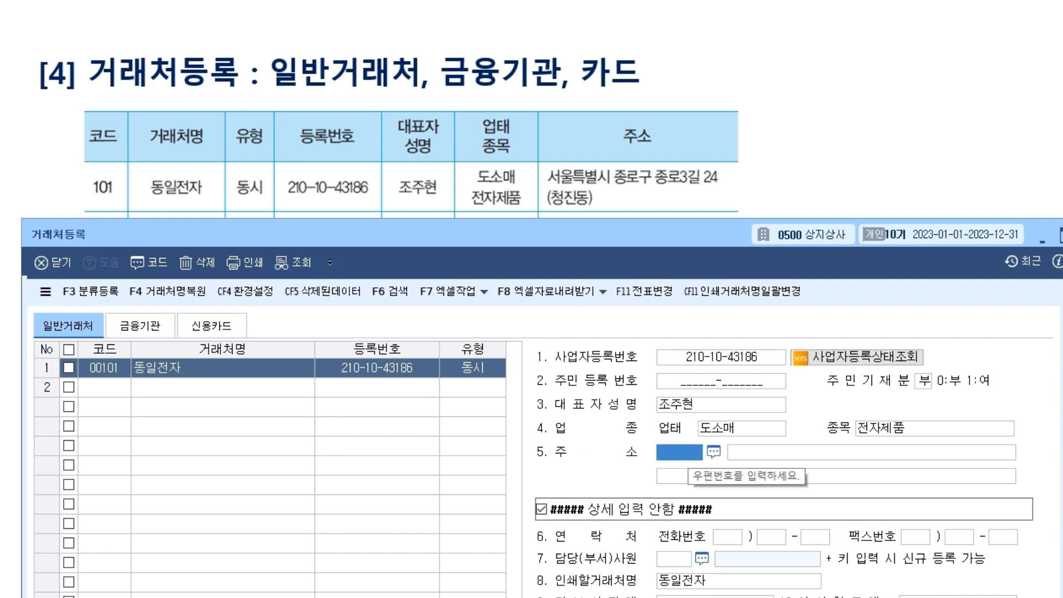
left_click(803, 452)
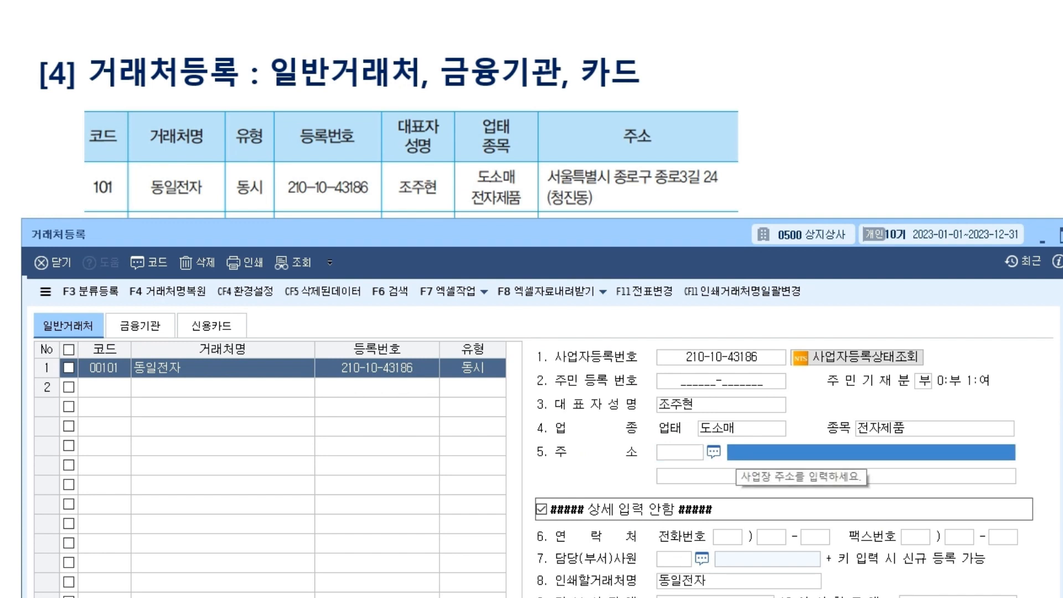
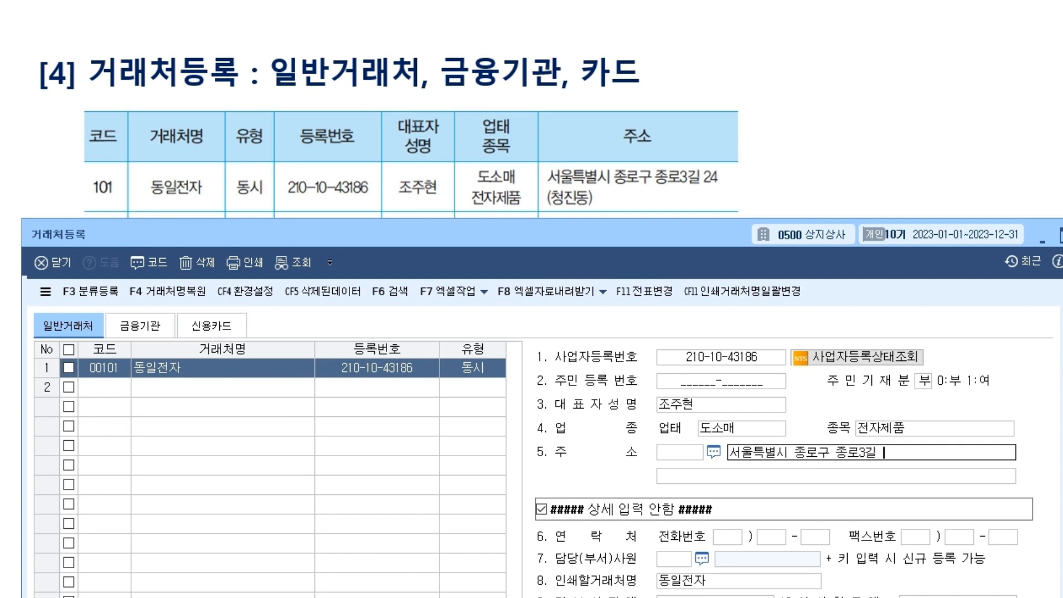
key("Return")
type("(")
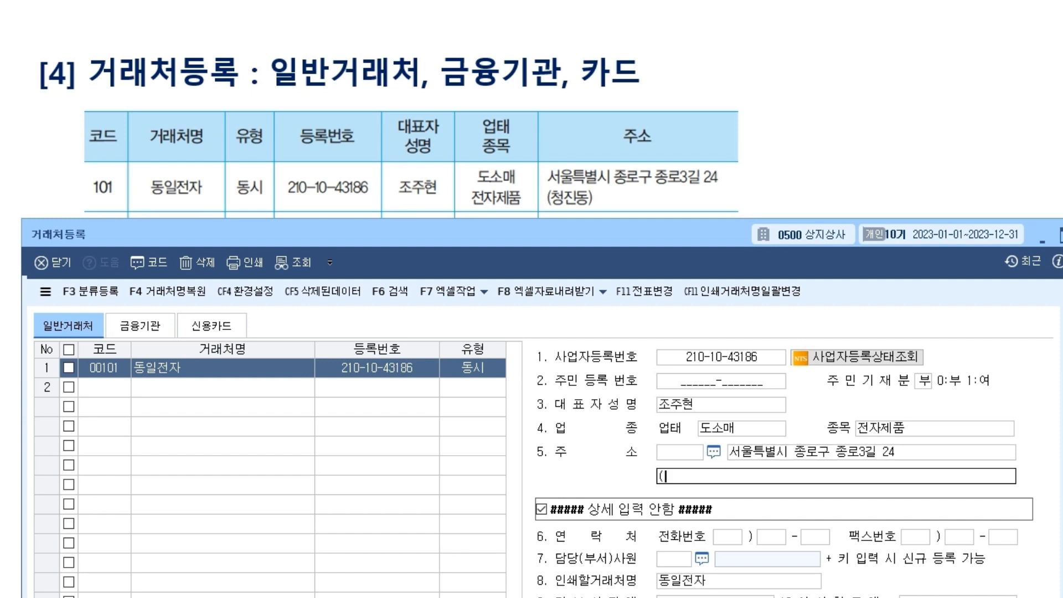
type("청진동)")
key("Return")
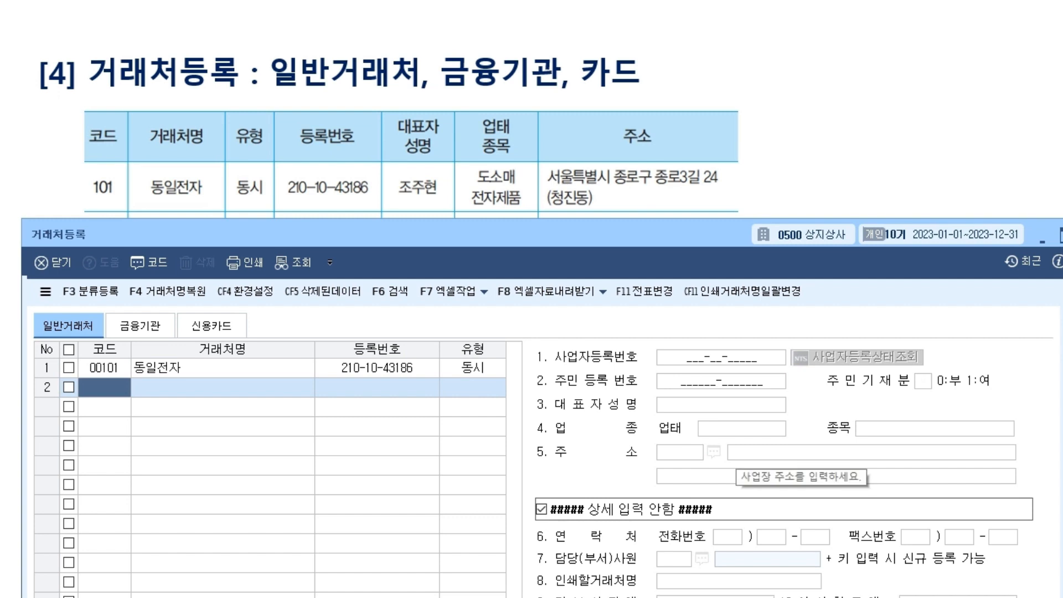
Remove the stray 9 from the code field and recheck 동일전자's saved address.
type("9")
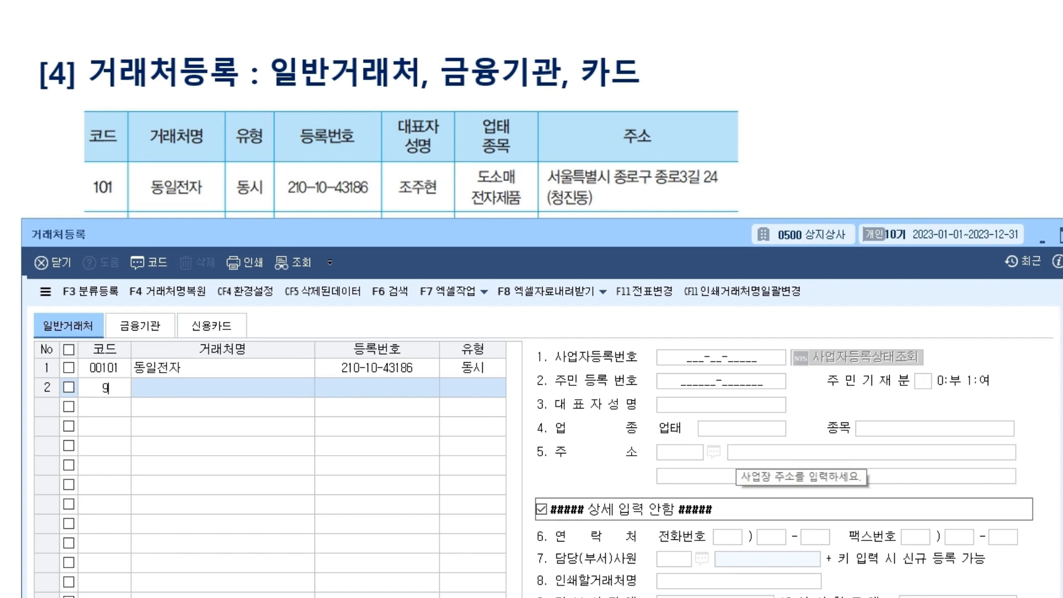
key("BackSpace")
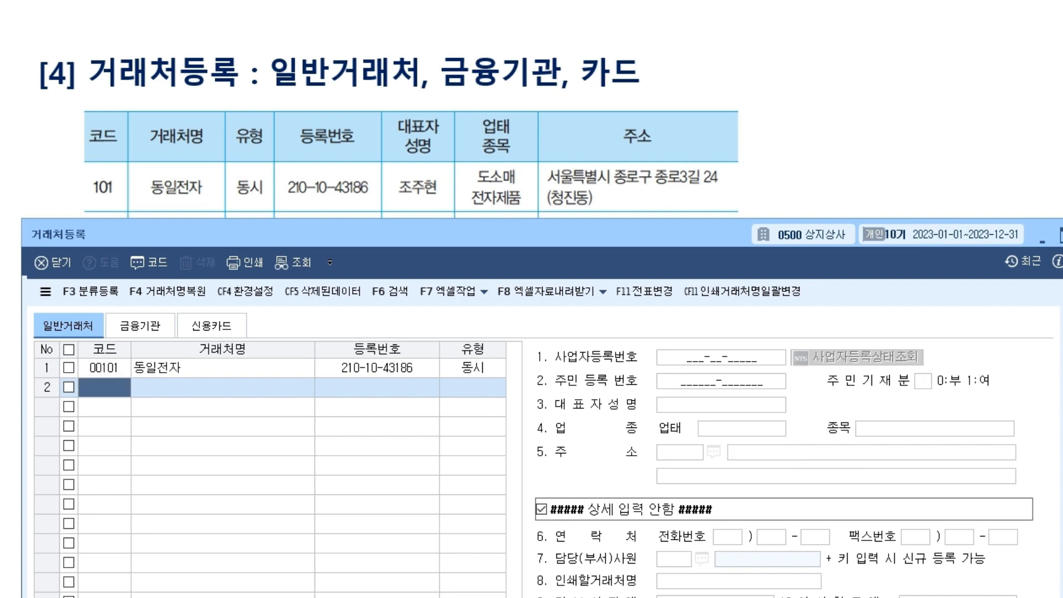
key("Return")
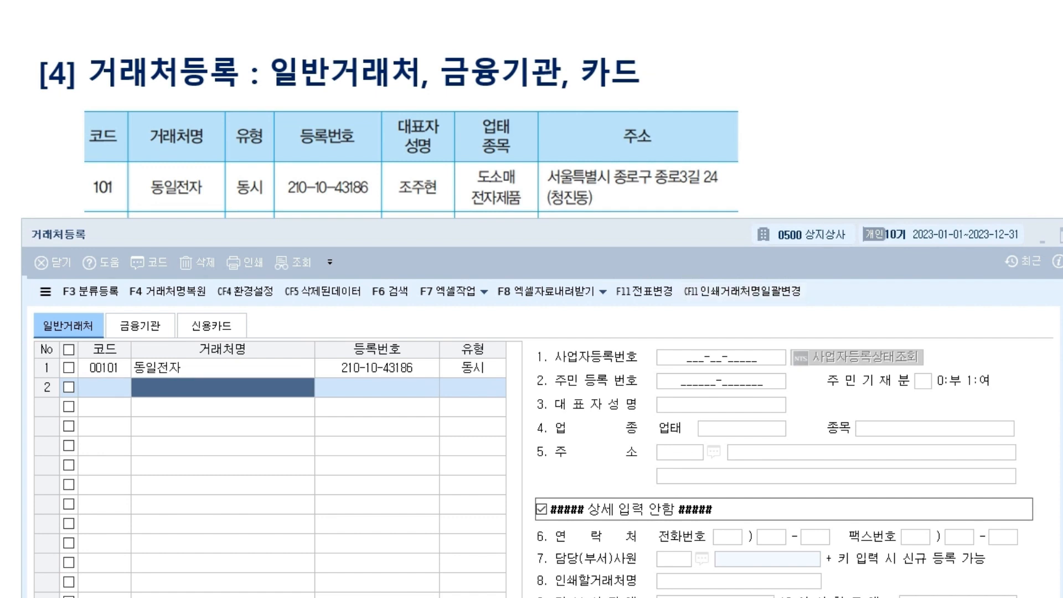
left_click(222, 368)
left_click(853, 453)
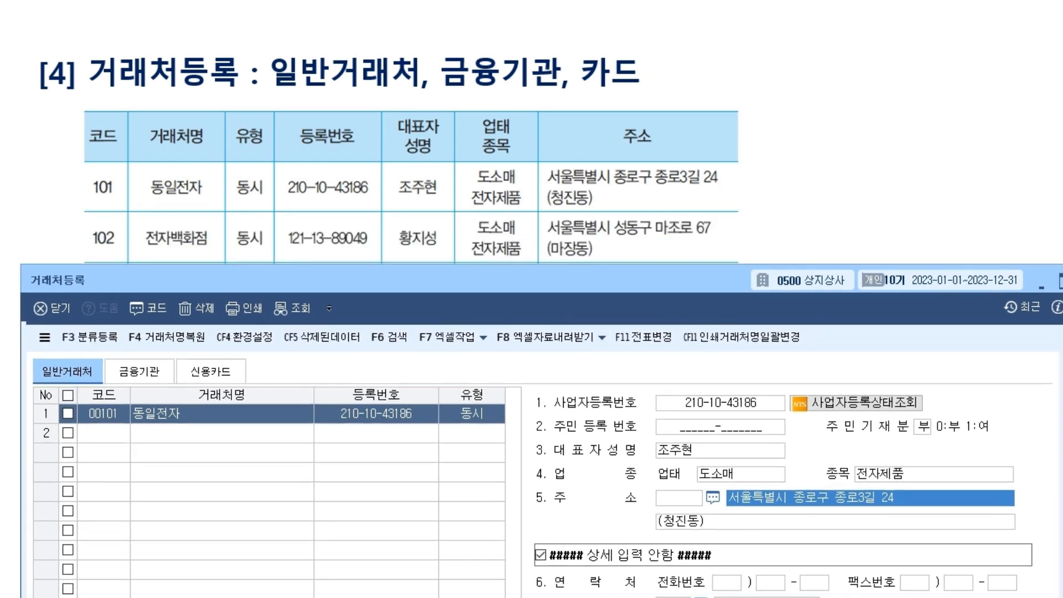
Add customer 00102 전자백화점 in row 2 with type 3:동시.
left_click(104, 433)
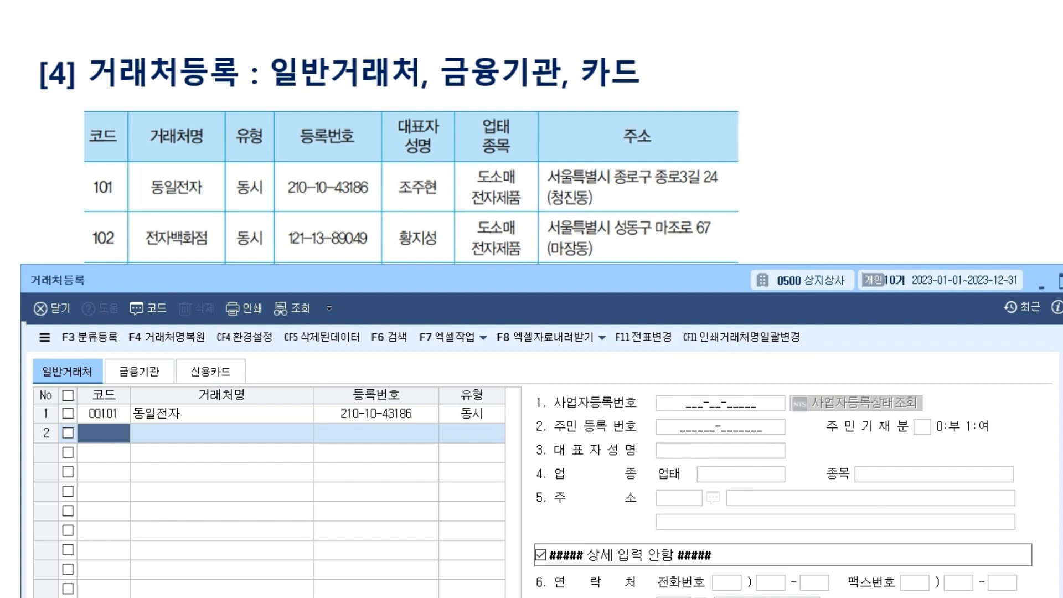
type("102")
key("Return")
type("전자백화점")
key("Return")
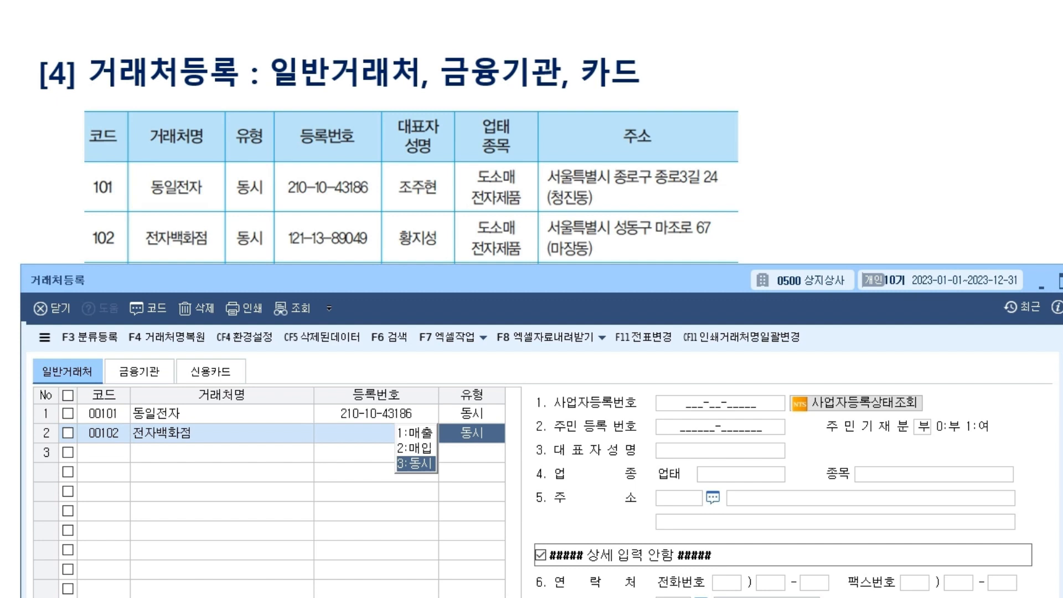
key("Return")
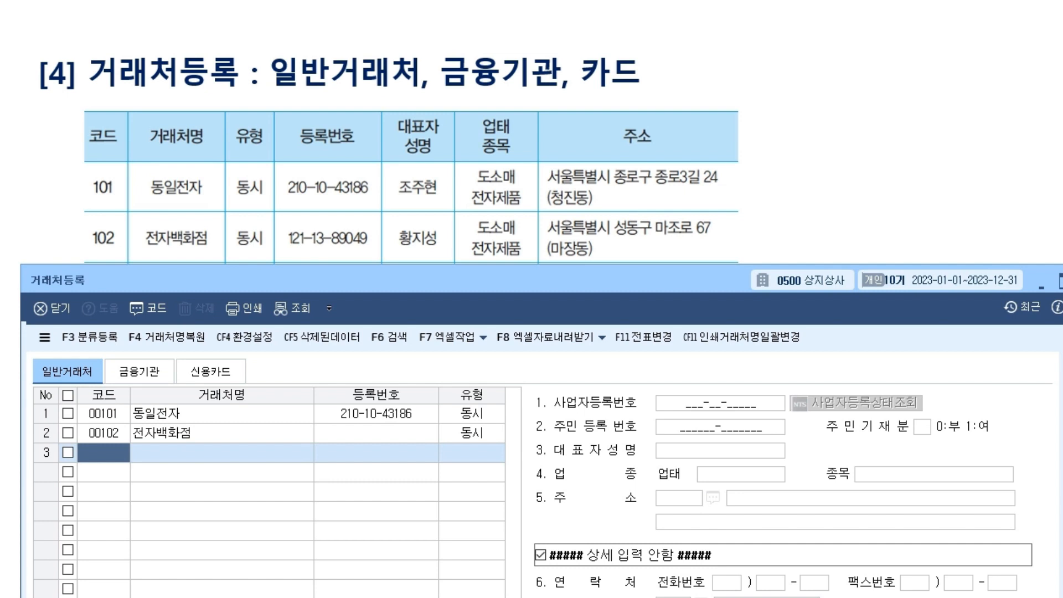
Reselect the 전자백화점 row and go to its registration number field.
left_click(103, 433)
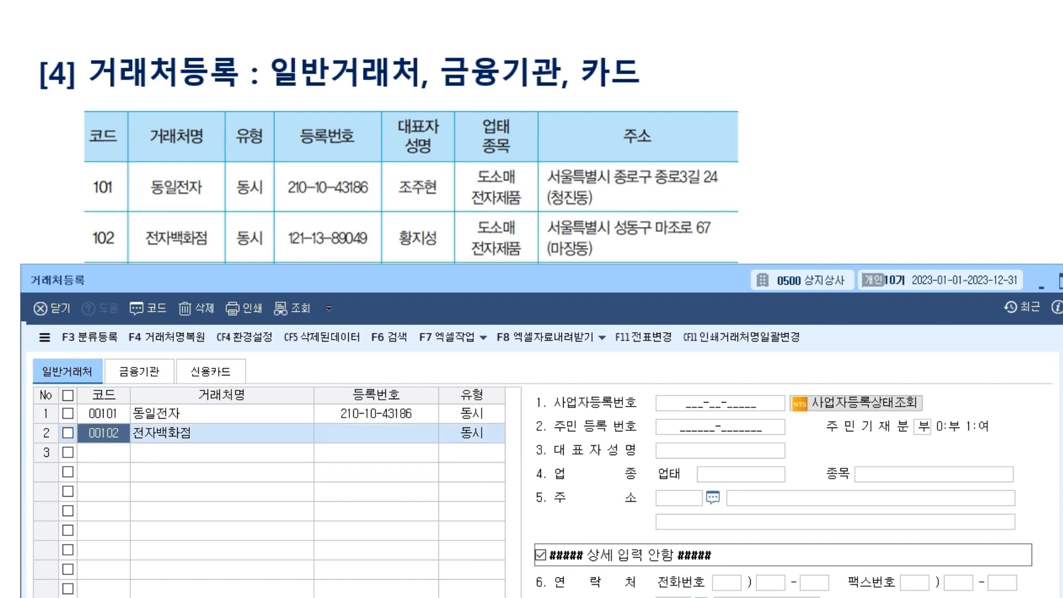
left_click(104, 452)
left_click(104, 433)
left_click(771, 403)
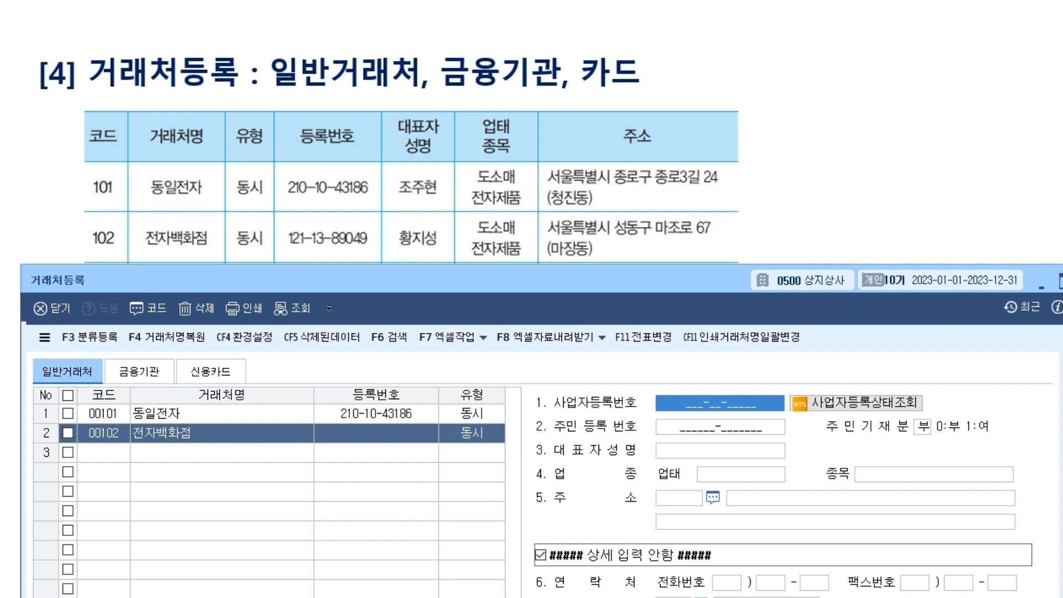
left_click(485, 434)
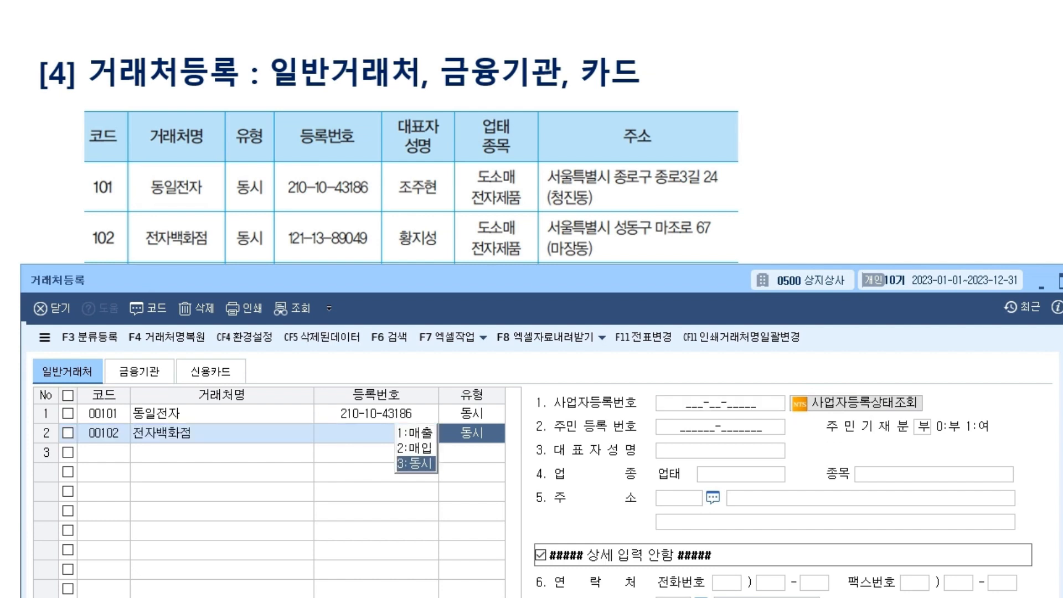
key("Return")
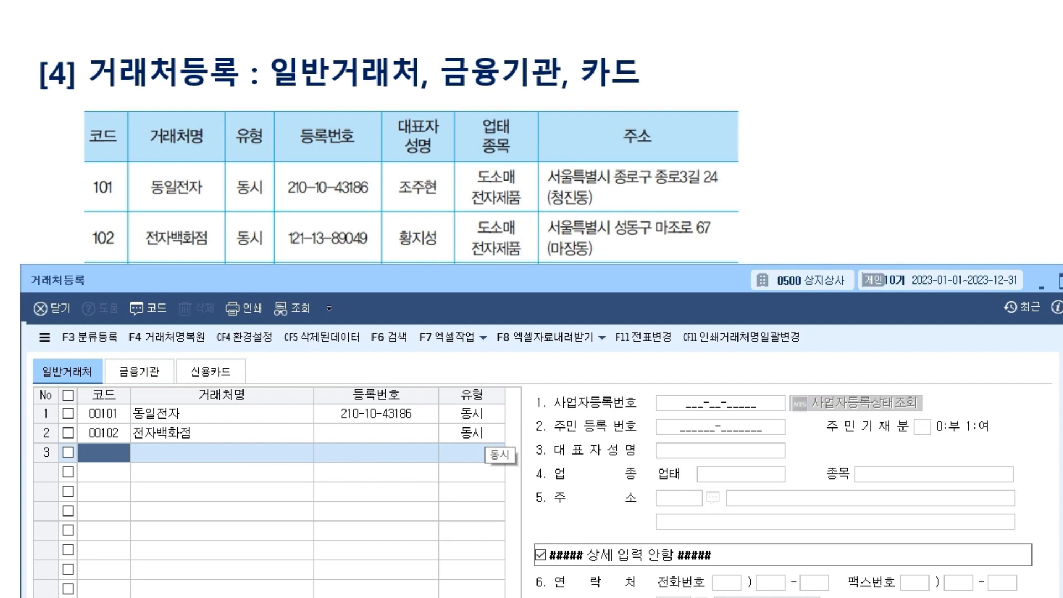
left_click(485, 434)
key("Return")
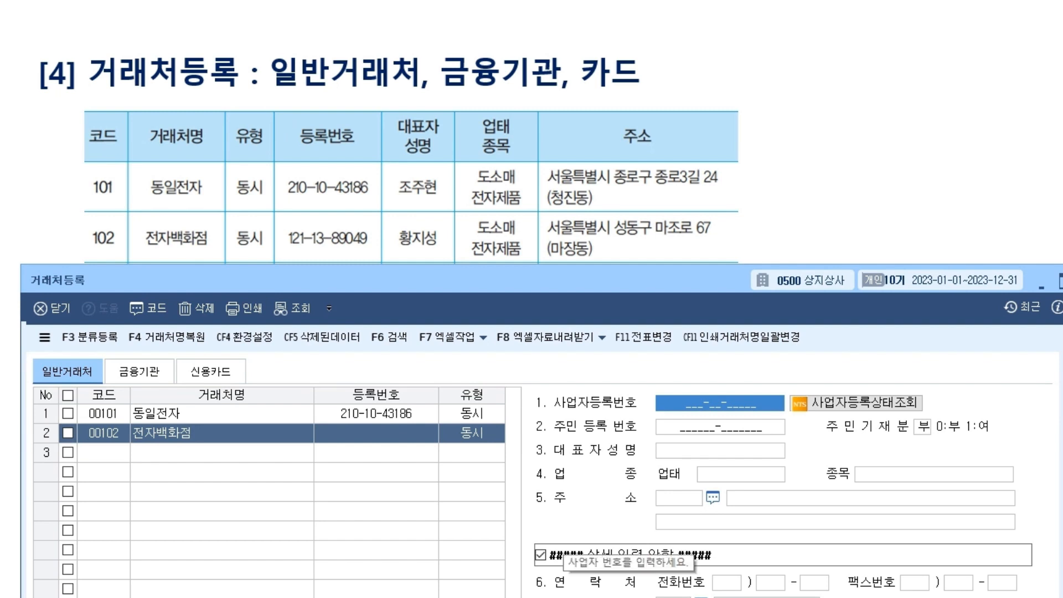
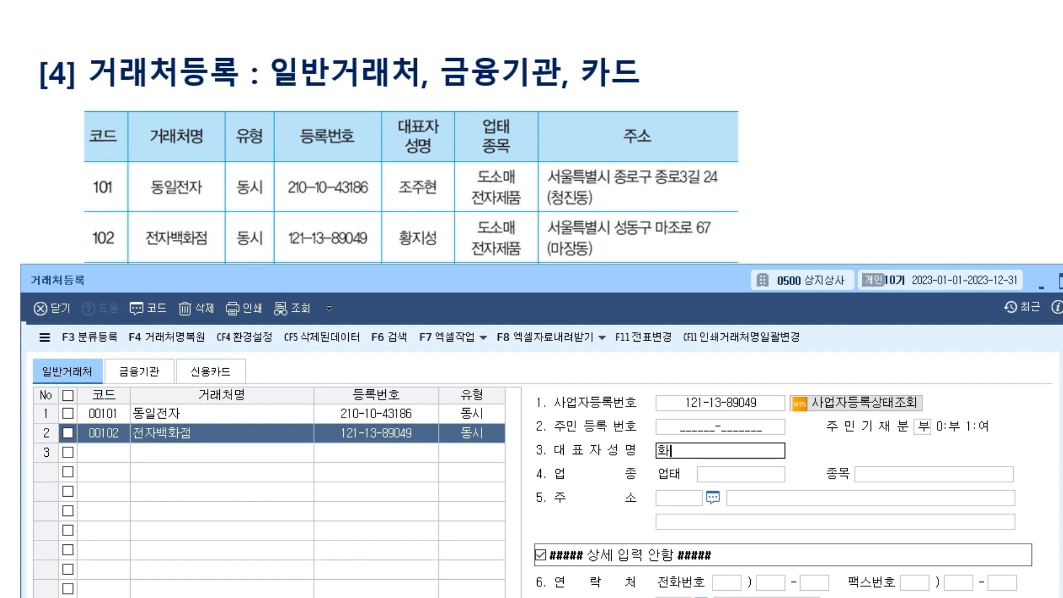
key("Return")
type("도소매")
key("Return")
type("전자제품")
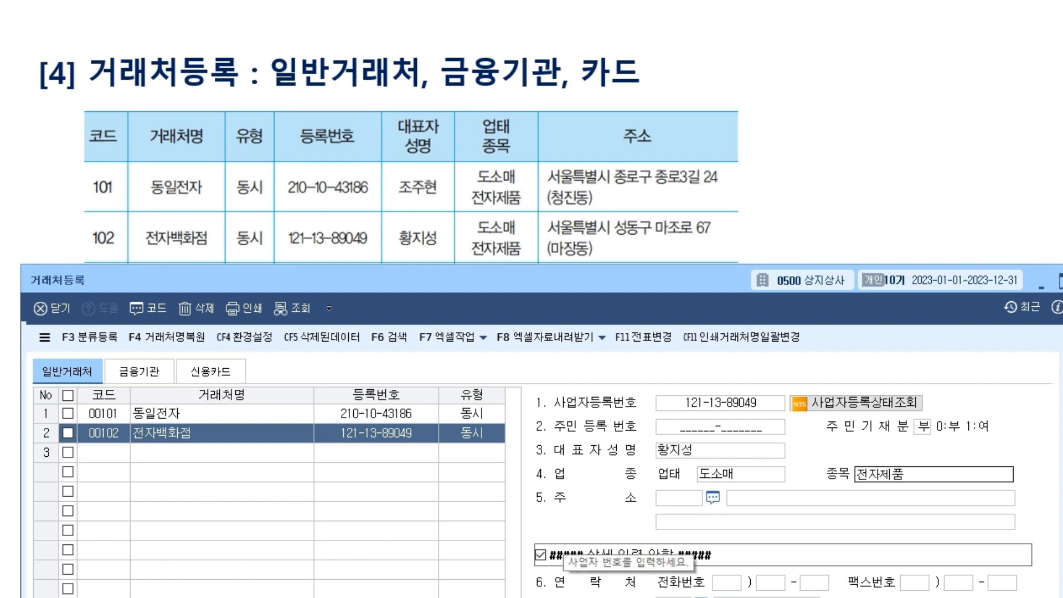
key("Return")
key("Return")
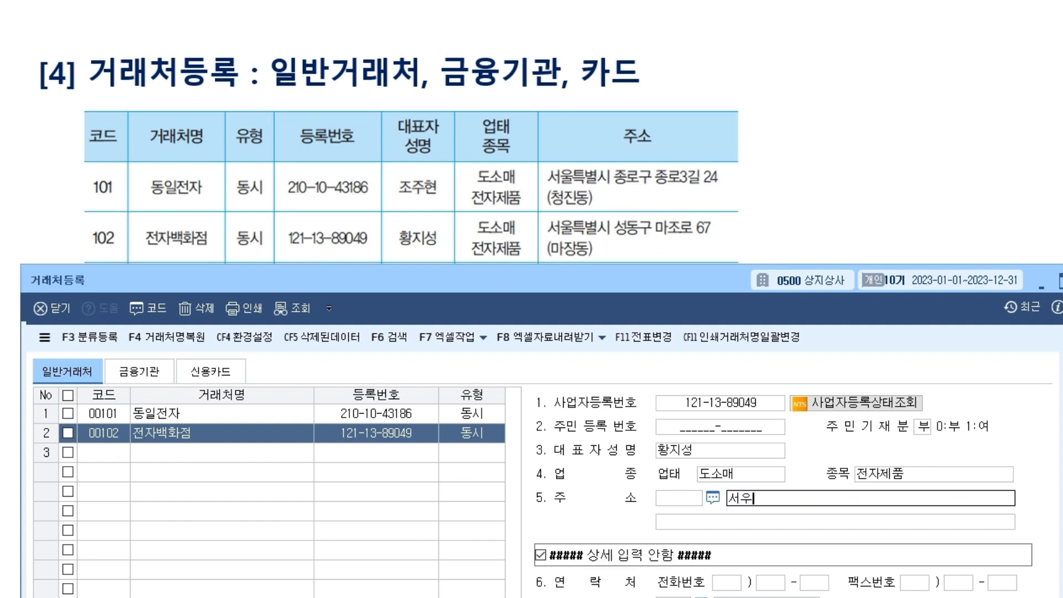
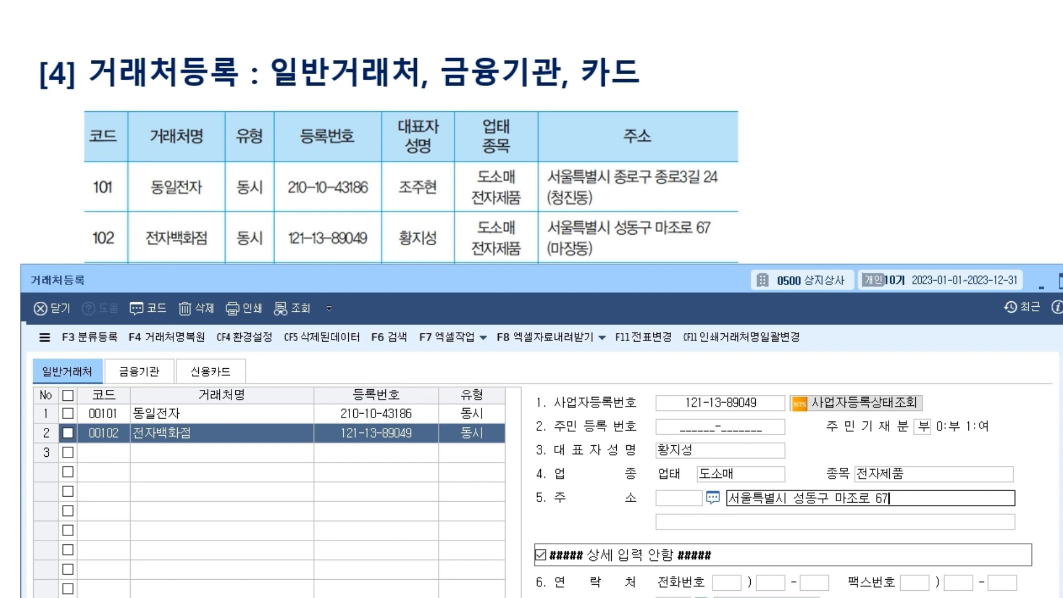
key("Return")
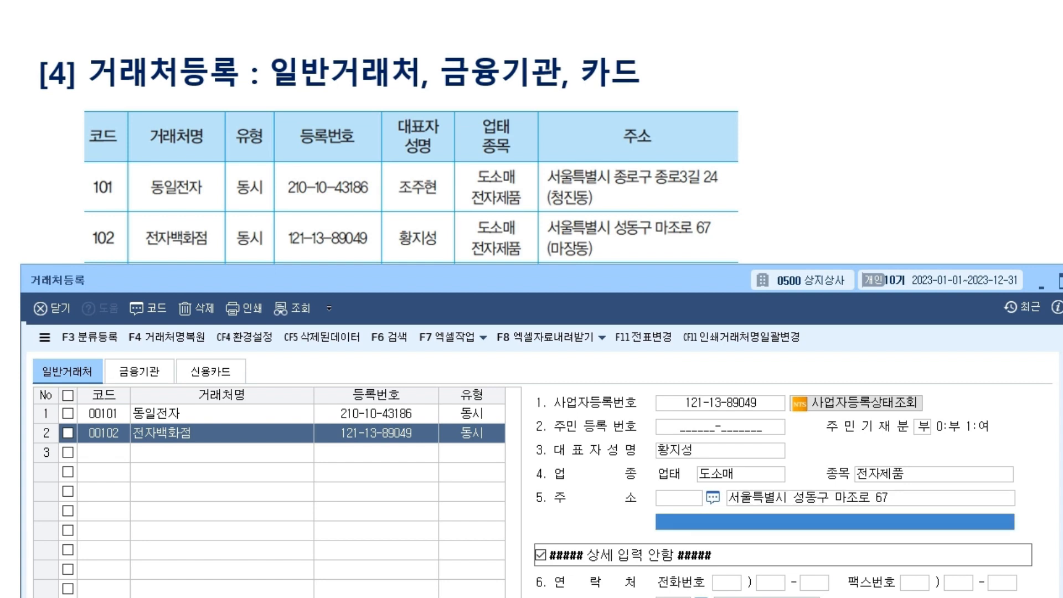
type("(마장동)")
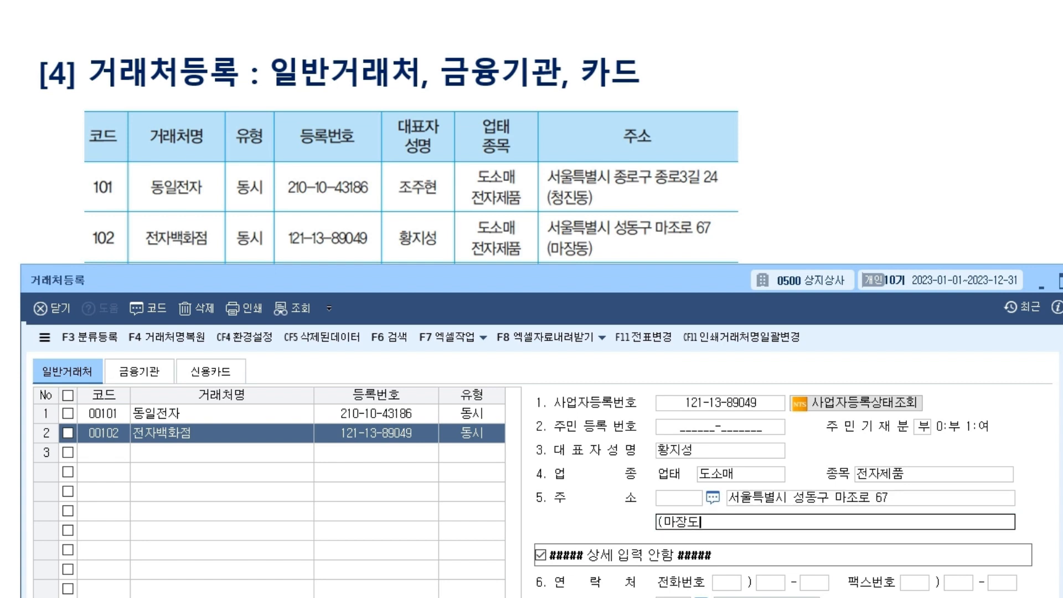
key("Return")
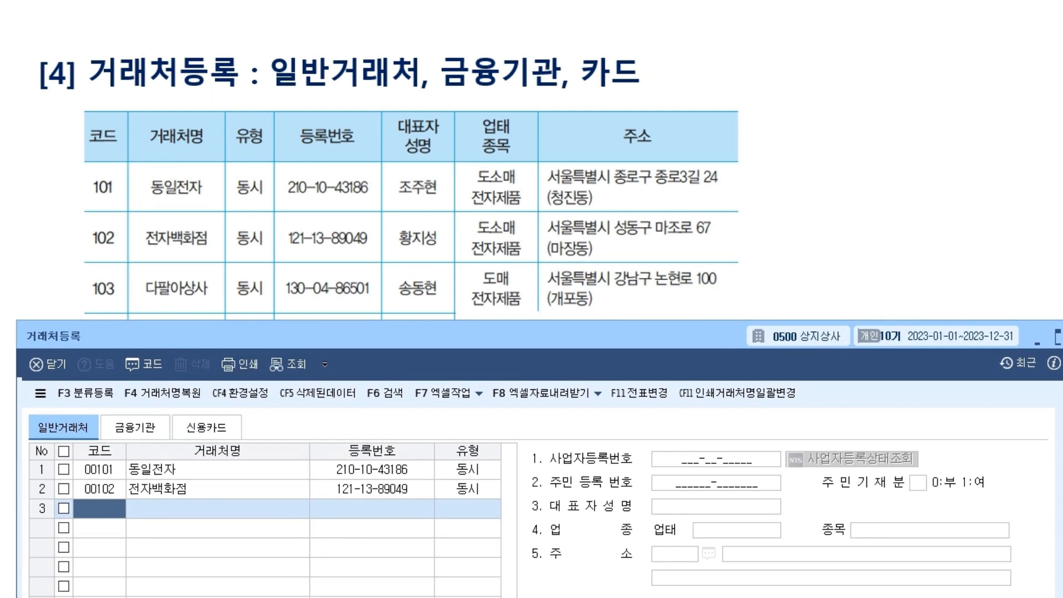
type("103")
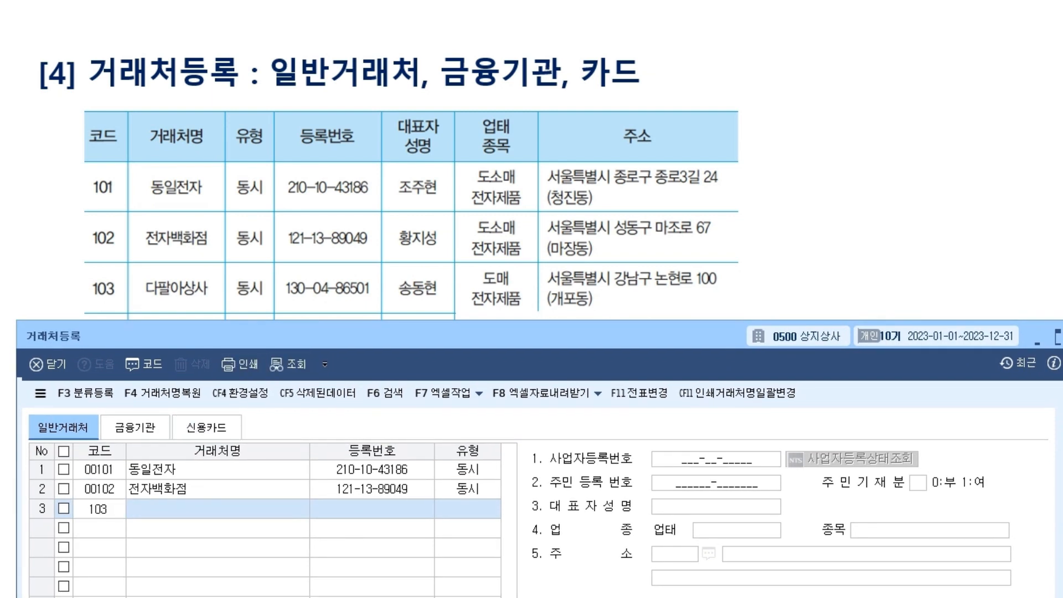
key("Return")
type("다팔아상사")
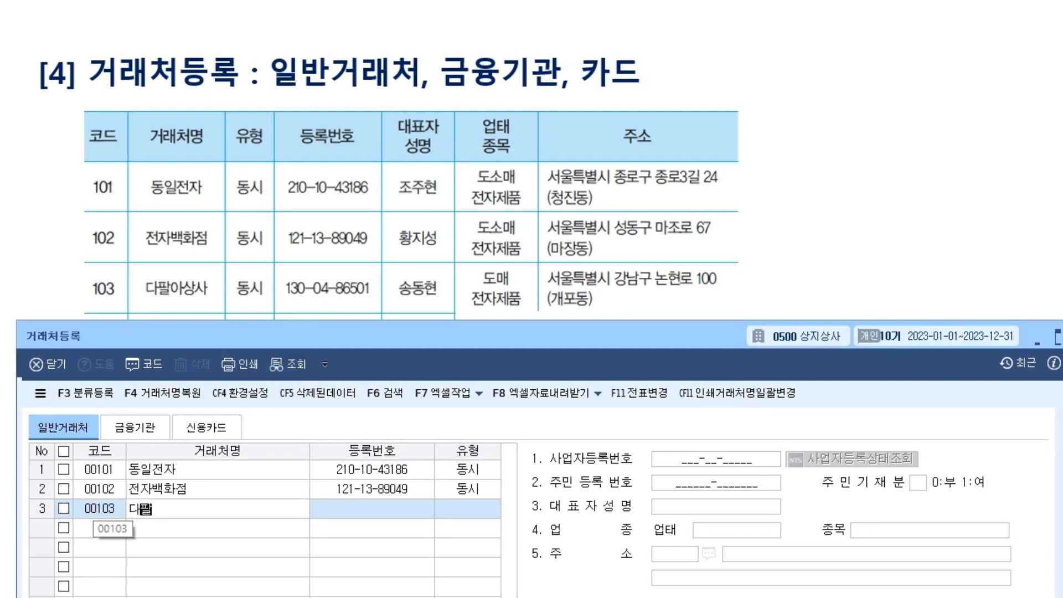
key("Return")
key("Return")
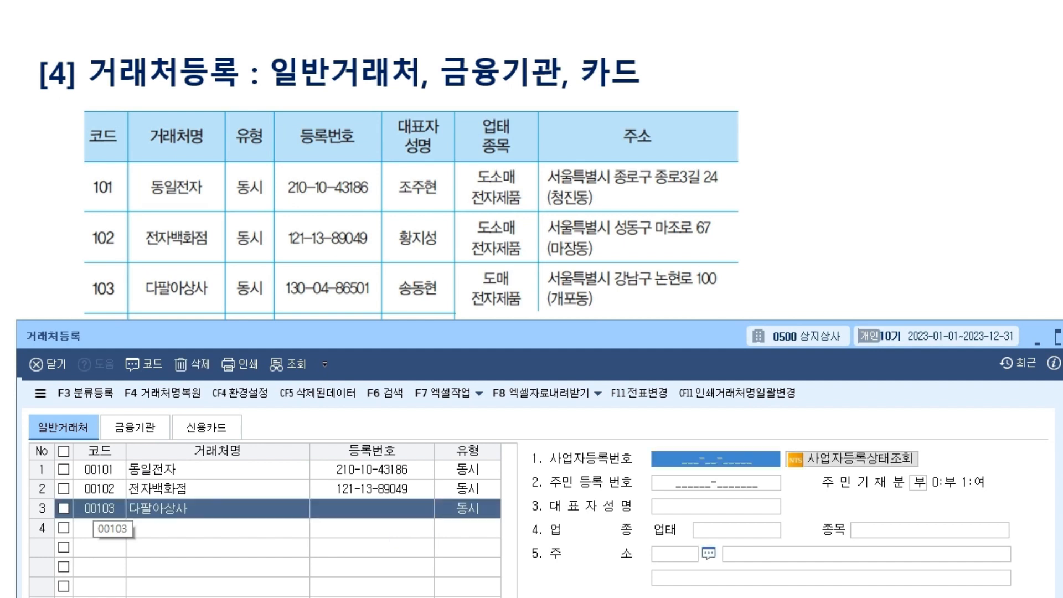
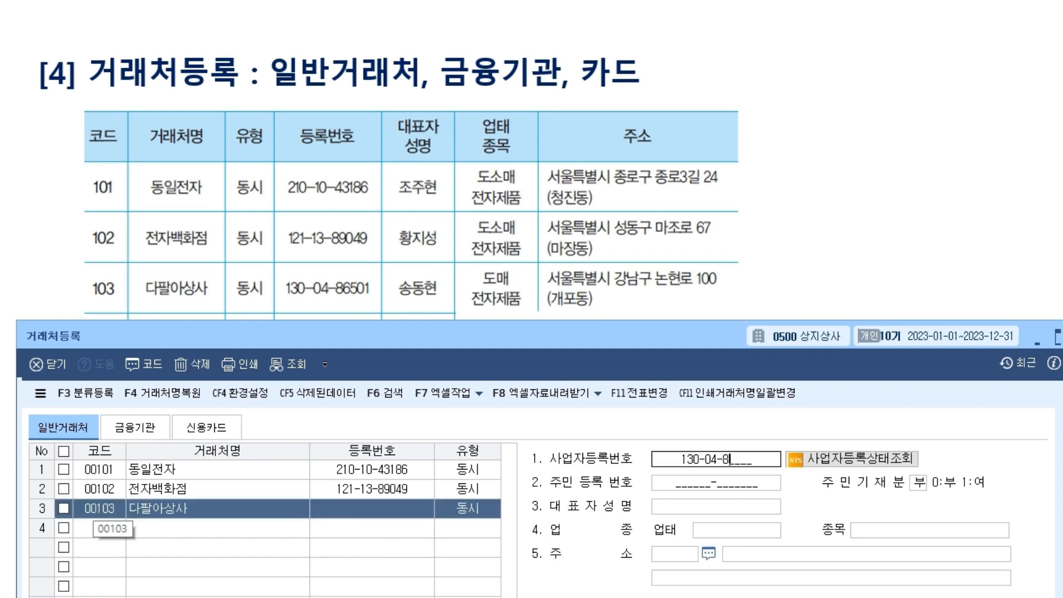
key("Return")
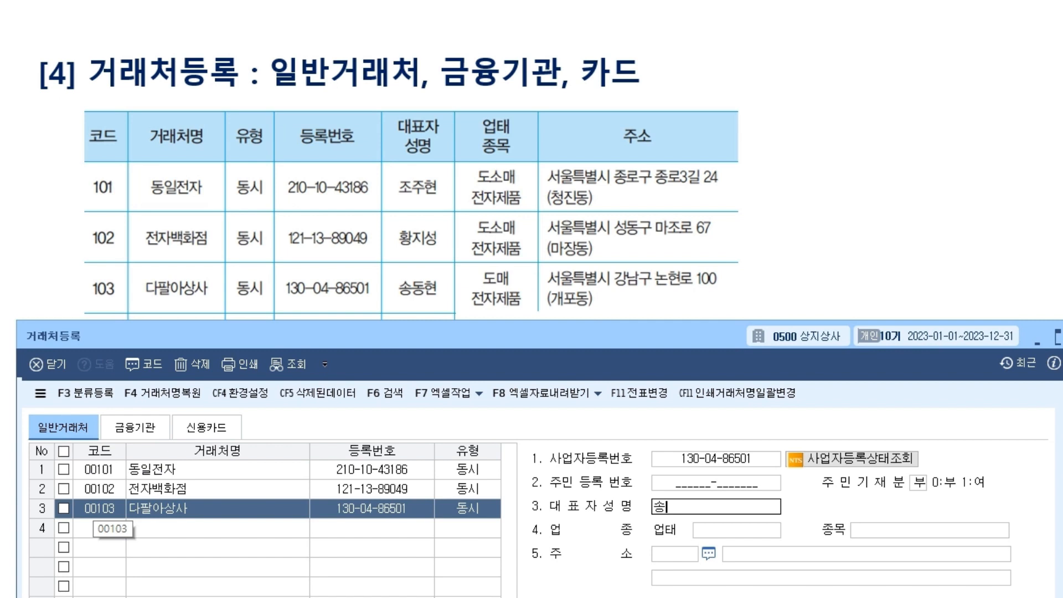
key("Return")
type("도매")
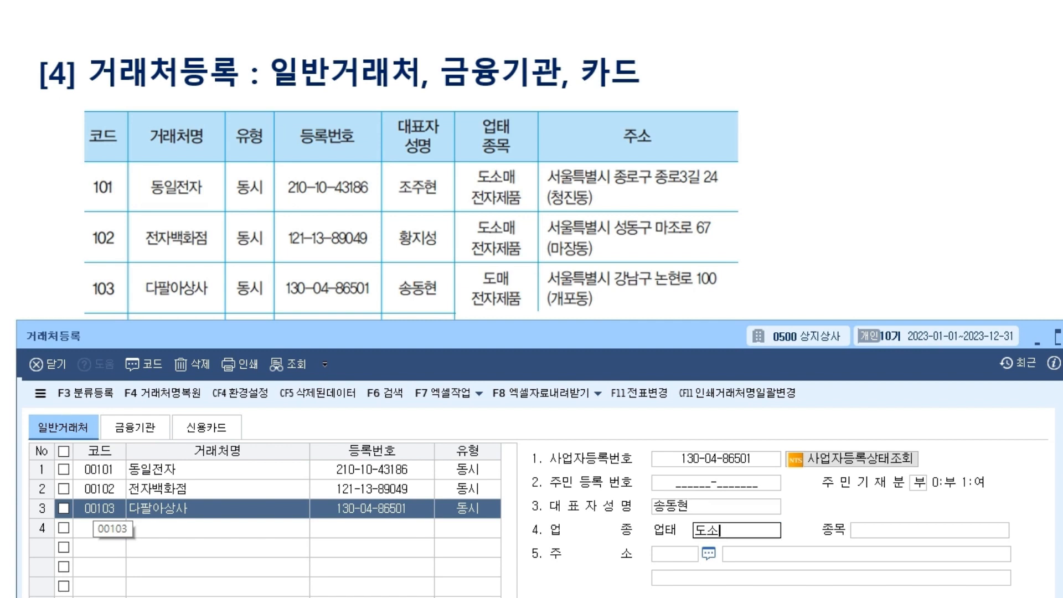
key("Return")
type("전자제품")
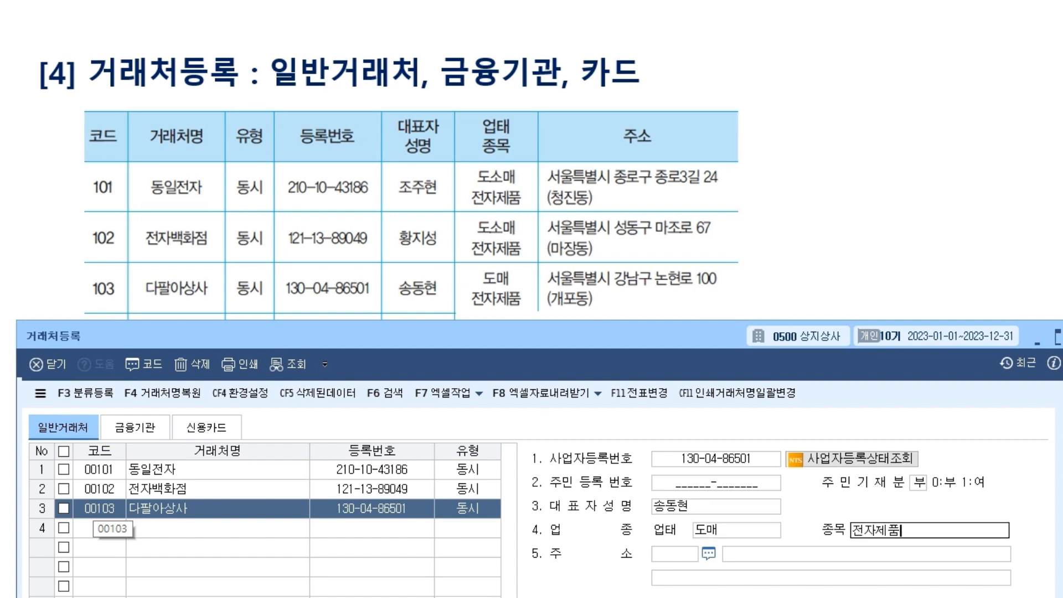
key("Return")
key("Return")
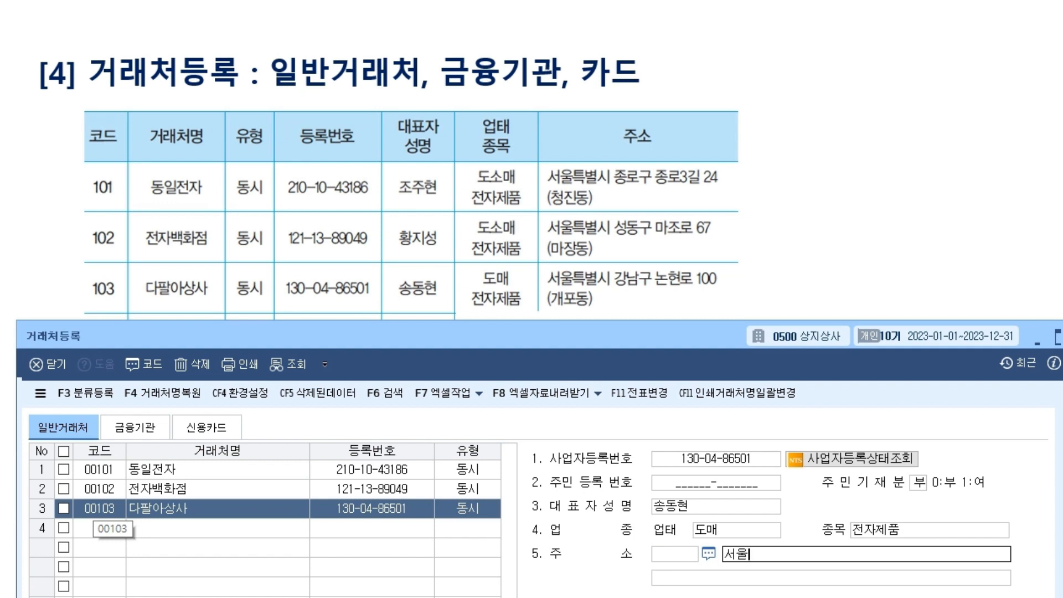
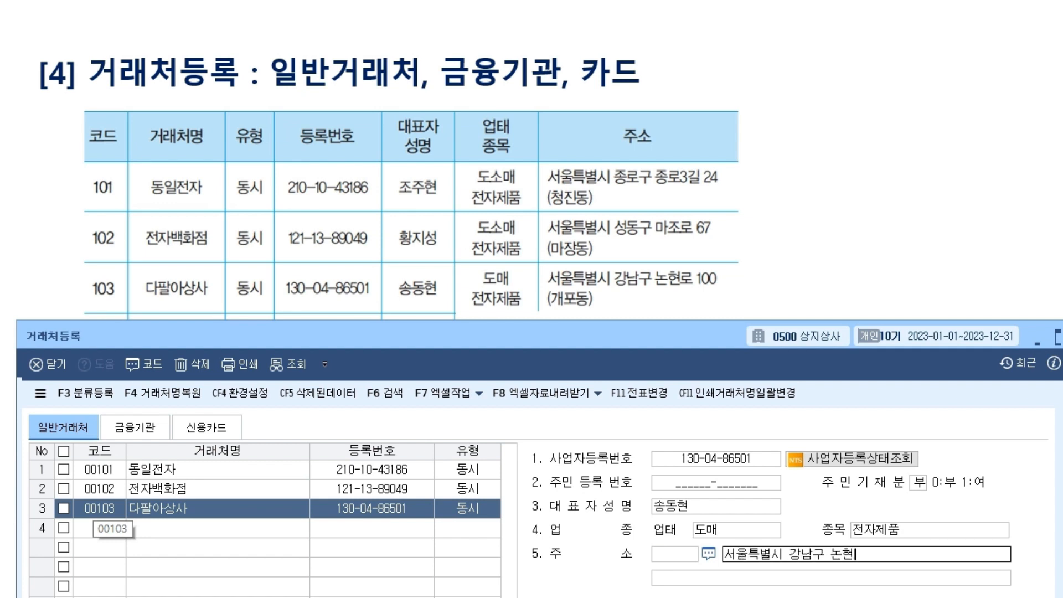
key("Return")
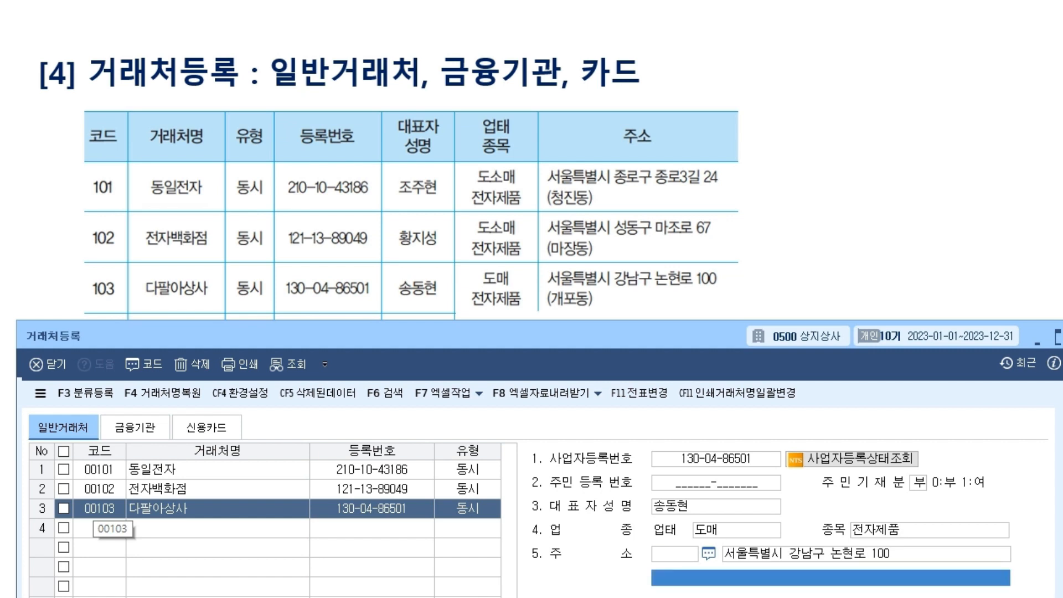
type("(개포동")
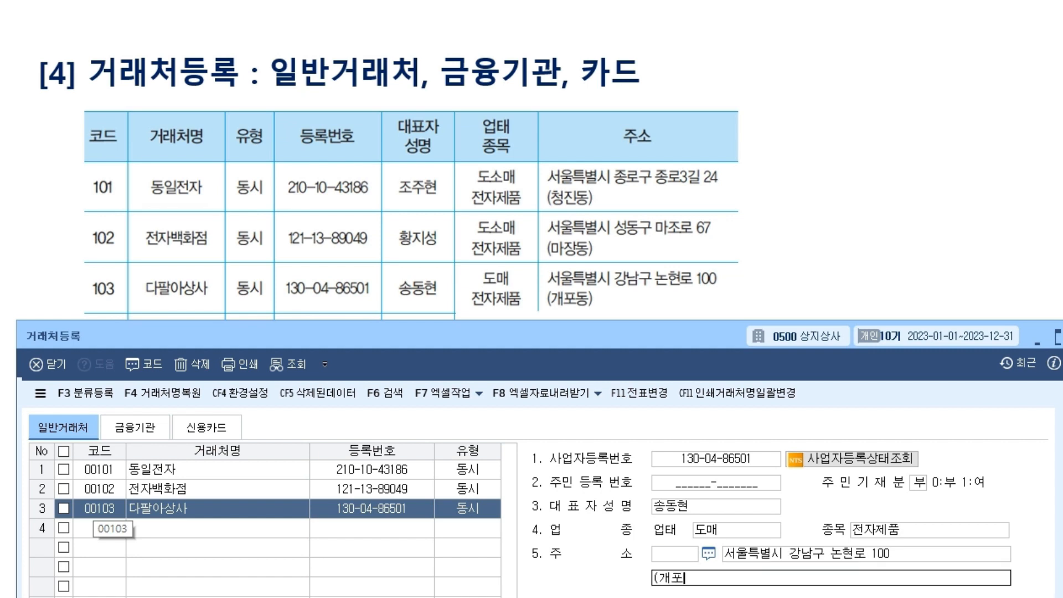
type(")")
key("Return")
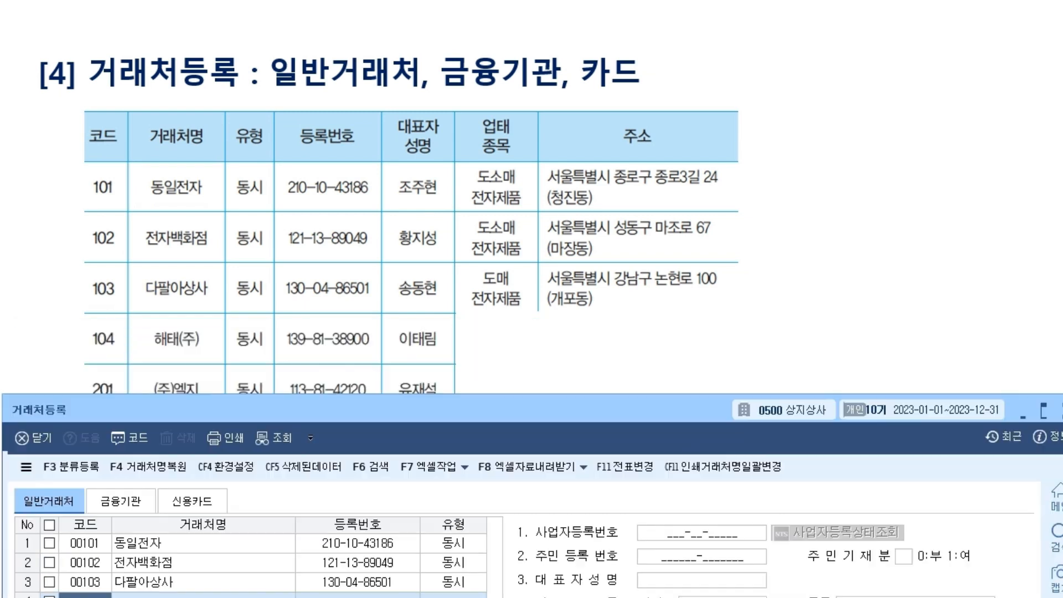
Add customer 00104 해태(주) in row 4, accepting type 동시.
type("104")
key("Return")
type("해태(")
type("주)")
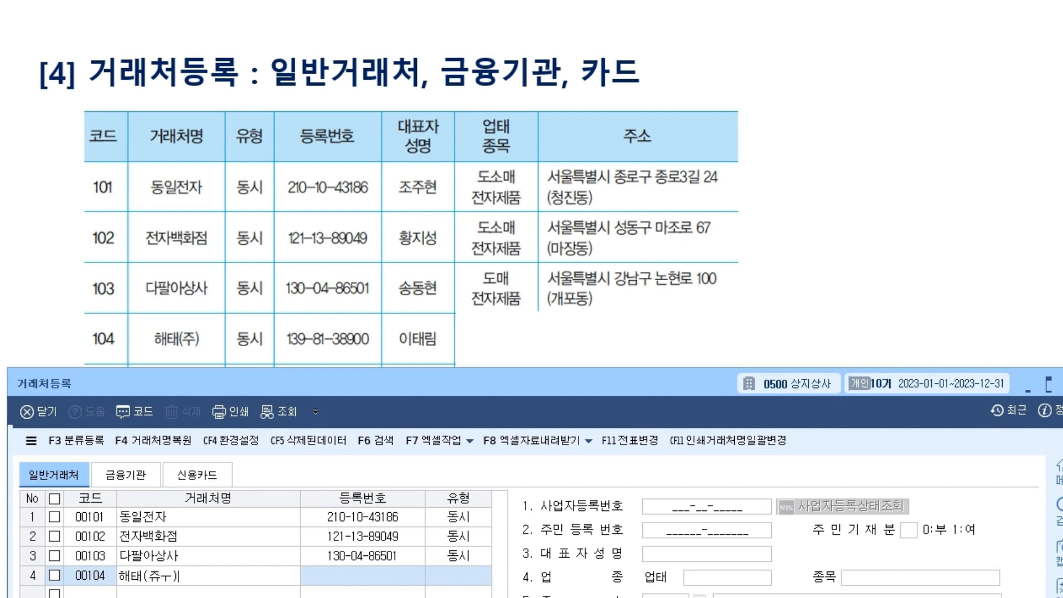
key("Return")
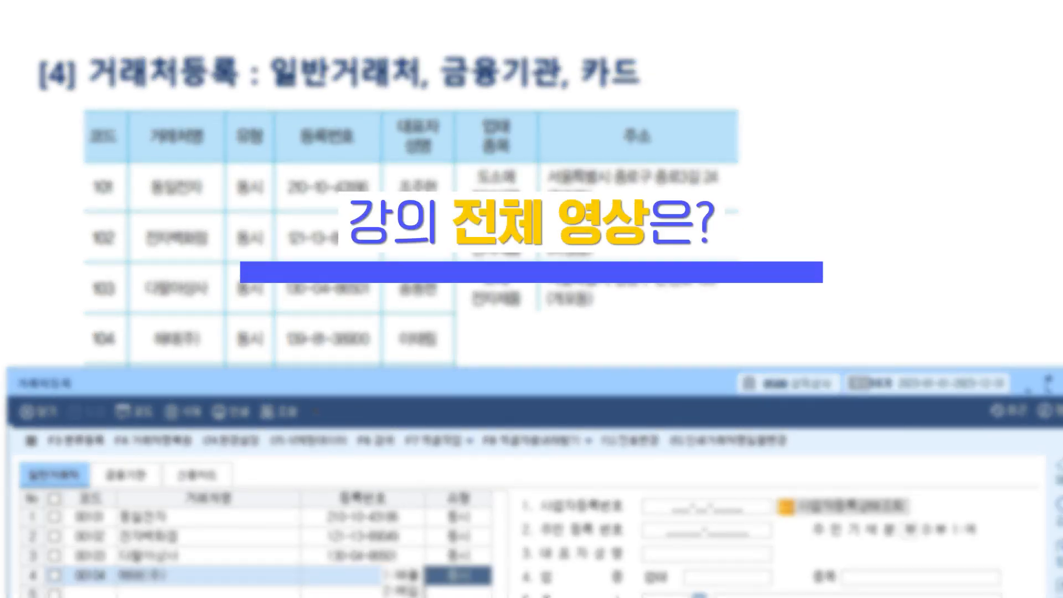
key("Return")
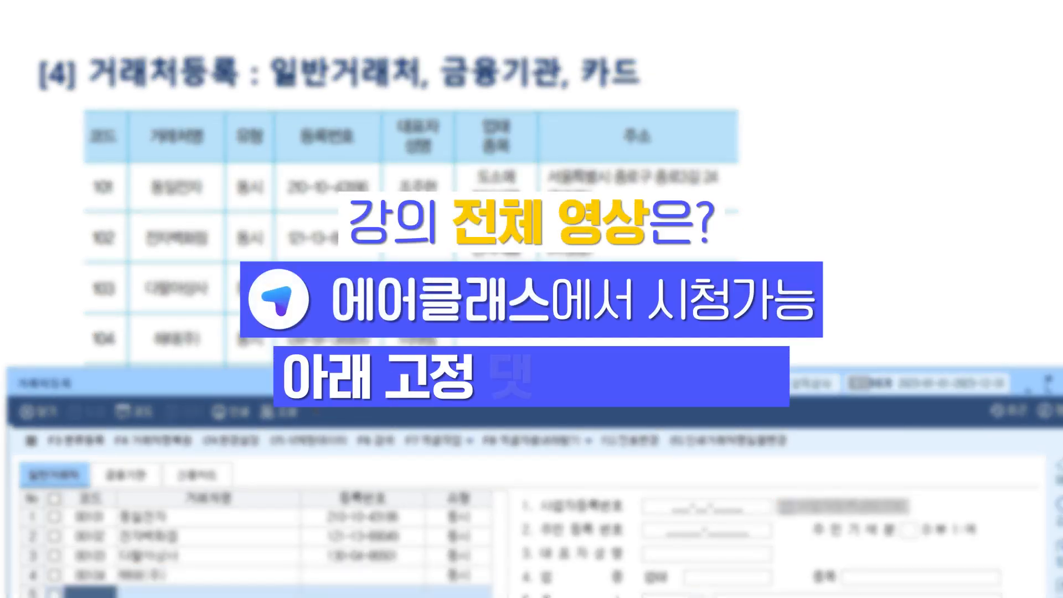
left_click(208, 576)
left_click(706, 506)
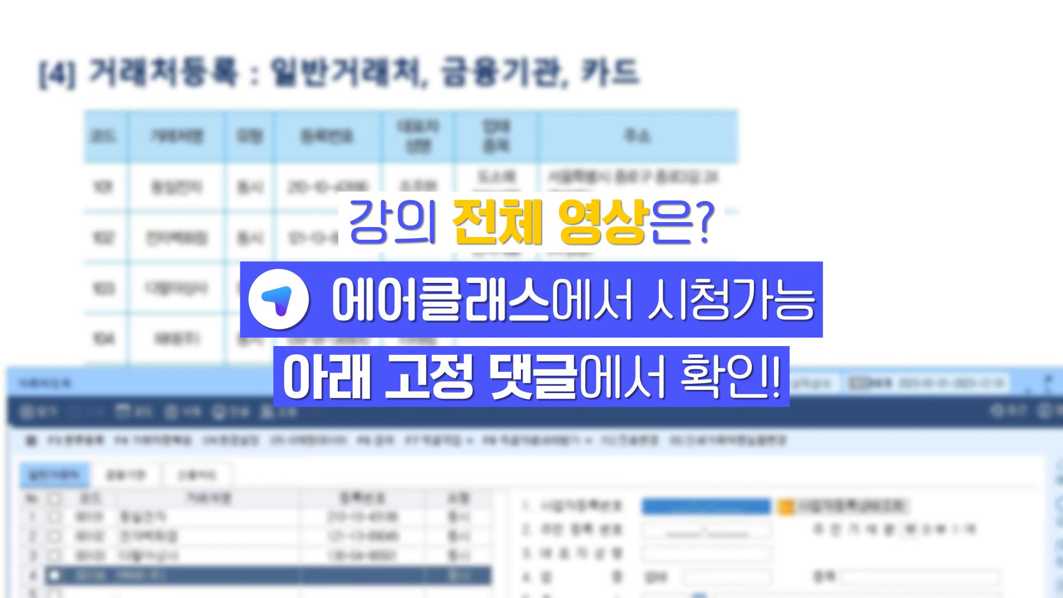
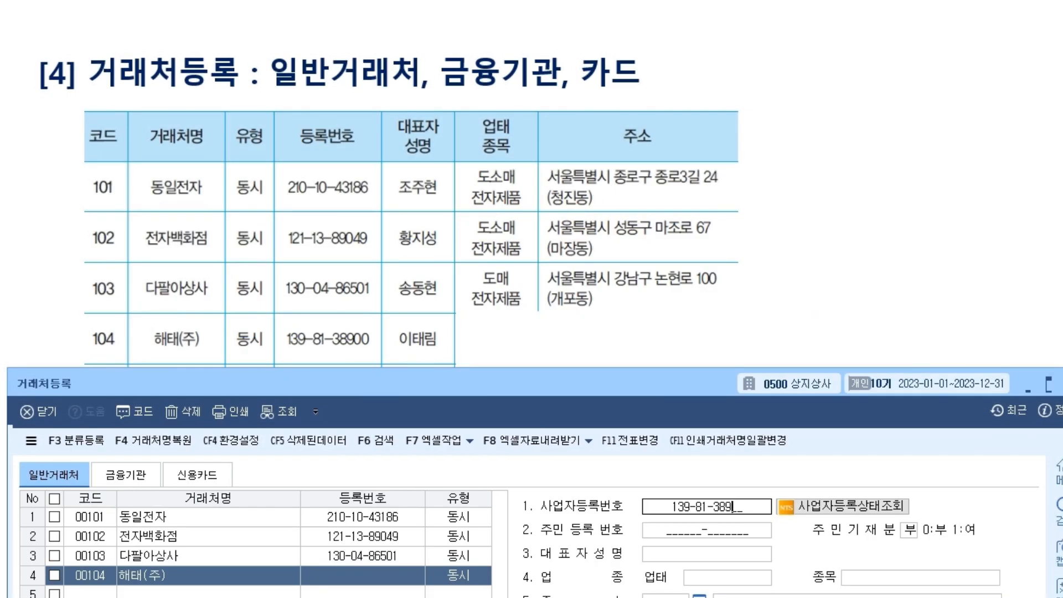
left_click(706, 554)
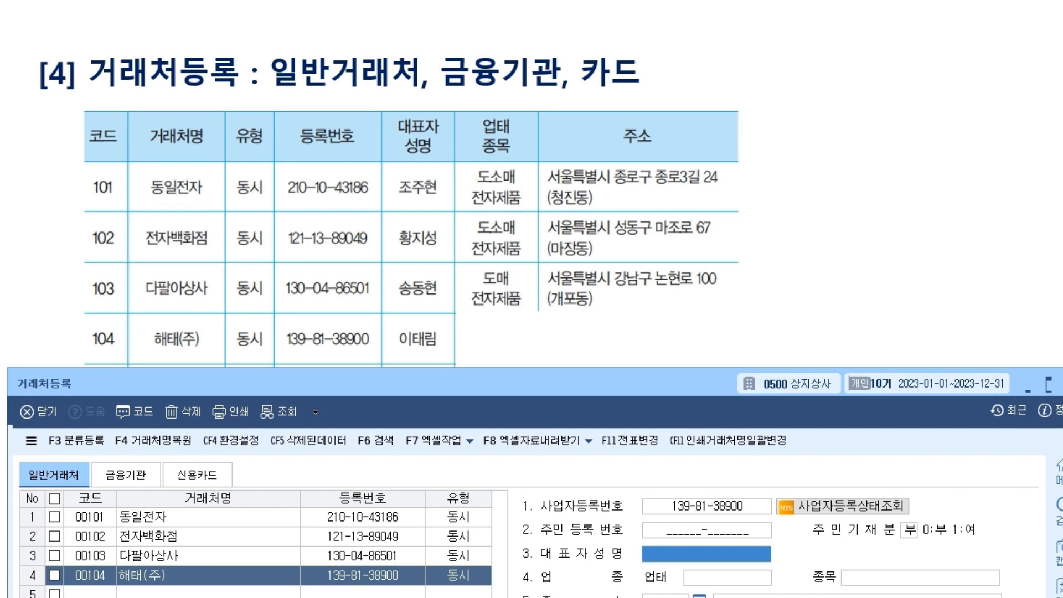
key("Return")
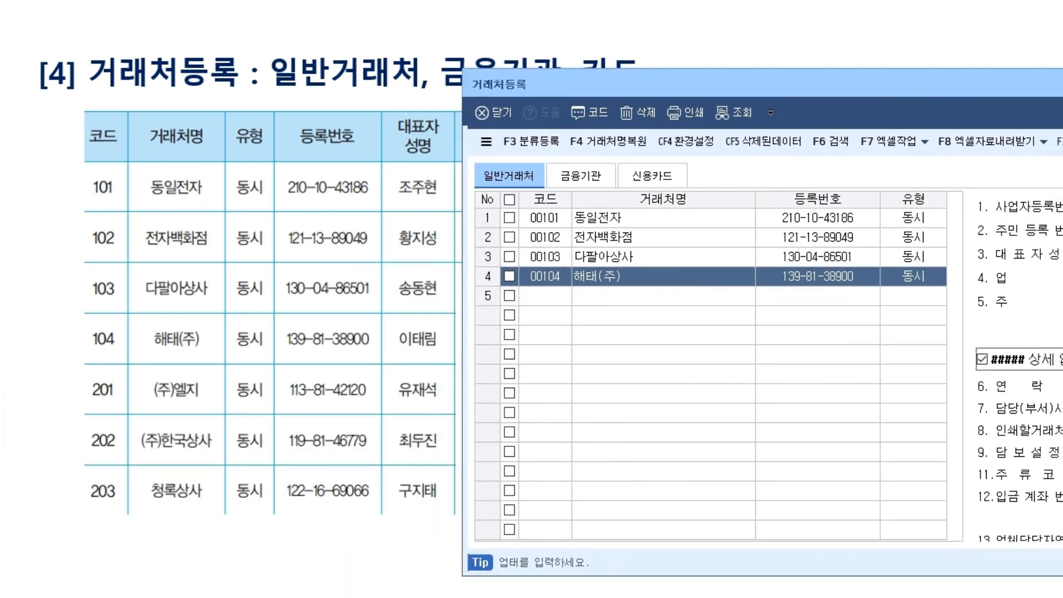
left_click(545, 296)
type("201")
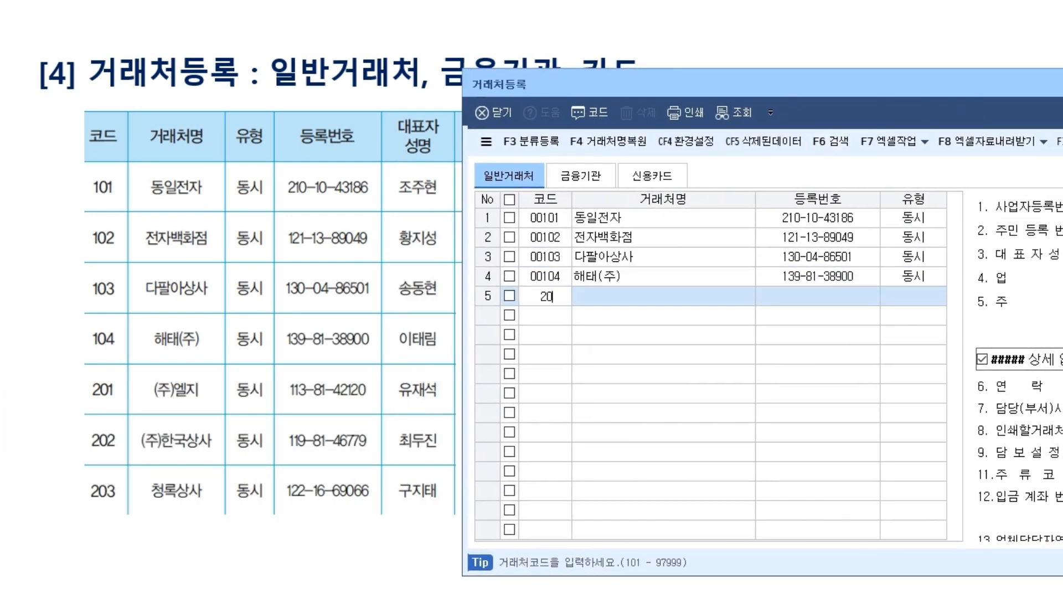
key("Return")
type("(주)엘지")
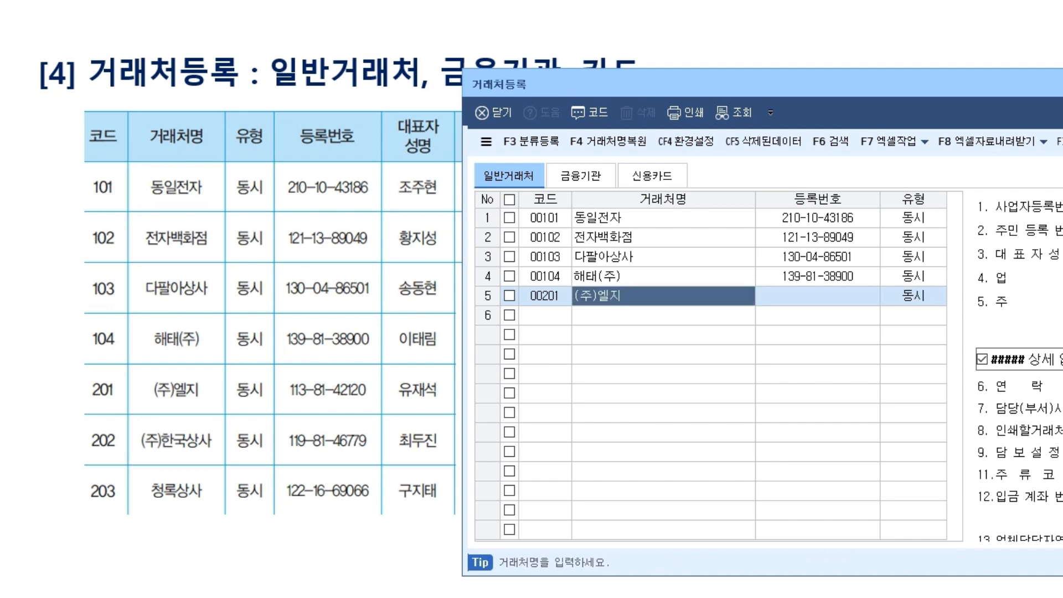
key("Return")
key("Return")
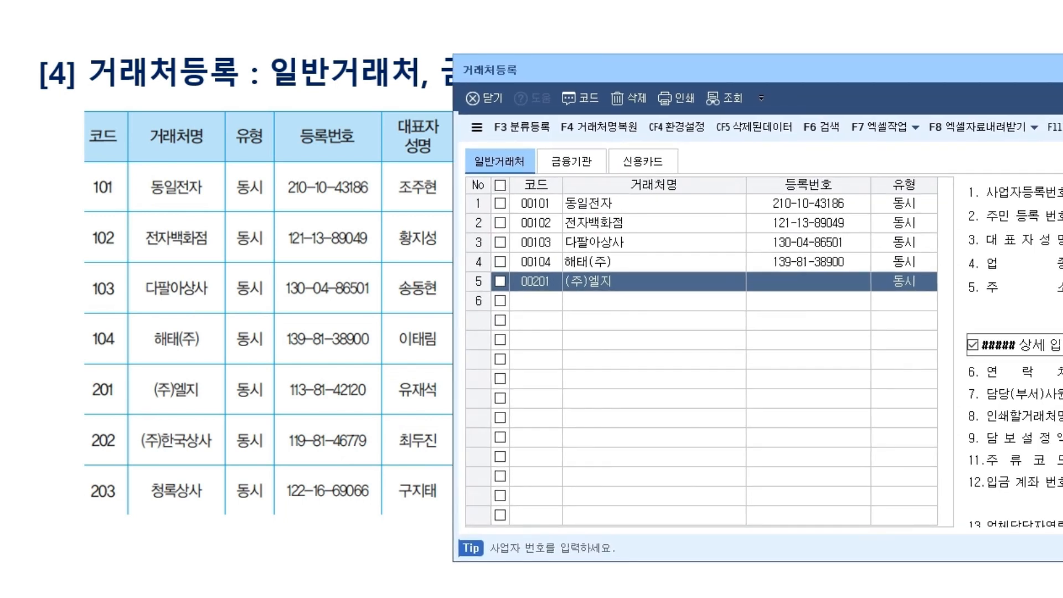
key("Return")
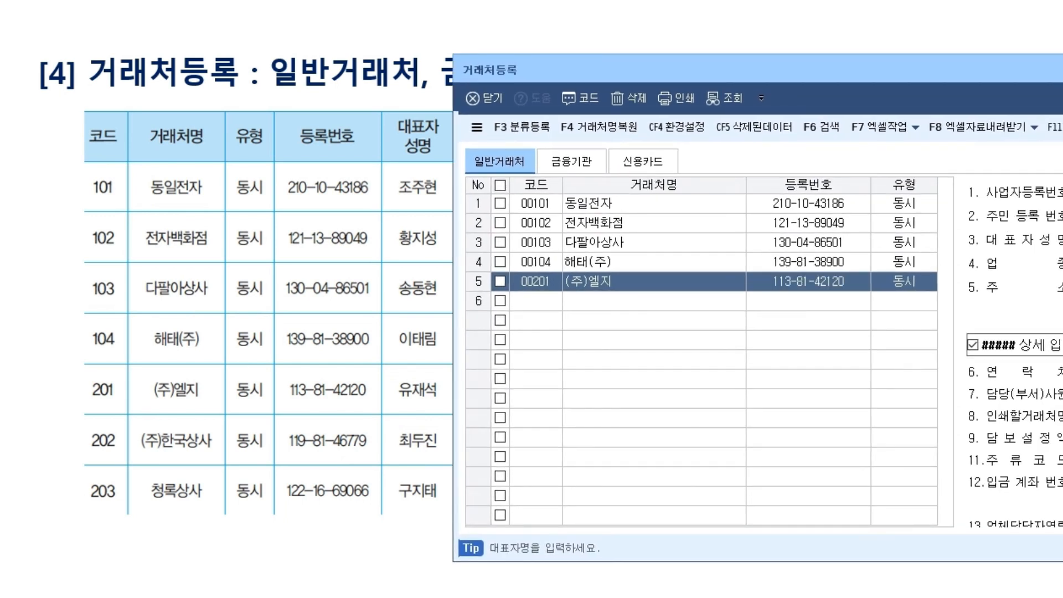
key("Return")
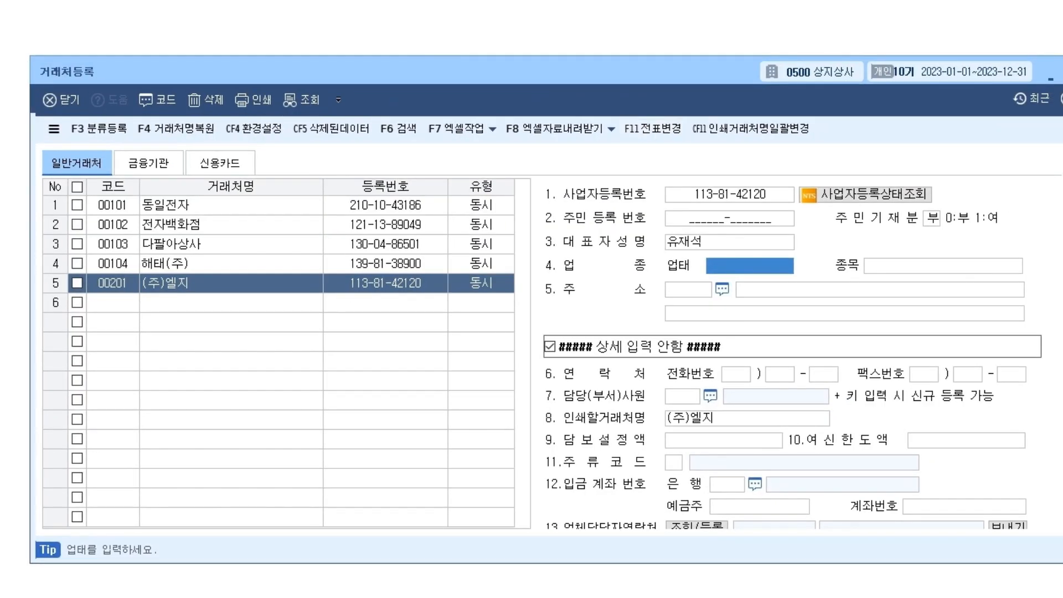
left_click(729, 194)
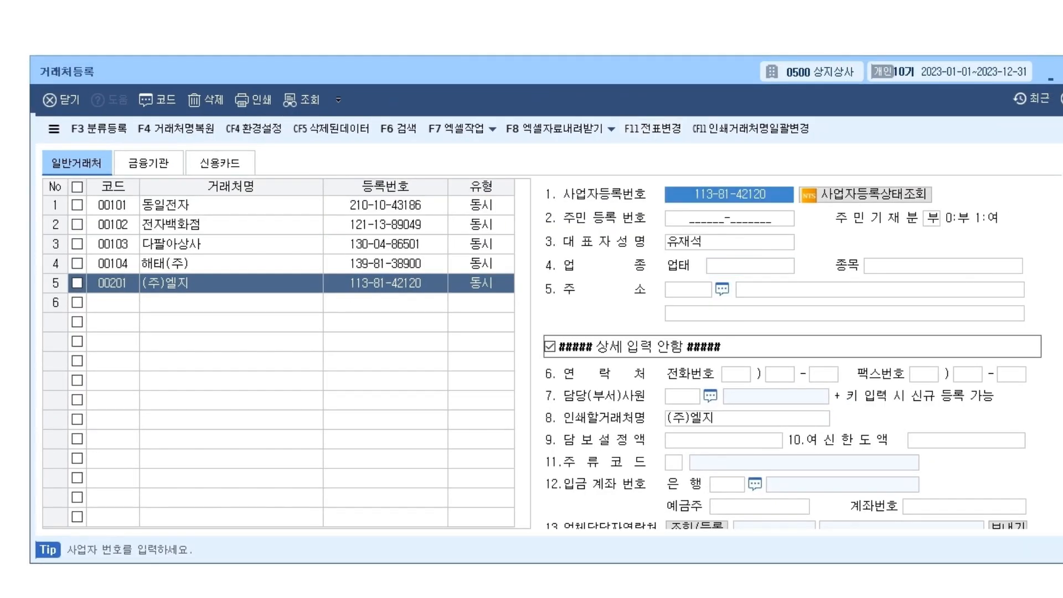
left_click(730, 242)
Select row 6, then narrow and drag the 거래처등록 window right to reveal the slide table.
left_click(113, 303)
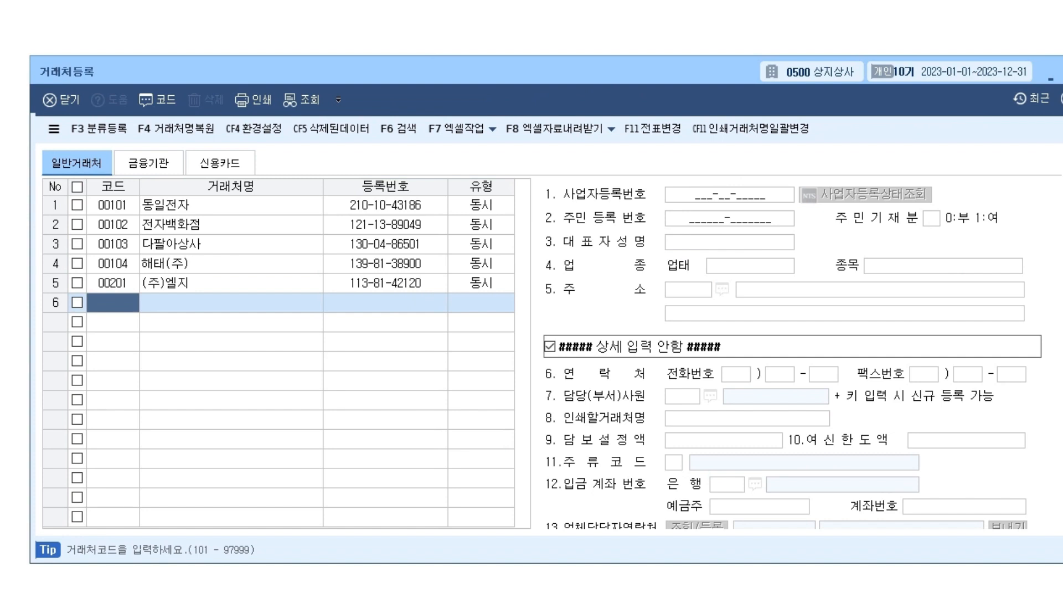
mouse_move(1062, 310)
left_mouse_down()
mouse_move(883, 310)
mouse_move(1062, 310)
left_mouse_up()
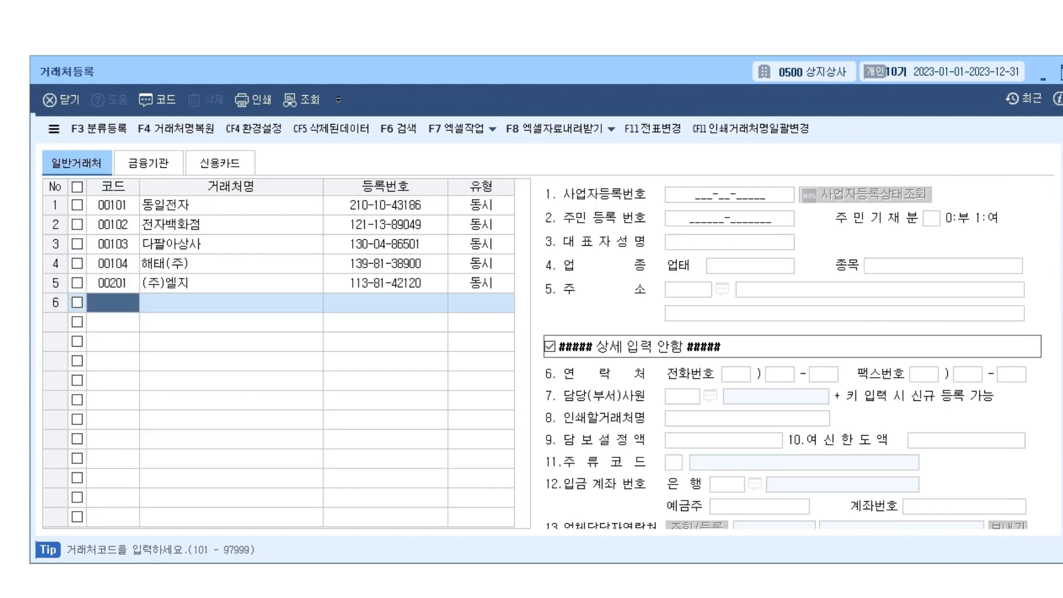
left_click_drag(388, 71, 812, 64)
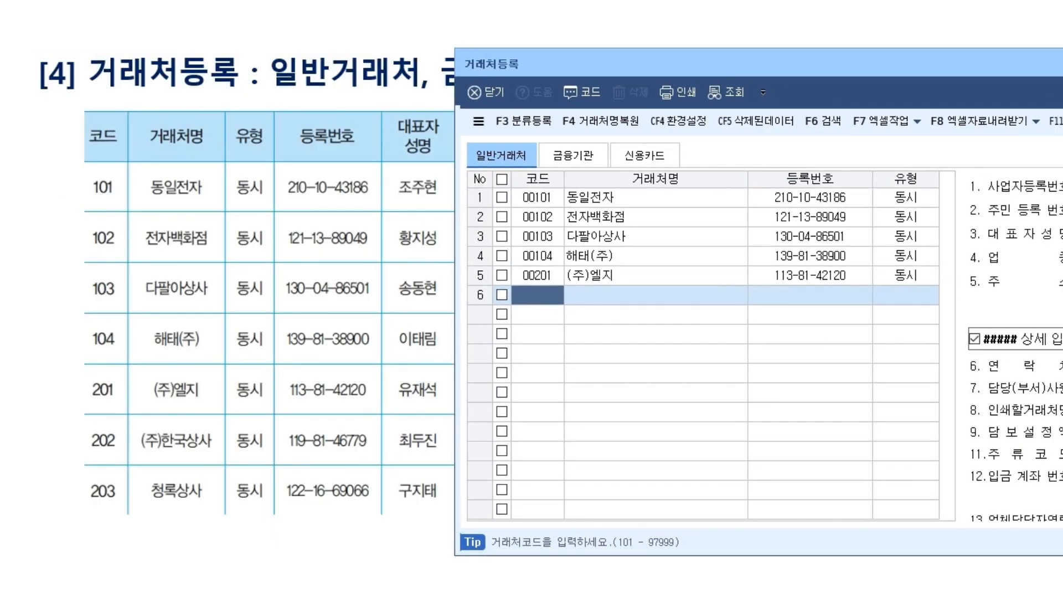
type("202")
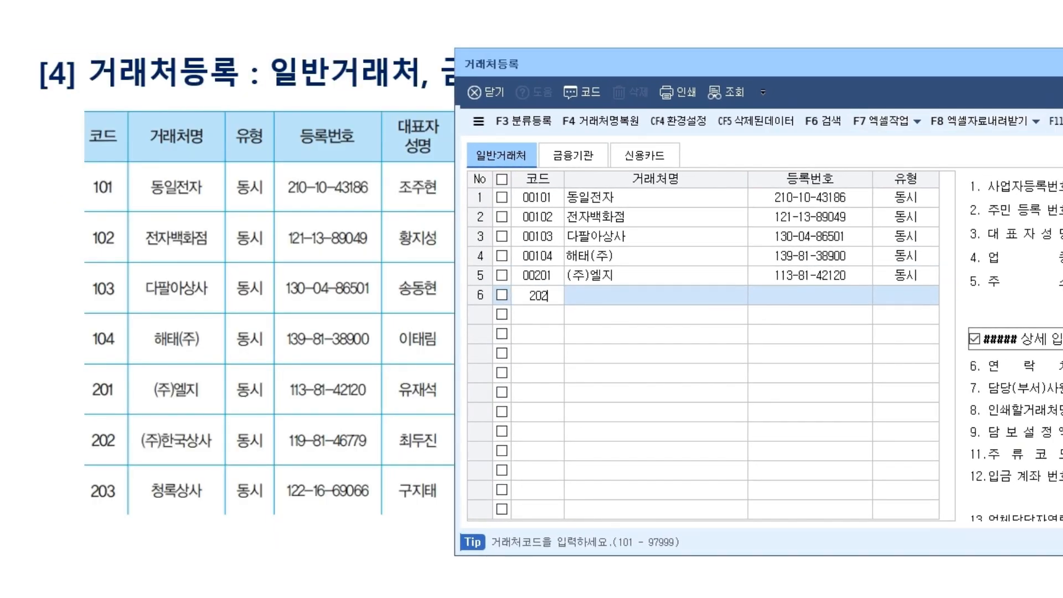
key("Return")
type("(주)한국상사")
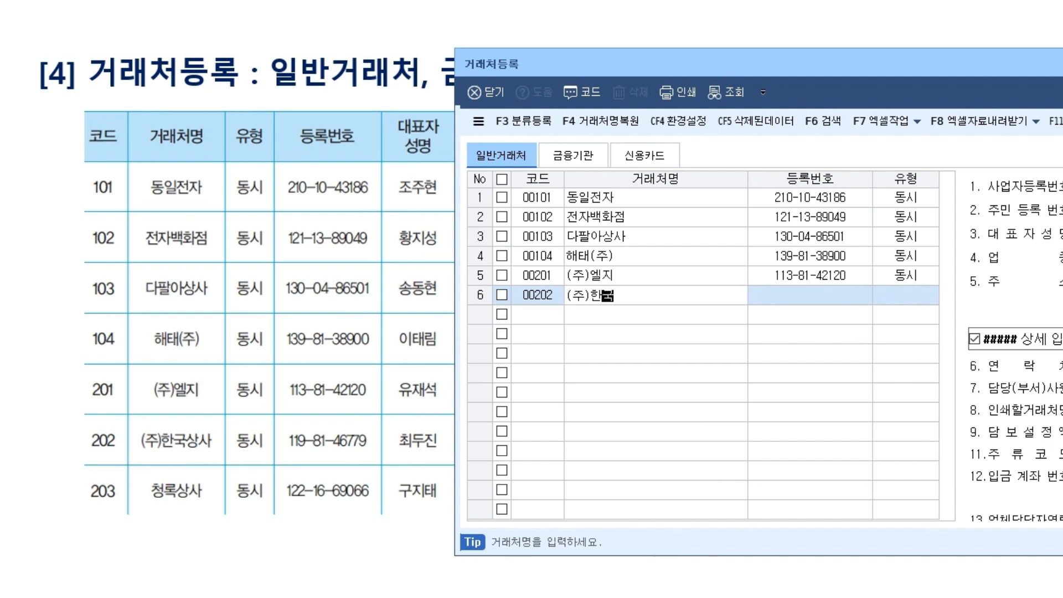
key("Return")
key("Return")
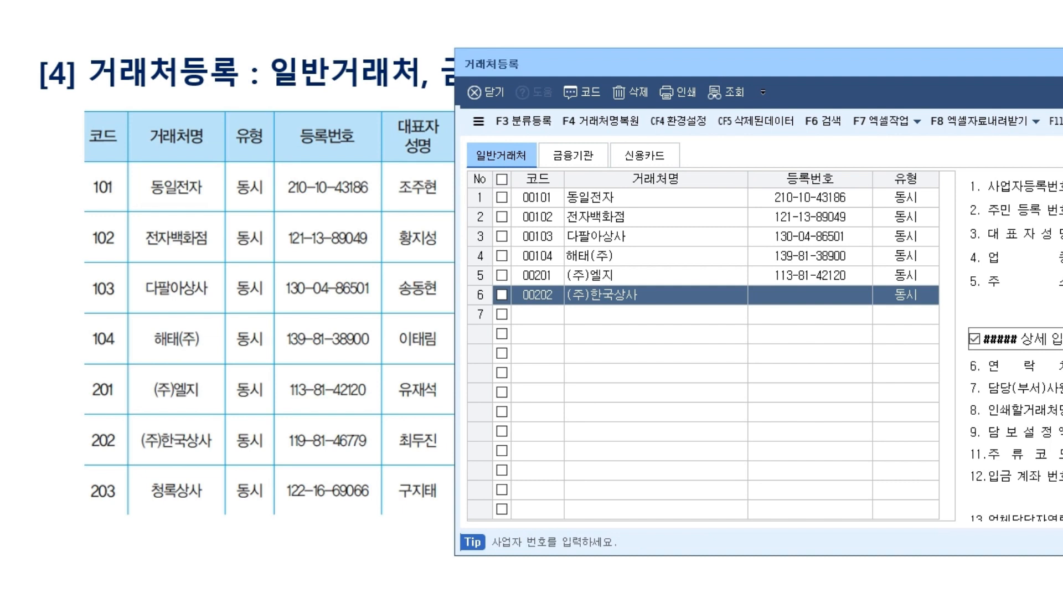
key("Return")
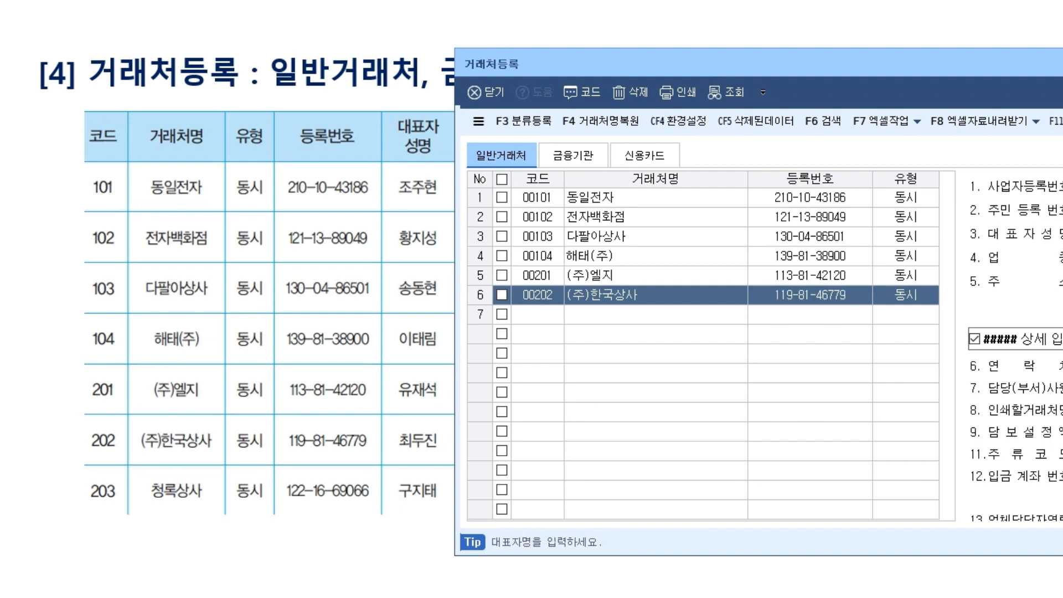
key("Return")
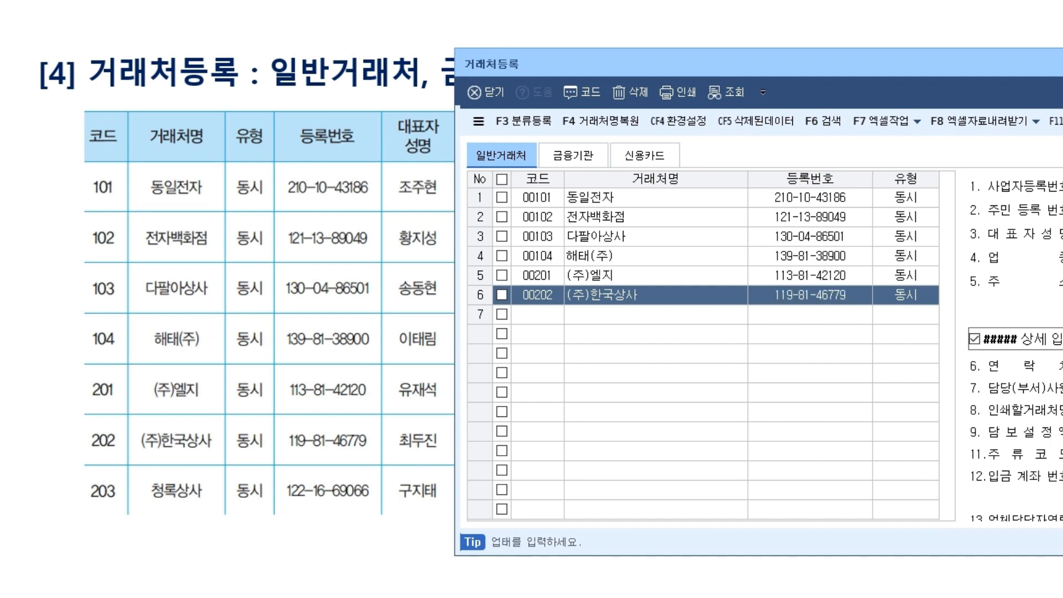
key("Up")
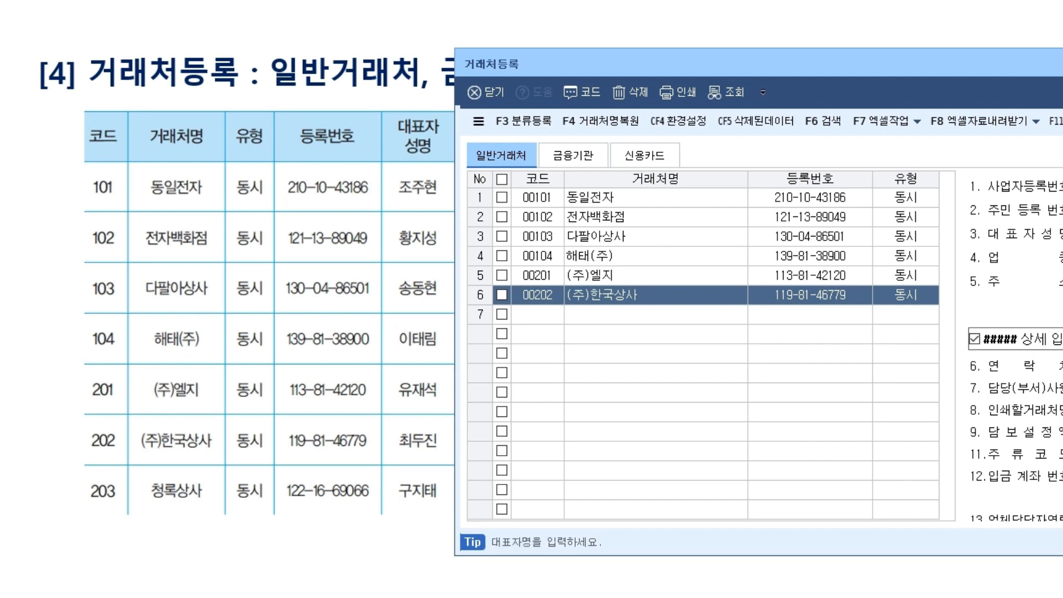
key("Return")
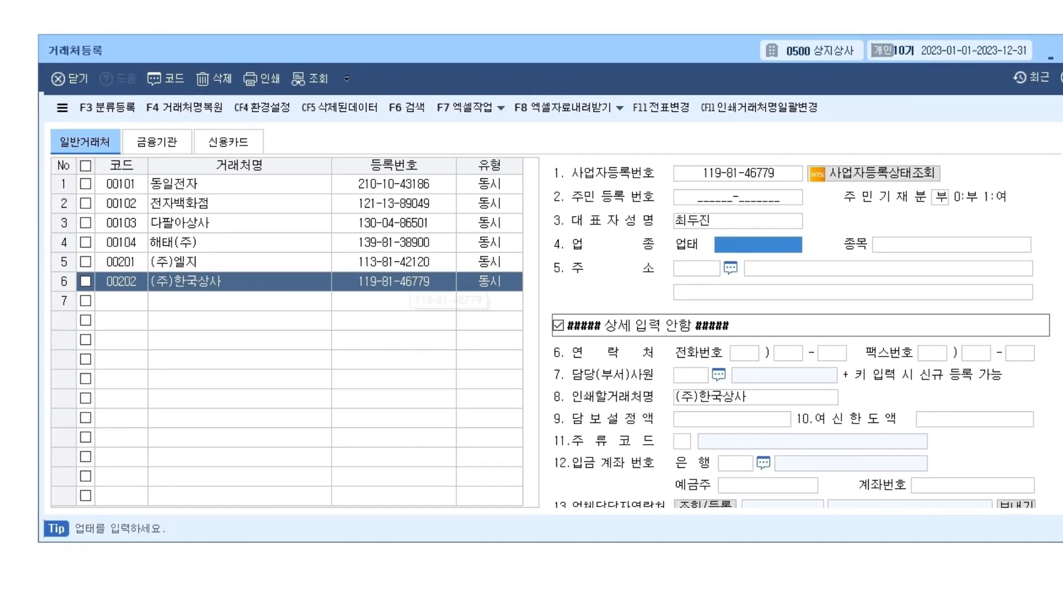
left_click(757, 173)
left_click(757, 221)
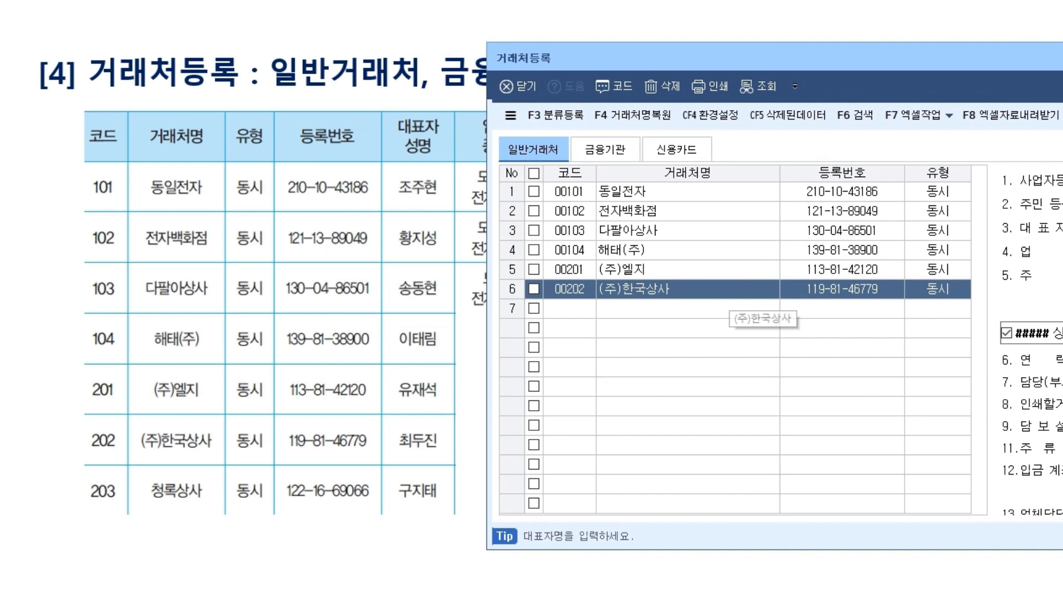
left_click(570, 309)
type("203")
key("Return")
type("청록상사")
key("Return")
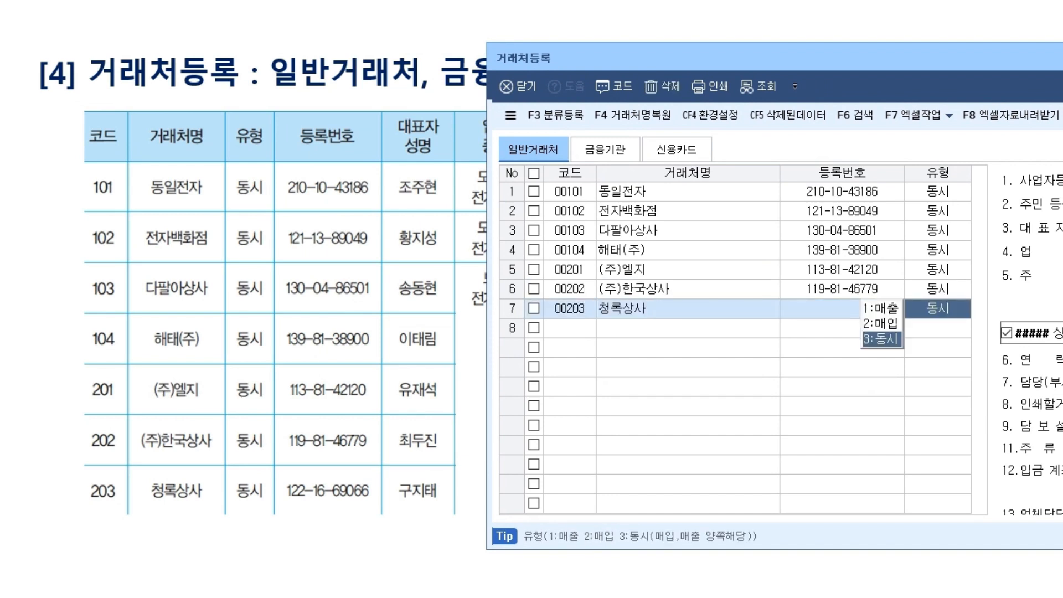
key("Return")
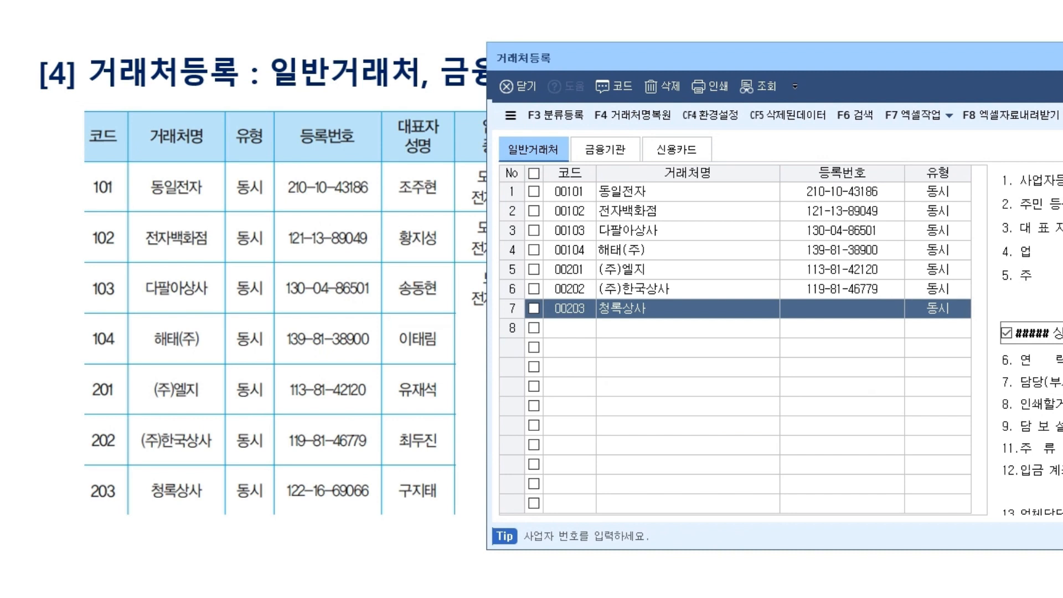
key("Return")
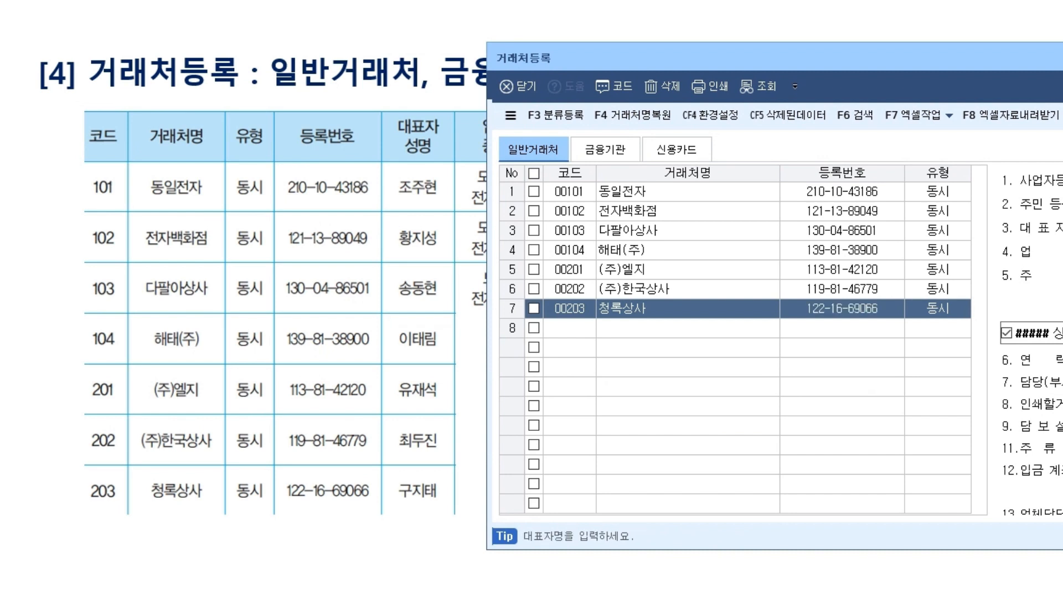
key("Return")
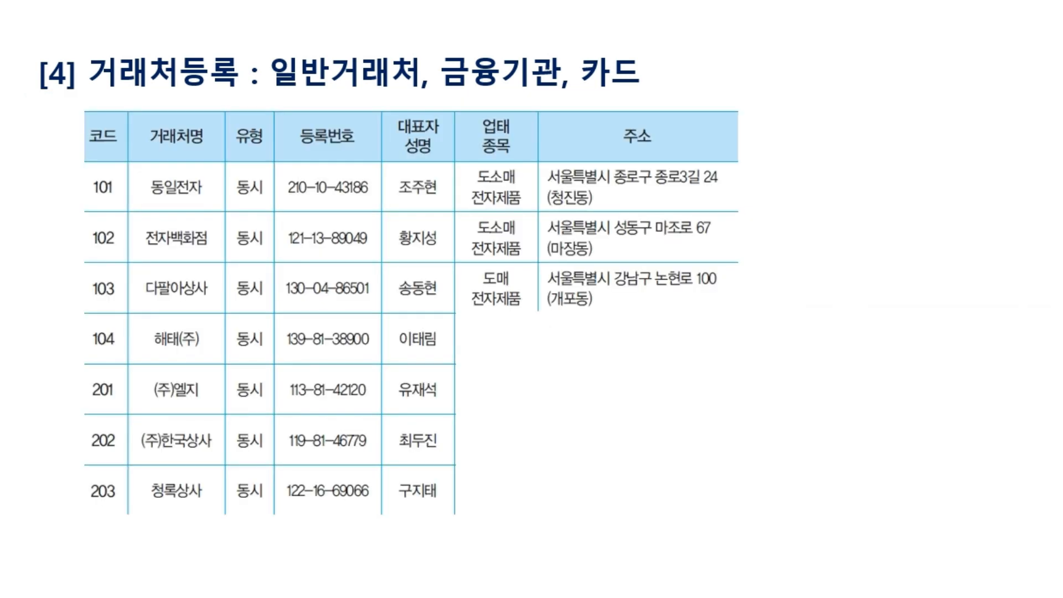
Advance the slide to the bank and card reference tables.
key("Right")
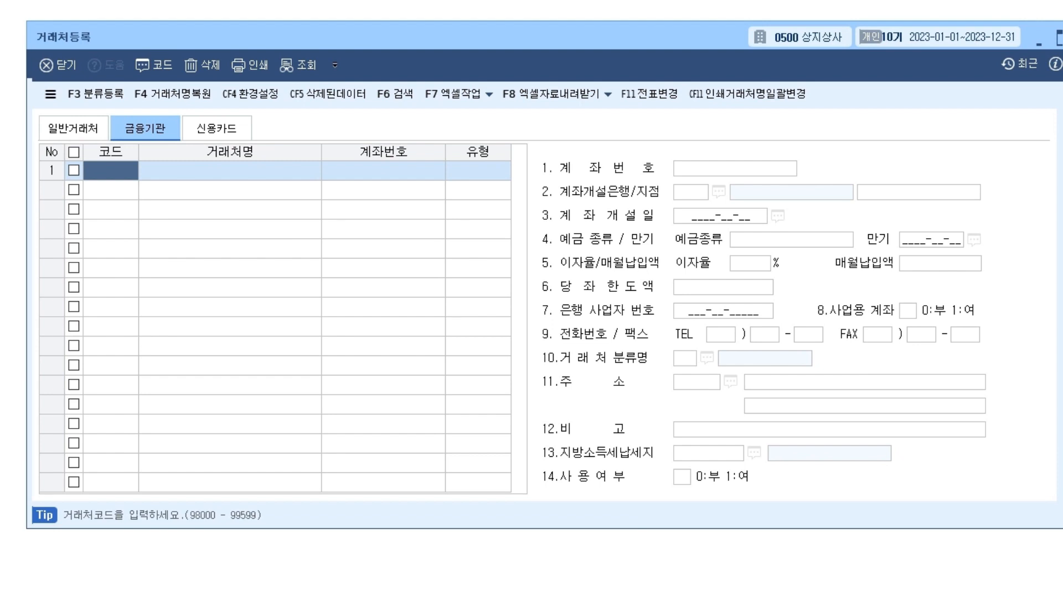
Replace the mistaken code 1200 with bank code 98000 named 대한은행.
type("1200")
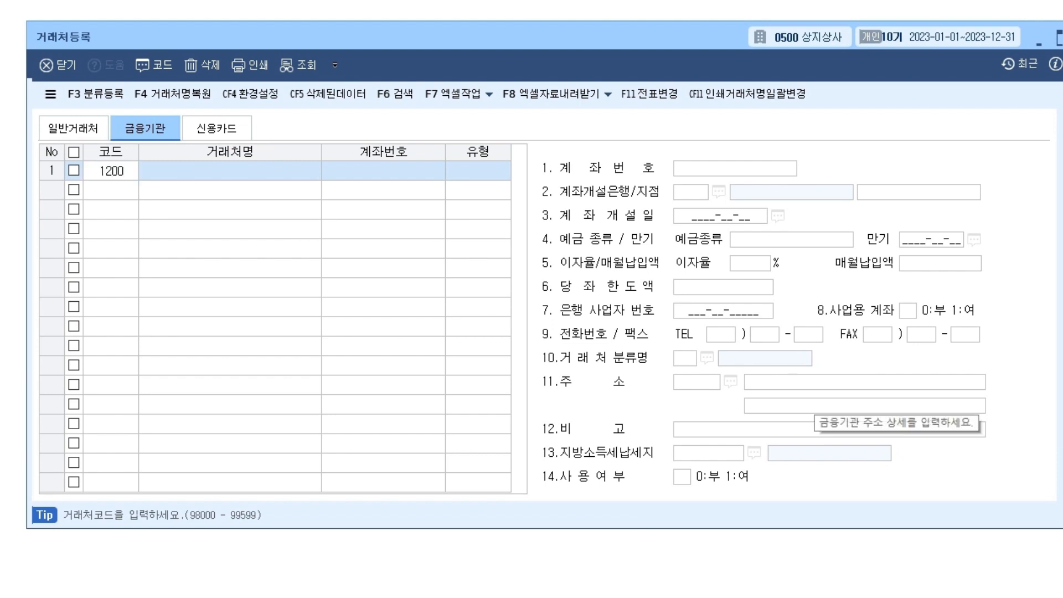
key("Return")
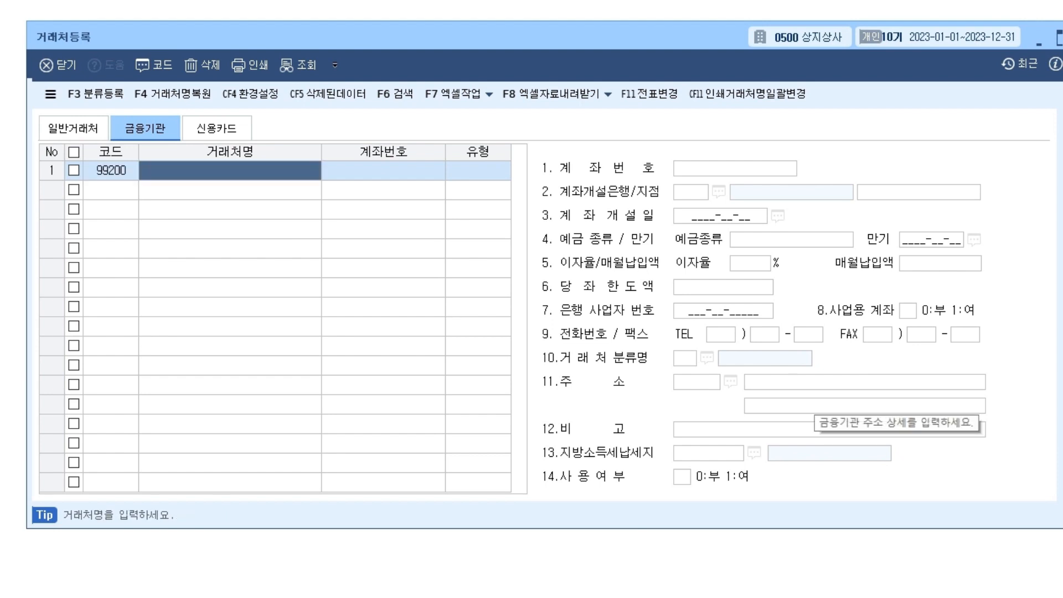
left_click(111, 170)
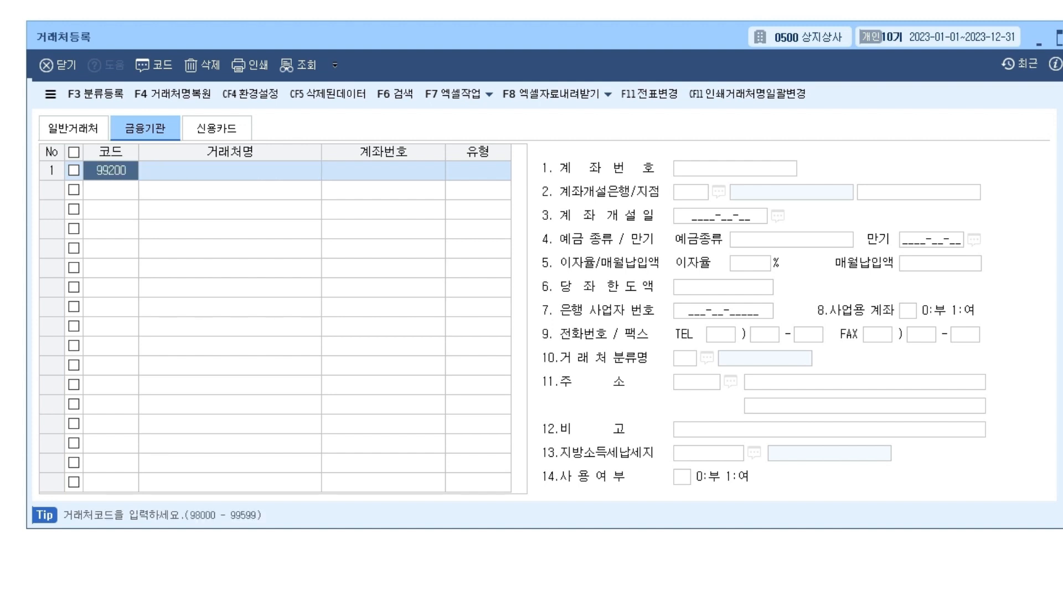
type("98000")
key("Return")
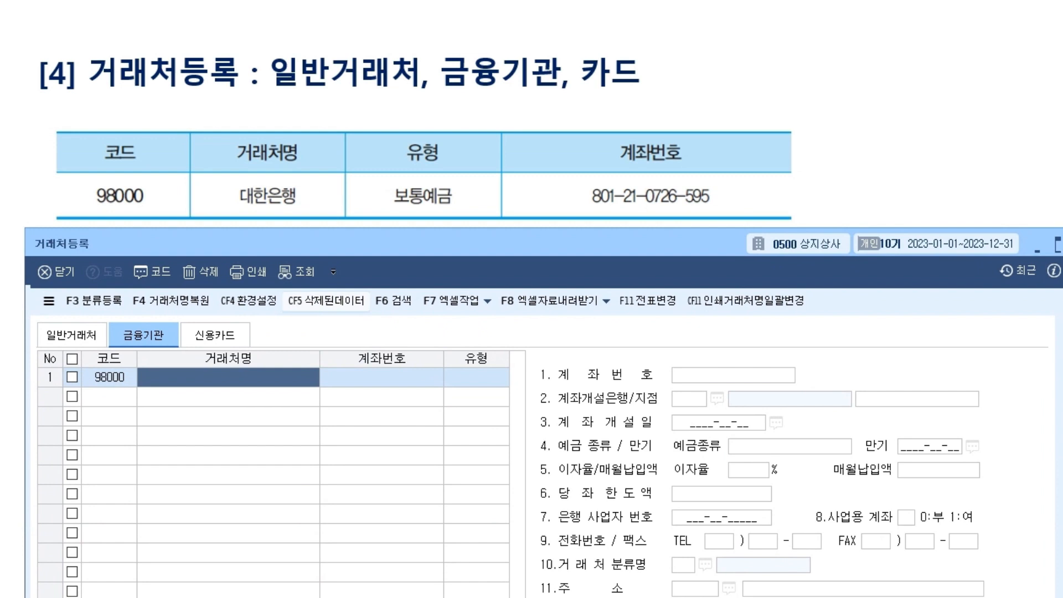
type("대한은행")
key("Return")
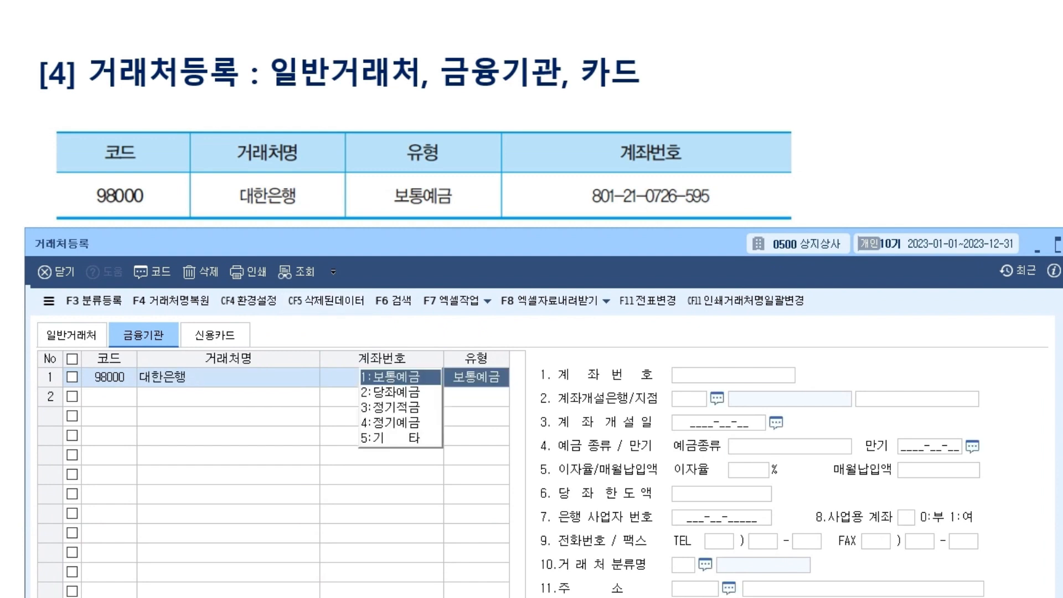
Keep account type 보통예금, enter the account number, and bring up the bank code list.
key("Return")
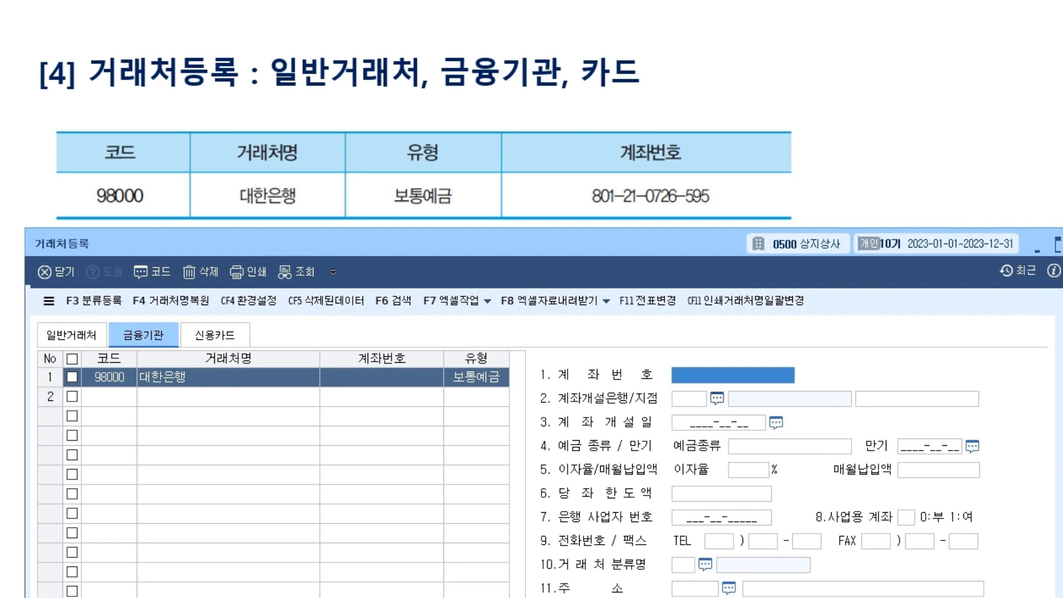
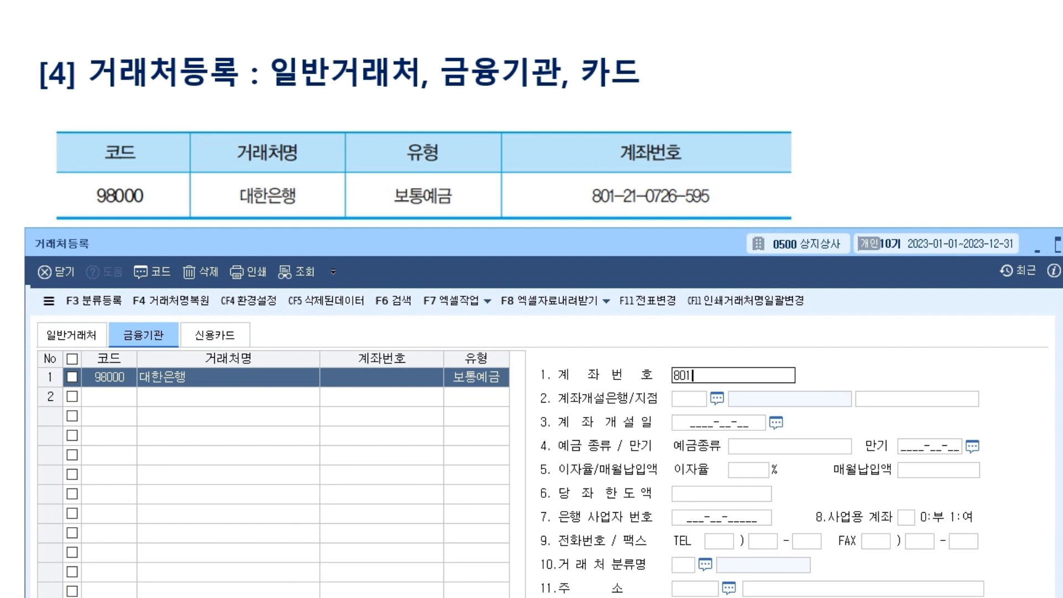
key("Return")
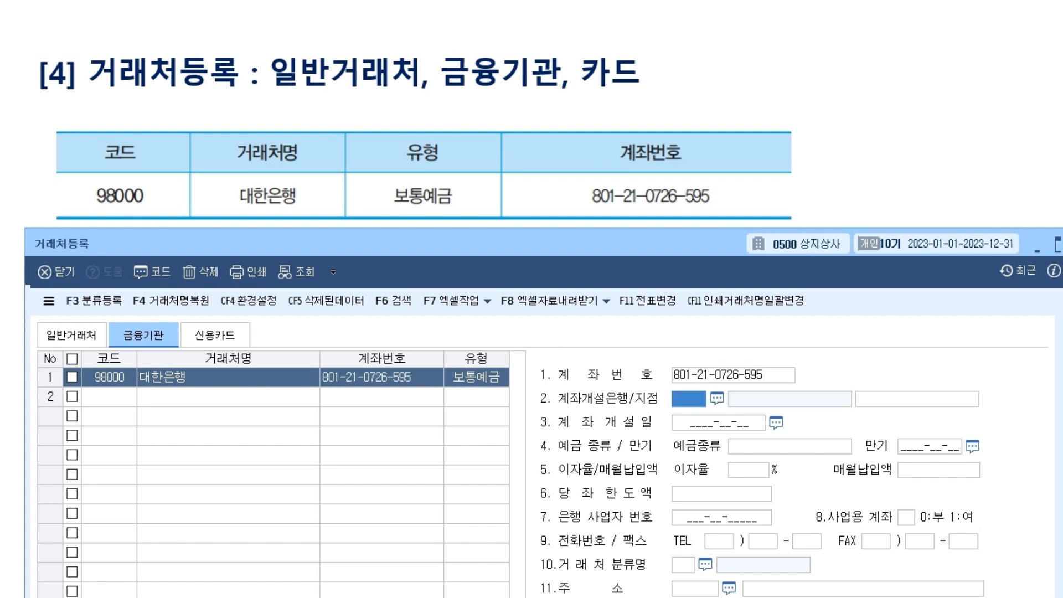
key("F2")
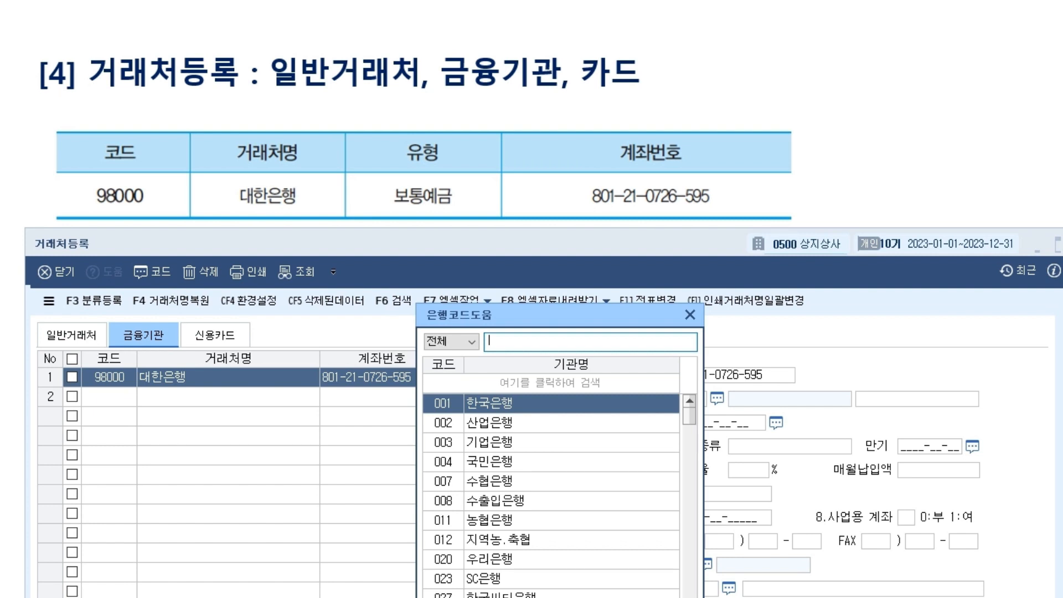
Browse 국민은행, 기업은행 and 우리은행 in the bank code list, then close it.
left_click(489, 462)
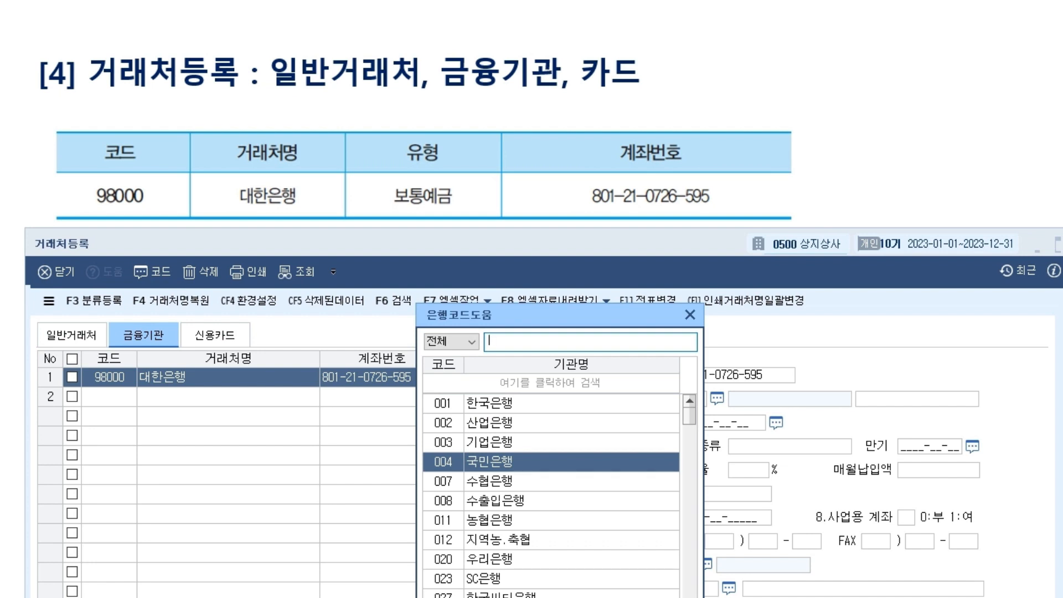
left_click(490, 442)
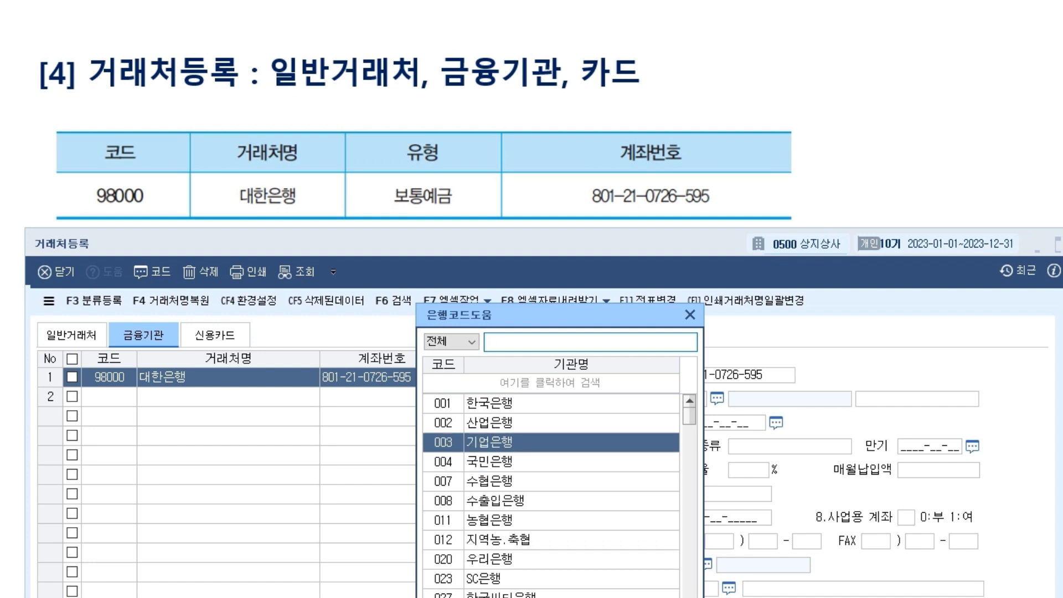
left_click(489, 560)
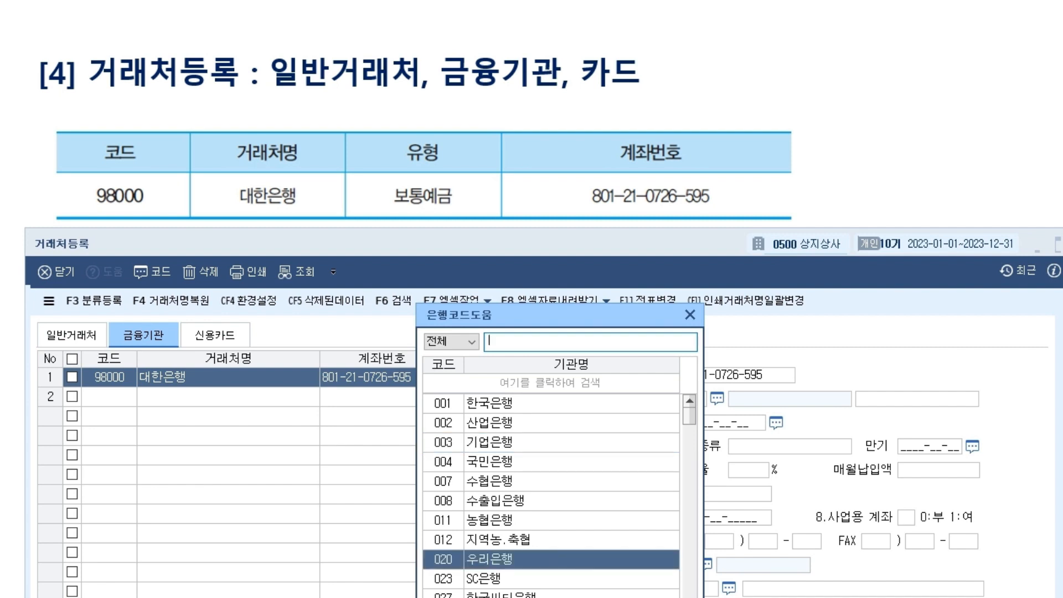
key("Return")
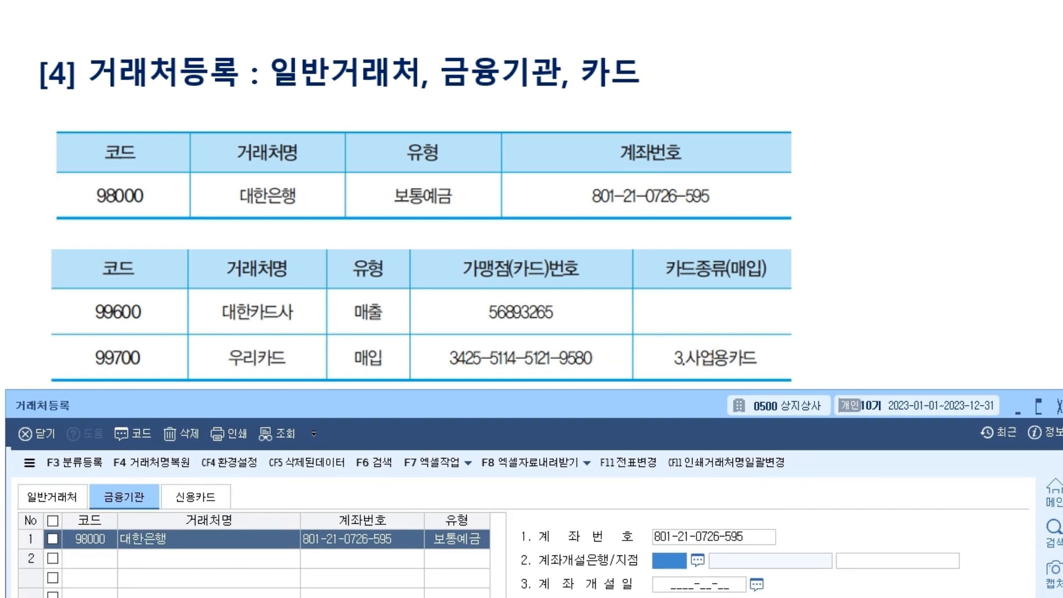
left_click(195, 497)
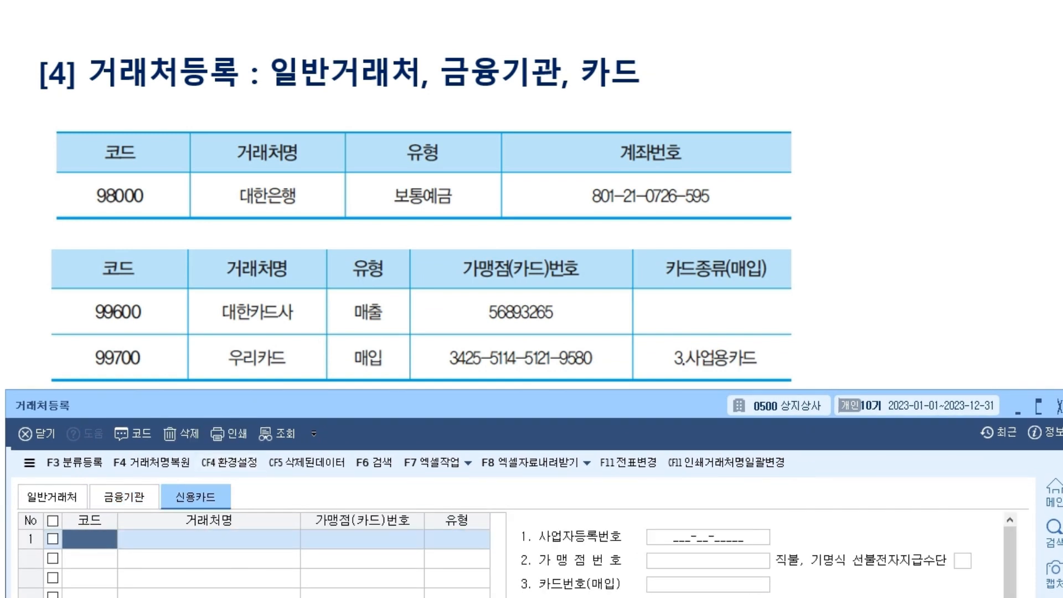
type("99600")
key("Return")
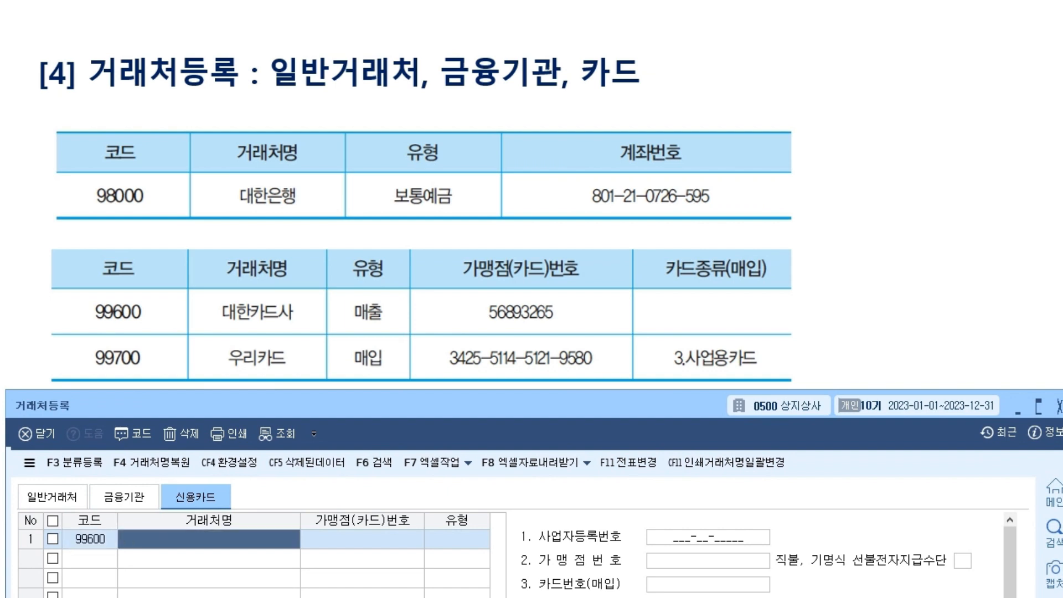
type("대한카드사")
key("Return")
key("alt+Tab")
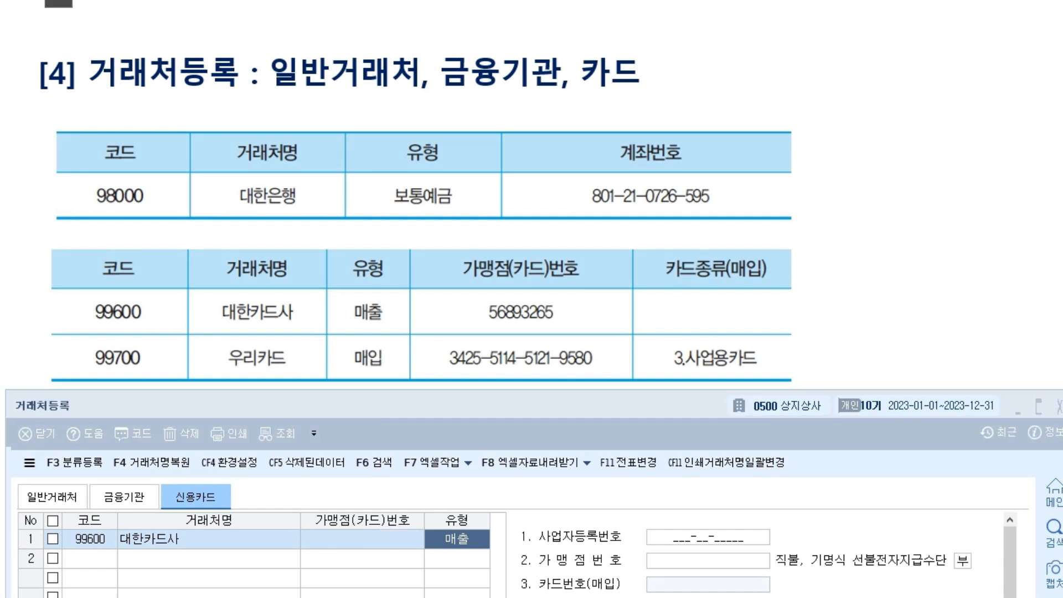
left_click_drag(402, 268, 390, 278)
left_click_drag(477, 514, 470, 522)
left_click_drag(393, 301, 414, 290)
mouse_move(390, 354)
left_mouse_down()
mouse_move(398, 364)
mouse_move(413, 345)
left_mouse_up()
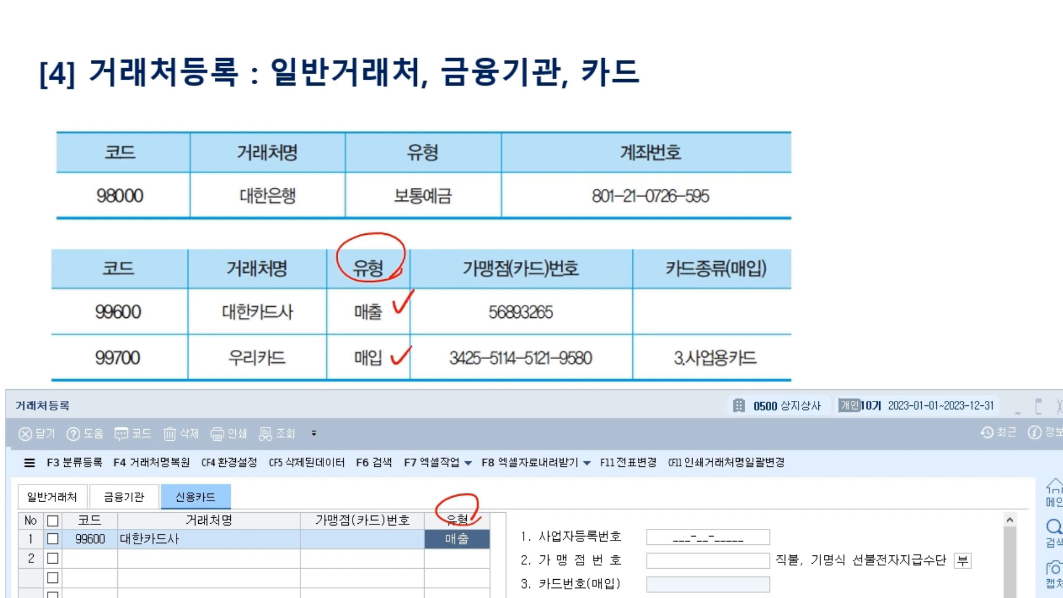
mouse_move(883, 230)
left_mouse_down()
mouse_move(917, 222)
mouse_move(885, 220)
left_mouse_up()
mouse_move(822, 409)
left_mouse_down()
mouse_move(781, 426)
mouse_move(754, 401)
mouse_move(853, 295)
left_mouse_up()
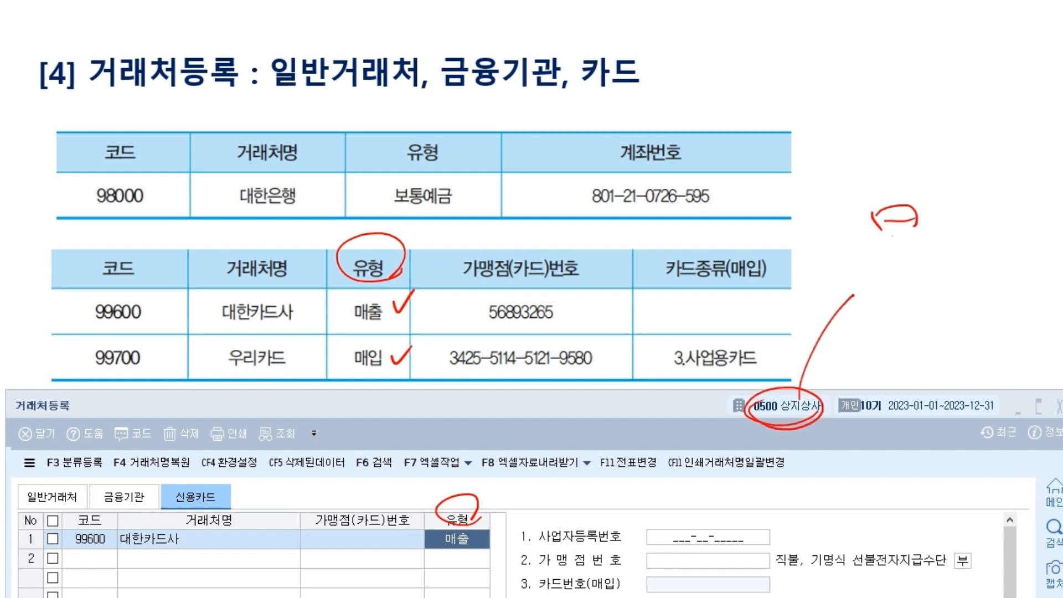
mouse_move(885, 232)
left_mouse_down()
mouse_move(967, 219)
mouse_move(984, 234)
left_mouse_up()
mouse_move(944, 275)
left_mouse_down()
mouse_move(974, 265)
mouse_move(991, 283)
mouse_move(1002, 277)
left_mouse_up()
left_click_drag(838, 283, 870, 305)
mouse_move(893, 302)
left_mouse_down()
mouse_move(885, 324)
mouse_move(914, 323)
mouse_move(936, 299)
left_mouse_up()
left_click_drag(922, 292, 950, 303)
mouse_move(876, 336)
left_mouse_down()
mouse_move(974, 319)
mouse_move(974, 330)
left_mouse_up()
mouse_move(387, 335)
left_mouse_down()
mouse_move(441, 376)
mouse_move(636, 363)
left_mouse_up()
left_click_drag(616, 354, 616, 388)
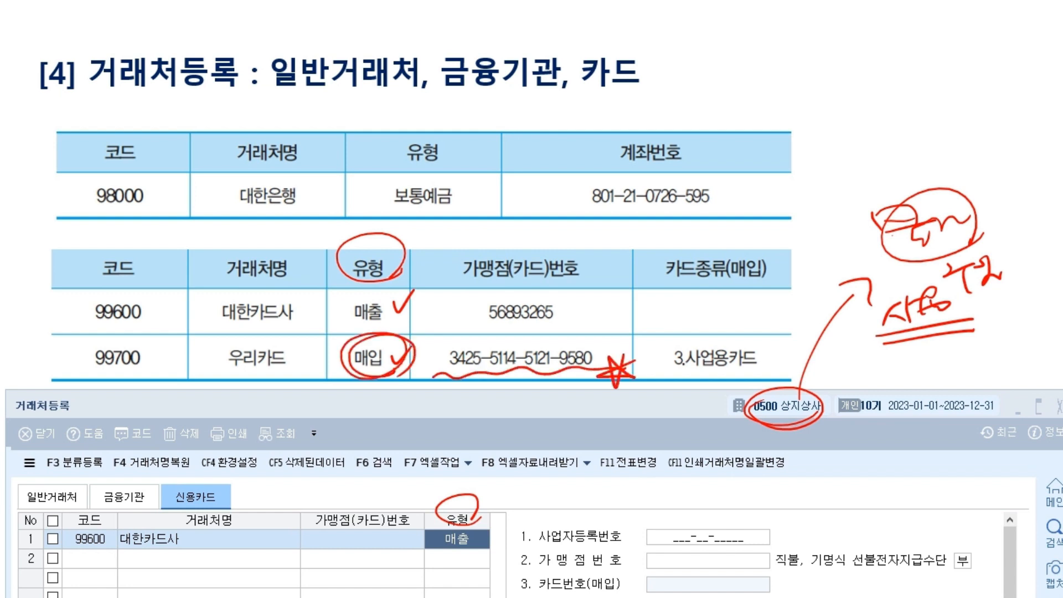
left_click_drag(771, 385, 820, 122)
left_click_drag(841, 64, 844, 119)
mouse_move(808, 86)
left_mouse_down()
mouse_move(811, 99)
mouse_move(869, 77)
left_mouse_up()
left_click_drag(821, 111, 868, 125)
mouse_move(892, 83)
left_mouse_down()
mouse_move(809, 221)
mouse_move(755, 363)
left_mouse_up()
left_click_drag(737, 339, 763, 354)
left_click_drag(760, 359, 785, 336)
mouse_move(901, 81)
left_mouse_down()
mouse_move(885, 98)
mouse_move(988, 83)
mouse_move(1020, 65)
mouse_move(991, 126)
left_mouse_up()
left_click_drag(987, 107, 860, 166)
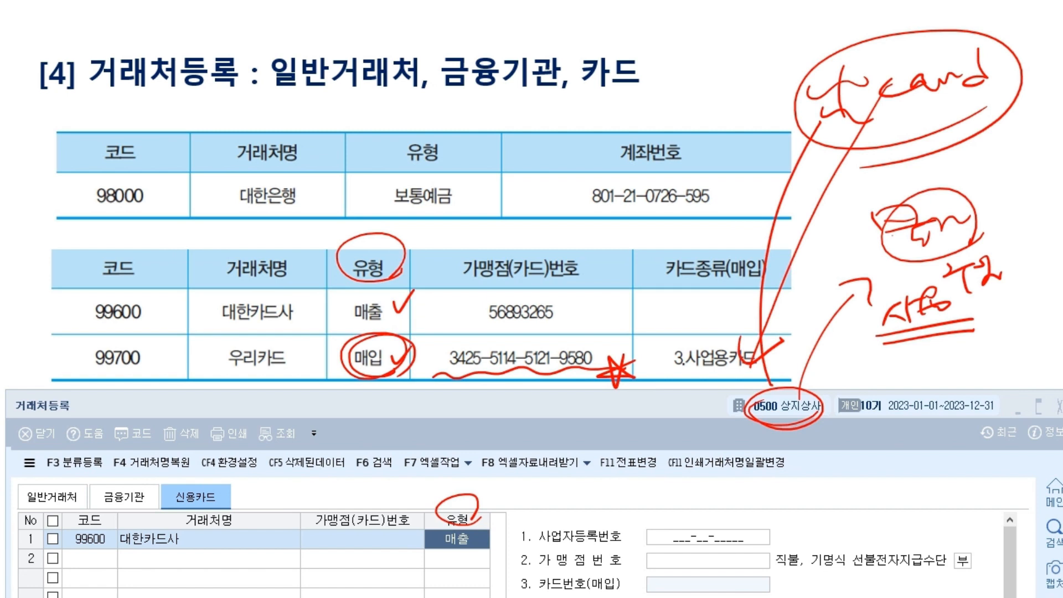
mouse_move(360, 288)
left_mouse_down()
mouse_move(391, 329)
mouse_move(459, 314)
left_mouse_up()
left_click_drag(447, 302, 447, 331)
mouse_move(548, 289)
left_mouse_down()
mouse_move(475, 331)
mouse_move(554, 288)
left_mouse_up()
mouse_move(586, 320)
left_mouse_down()
mouse_move(621, 303)
mouse_move(603, 292)
left_mouse_up()
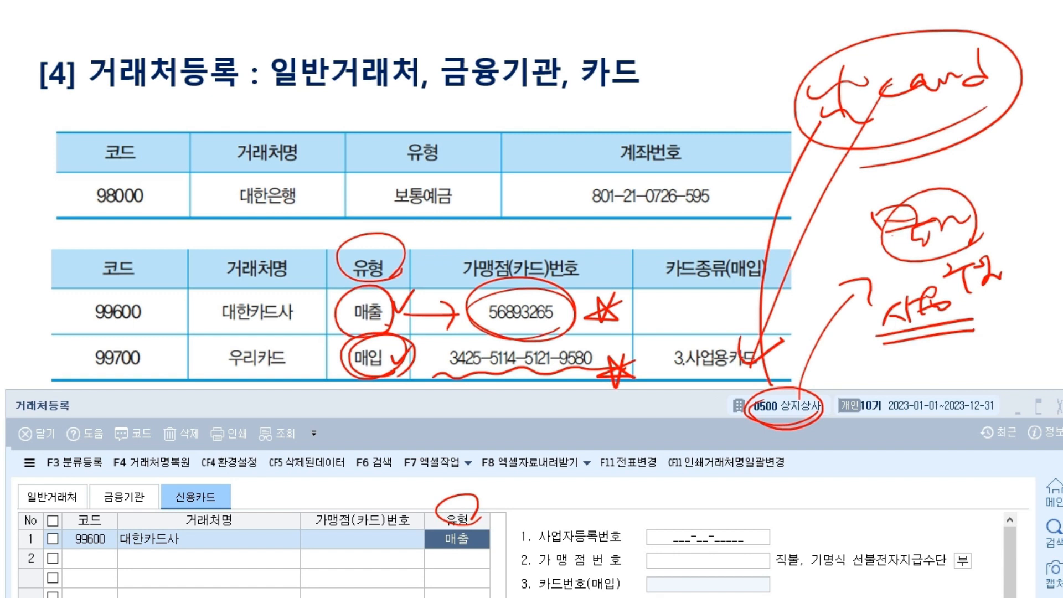
key("e")
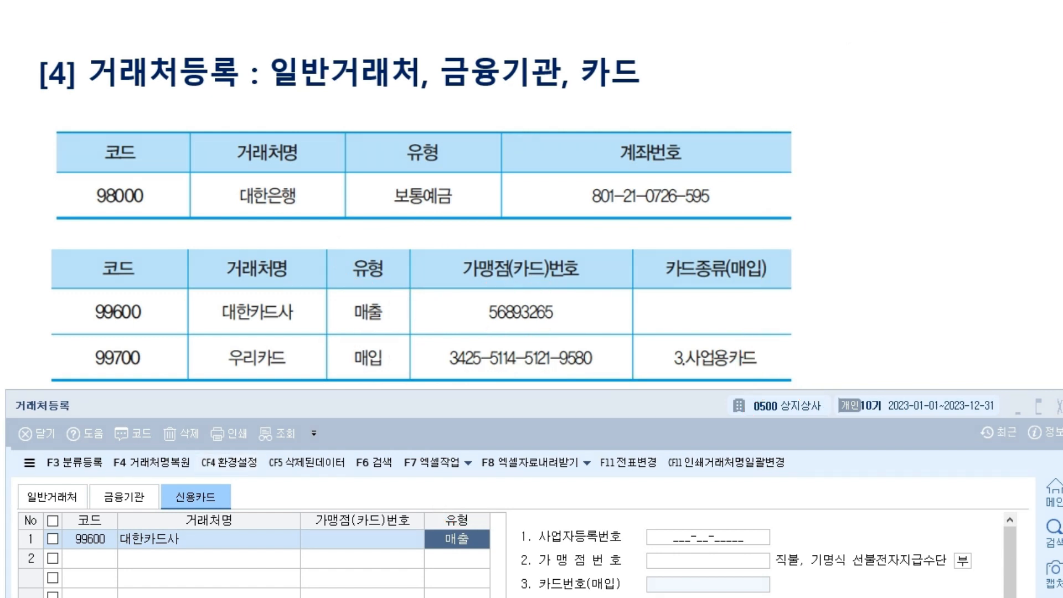
Keep 대한카드사 as a 1:매출 card and give it merchant number 56893265.
key("Escape")
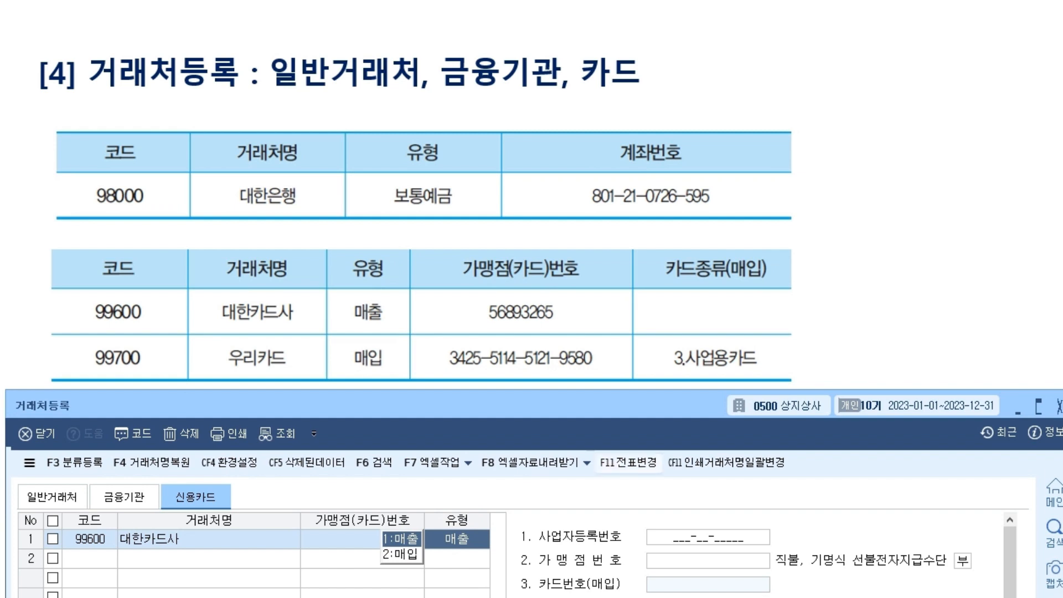
left_click_drag(609, 405, 601, 392)
key("Return")
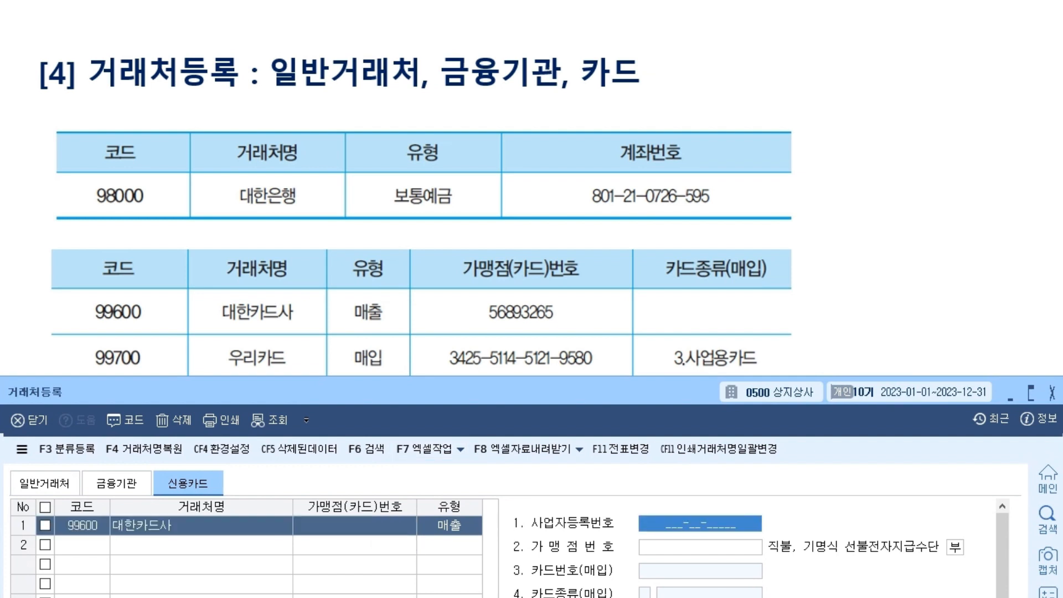
key("Return")
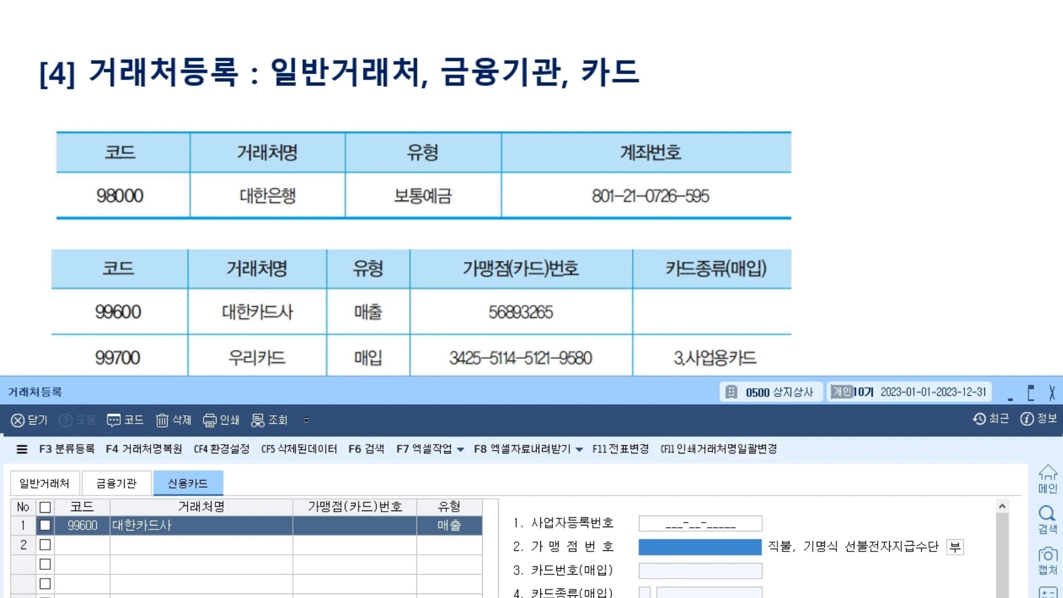
type("56893265")
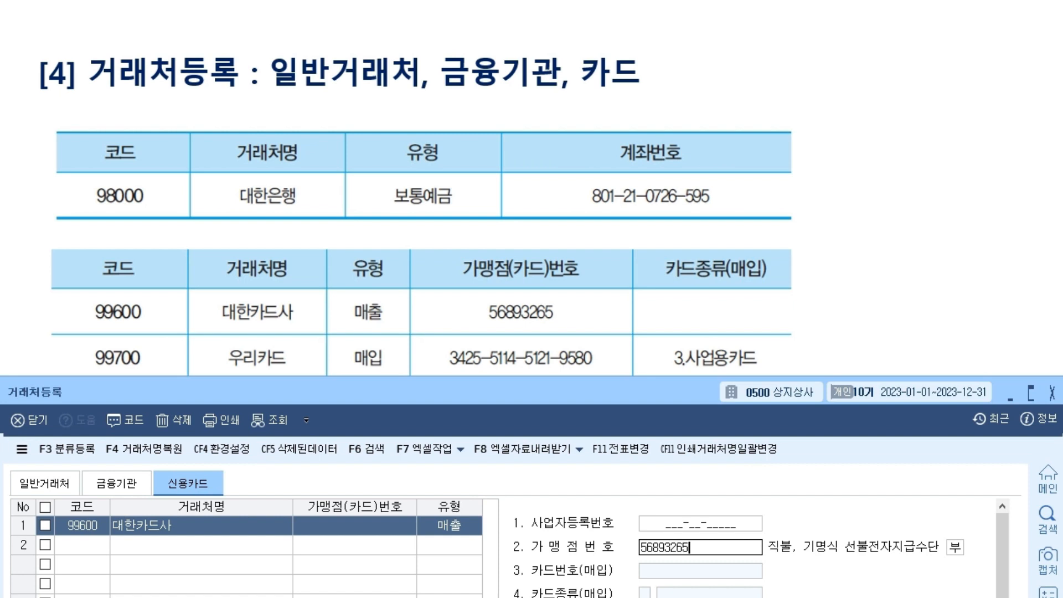
key("Return")
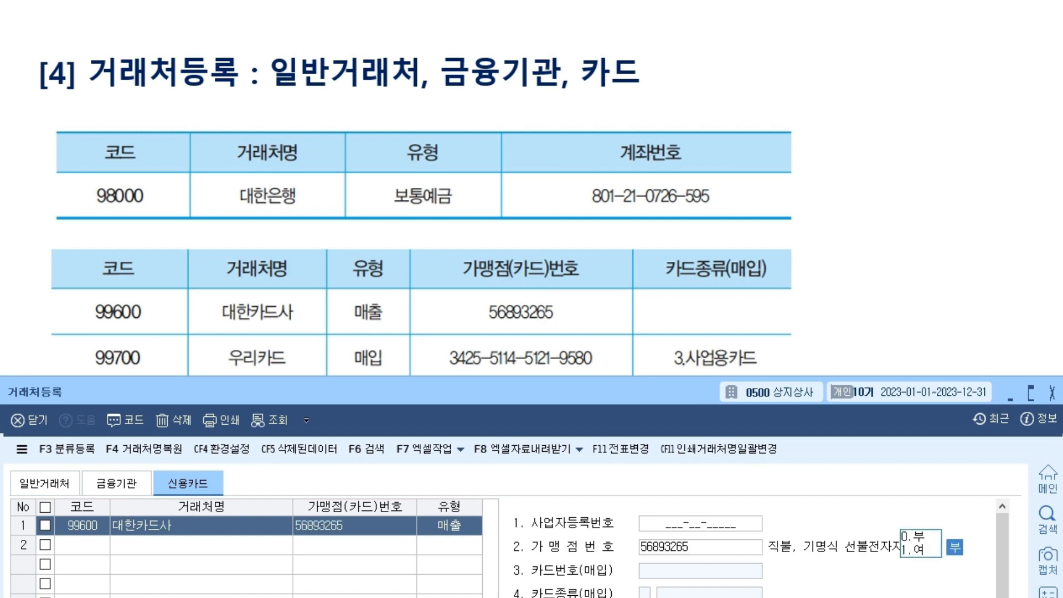
Accept 부 and start a second card row with code 99700.
key("Return")
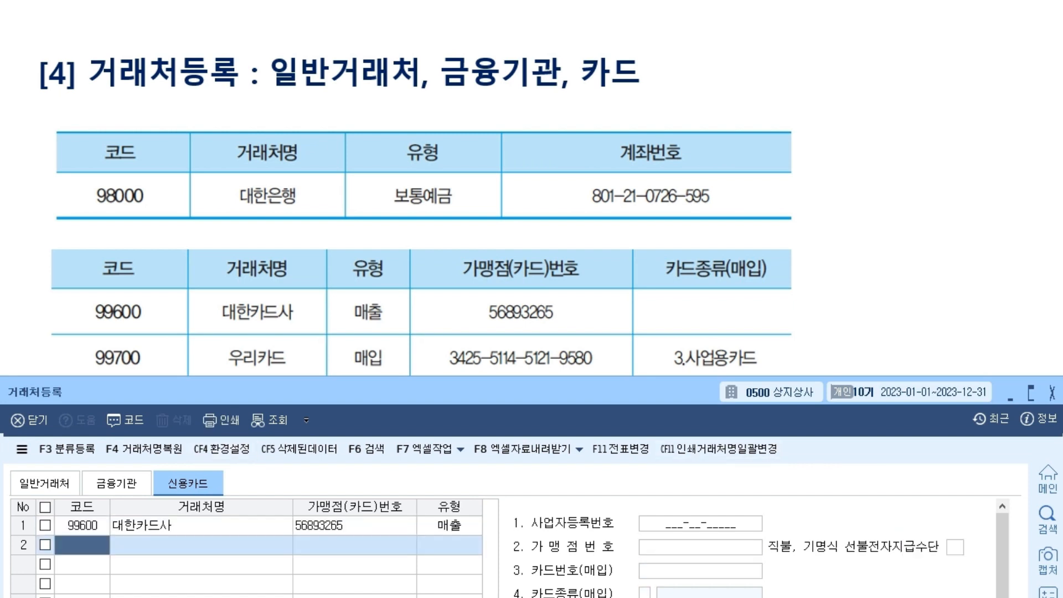
type("99700")
key("Return")
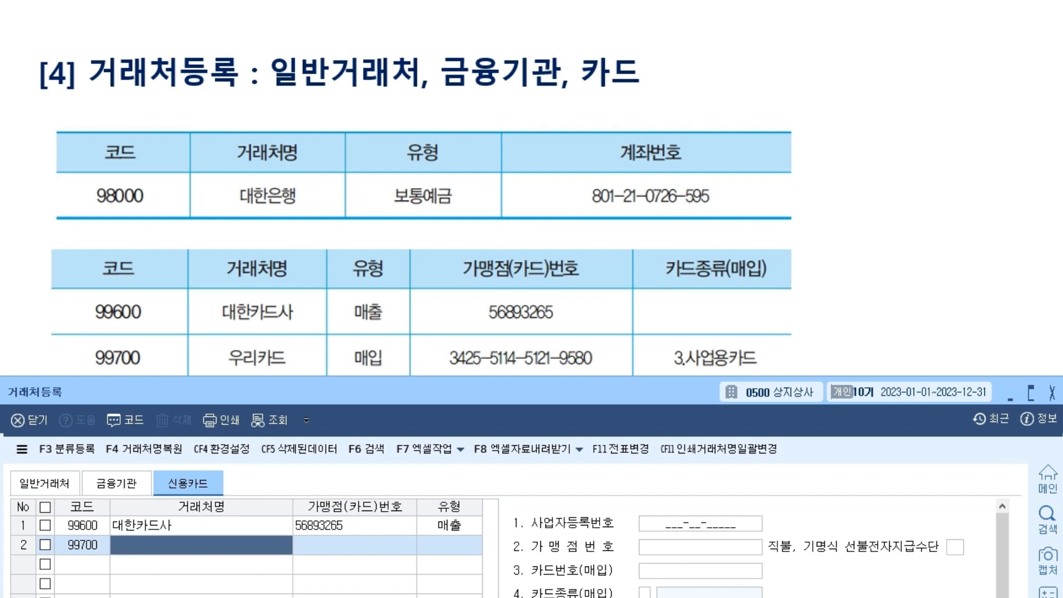
Name card 99700 우리카드 and set its type to 2:매입.
type("우리카드")
key("Return")
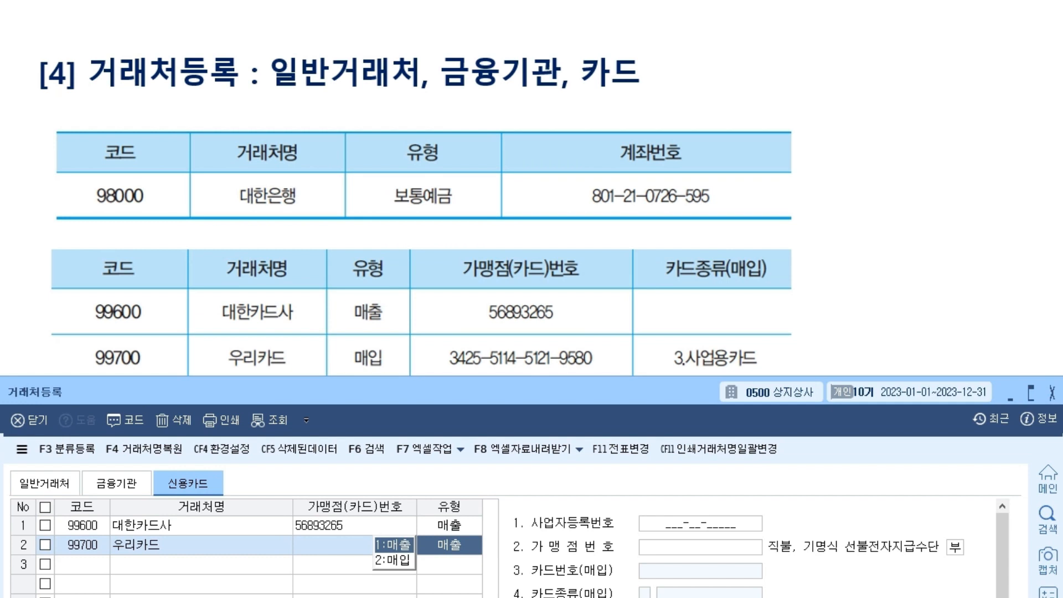
key("2")
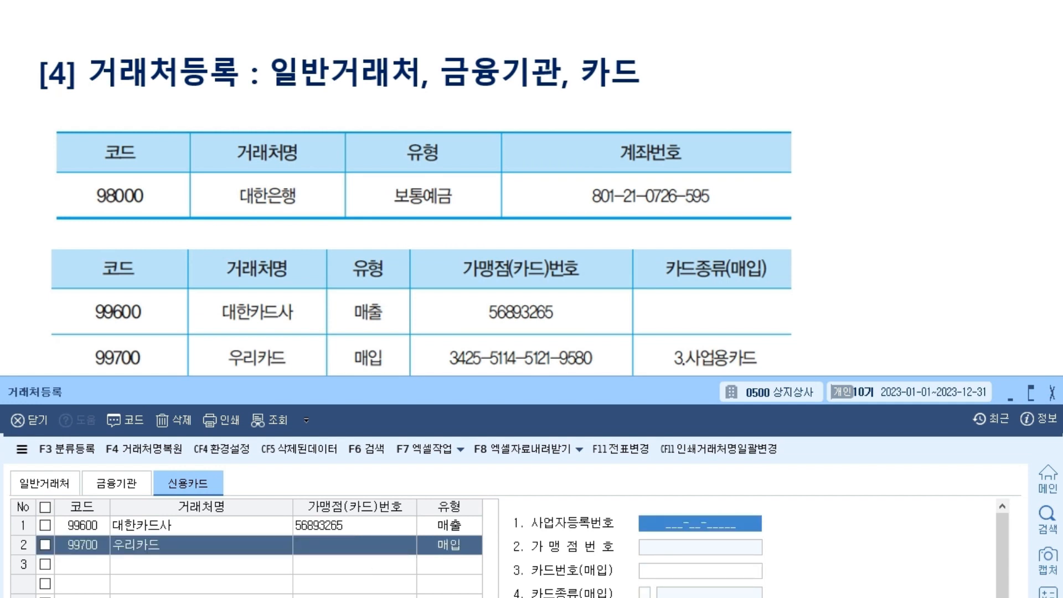
key("Return")
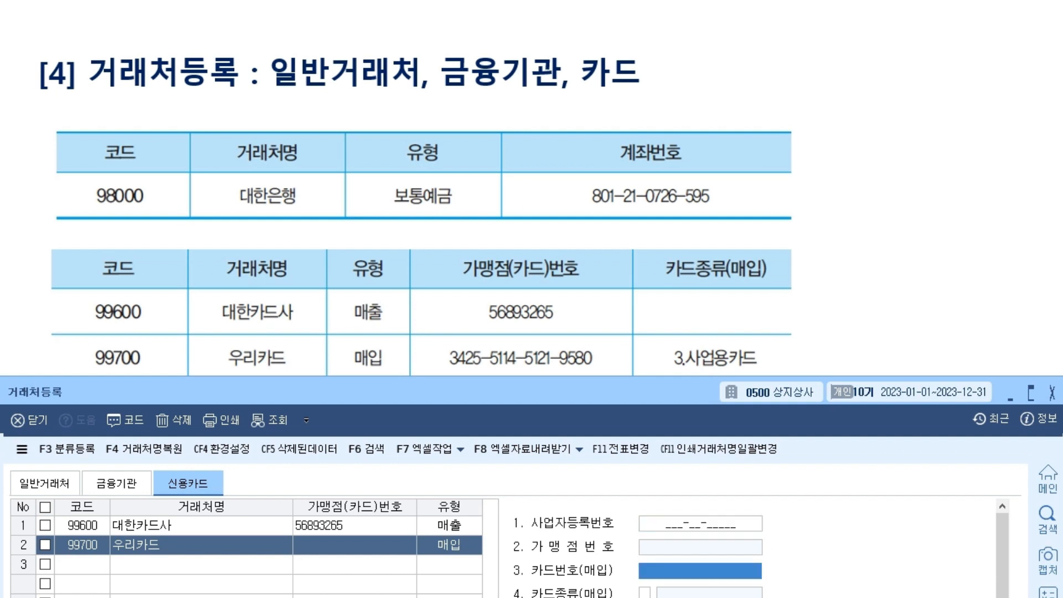
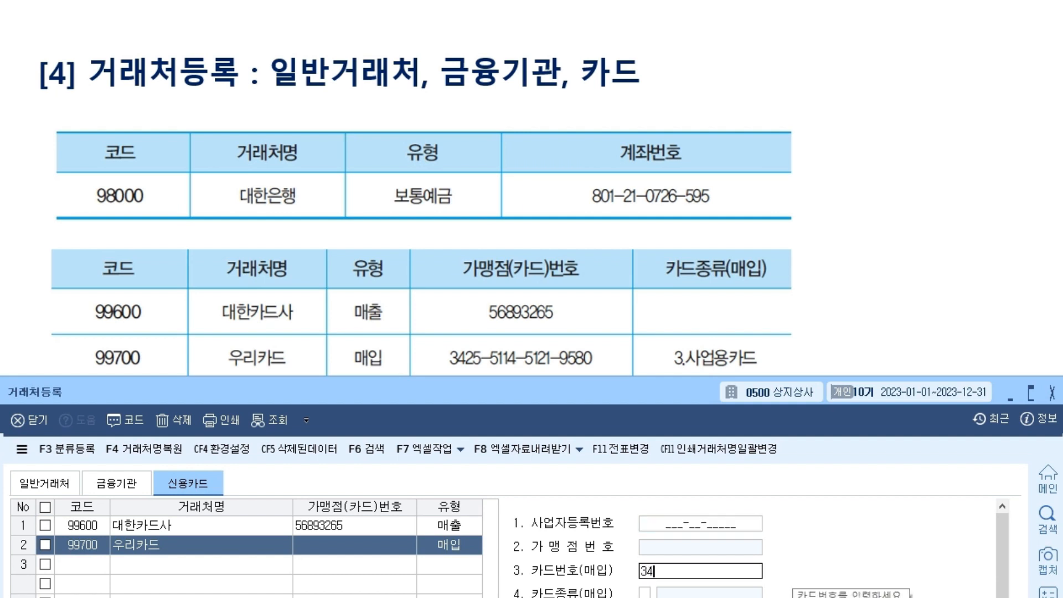
key("Return")
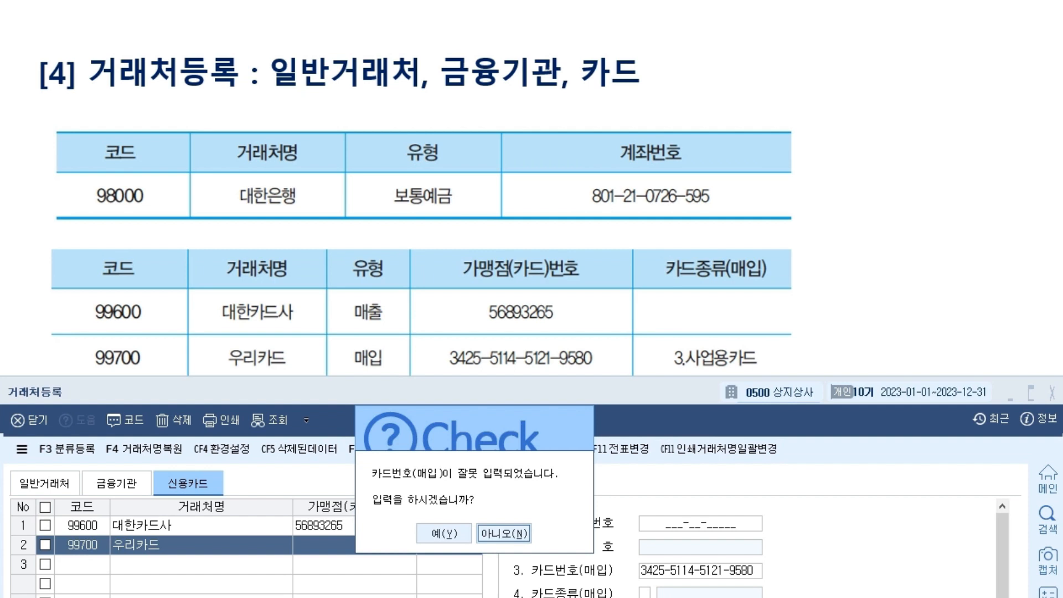
key("Left")
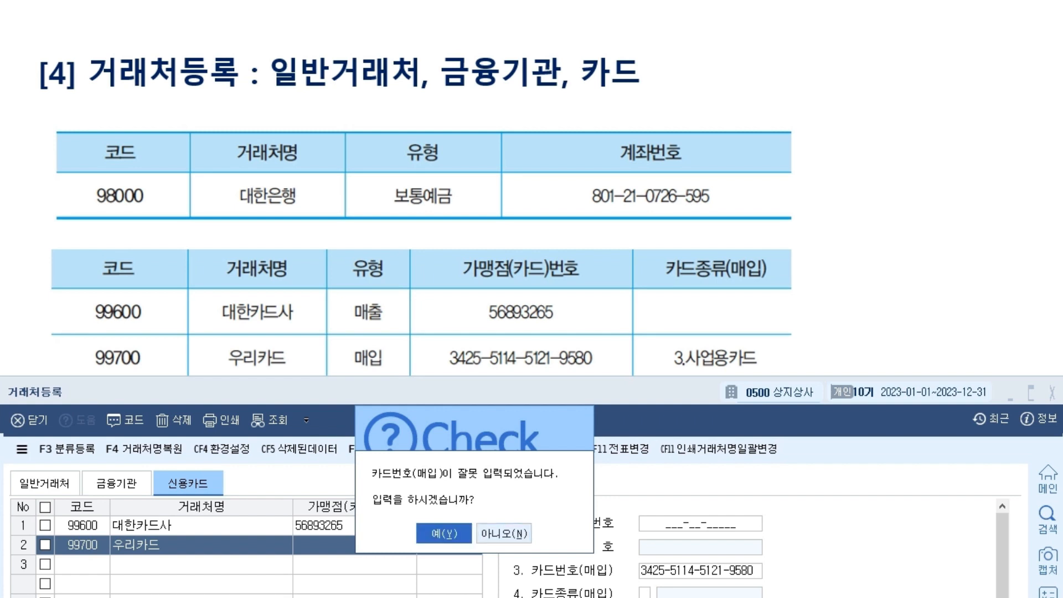
key("Return")
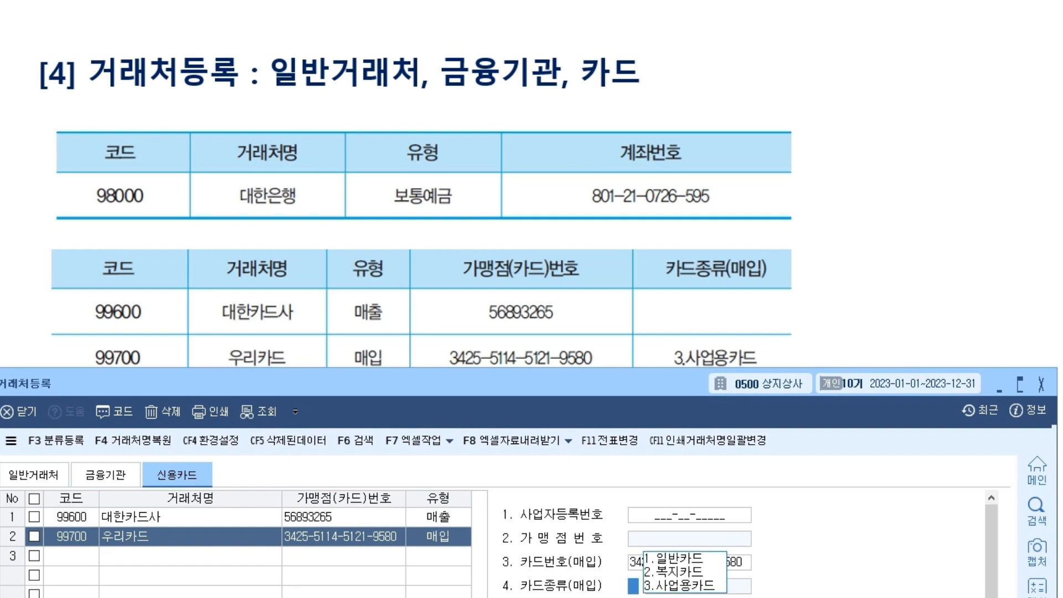
type("3")
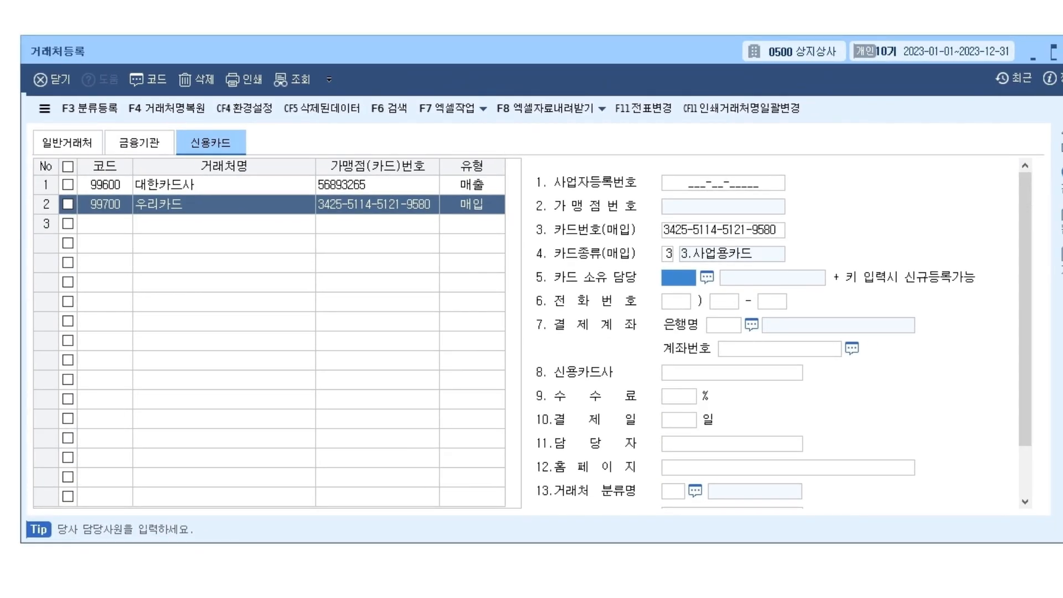
left_click(720, 230)
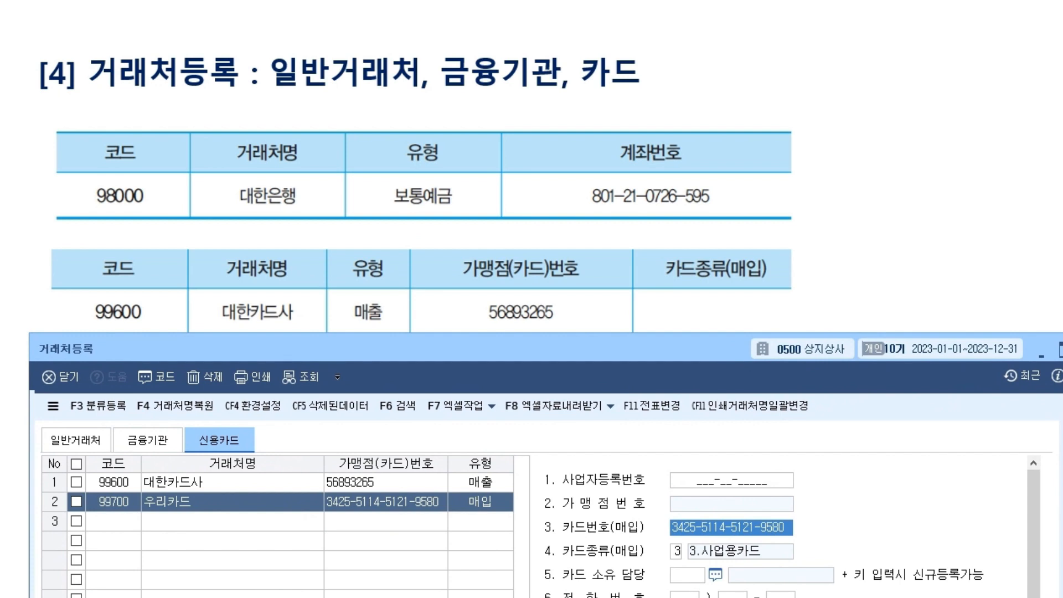
Review the 일반거래처, 금융기관 (98000 대한은행) and 신용카드 (우리카드) registrations.
left_click(148, 440)
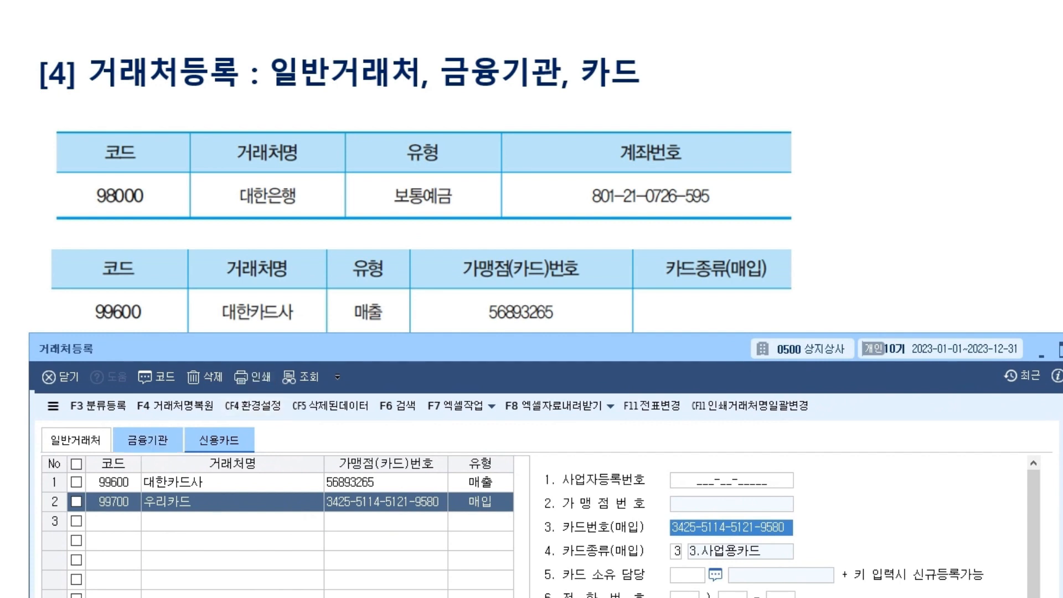
left_click(737, 481)
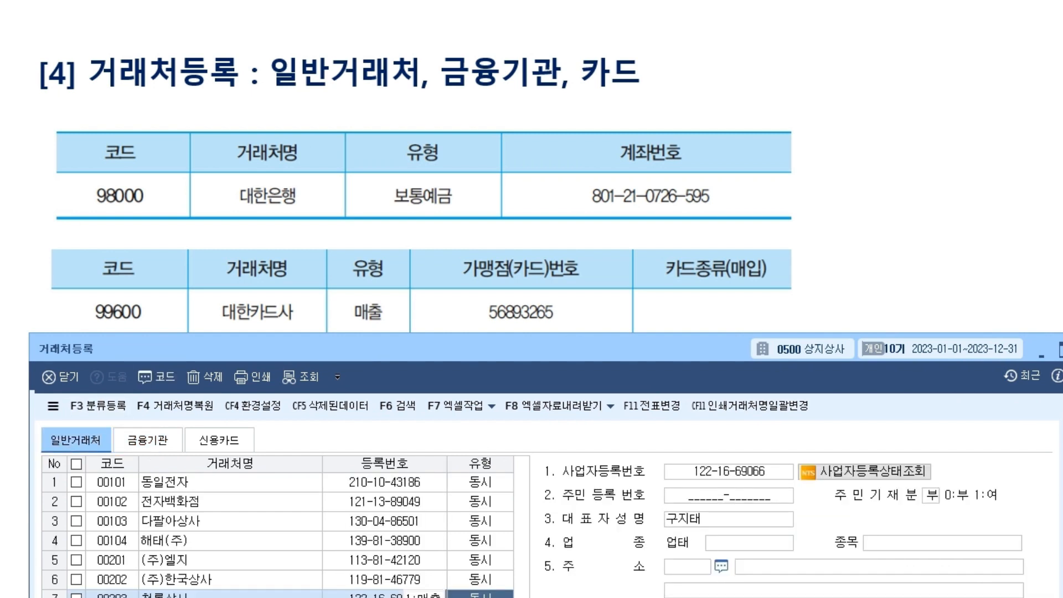
key("Return")
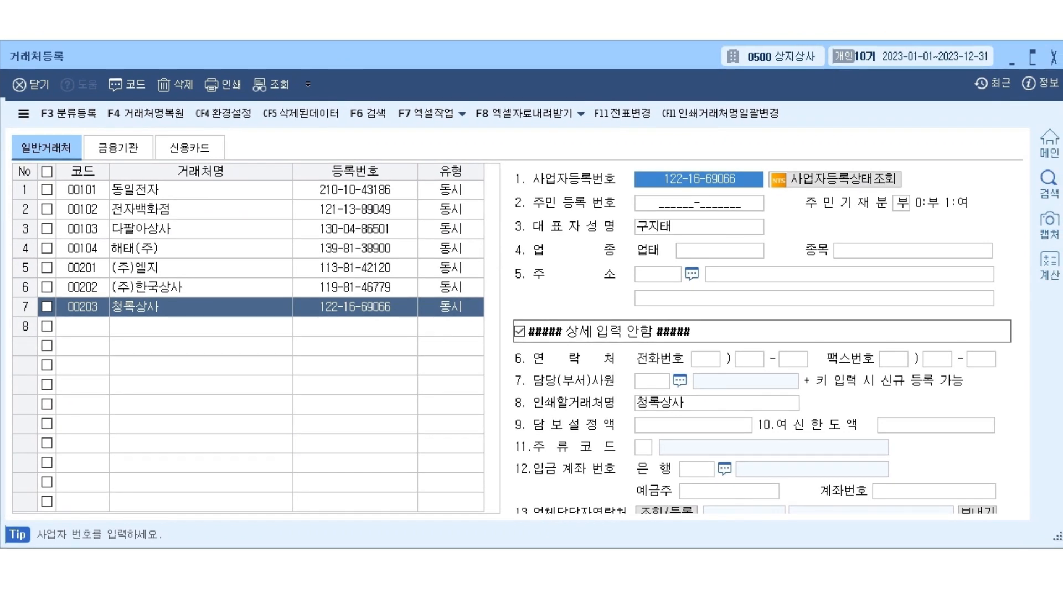
left_click(118, 148)
left_click(190, 148)
left_click(46, 148)
left_click(118, 148)
left_click(189, 148)
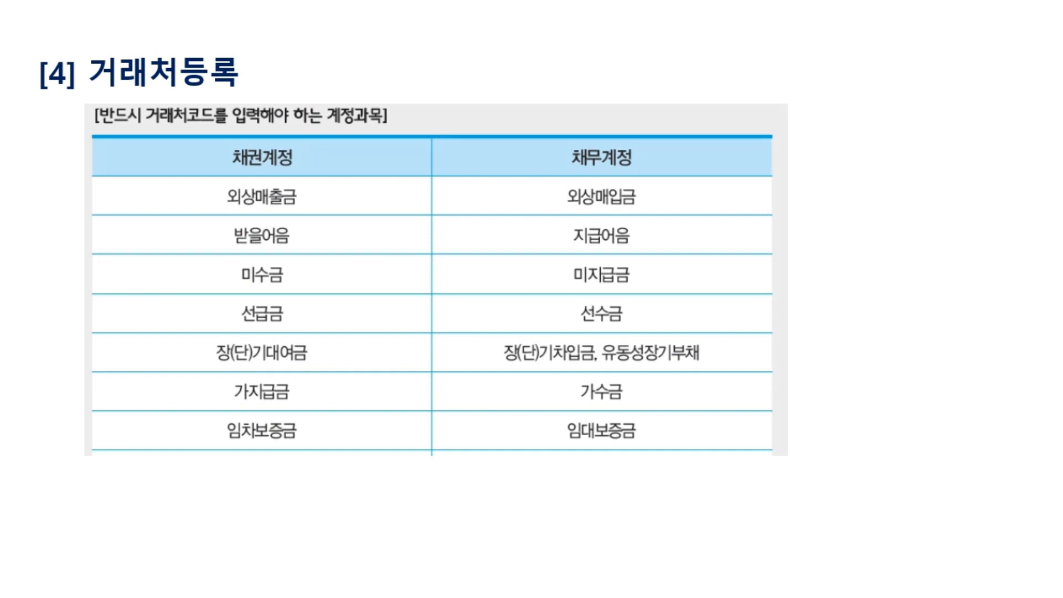
Jot red notes above the account table on the customer-code accounts slide.
left_click_drag(611, 31, 603, 81)
mouse_move(446, 50)
left_mouse_down()
mouse_move(465, 69)
mouse_move(483, 33)
left_mouse_up()
left_click_drag(474, 40, 490, 39)
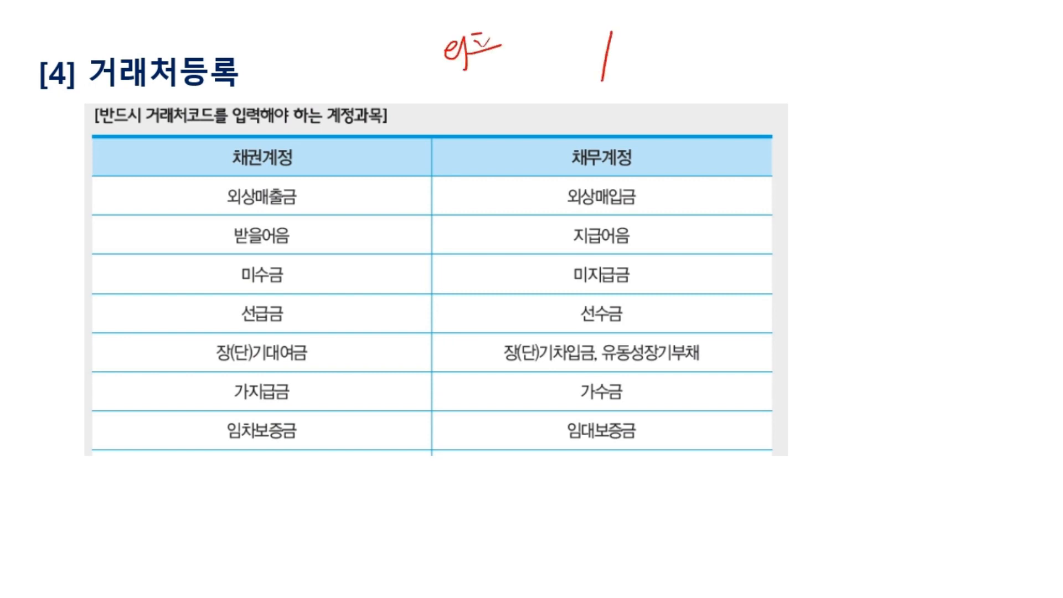
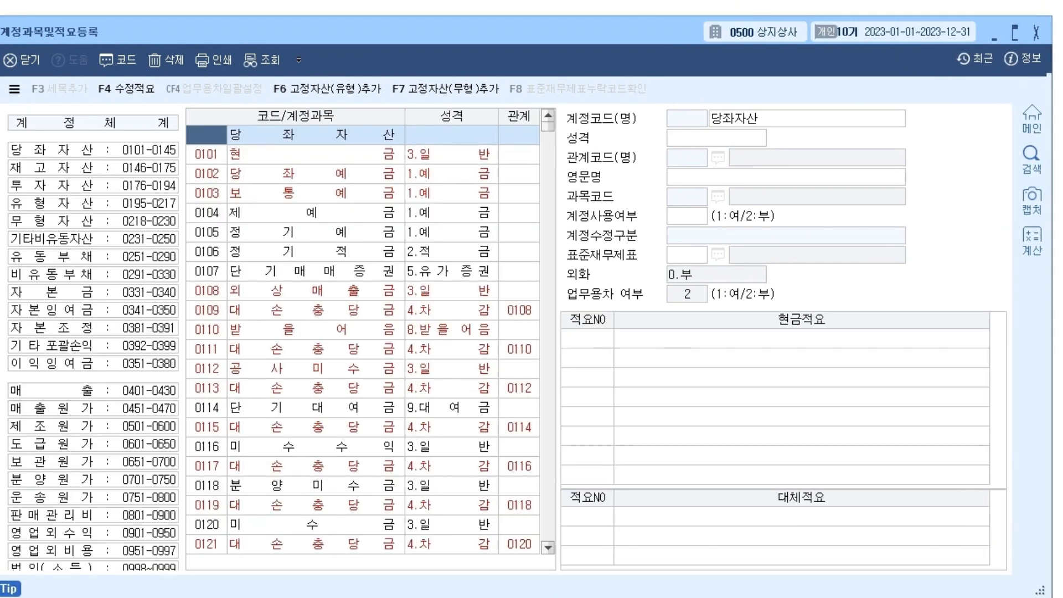
Display account 0115 대손충당금's details, then pick the 당좌자산 range (0101-0145) in the left list.
left_click_drag(388, 31, 401, 20)
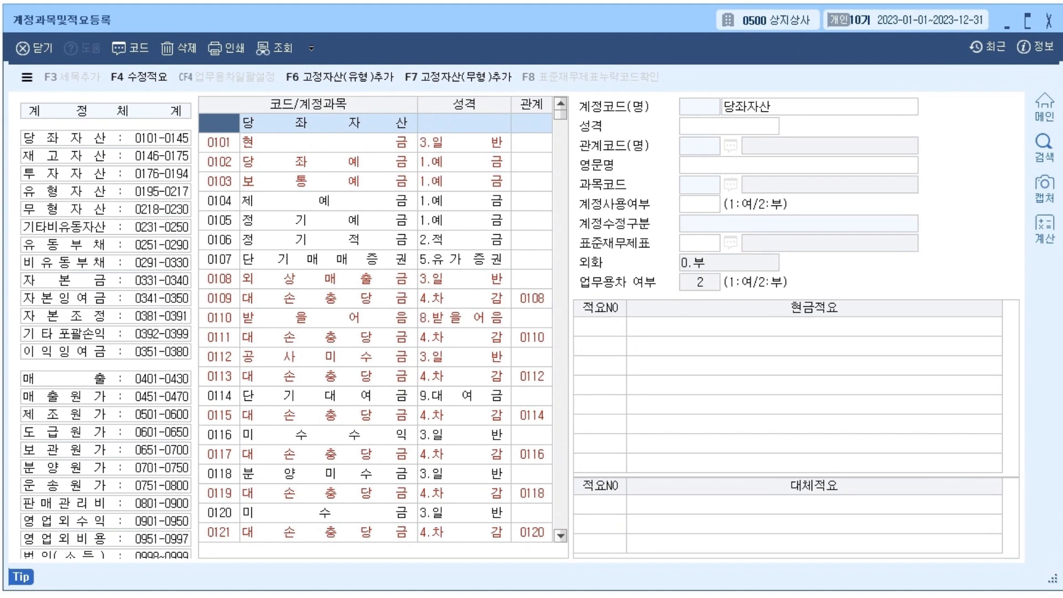
left_click(329, 415)
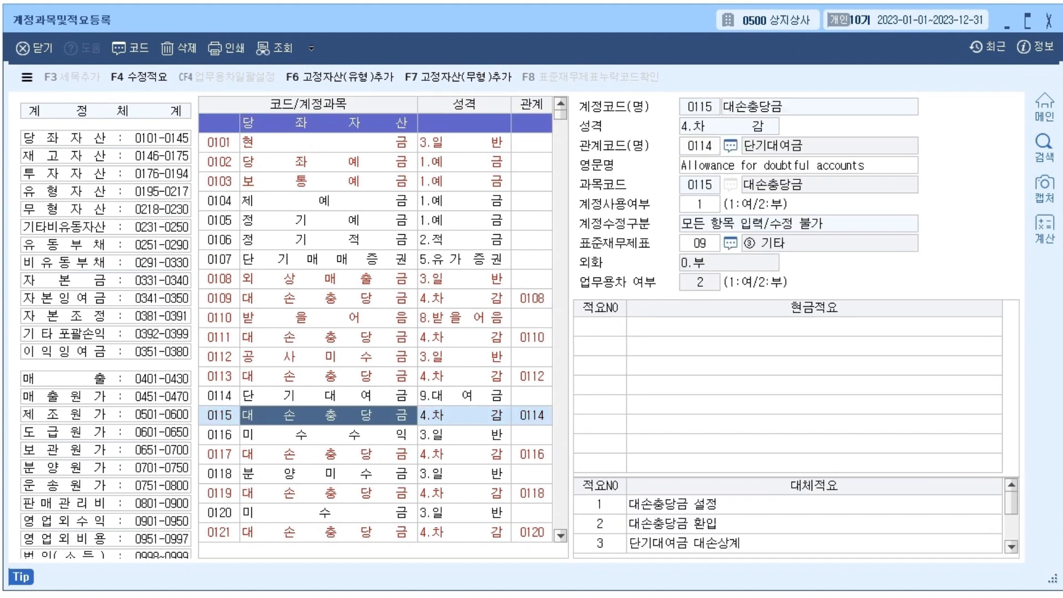
left_click(105, 137)
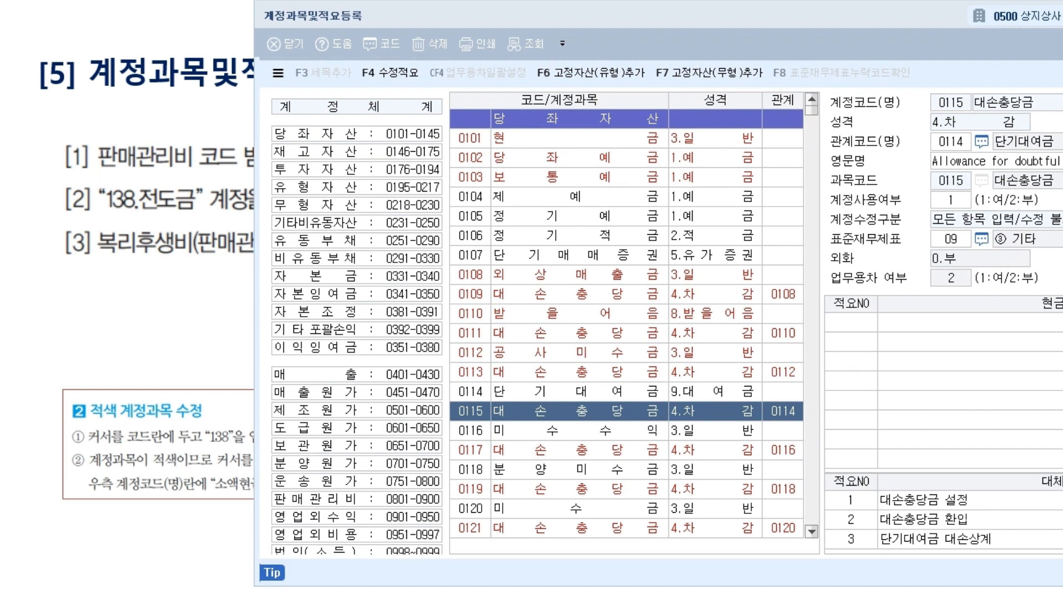
left_click_drag(274, 130, 366, 127)
left_click_drag(276, 148, 359, 150)
left_click_drag(276, 167, 353, 169)
mouse_move(275, 186)
left_mouse_down()
mouse_move(364, 186)
mouse_move(357, 204)
left_mouse_up()
left_click_drag(273, 222, 368, 222)
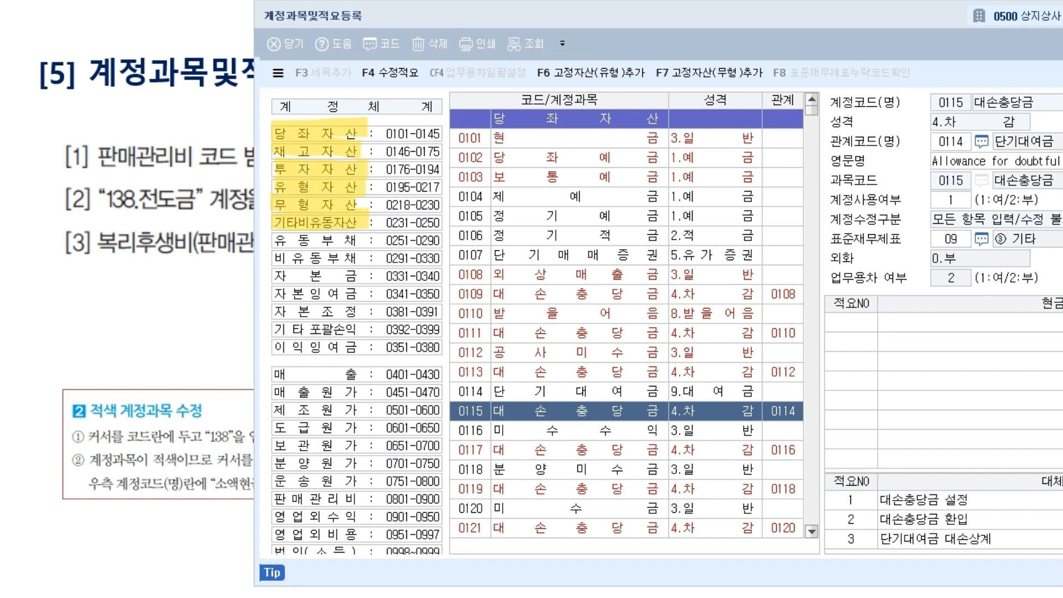
mouse_move(272, 241)
left_mouse_down()
mouse_move(360, 240)
mouse_move(365, 258)
left_mouse_up()
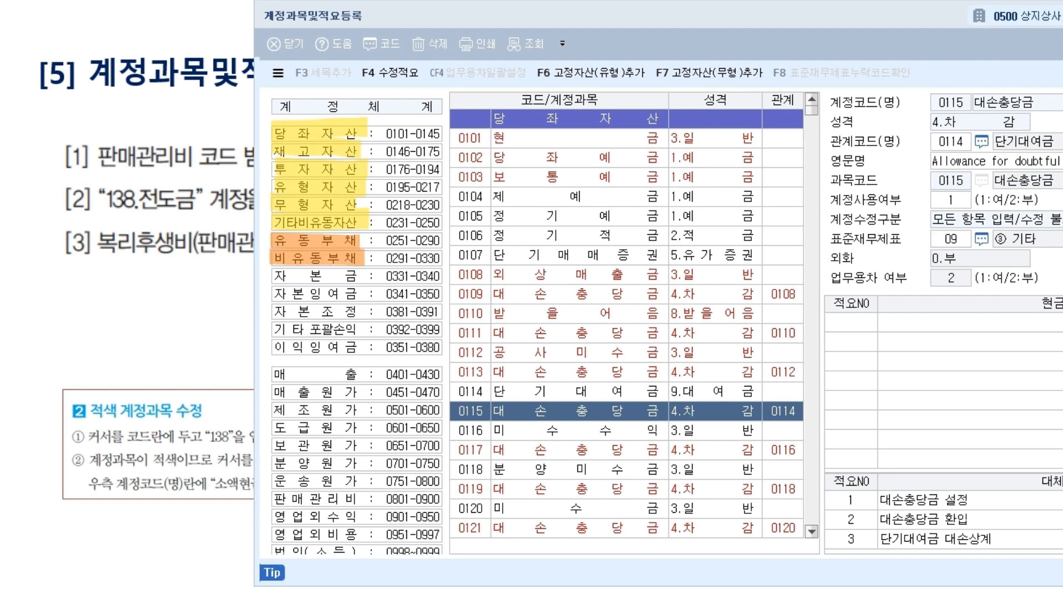
mouse_move(270, 275)
left_mouse_down()
mouse_move(371, 275)
mouse_move(269, 366)
mouse_move(362, 366)
left_mouse_up()
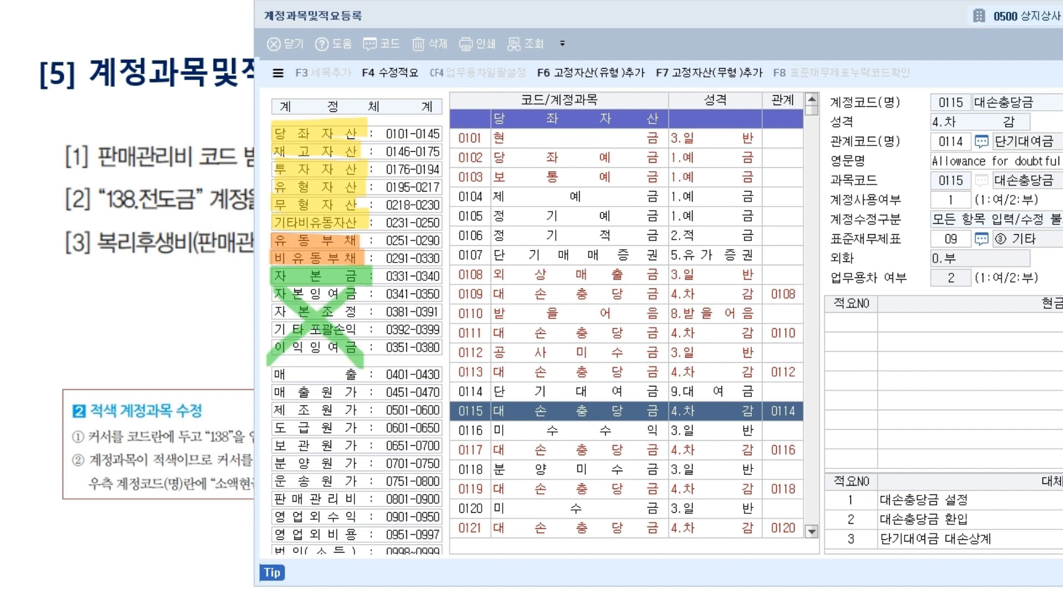
key("ctrl+z")
key("ctrl+z")
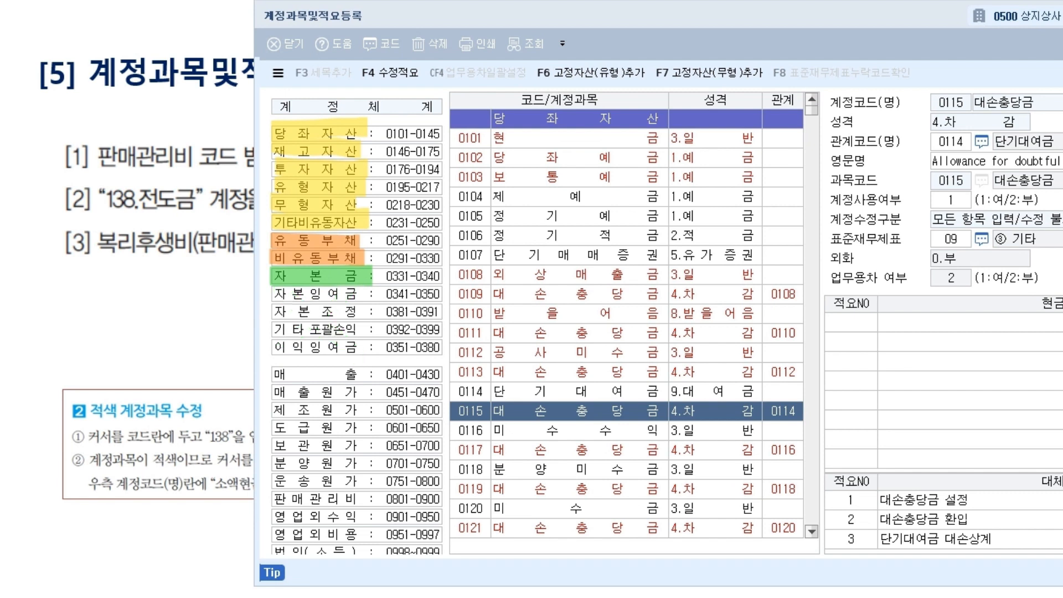
mouse_move(289, 123)
left_mouse_down()
mouse_move(281, 263)
mouse_move(289, 344)
left_mouse_up()
left_click_drag(378, 136, 449, 140)
mouse_move(384, 156)
left_mouse_down()
mouse_move(446, 161)
mouse_move(451, 200)
left_mouse_up()
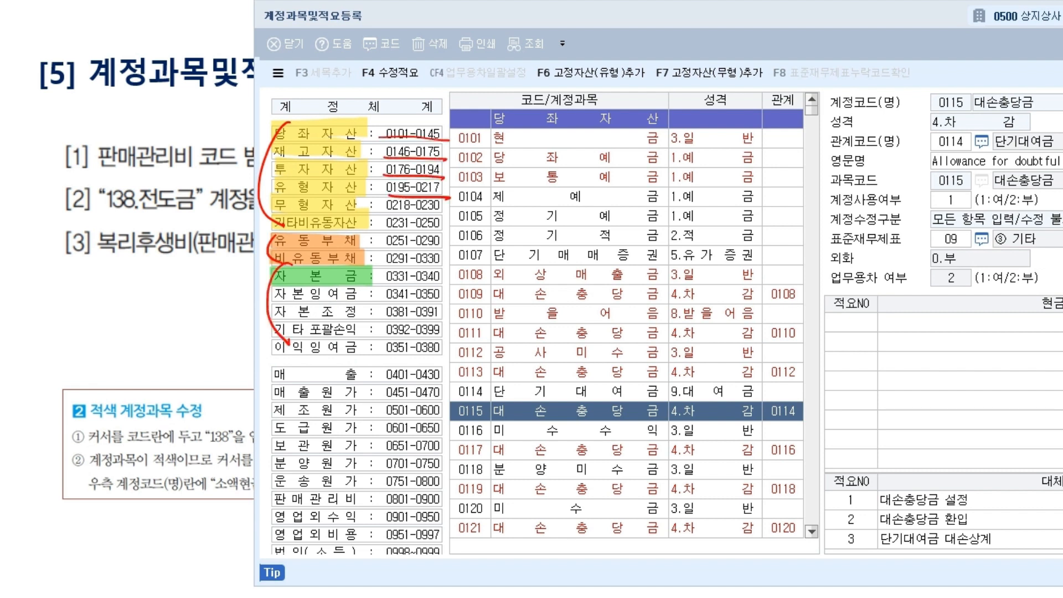
mouse_move(440, 121)
left_mouse_down()
mouse_move(437, 145)
mouse_move(444, 125)
mouse_move(57, 275)
mouse_move(47, 300)
left_mouse_up()
left_click_drag(57, 315, 86, 315)
left_click_drag(83, 301, 91, 300)
mouse_move(93, 317)
left_mouse_down()
mouse_move(93, 333)
mouse_move(95, 317)
left_mouse_up()
left_click_drag(96, 307, 118, 322)
left_click_drag(107, 242, 65, 367)
left_click_drag(23, 271, 164, 335)
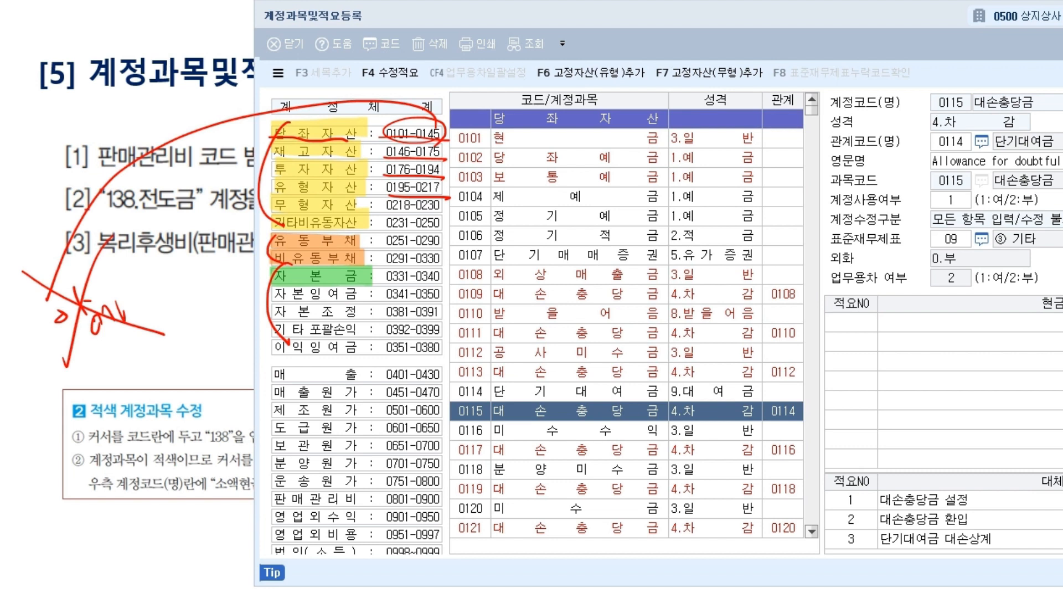
key("e")
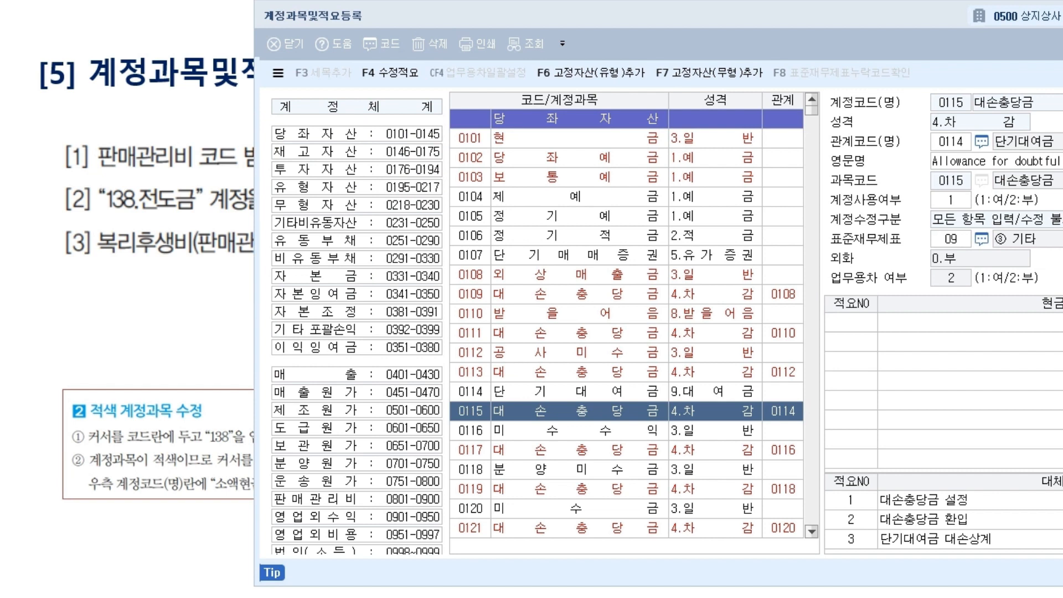
mouse_move(261, 363)
left_mouse_down()
mouse_move(279, 357)
mouse_move(285, 383)
left_mouse_up()
mouse_move(261, 495)
left_mouse_down()
mouse_move(277, 492)
mouse_move(270, 536)
mouse_move(287, 523)
left_mouse_up()
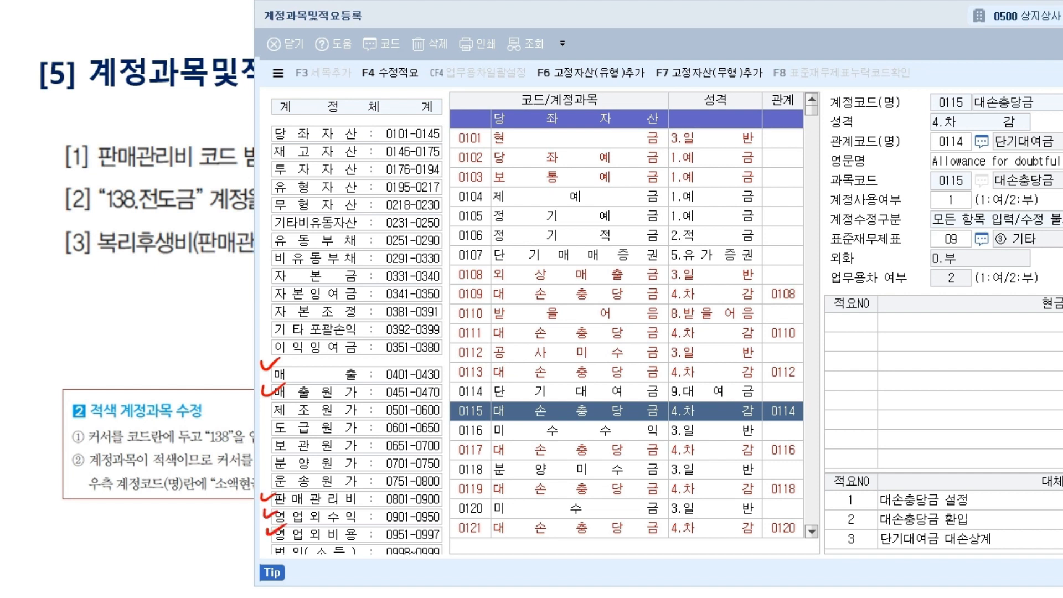
key("e")
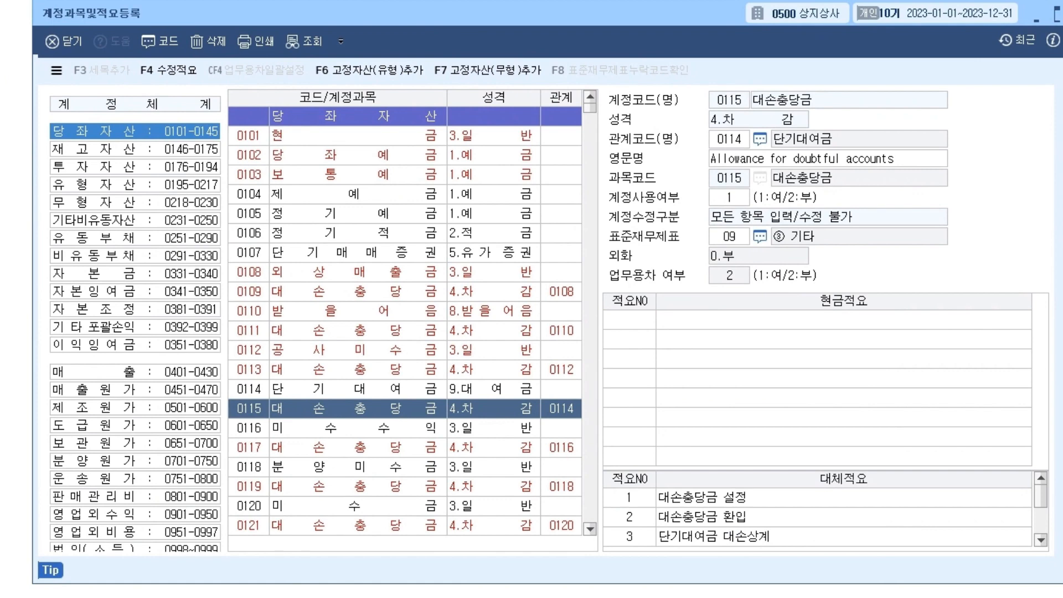
Browse the 유형자산 accounts such as 감가상각누계액, then reopen 계정과목및적요등록 from the main menu.
left_click(111, 185)
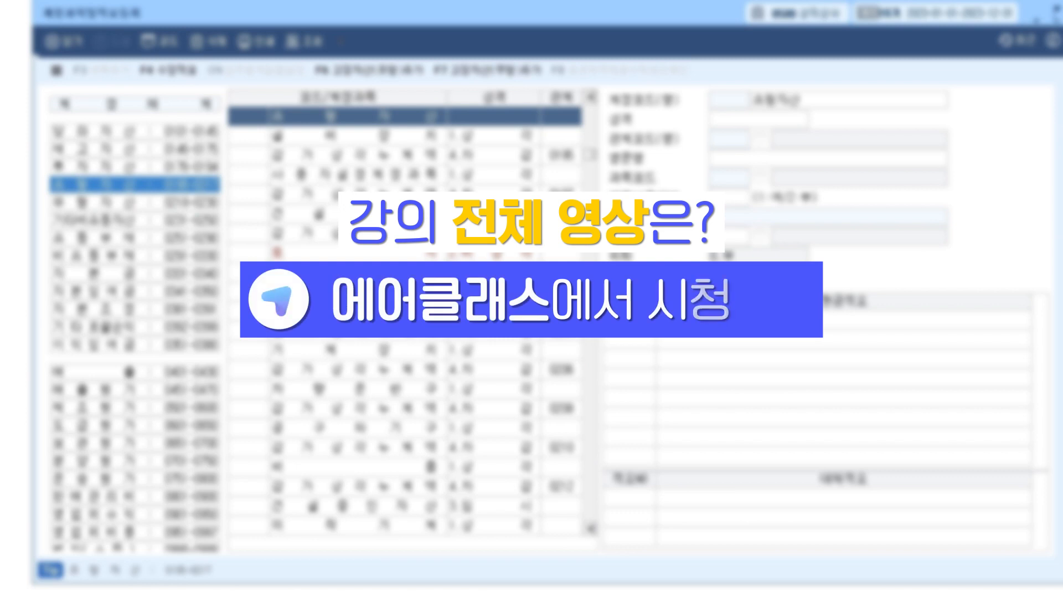
left_click(248, 155)
left_click(248, 175)
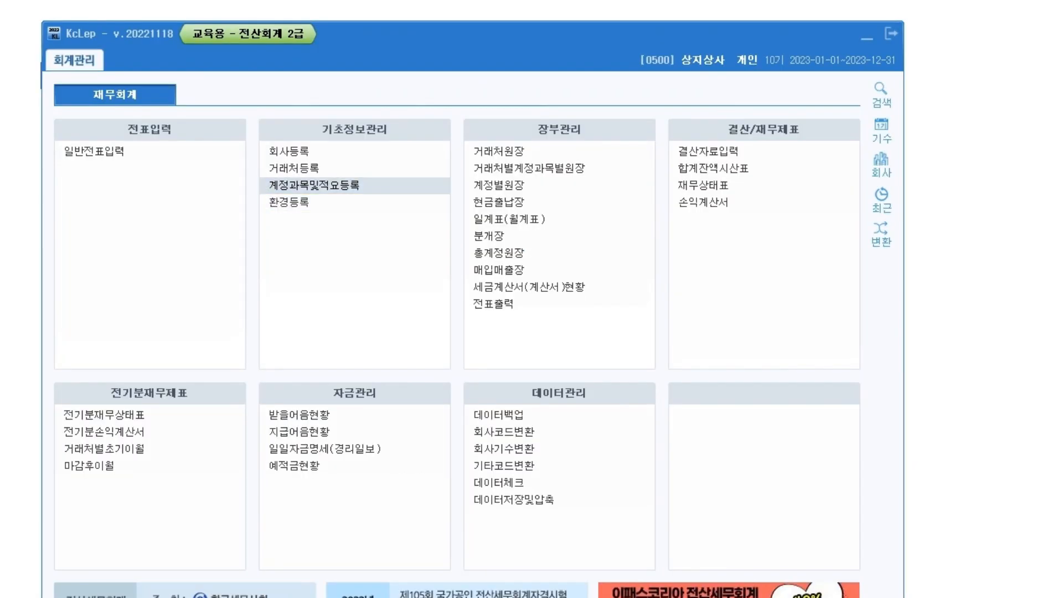
left_click(302, 186)
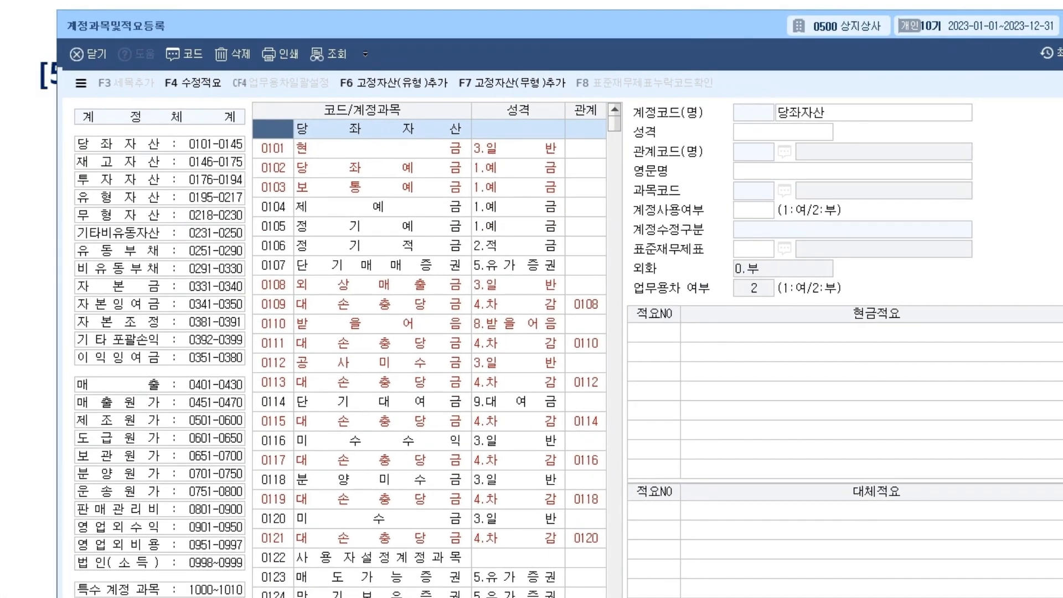
Jump to the 무형자산 accounts and step down through 0220 상표권, 0226 개발비 and 0228 웹사이트원가.
left_click(160, 215)
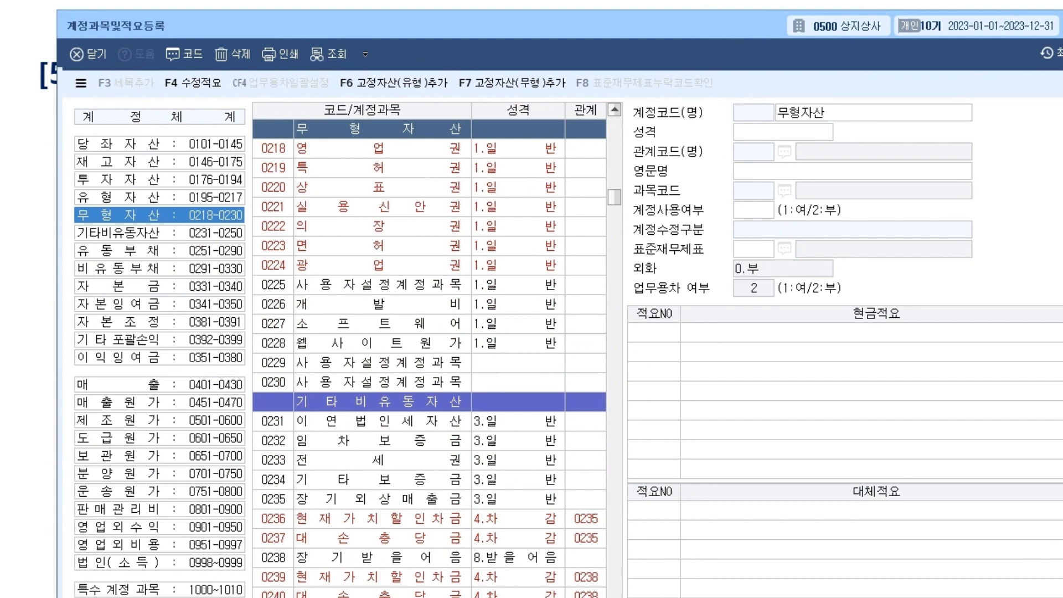
key("Down")
key("Down")
key("Down")
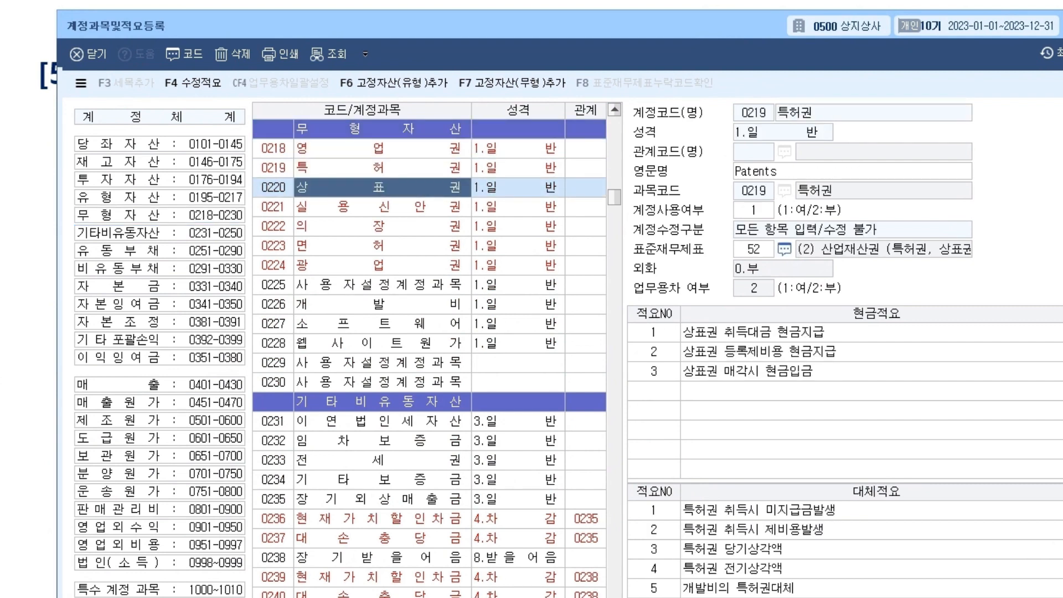
key("Down")
key("Down")
key("Down")
key("Down")
key("Down")
key("Down")
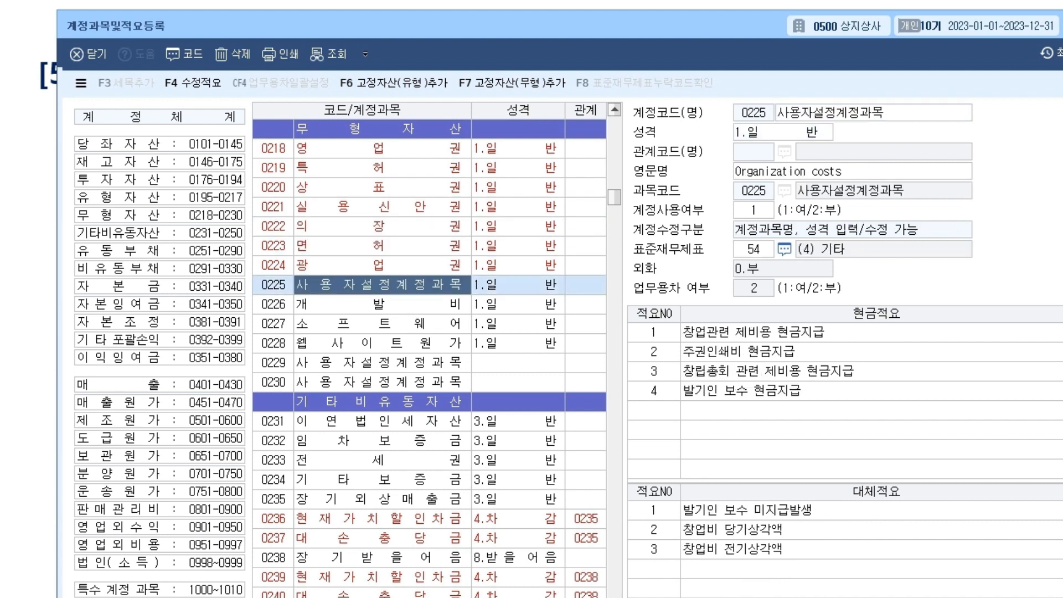
key("Down")
key("Down")
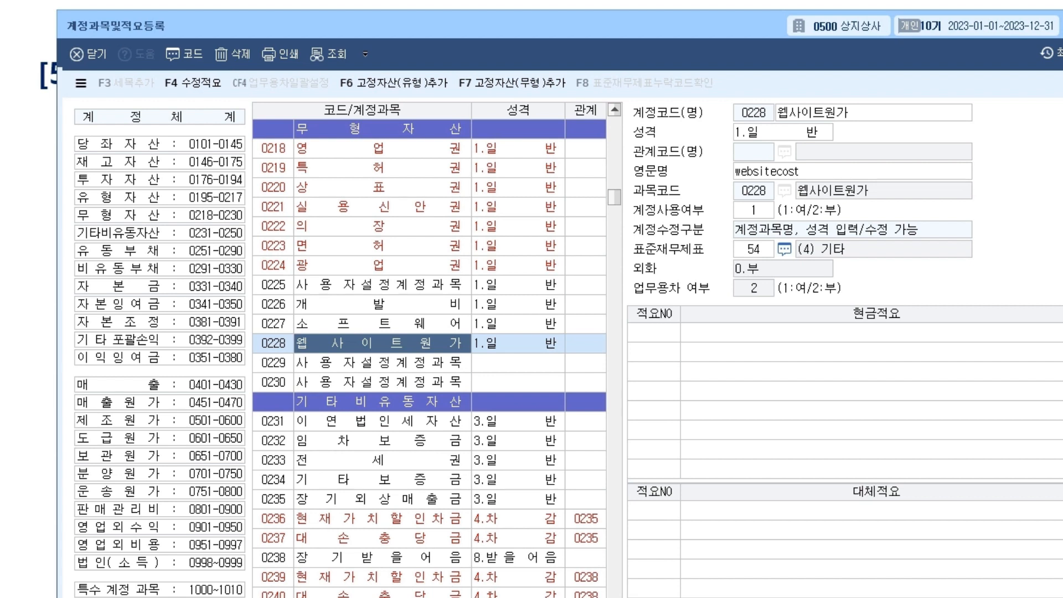
Inspect accounts 0218 영업권, 0220 상표권, 0222 의장권, then select 0232 임차보증금 and 0105 정기예금.
left_click(378, 149)
left_click(378, 188)
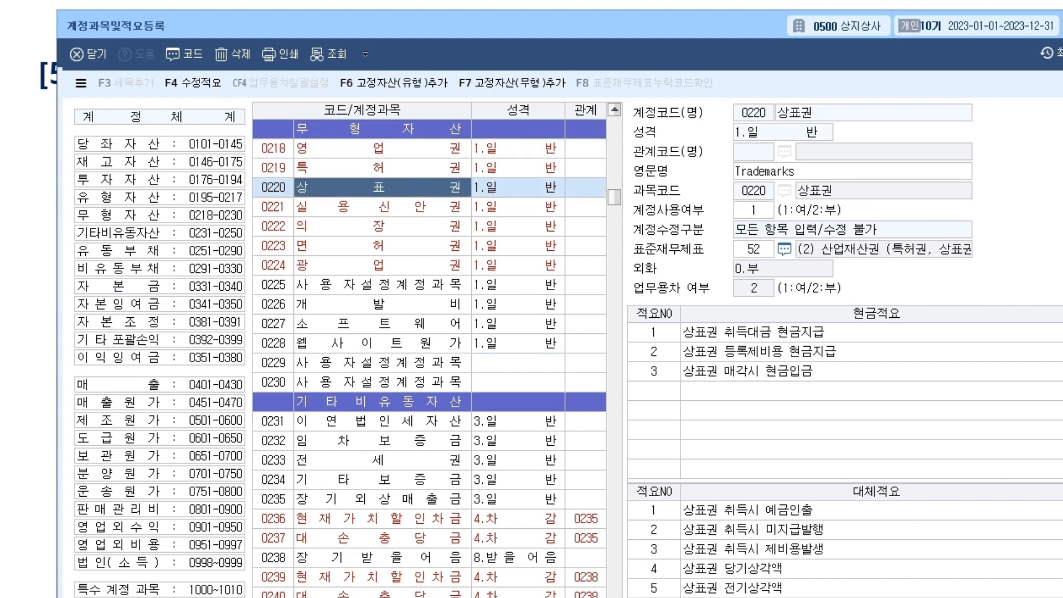
left_click(378, 227)
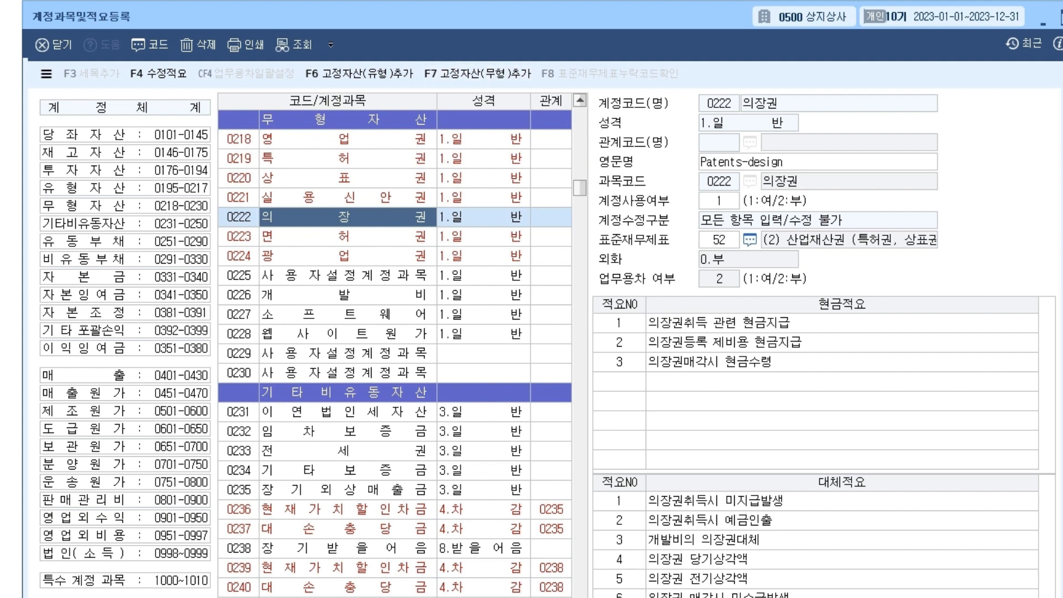
left_click(347, 432)
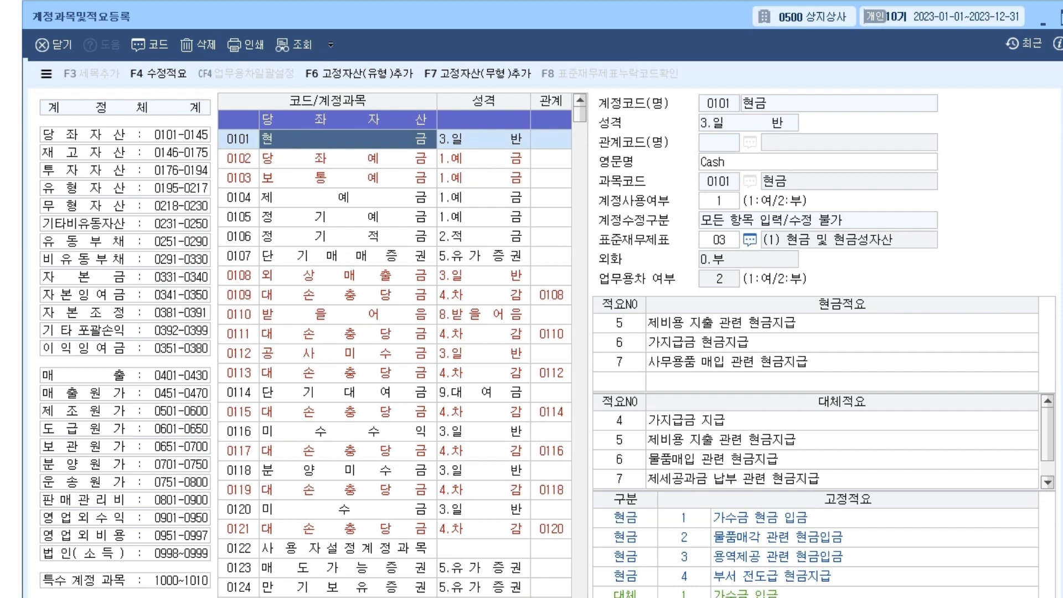
left_click(348, 217)
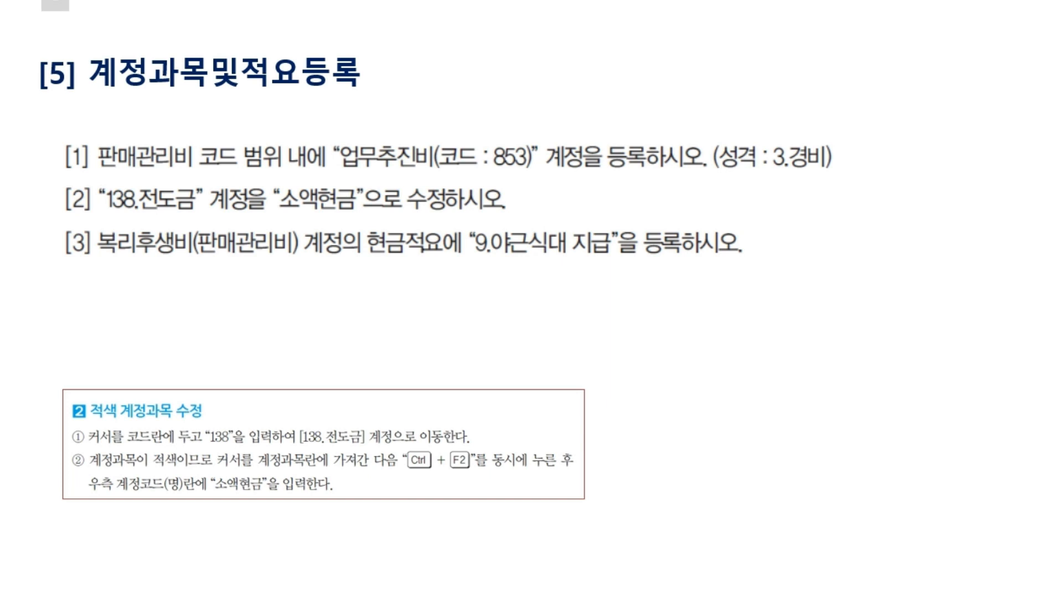
Mark up task [1]: circle code 853, underline 업무추진비, tick the register instruction and type 3.경비.
left_click_drag(483, 166, 535, 166)
mouse_move(496, 133)
left_mouse_down()
mouse_move(507, 169)
mouse_move(493, 133)
left_mouse_up()
left_click_drag(330, 165, 449, 165)
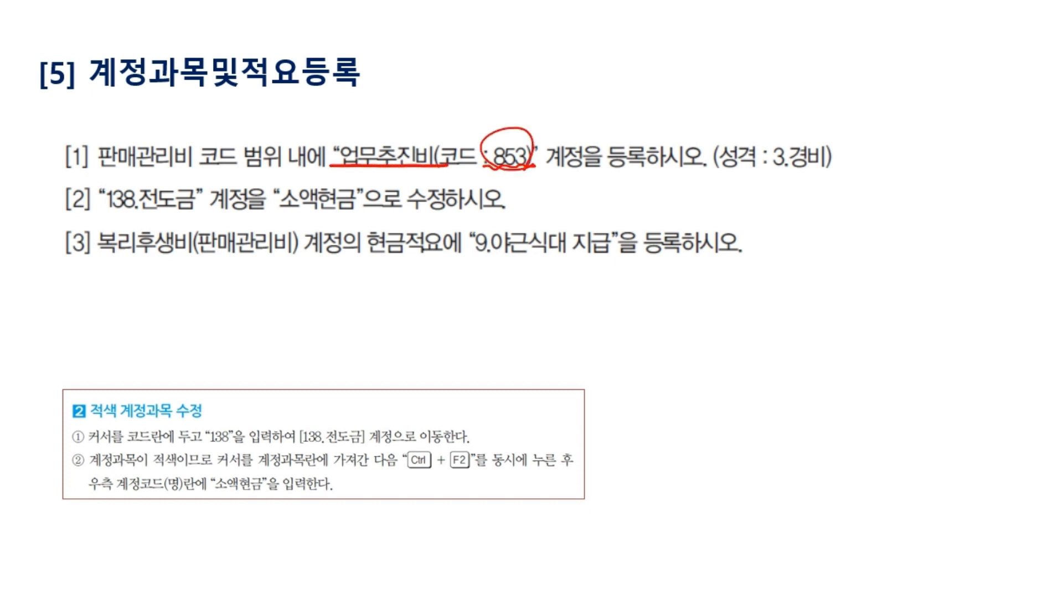
left_click_drag(544, 169, 661, 170)
mouse_move(615, 120)
left_mouse_down()
mouse_move(619, 134)
mouse_move(638, 105)
left_mouse_up()
left_click_drag(704, 173, 825, 171)
left_click_drag(797, 128, 812, 115)
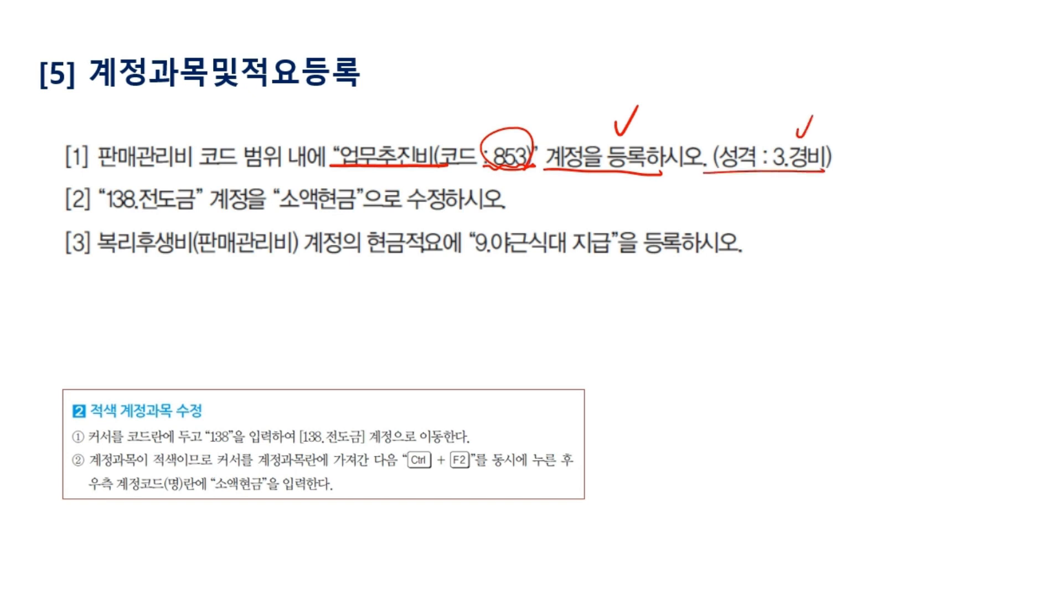
Bring 계정과목및적요등록 back below the task and select accounts 0103 보통예금 and 0185 투자일임계약자산.
key("alt+Tab")
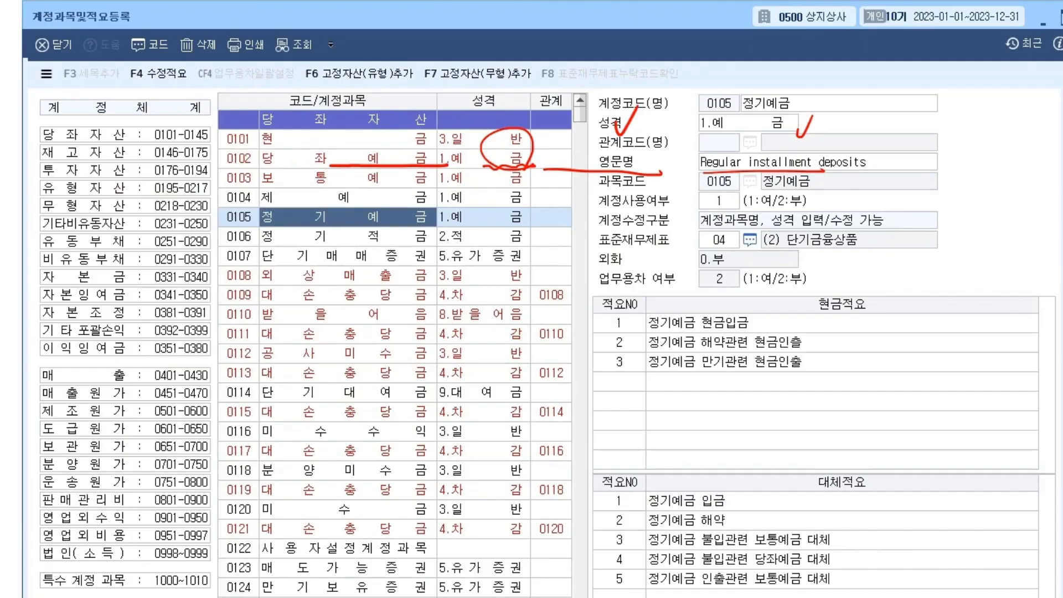
left_click_drag(421, 16, 415, 198)
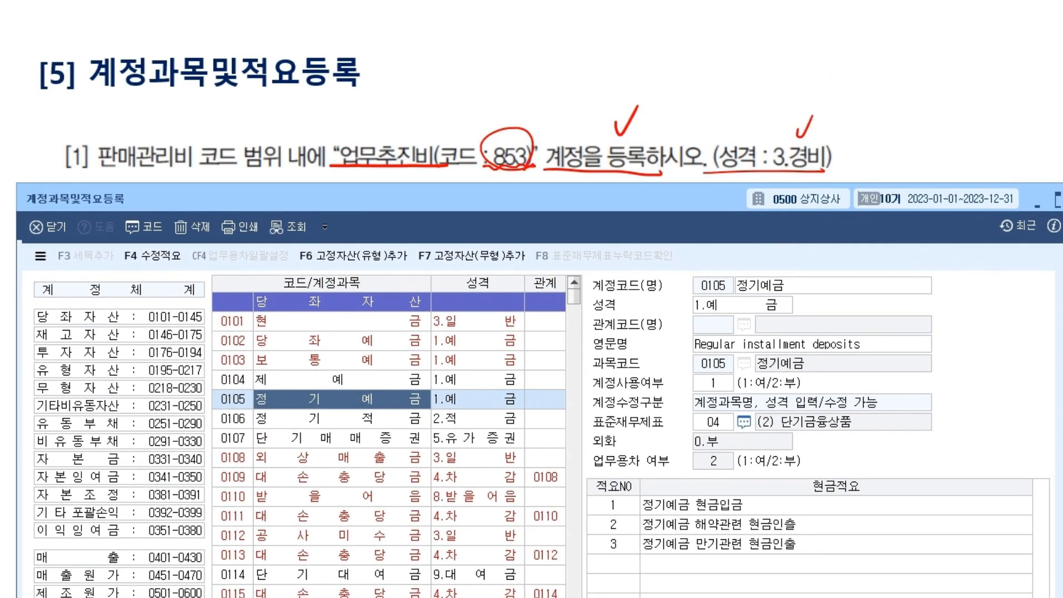
left_click(342, 360)
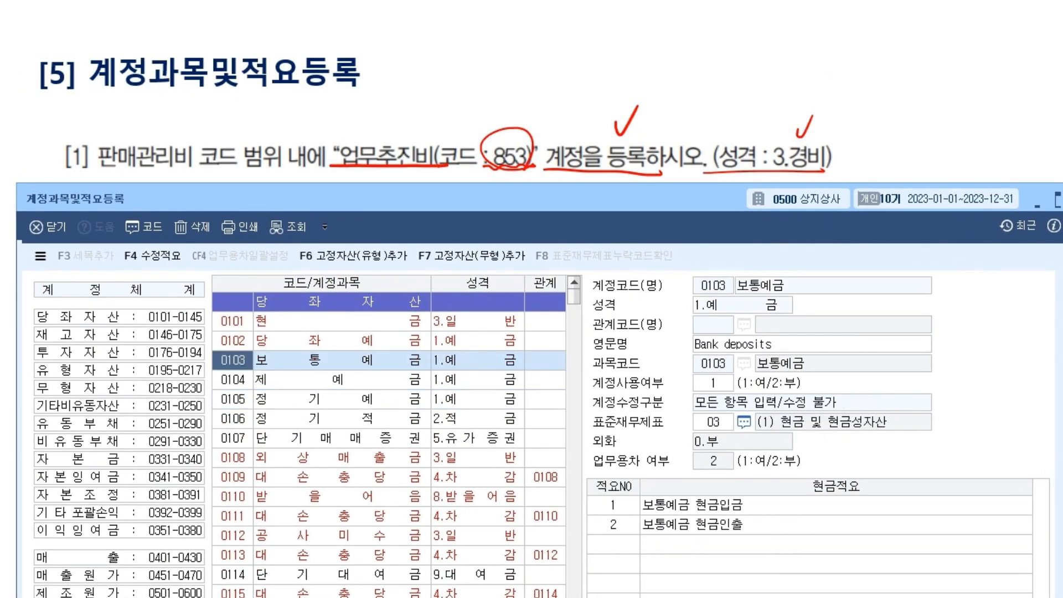
scroll(342, 360, "down", 20)
scroll(342, 360, "down", 14)
scroll(342, 360, "up", 18)
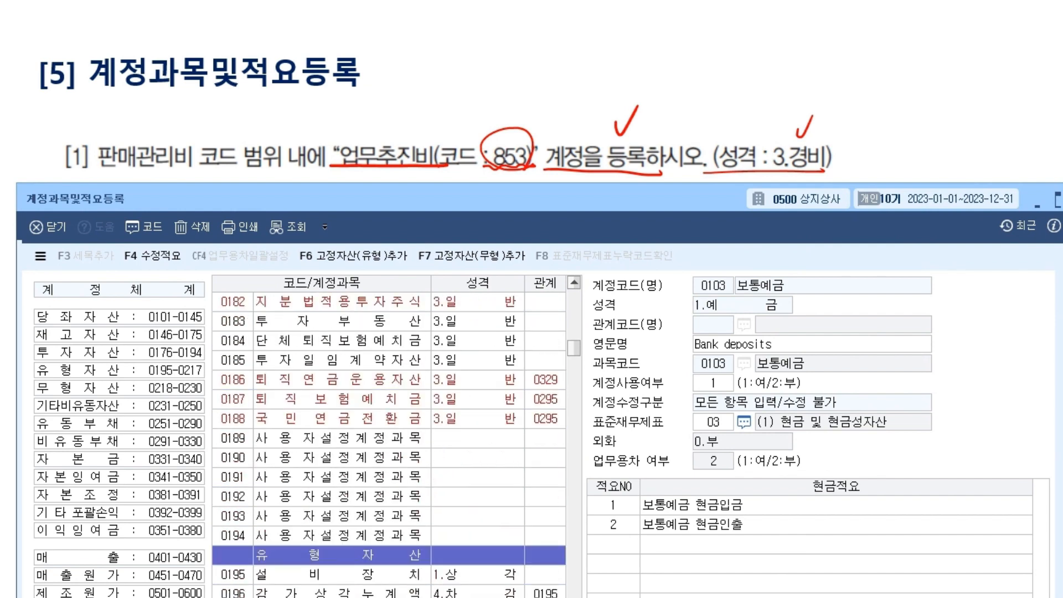
left_click(342, 360)
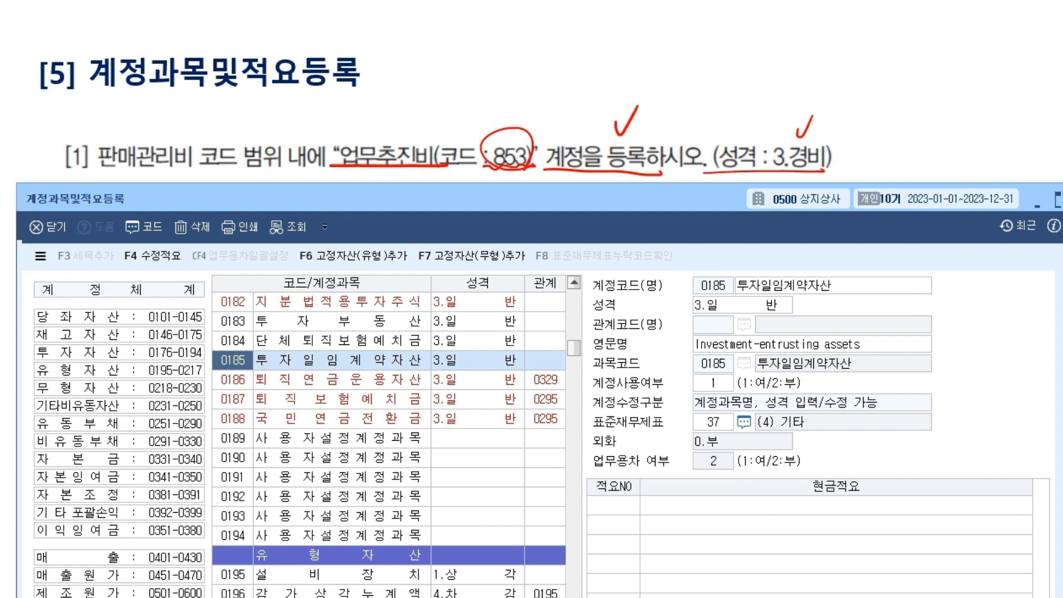
Jump through account codes 853, 253, 300 and 451 in the code column, ending back on 853.
type("8")
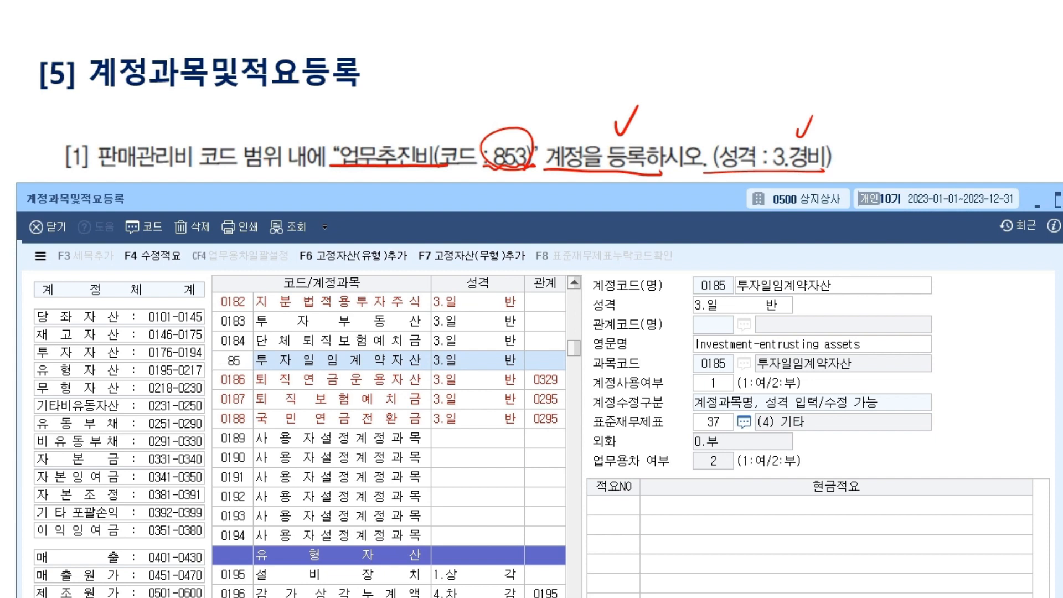
type("3")
key("Return")
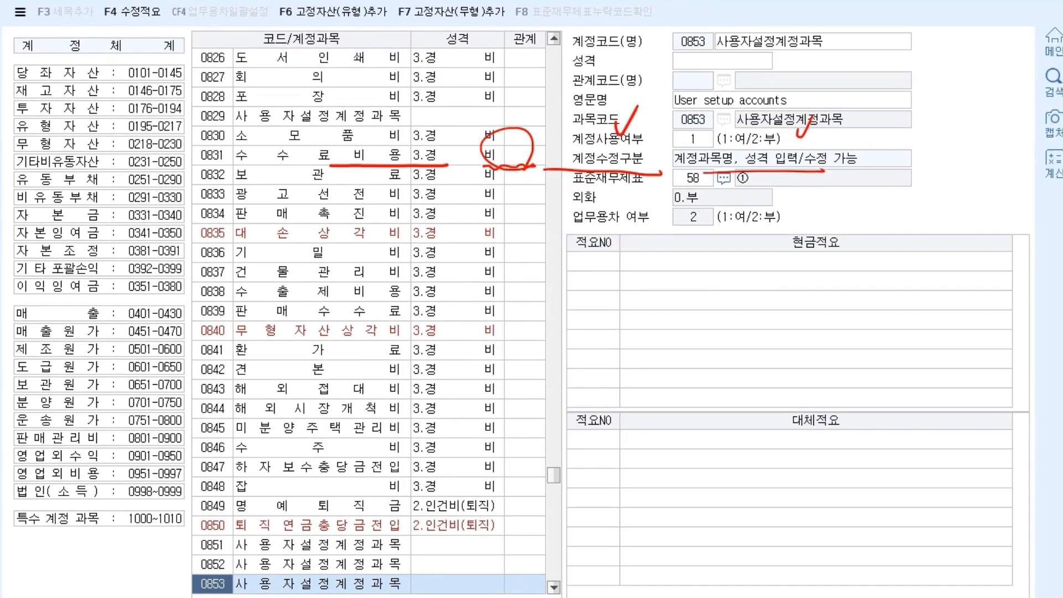
scroll(368, 321, "down", 3)
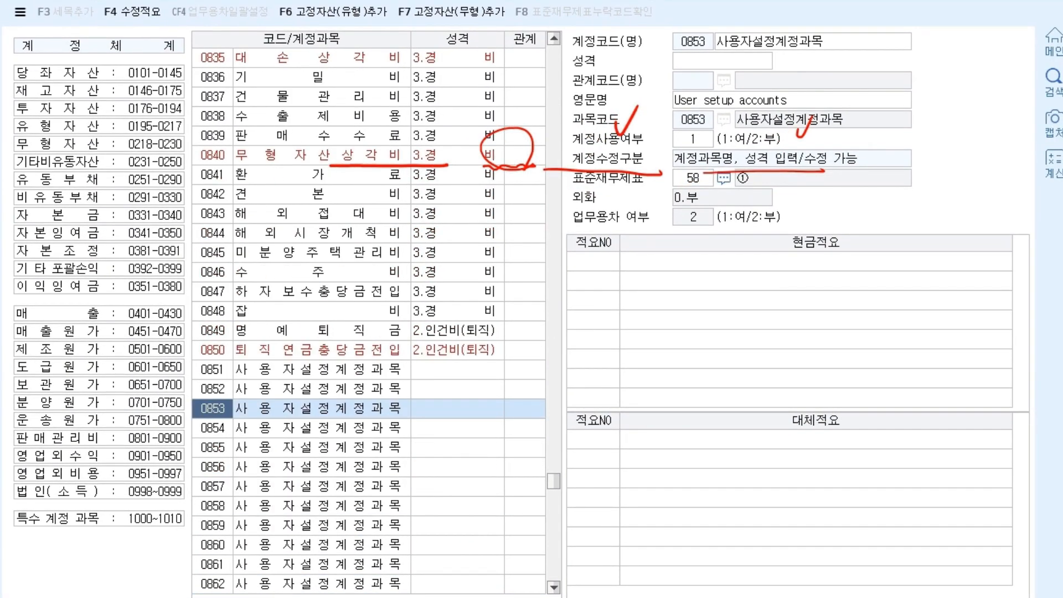
type("253")
key("Return")
type("300")
key("Return")
type("451")
key("Return")
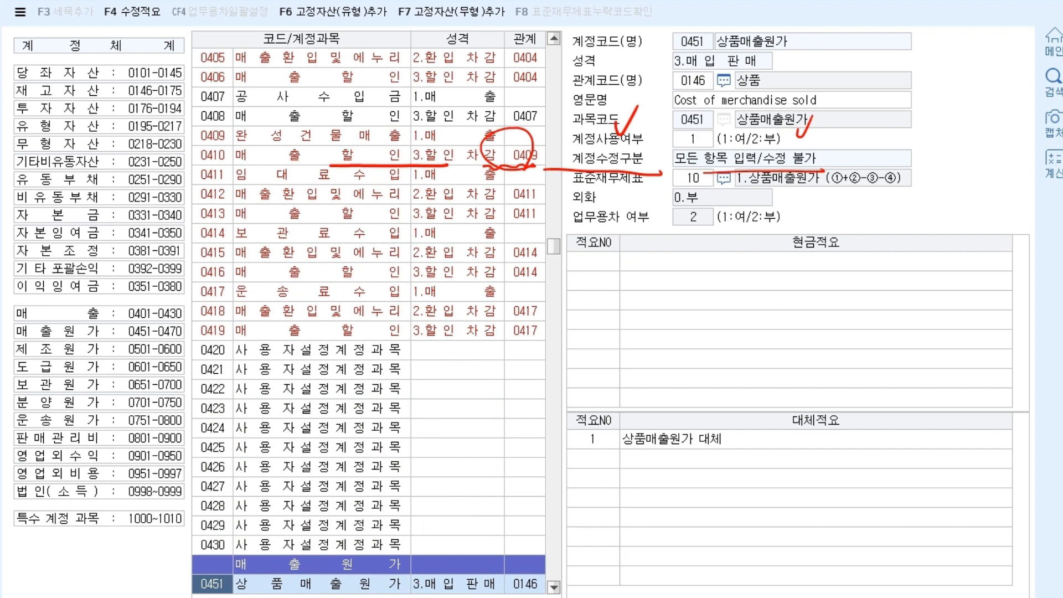
type("853")
key("Return")
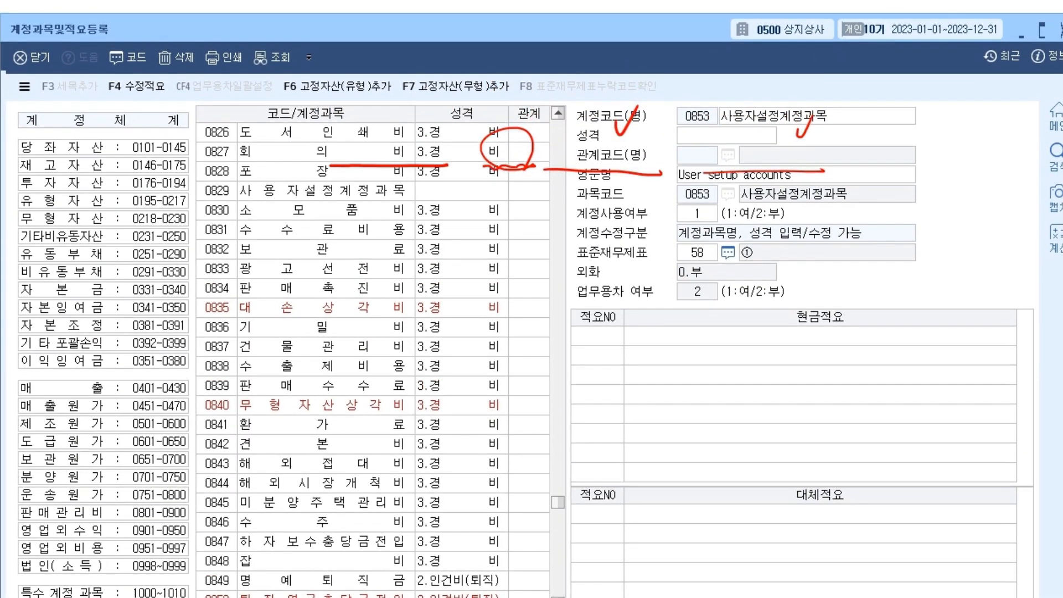
Select row 0853's account-name cell, clear the pen marks, and move into its name field.
scroll(373, 354, "down", 4)
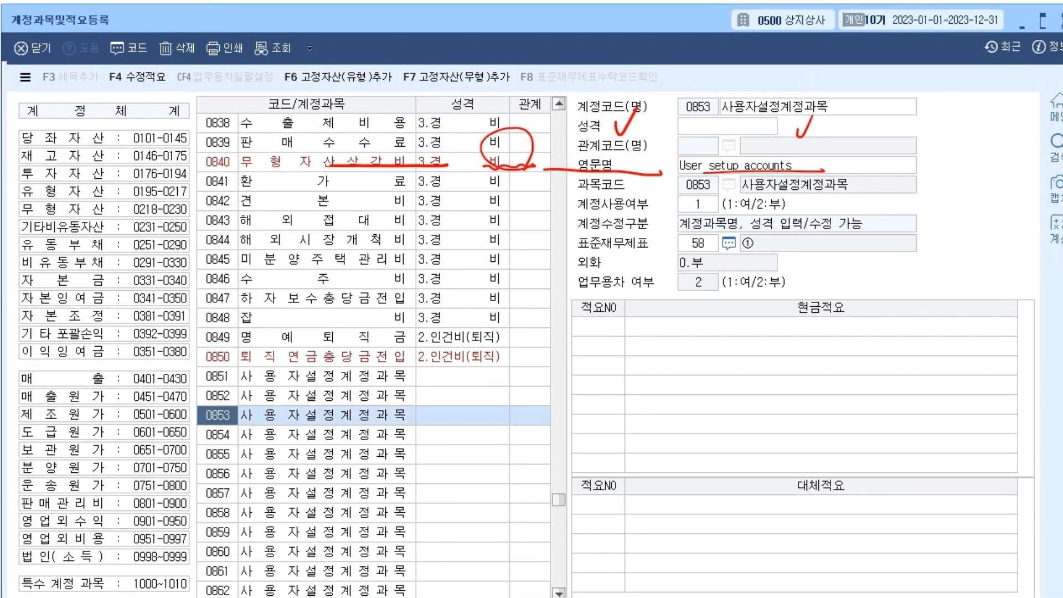
left_click(326, 416)
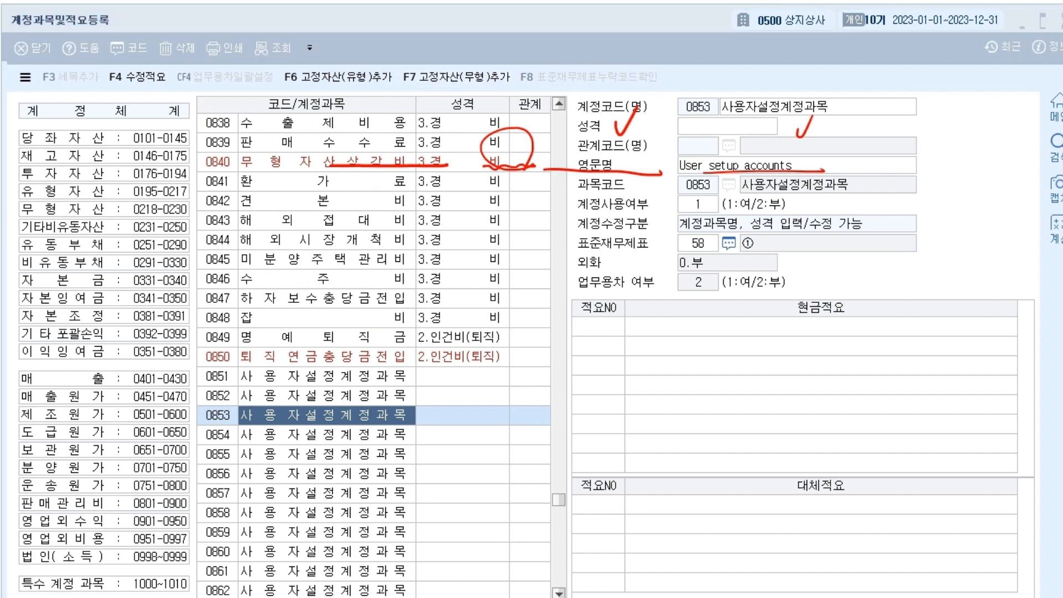
key("Escape")
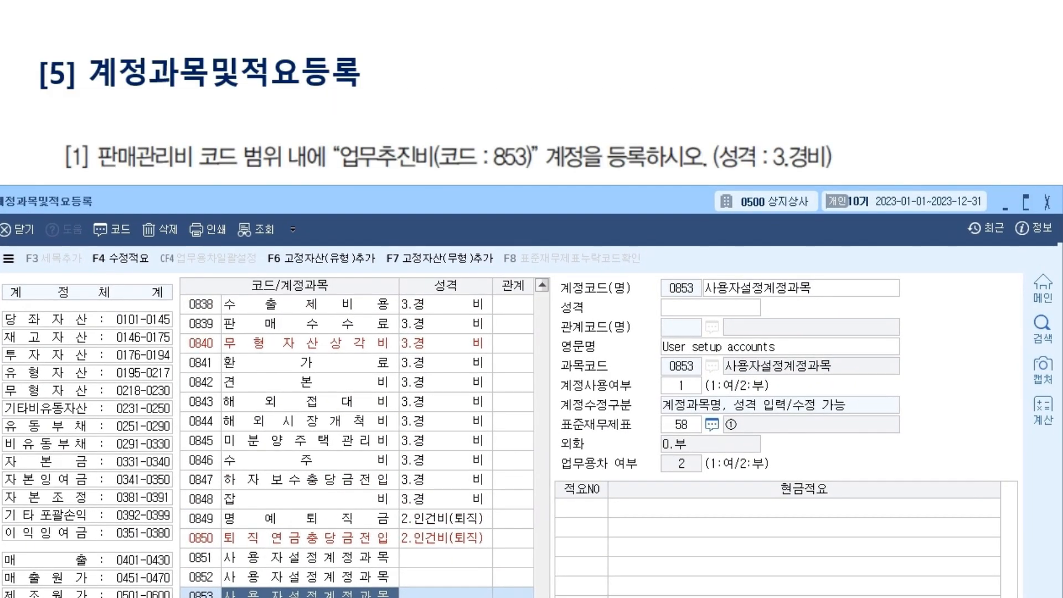
scroll(357, 447, "down", 2)
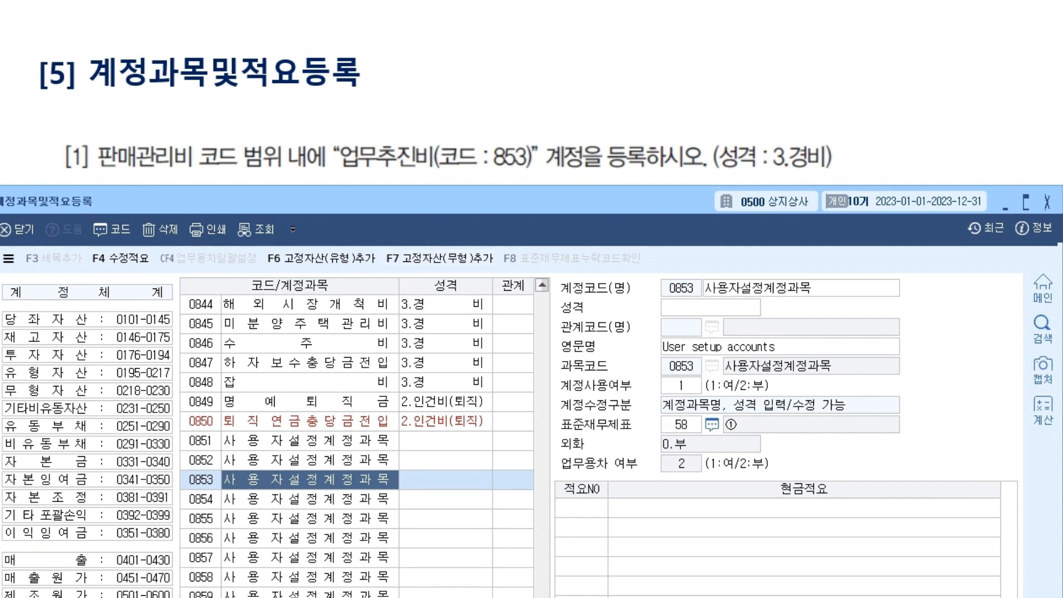
key("Return")
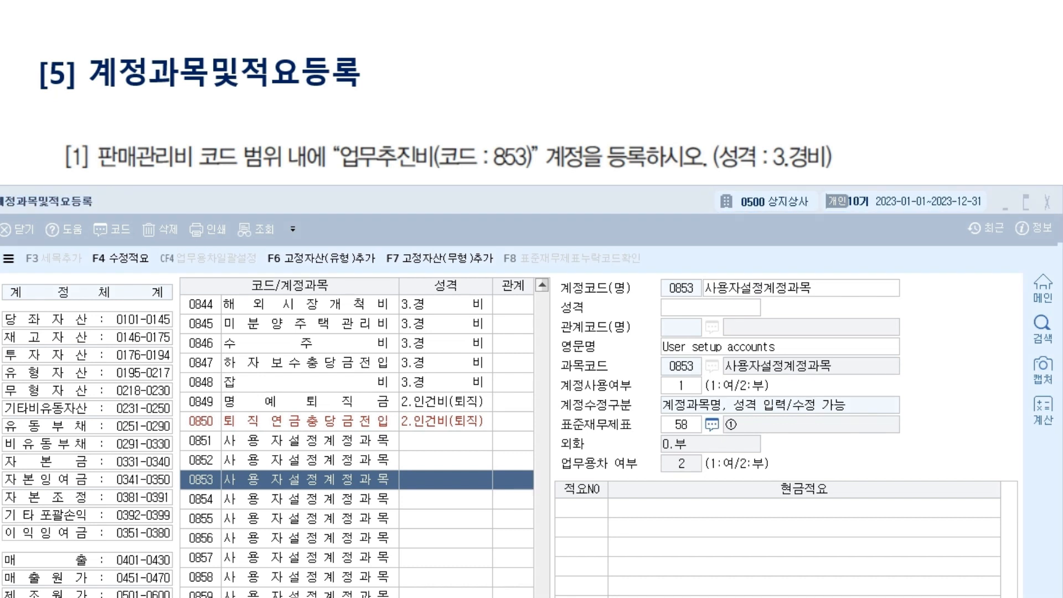
Annotate the account form with '입력' and circle the empty user-defined rows around 0850–0857.
mouse_move(860, 487)
left_mouse_down()
mouse_move(652, 304)
mouse_move(807, 524)
left_mouse_up()
left_click_drag(872, 360, 869, 354)
mouse_move(886, 347)
left_mouse_down()
mouse_move(892, 374)
mouse_move(920, 369)
left_mouse_up()
left_click_drag(917, 358, 932, 352)
mouse_move(934, 345)
left_mouse_down()
mouse_move(933, 375)
mouse_move(903, 410)
left_mouse_up()
mouse_move(436, 513)
left_mouse_down()
mouse_move(493, 462)
mouse_move(420, 537)
mouse_move(398, 523)
mouse_move(437, 536)
left_mouse_up()
left_click_drag(390, 564, 451, 535)
Clear the annotations and underline the placeholder name 사용자설정계정과목 to be replaced, adding a note.
key("e")
left_click_drag(705, 296, 835, 293)
left_click_drag(916, 300, 973, 308)
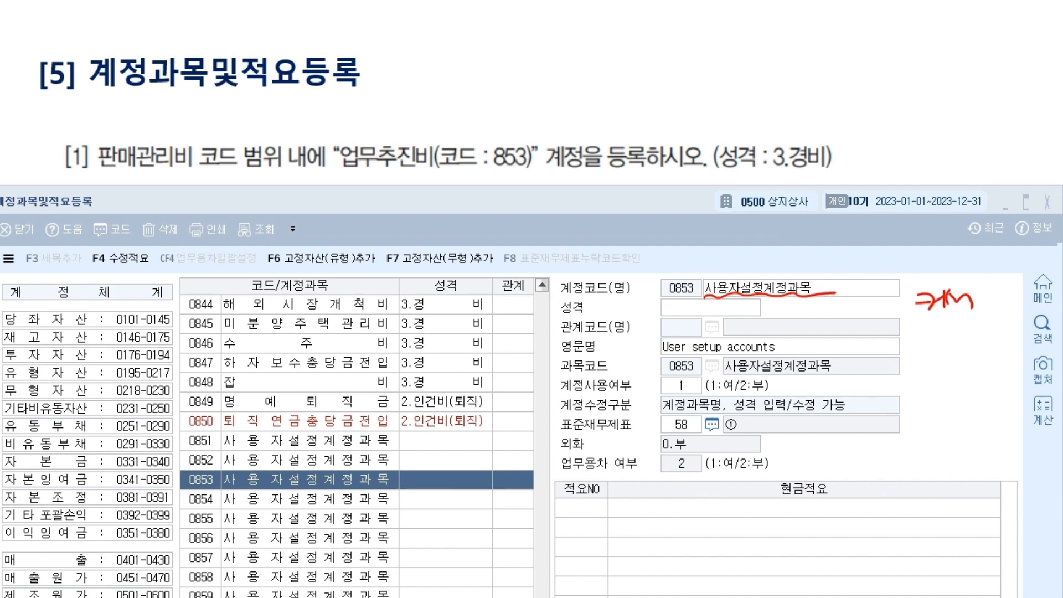